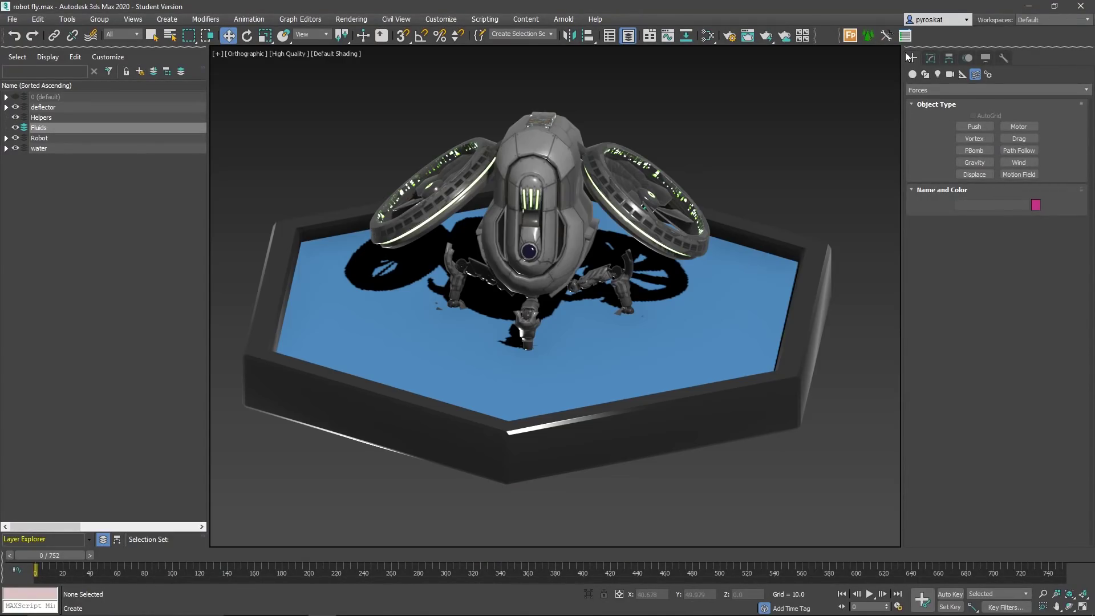
Step: Create a Liquid fluid object on the ground beside the hexagonal platform, with an icon size of about 20.9
left_click(911, 74)
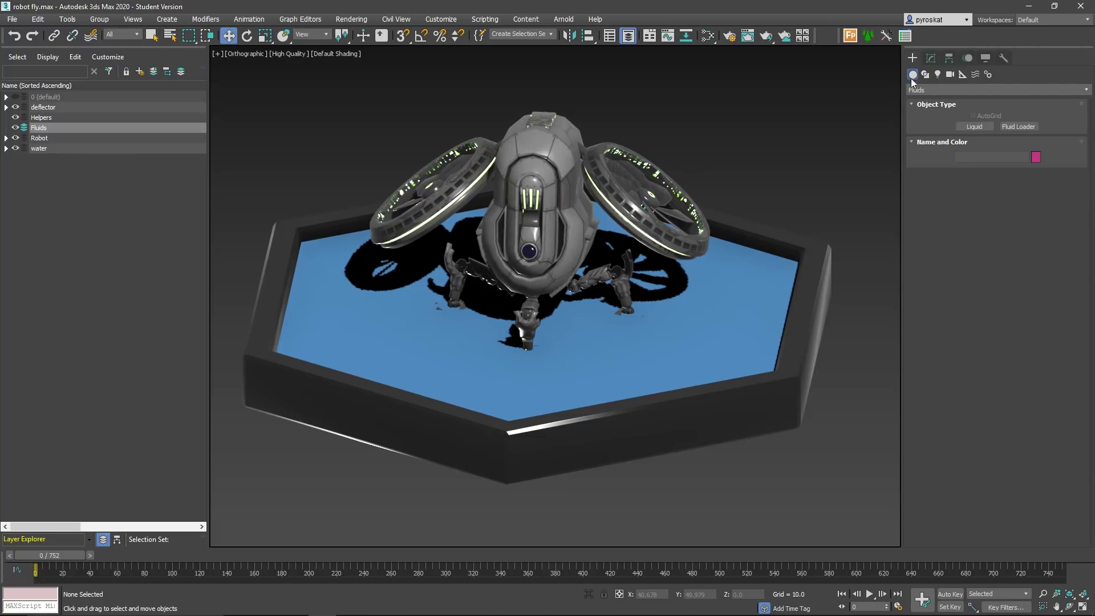
left_click(962, 126)
left_click_drag(853, 418, 627, 416)
middle_click_drag(627, 416, 891, 380, "alt")
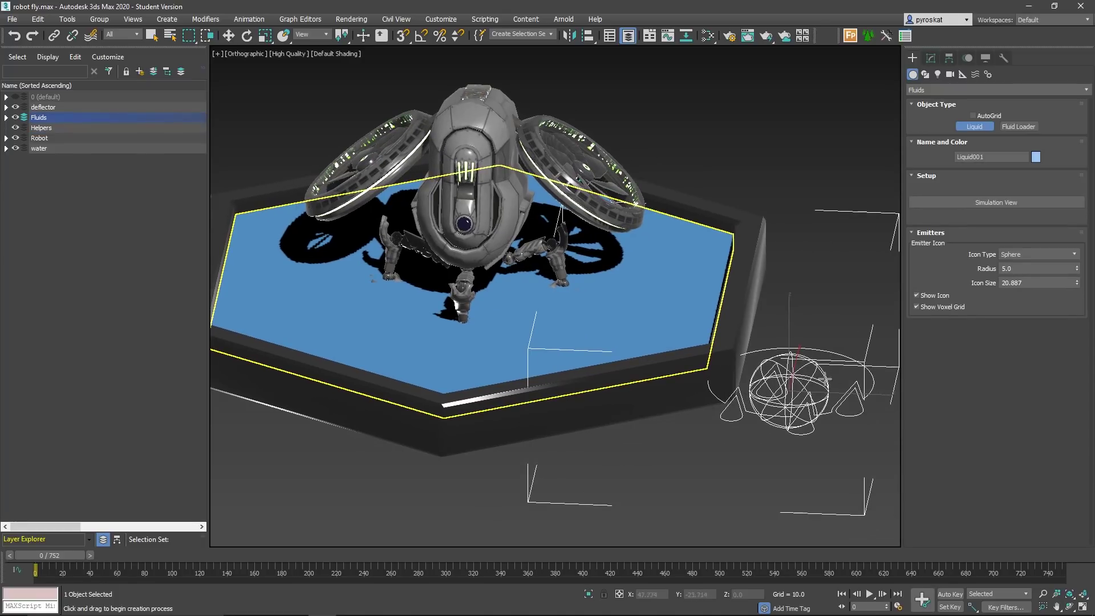
Step: Open the liquid's Simulation View, dock it together with the Command Panel, and widen it to show all its settings
left_click(929, 57)
left_click(1007, 274)
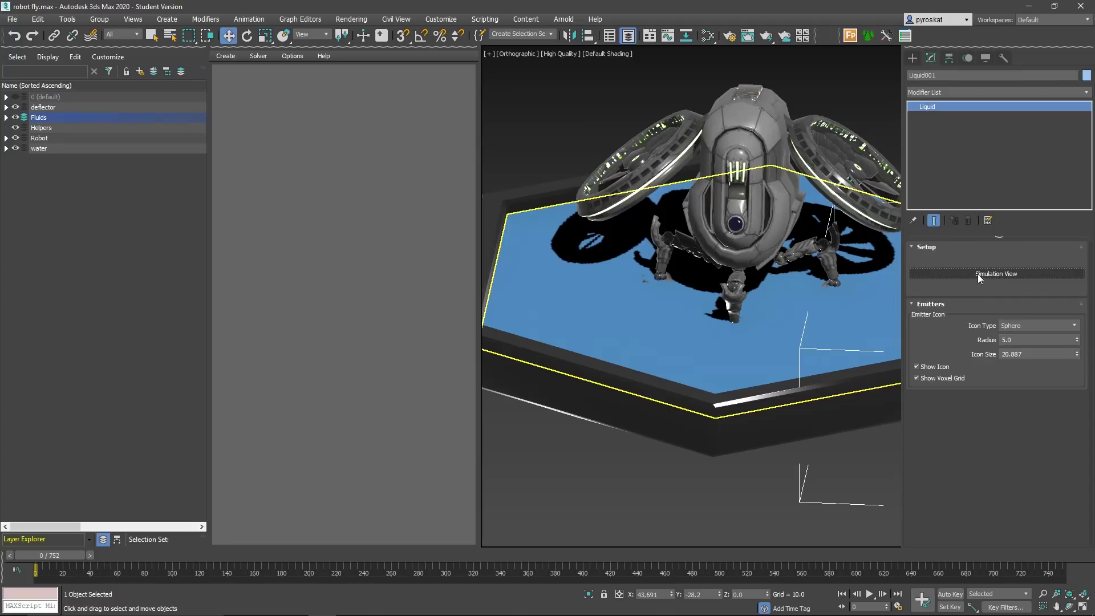
left_click_drag(210, 155, 117, 157)
left_click_drag(171, 49, 912, 47)
left_click(948, 51)
left_click(900, 52)
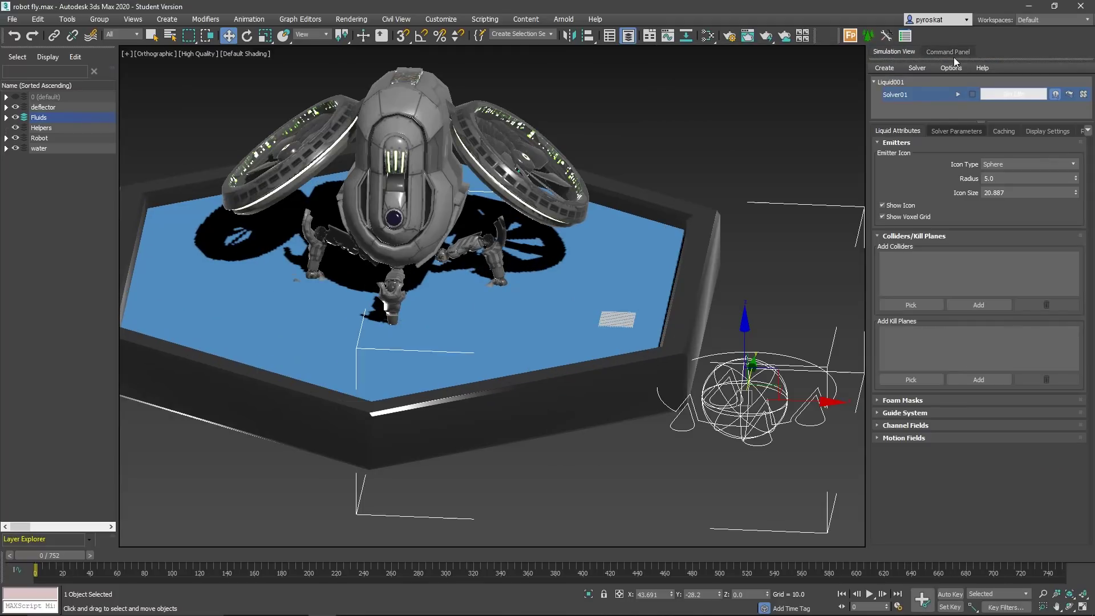
left_click(943, 52)
left_click(893, 52)
left_click_drag(866, 170, 814, 173)
Step: Run a short test simulation of the liquid with Solver01 and stop it after a few frames
middle_click_drag(726, 229, 577, 204)
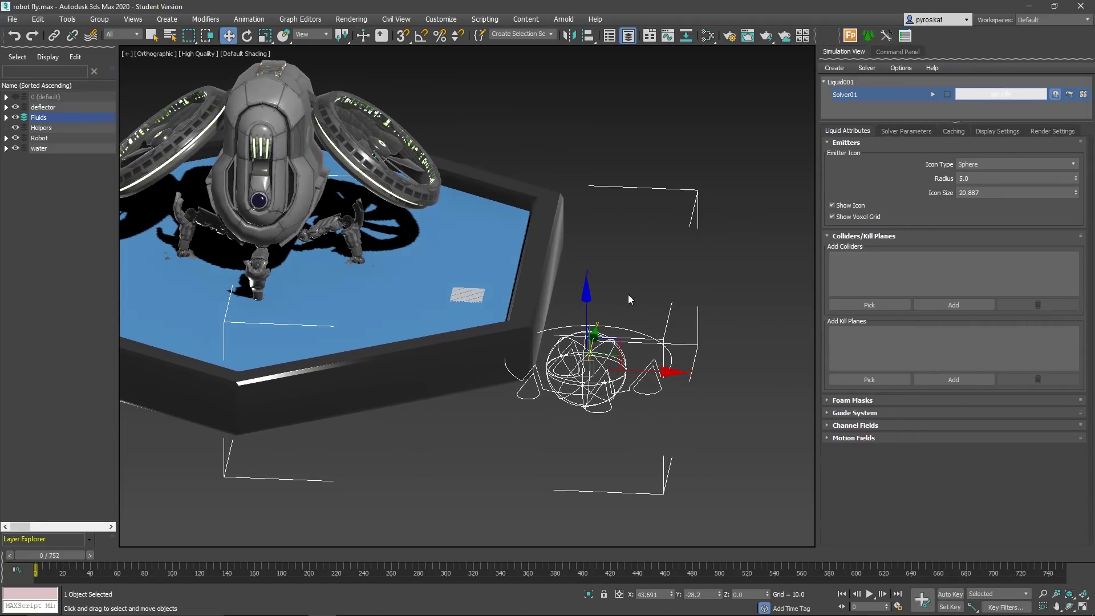
left_click(931, 95)
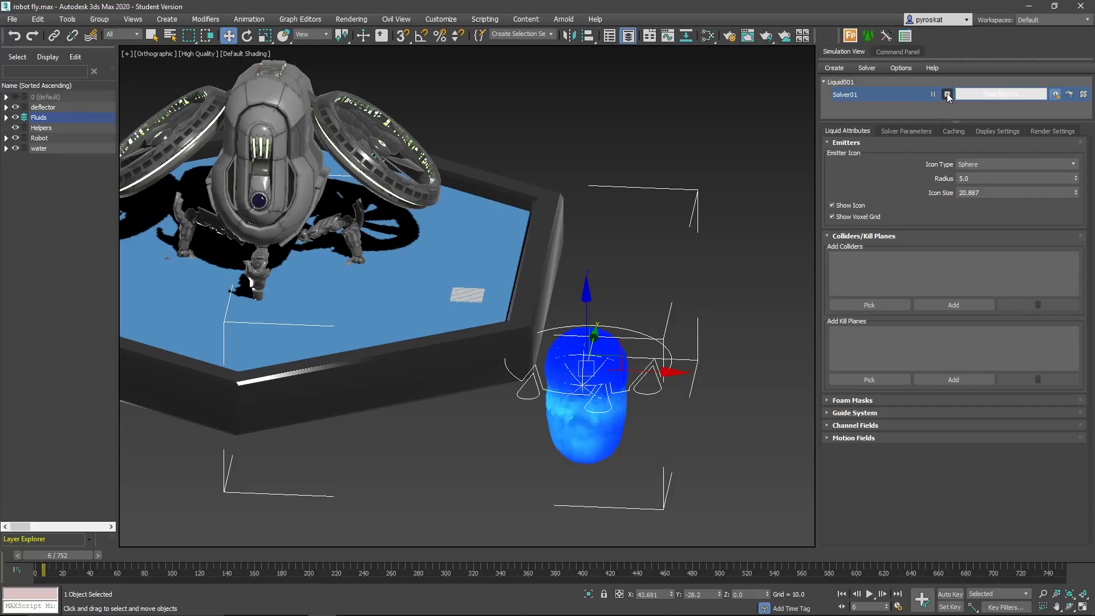
middle_click_drag(570, 307, 477, 298, "alt")
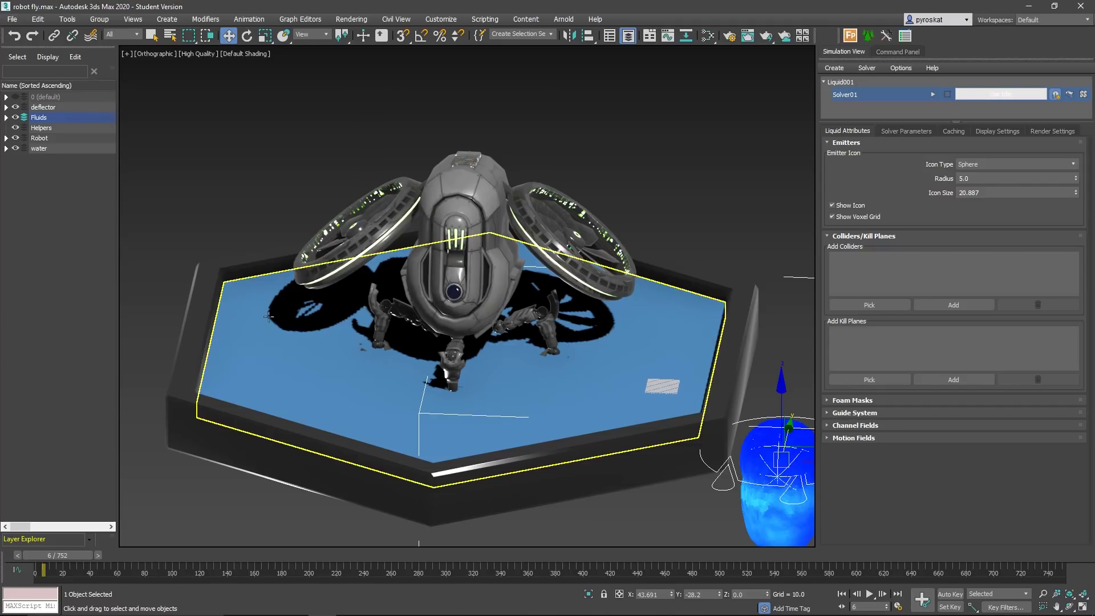
Step: Deselect everything and play the animation to examine how the robot moves over the pool, stopping at frame 512
middle_click_drag(269, 317, 207, 285)
left_click(488, 346)
middle_click_drag(443, 321, 469, 350)
key("ctrl+d")
key("slash")
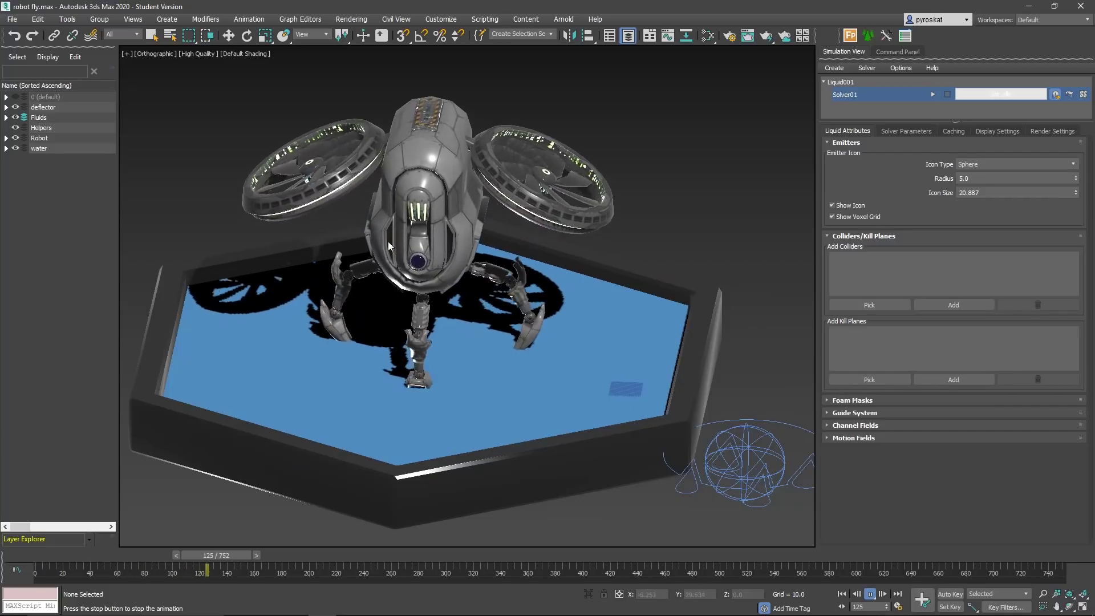
middle_click_drag(224, 213, 366, 246, "alt")
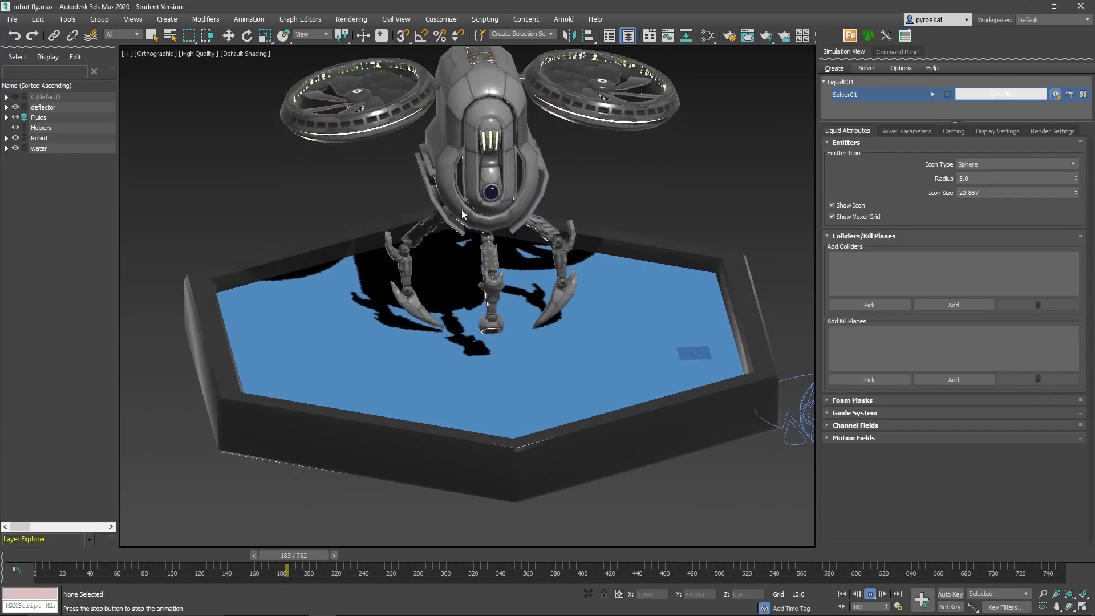
middle_click_drag(394, 84, 305, 276, "alt")
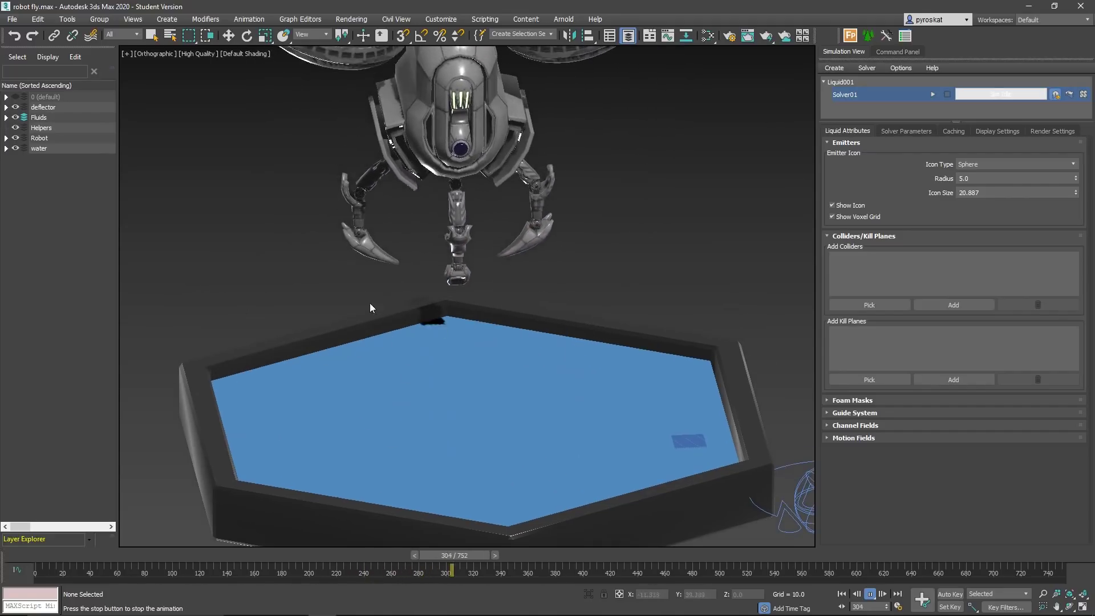
middle_click_drag(394, 308, 400, 149, "alt")
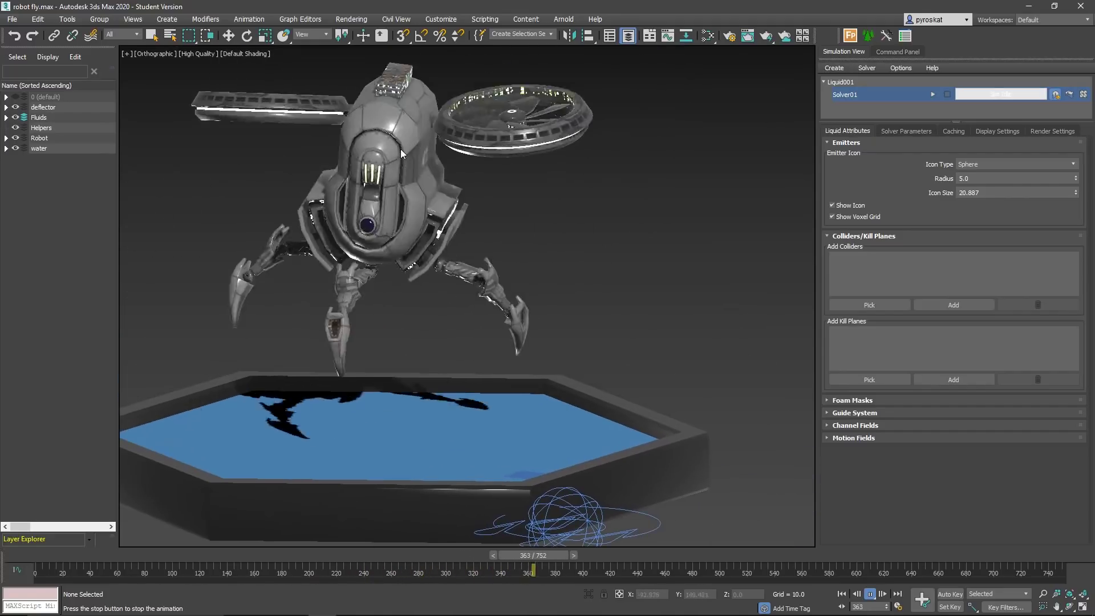
middle_click_drag(315, 139, 329, 148, "alt")
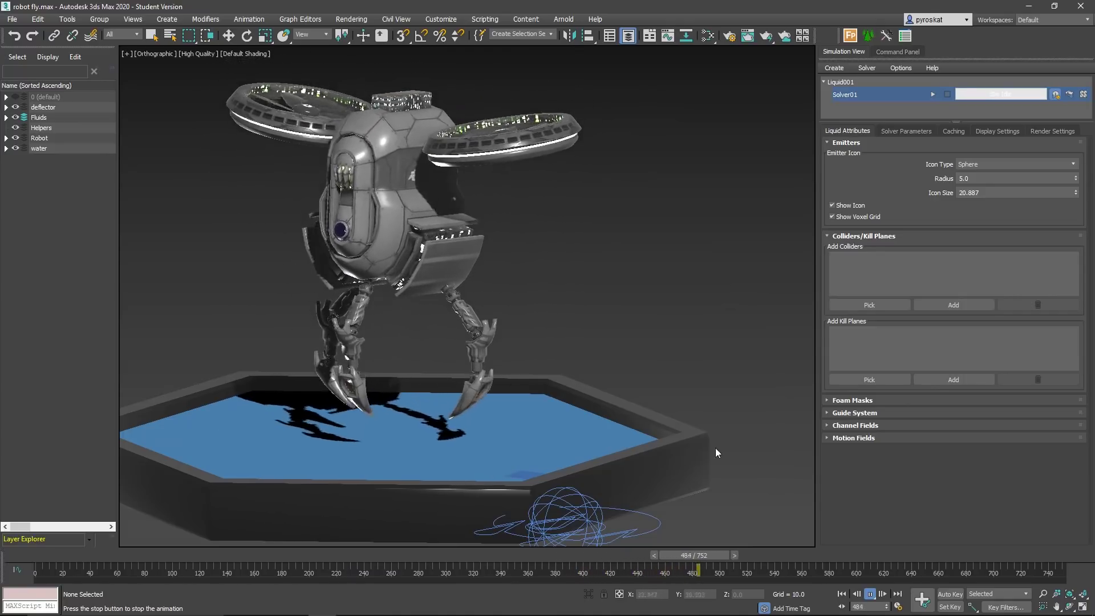
scroll(655, 285, "up", 2)
key("/")
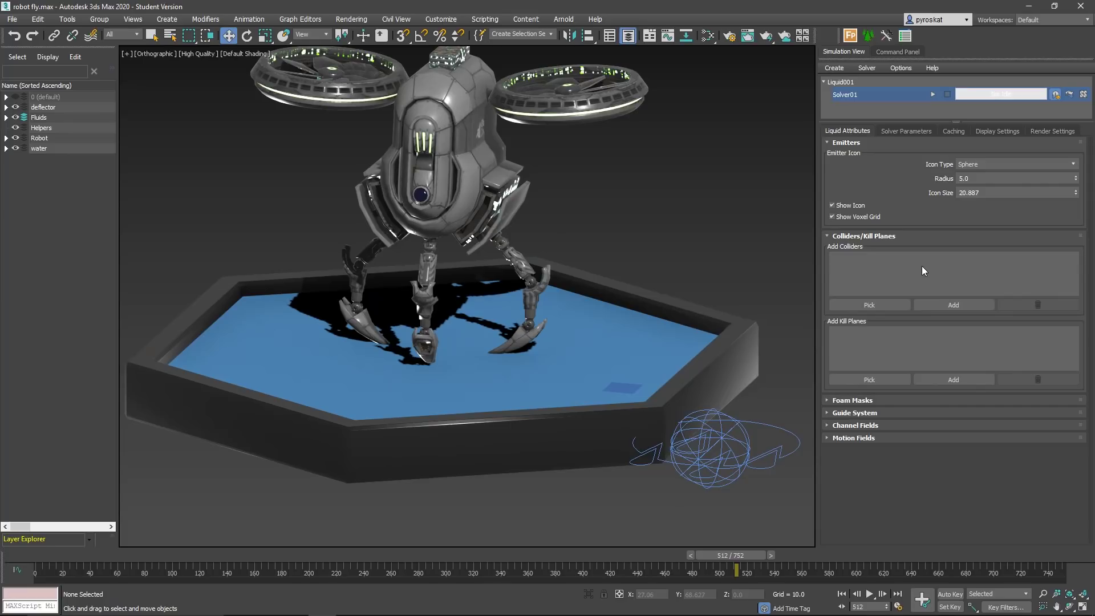
Step: Add the hexagonal pool frame Scheibe to the liquid's colliders by picking it in the scene
left_click(742, 359)
left_click(855, 304)
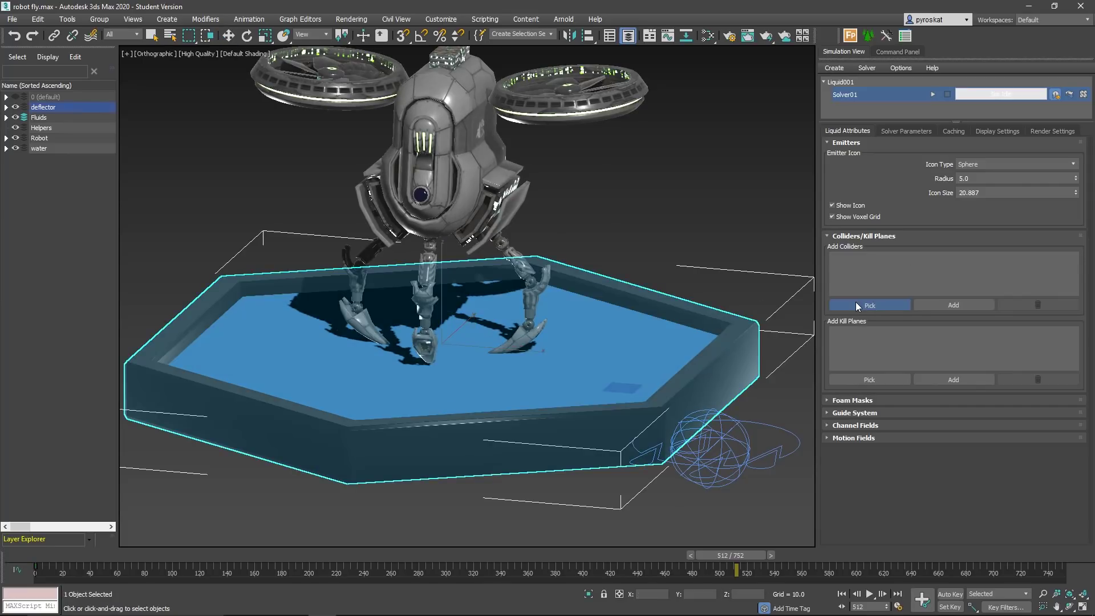
left_click(710, 357)
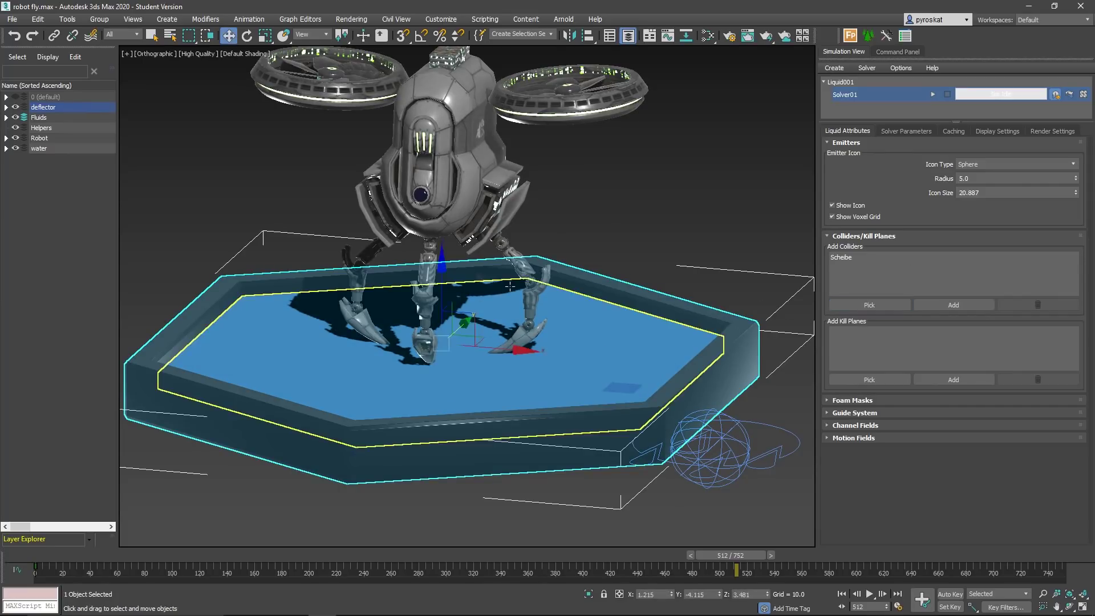
Step: Select the robot's leg parts and remove the upper segments, leaving only the lower leg and claw pieces selected
left_click(525, 268)
middle_click_drag(525, 268, 496, 247, "alt")
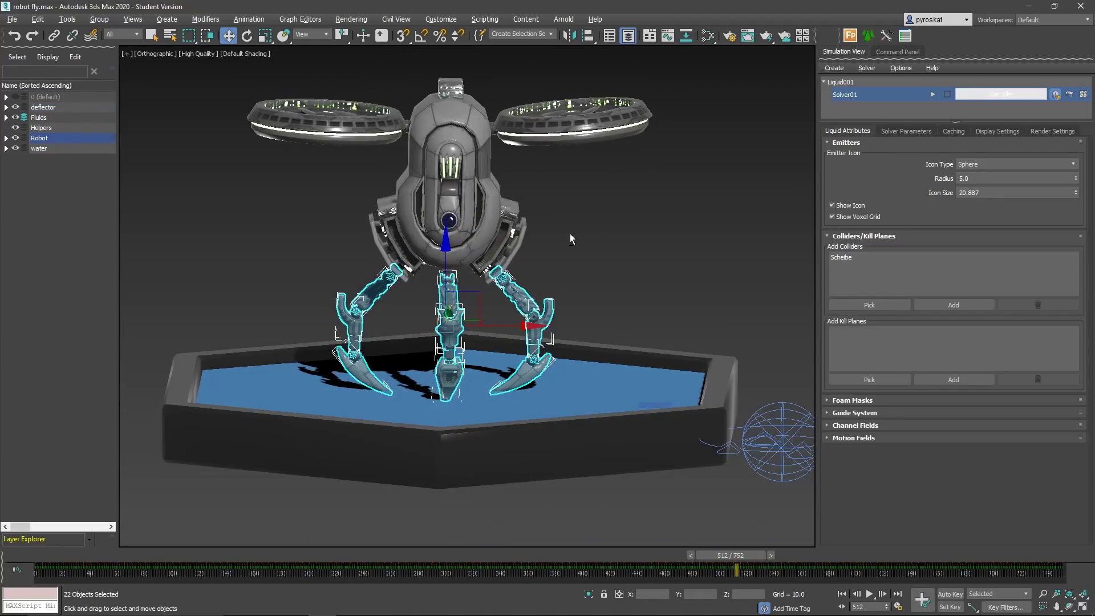
left_click(380, 282, "alt")
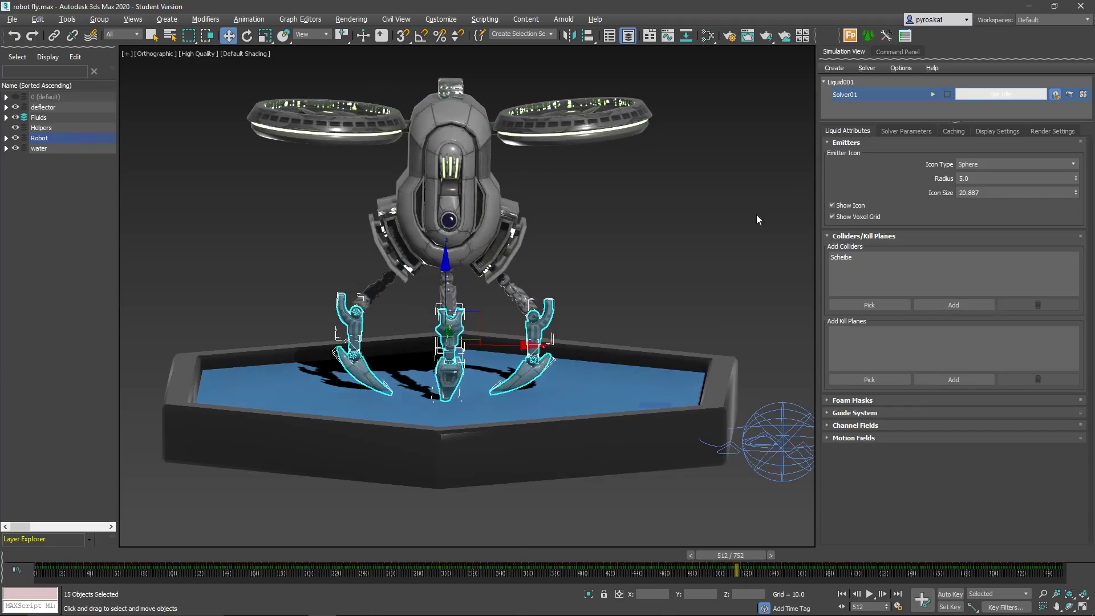
left_click(969, 305)
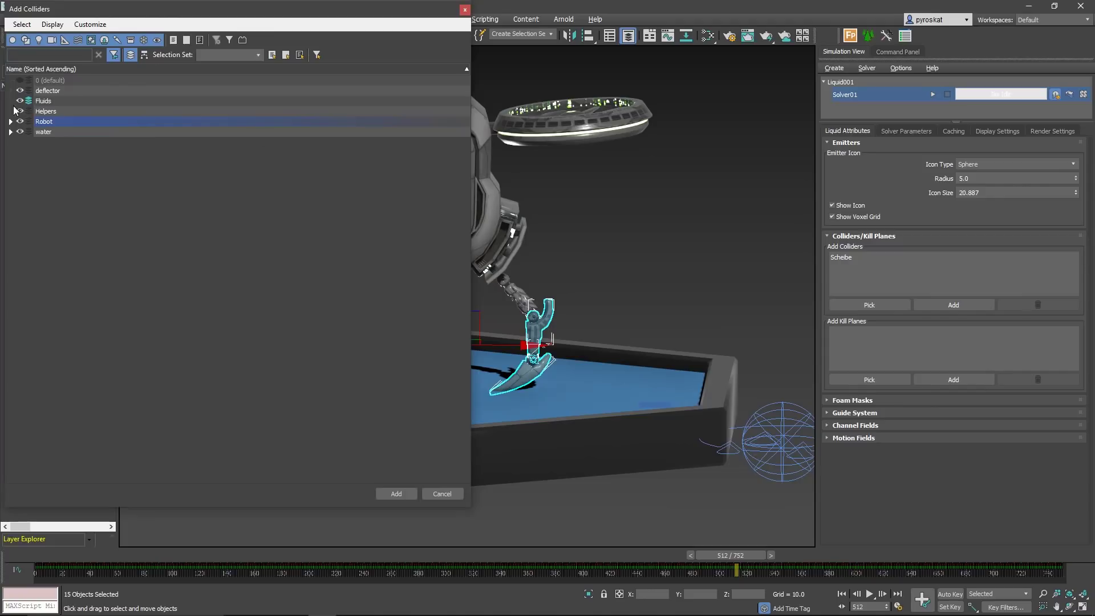
left_click(10, 121)
scroll(450, 144, "down", 1)
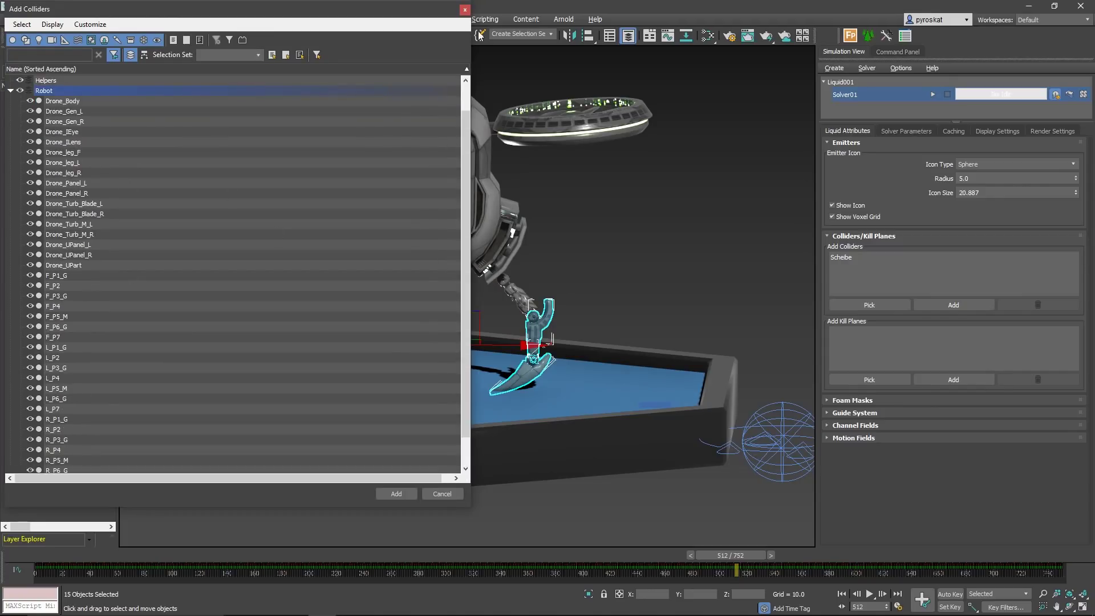
left_click(464, 10)
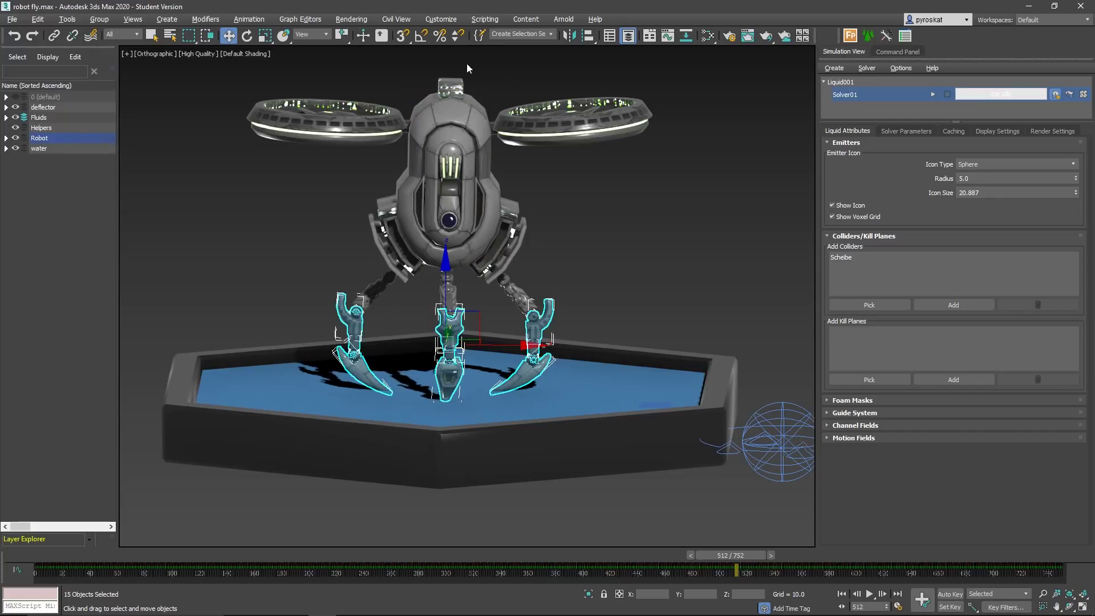
Step: Save the selected leg parts as the named selection set "robot collider" and add that set to the liquid's colliders
left_click(507, 36)
type("robot collider")
left_click(957, 307)
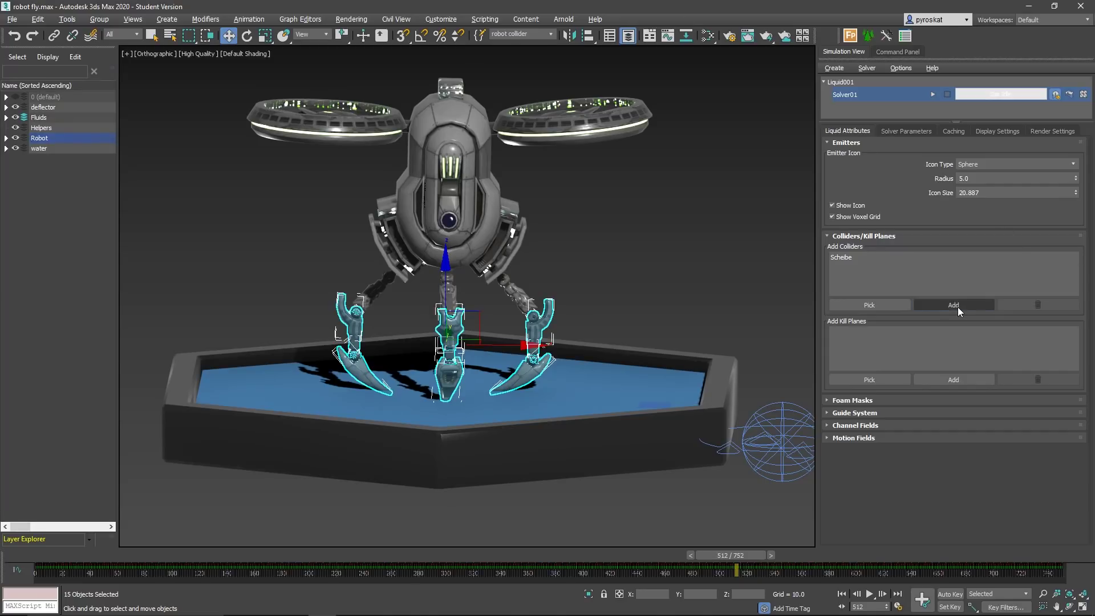
left_click(257, 54)
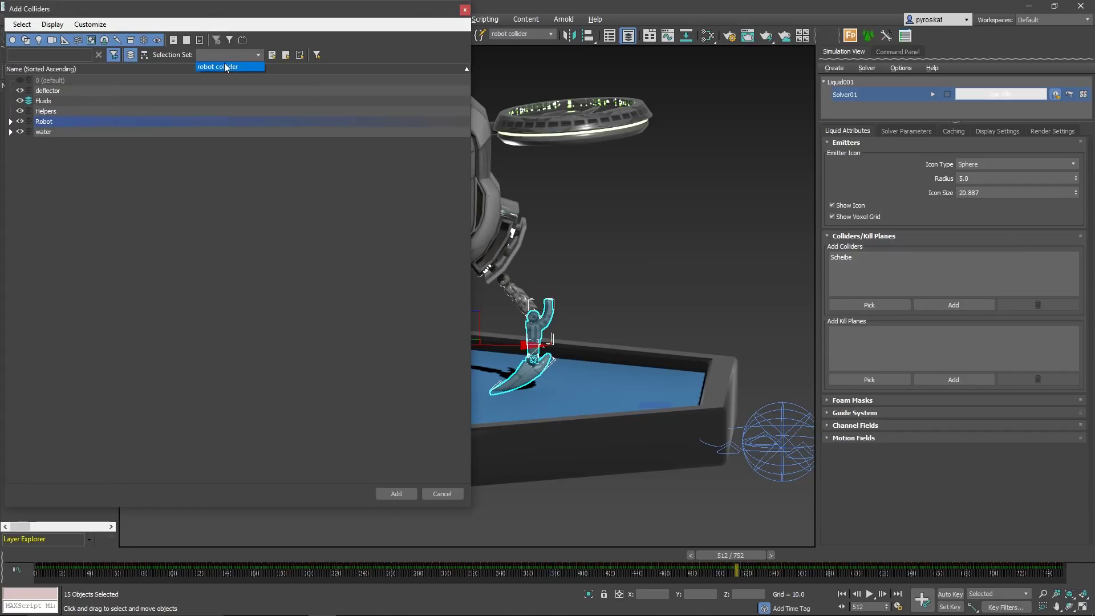
left_click(233, 66)
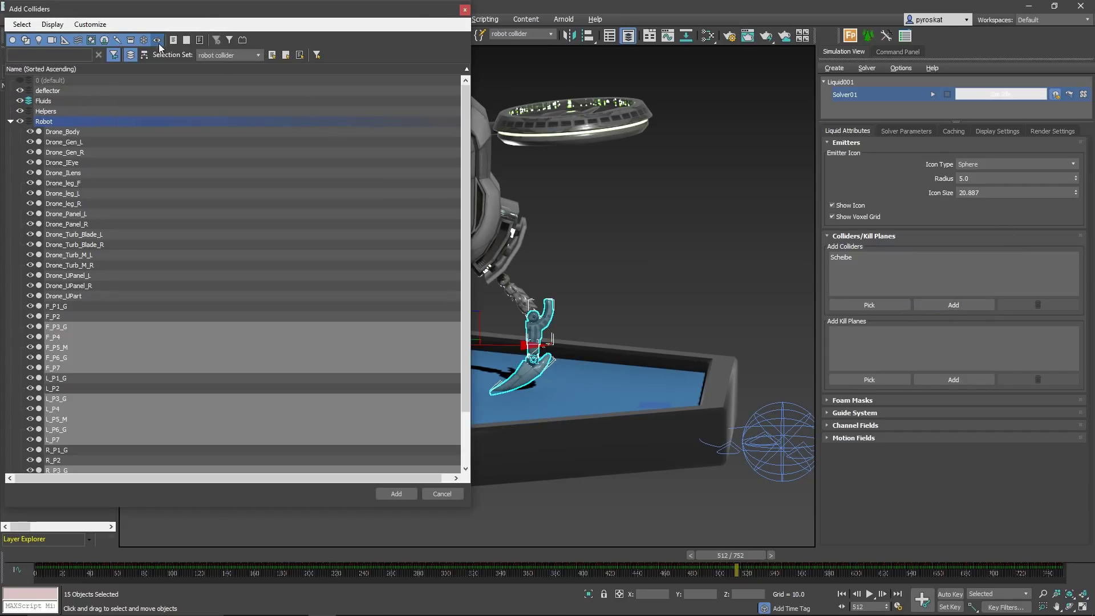
left_click(392, 491)
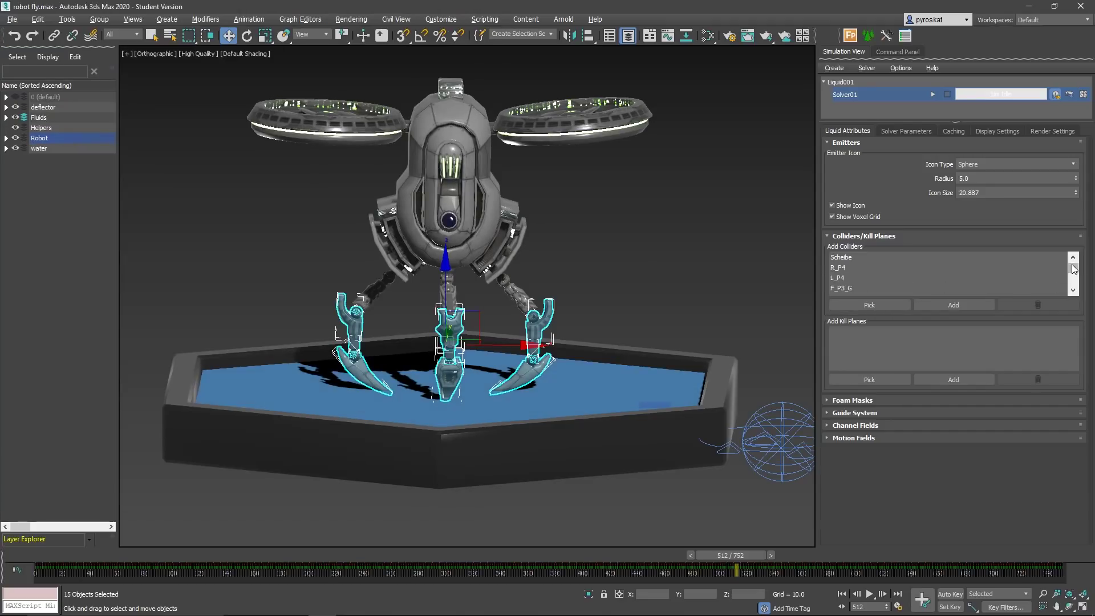
Step: Set the emitter icon type to Custom and pick the pool's water mesh Line001 as the custom emitter object
left_click(734, 386)
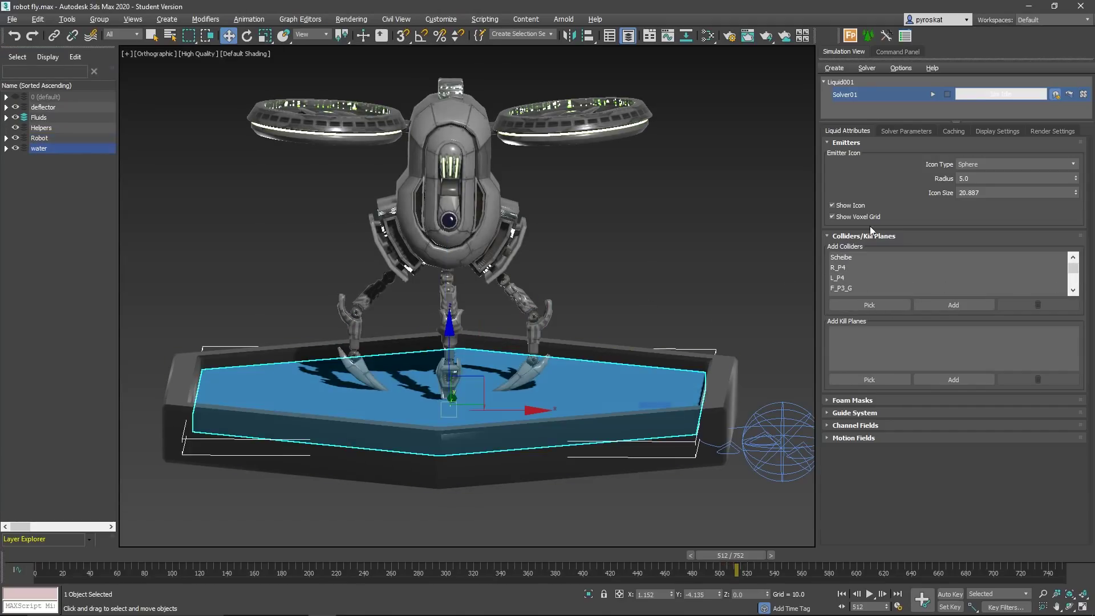
middle_click_drag(690, 267, 629, 251)
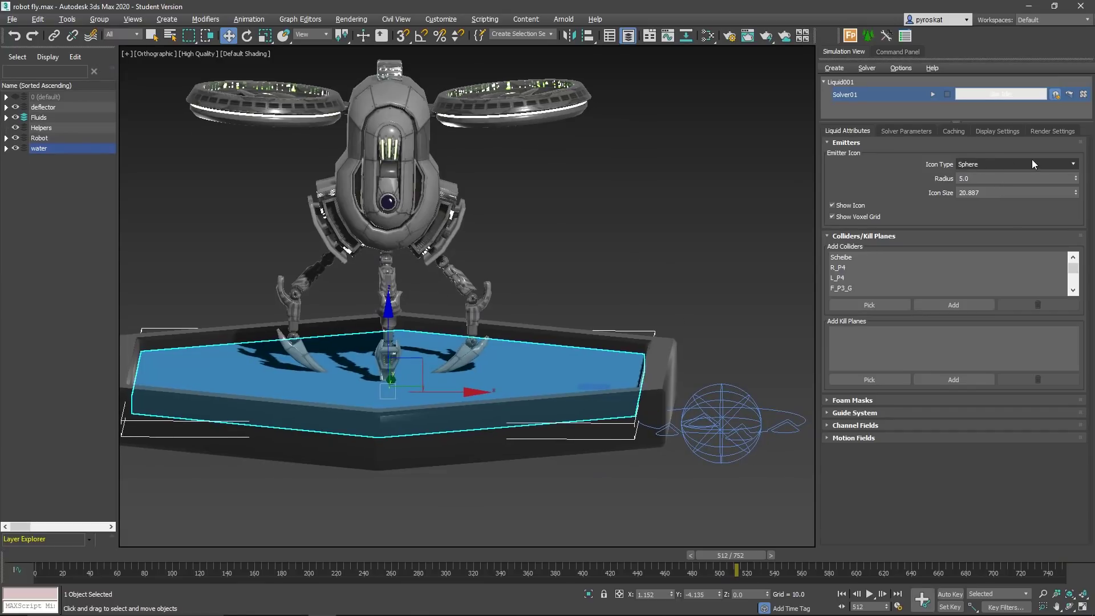
left_click(1002, 166)
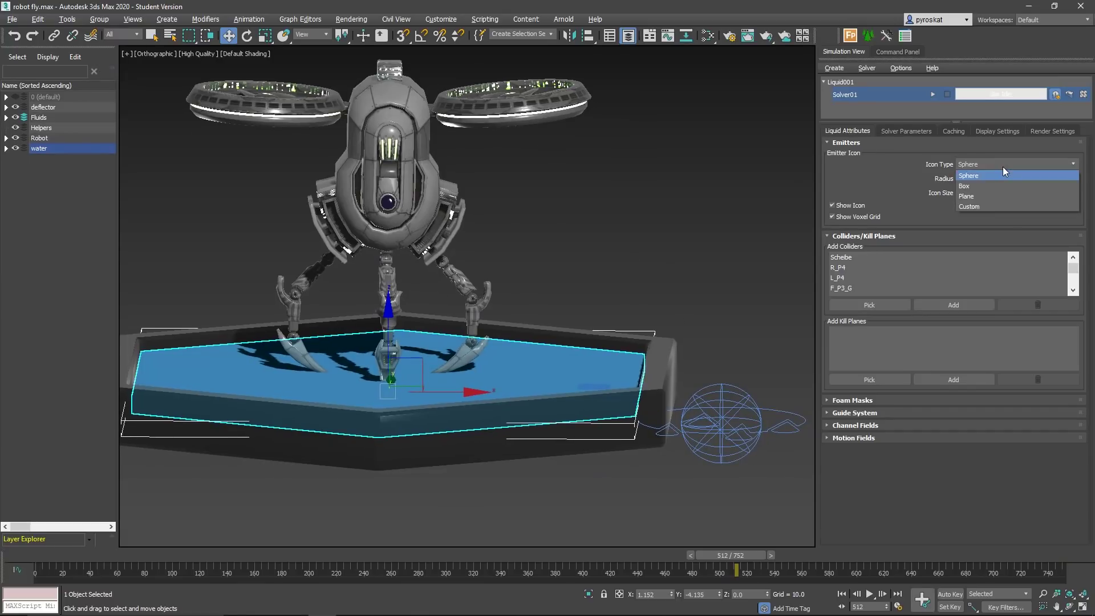
left_click(970, 207)
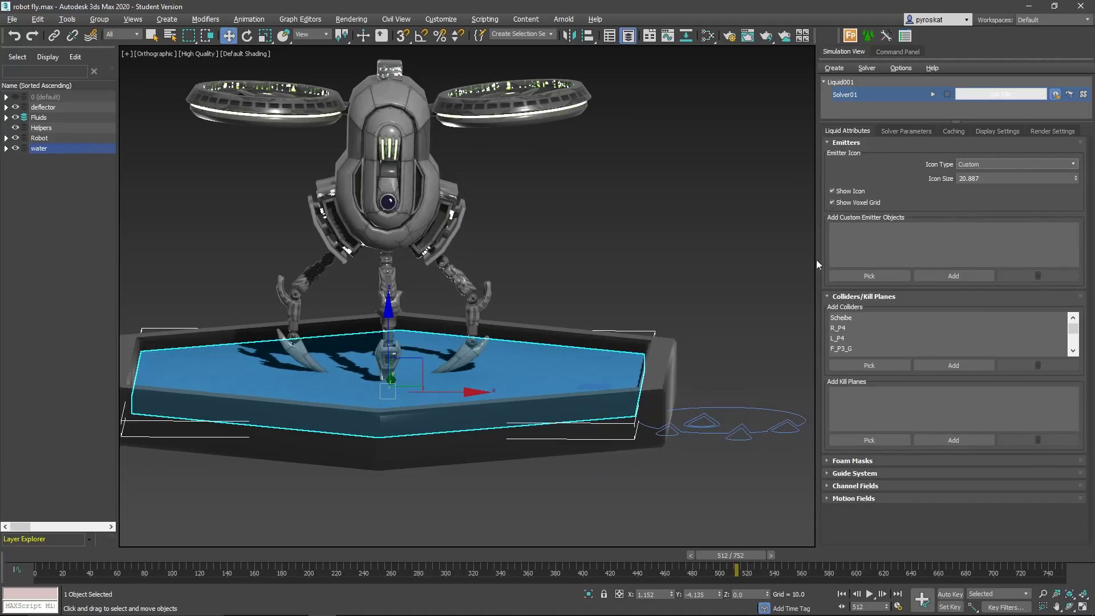
left_click(875, 276)
left_click(560, 346)
key("w")
Step: Hide the water mesh so the inside of the pool is exposed
right_click(509, 373)
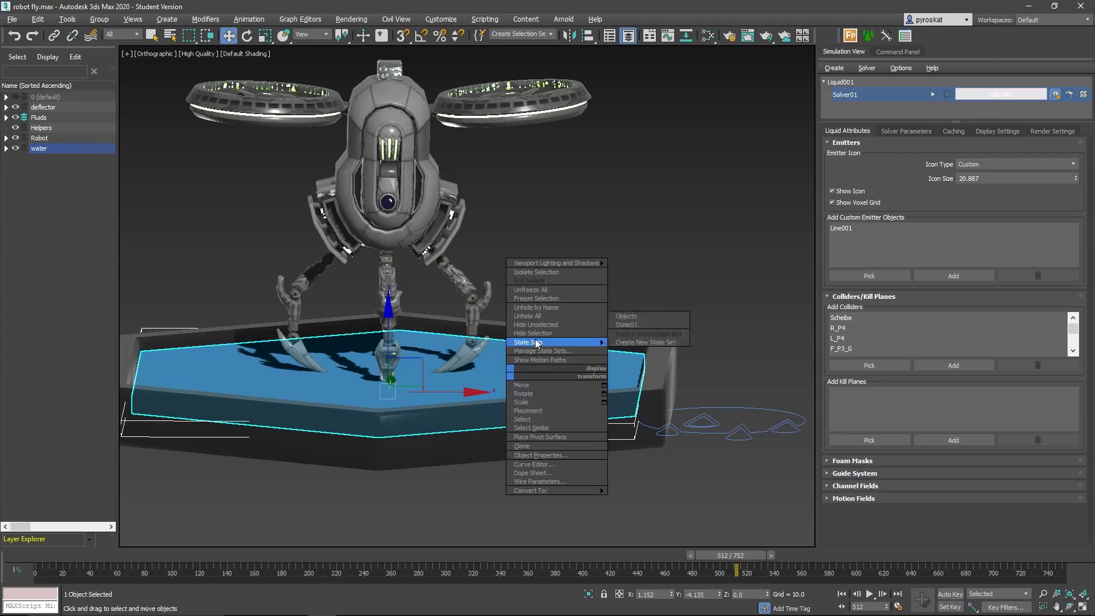
left_click(539, 333)
middle_click_drag(563, 325, 622, 172, "alt")
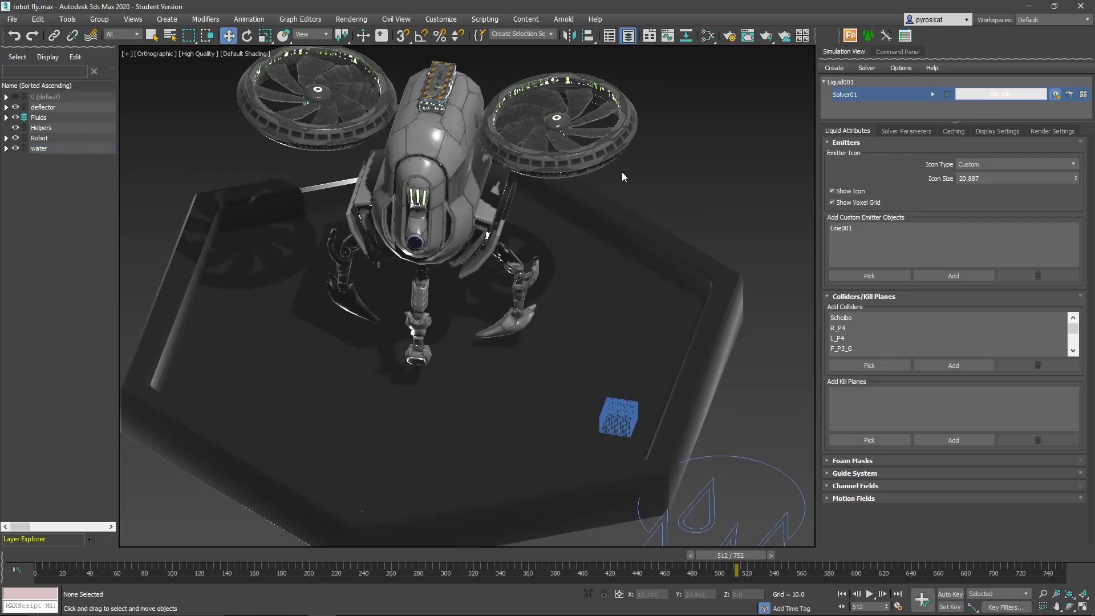
Step: Set the solver's Master Voxel Size to 1.0 and check the voxel grid against the pool
left_click(901, 132)
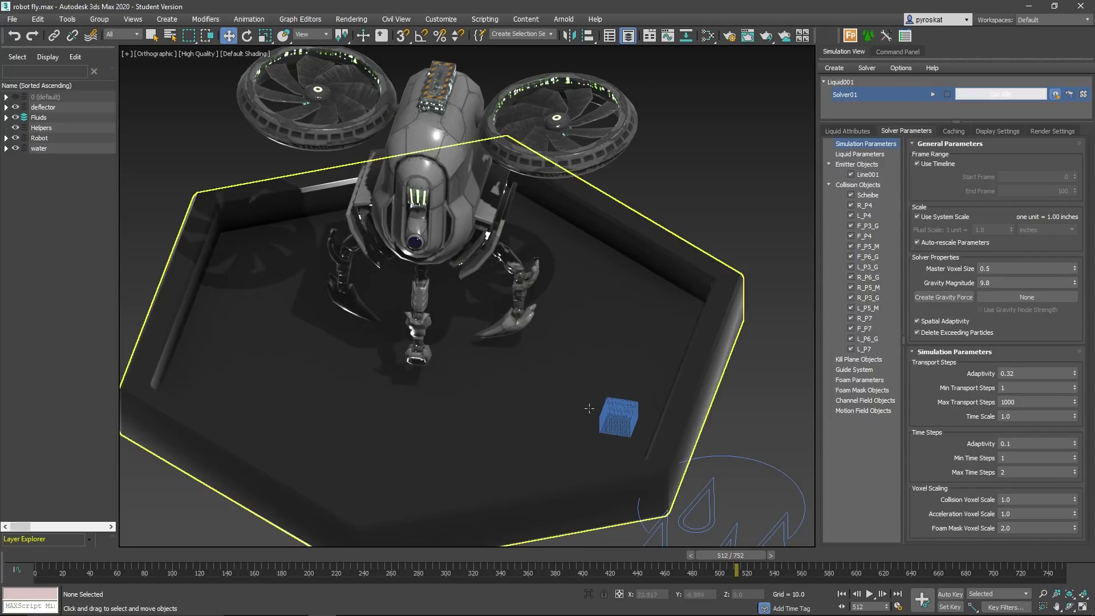
middle_click_drag(586, 409, 584, 308)
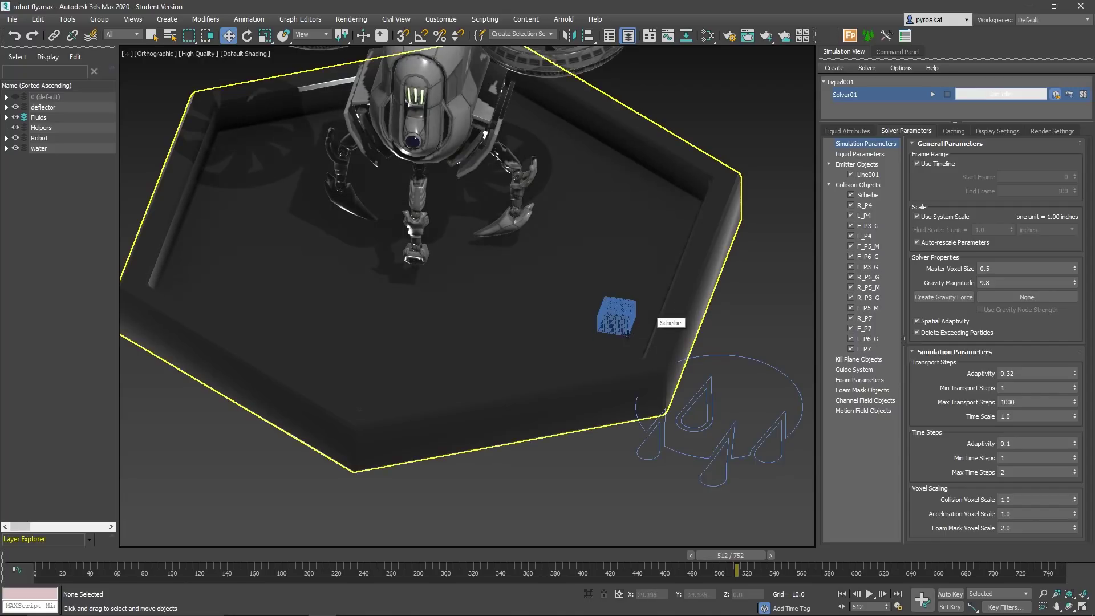
middle_click_drag(668, 308, 679, 322)
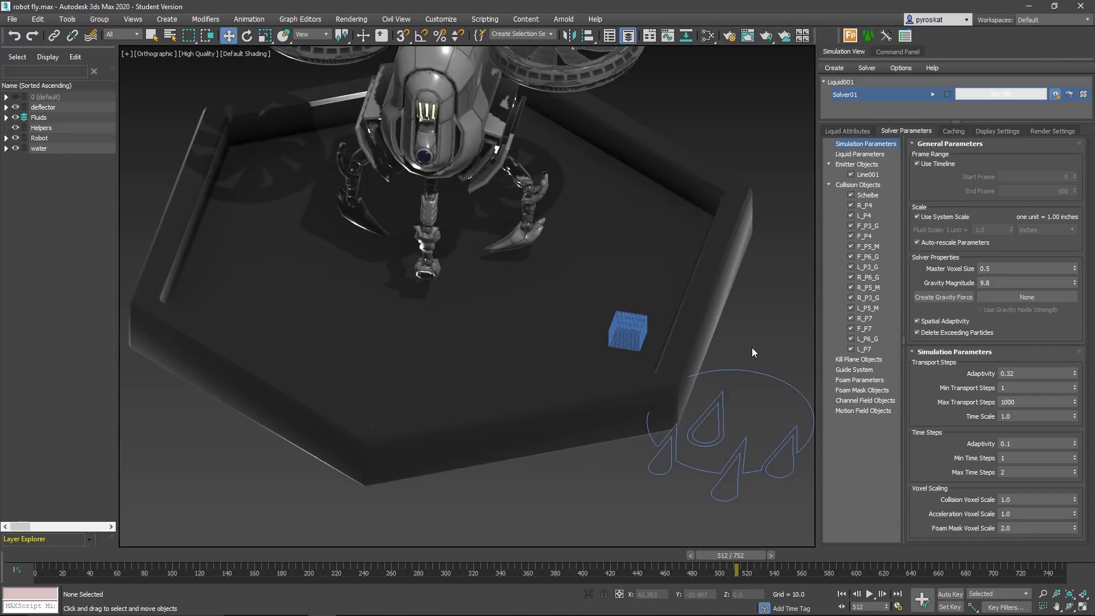
left_click_drag(1002, 266, 909, 264)
key("Return")
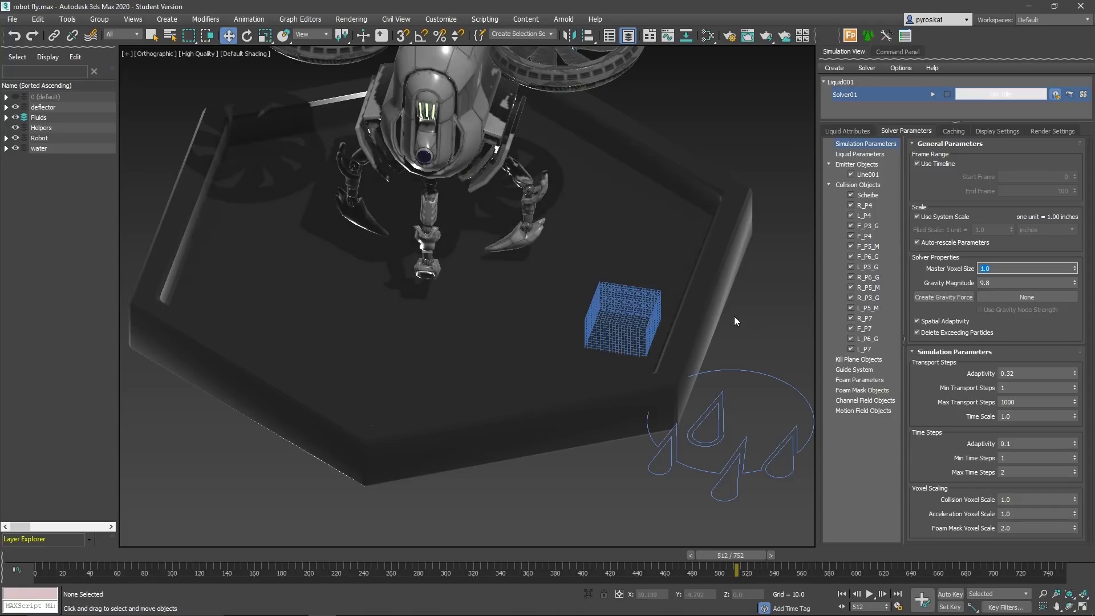
middle_click_drag(734, 321, 767, 179, "alt")
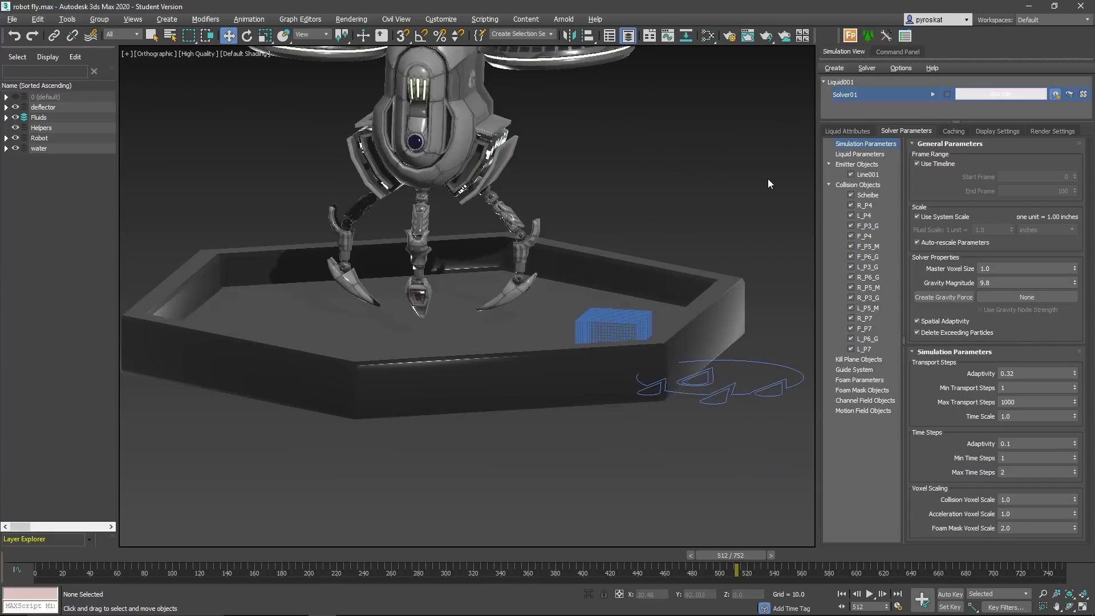
Step: Choose the Water preset in the solver's liquid parameters
left_click(853, 157)
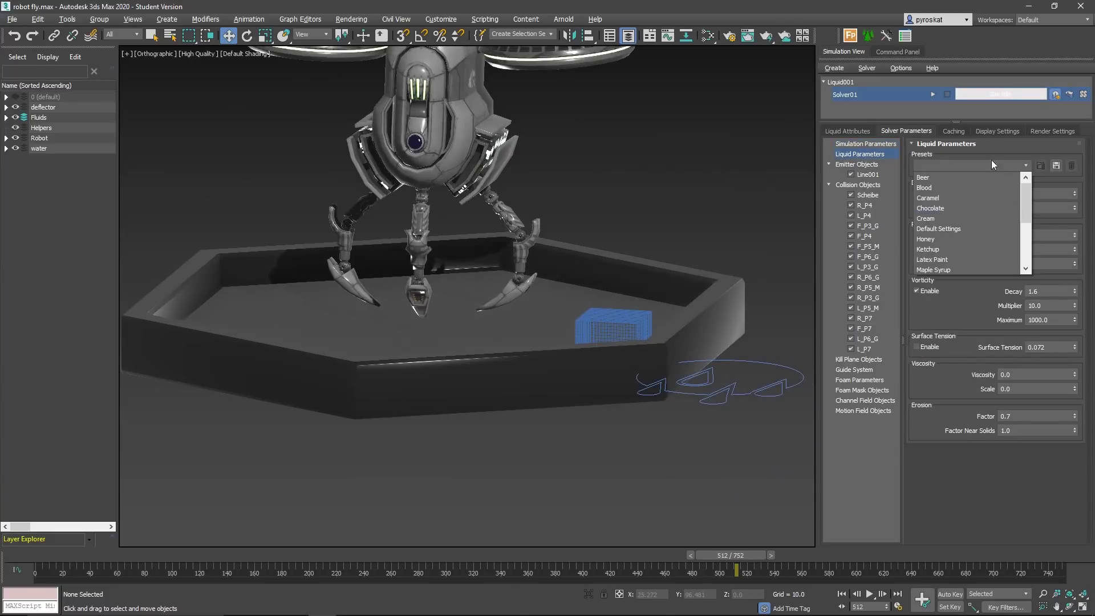
scroll(1028, 206, "down", 1)
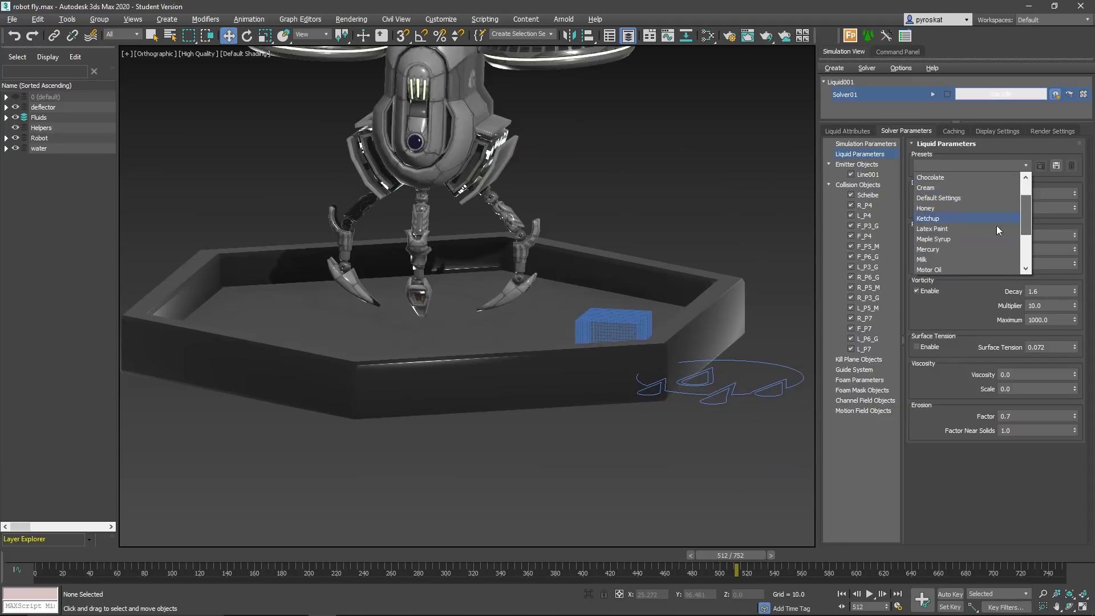
scroll(1021, 228, "up", 1)
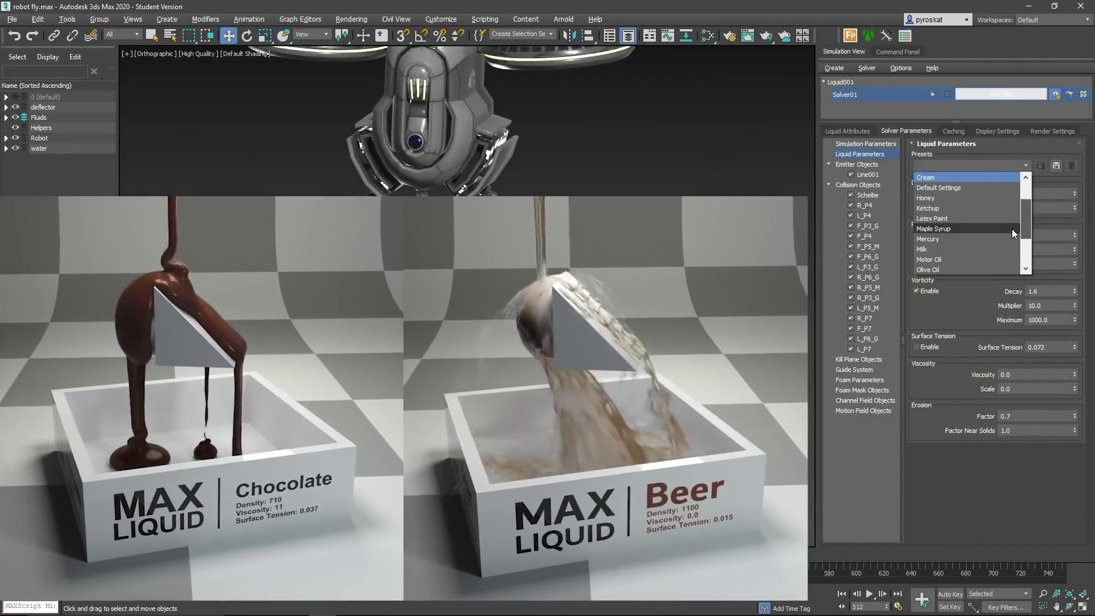
scroll(1020, 254, "down", 2)
left_click(964, 267)
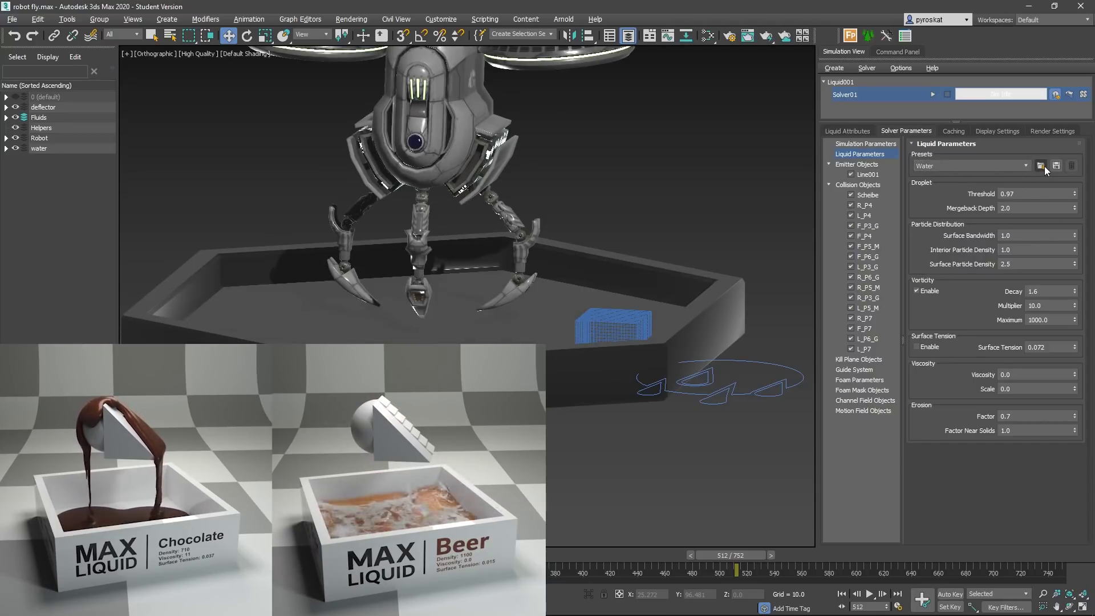
Step: Turn off Use Project Folders and set the root simulation cache directory to D:/caches/fluids robot
left_click(953, 132)
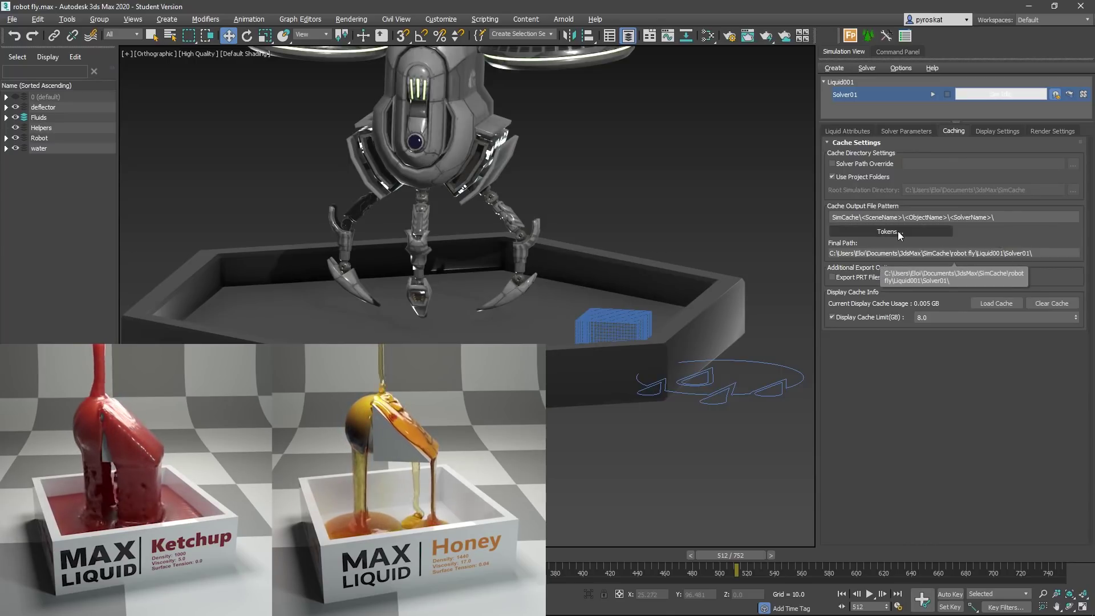
left_click(848, 178)
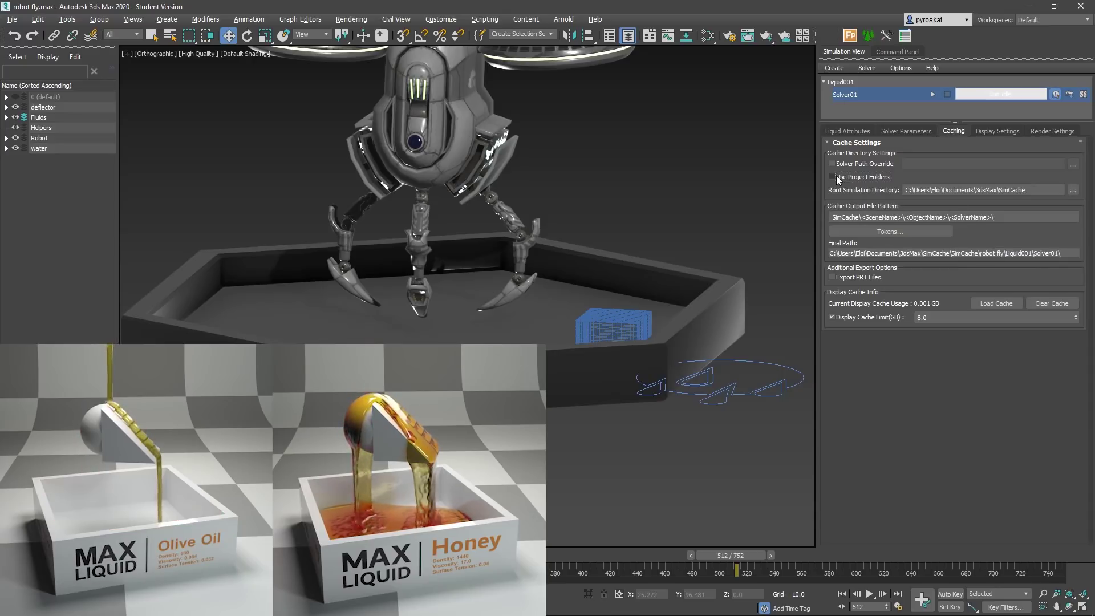
left_click(1074, 191)
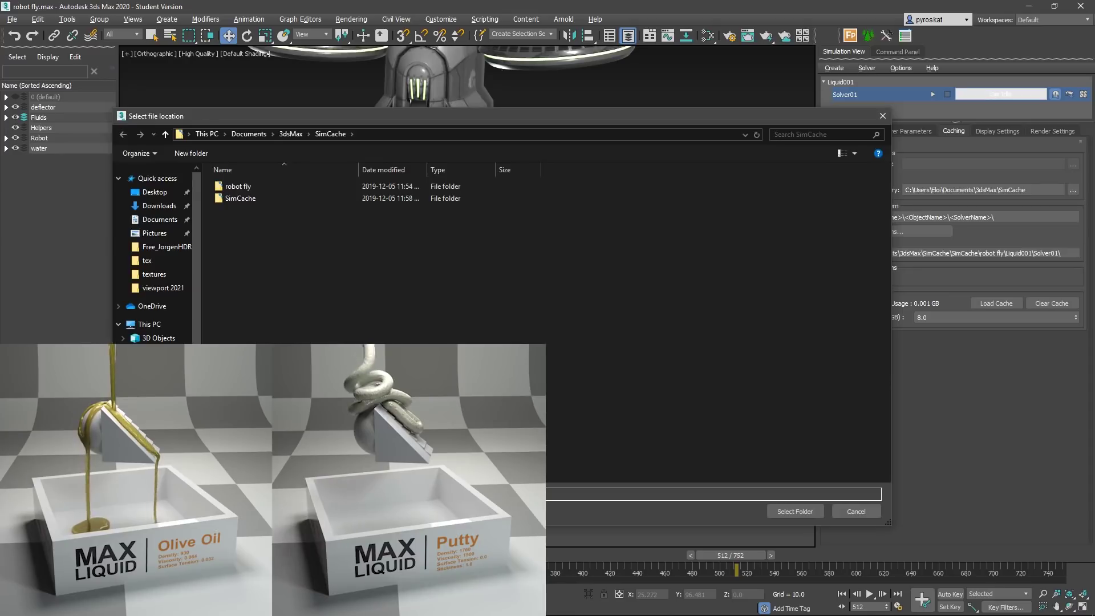
left_click(163, 447)
left_click(795, 511)
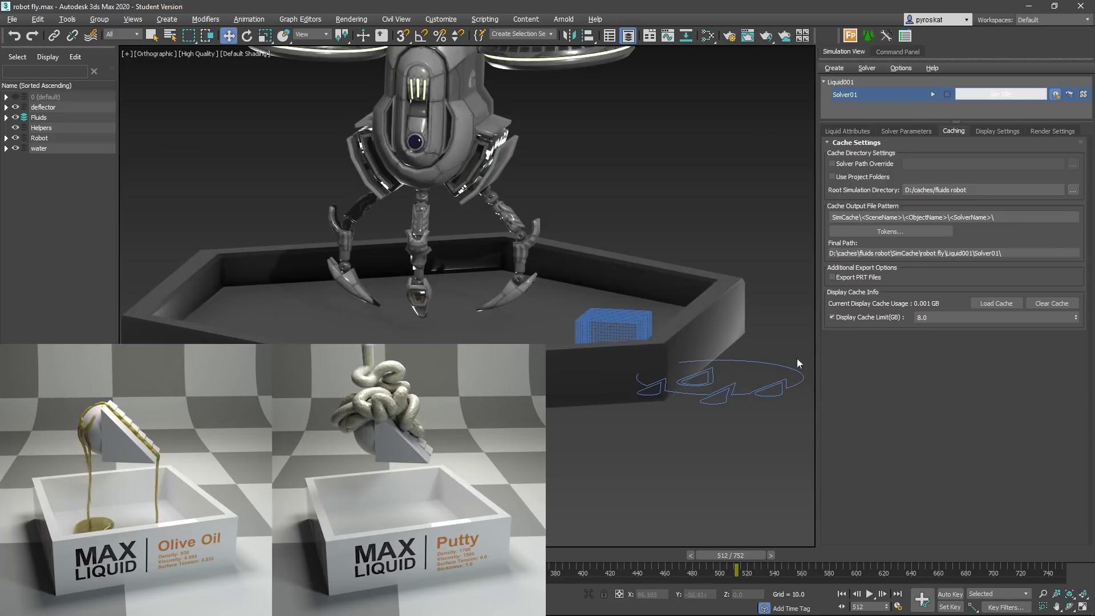
Step: Set the Emit Type of the emitter objects to Container and run the solver to simulate the pool water
left_click(898, 131)
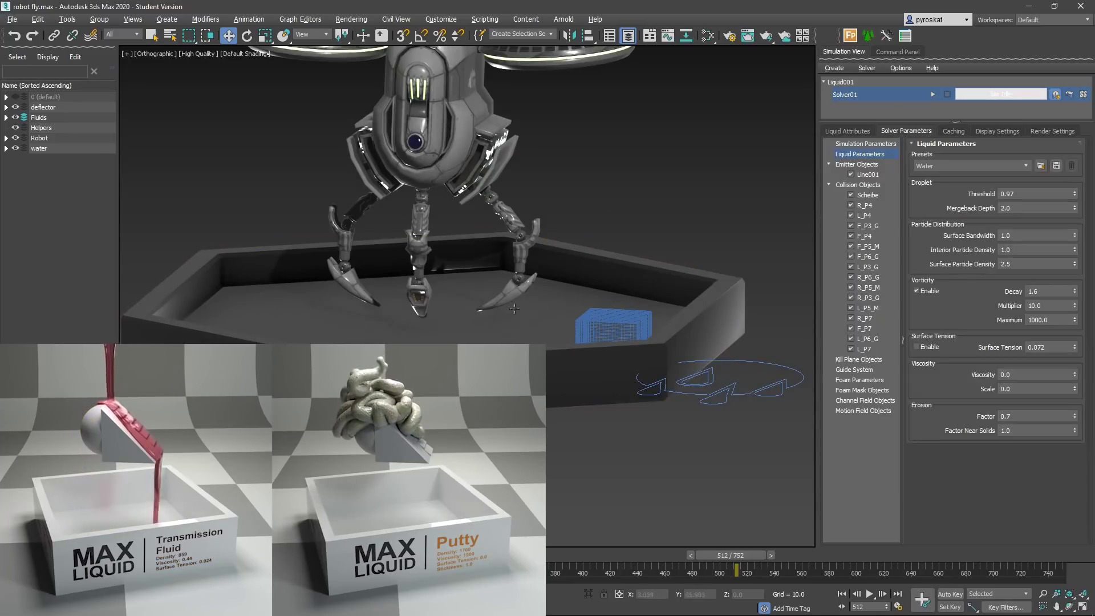
left_click(865, 164)
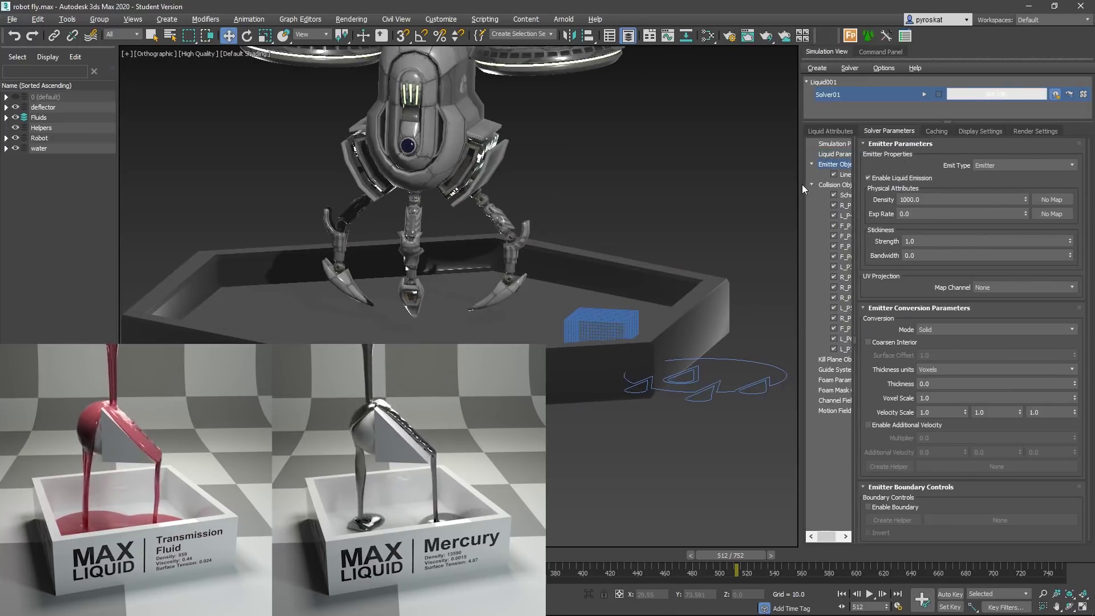
left_click_drag(799, 188, 744, 186)
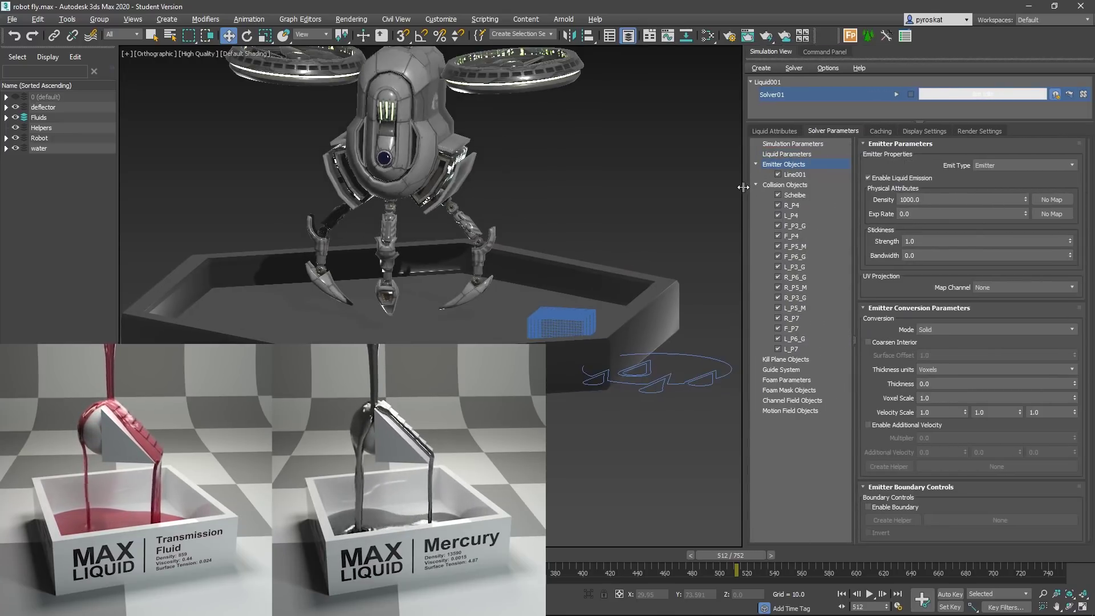
left_click(1017, 167)
left_click(1006, 182)
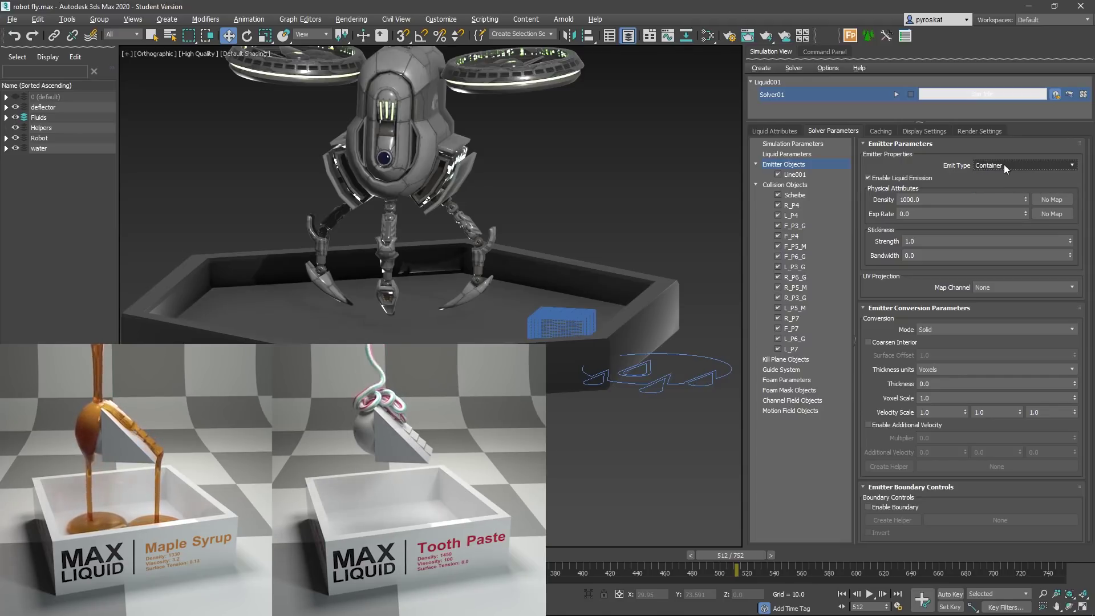
left_click(895, 94)
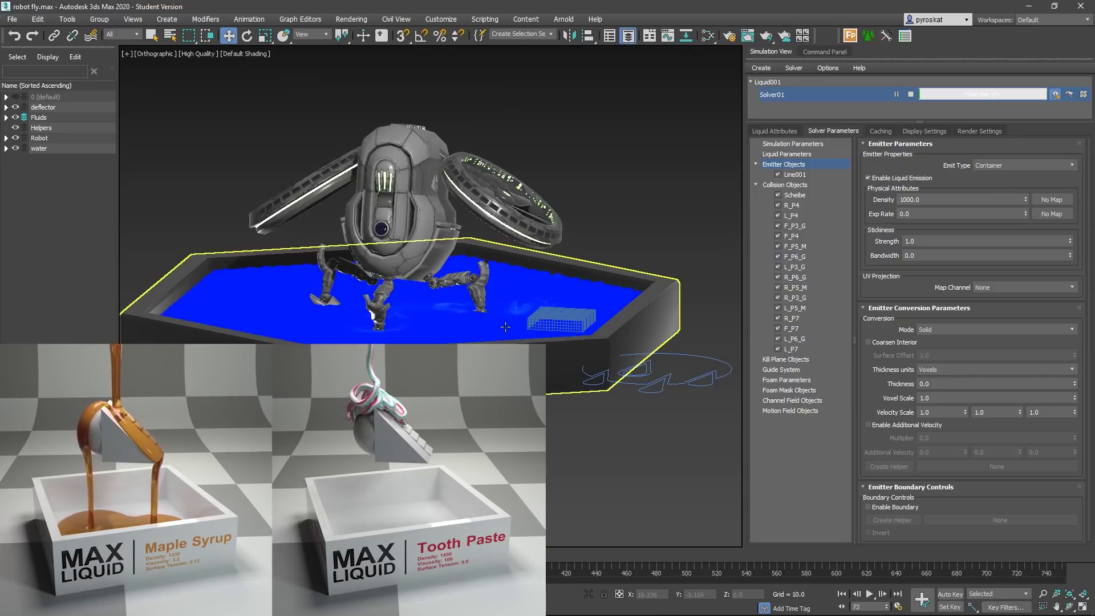
middle_click_drag(444, 299, 422, 316, "alt")
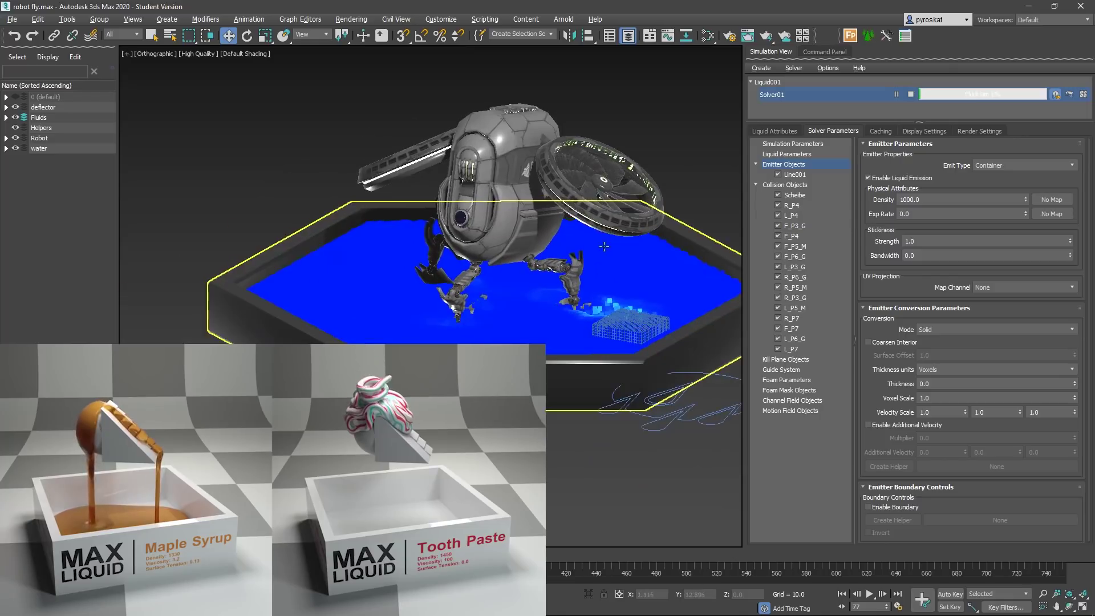
Step: Set the liquid's displayed particle size to 0.4 and change its Color Max to white
left_click(912, 131)
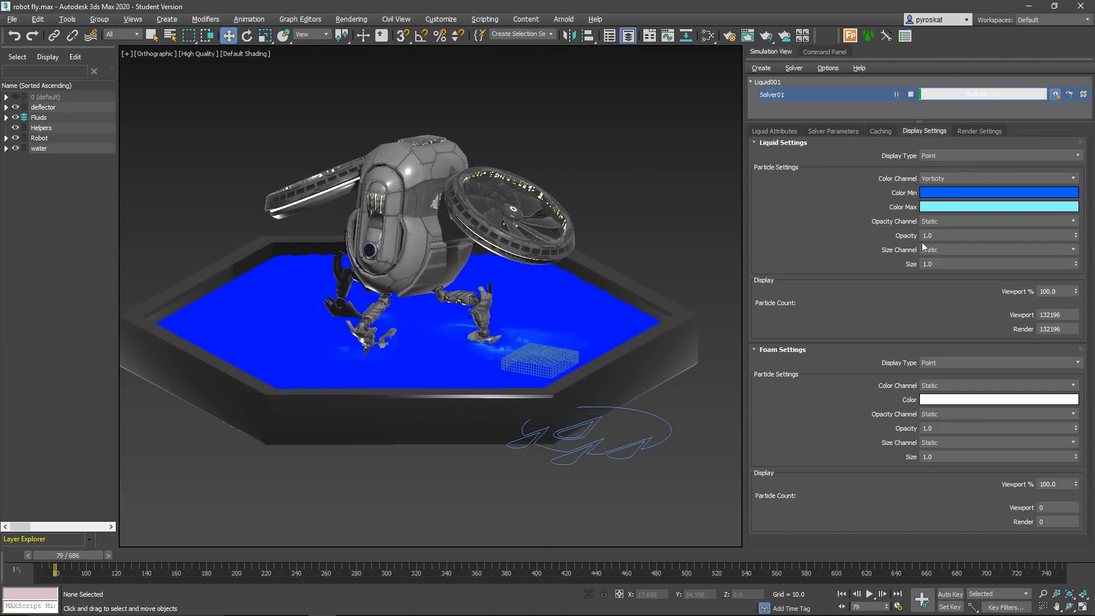
double_click(937, 265)
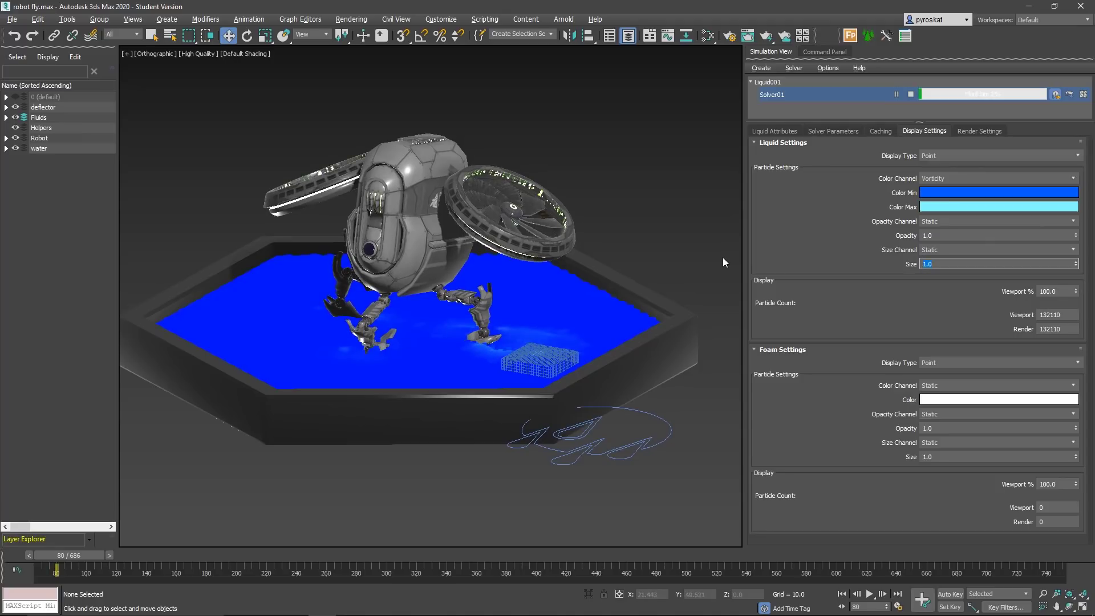
type("0.4")
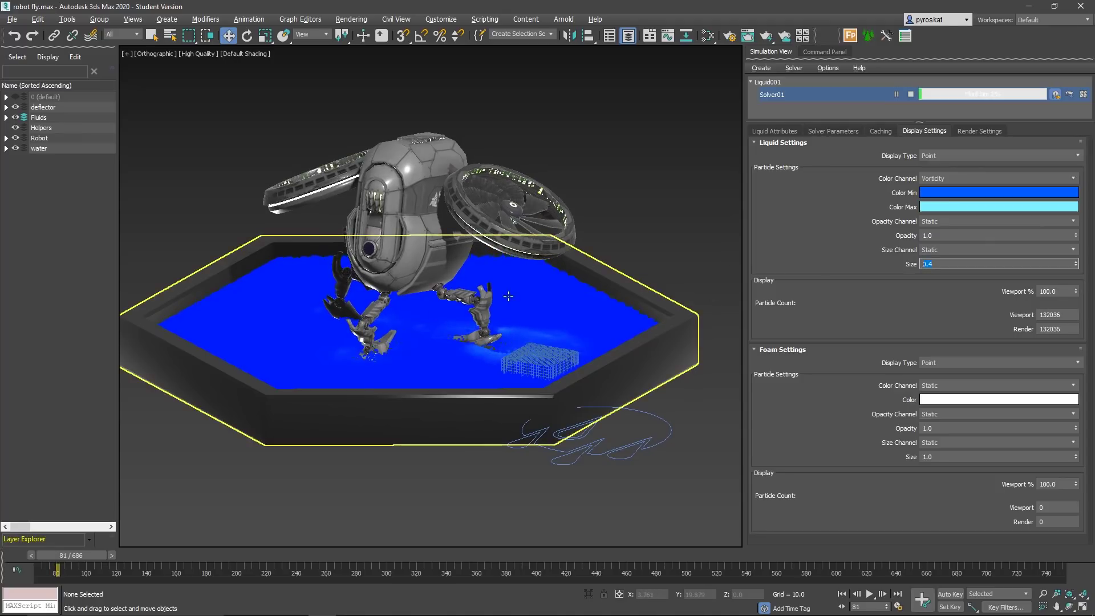
left_click(947, 204)
left_click_drag(337, 93, 335, 163)
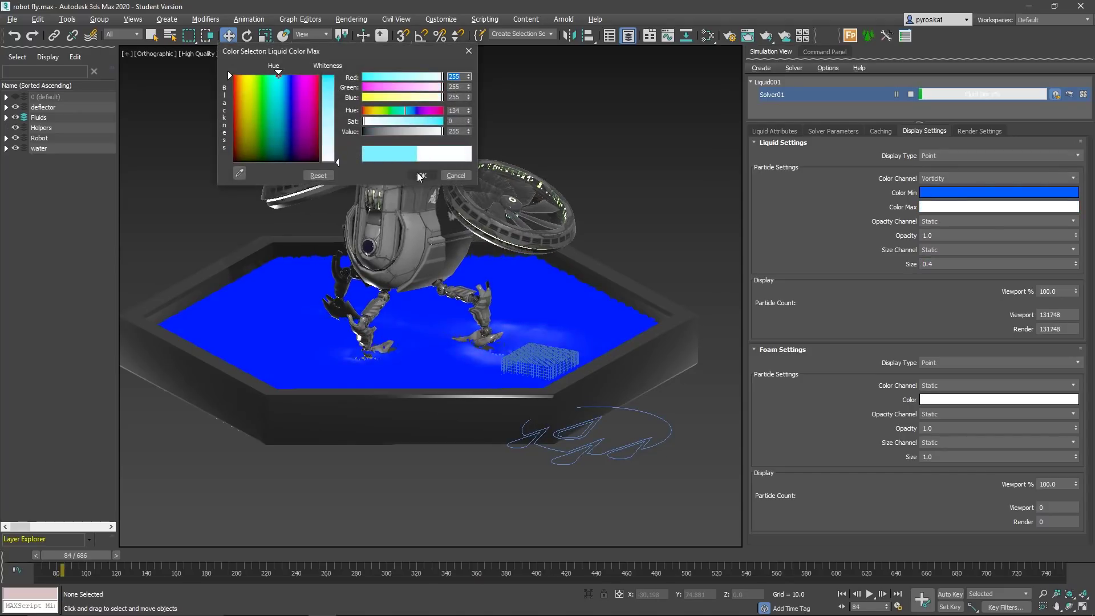
left_click(420, 176)
middle_click_drag(490, 365, 394, 324, "alt")
Step: Try Velocity and Droplet as the liquid particles' color channel
left_click(950, 176)
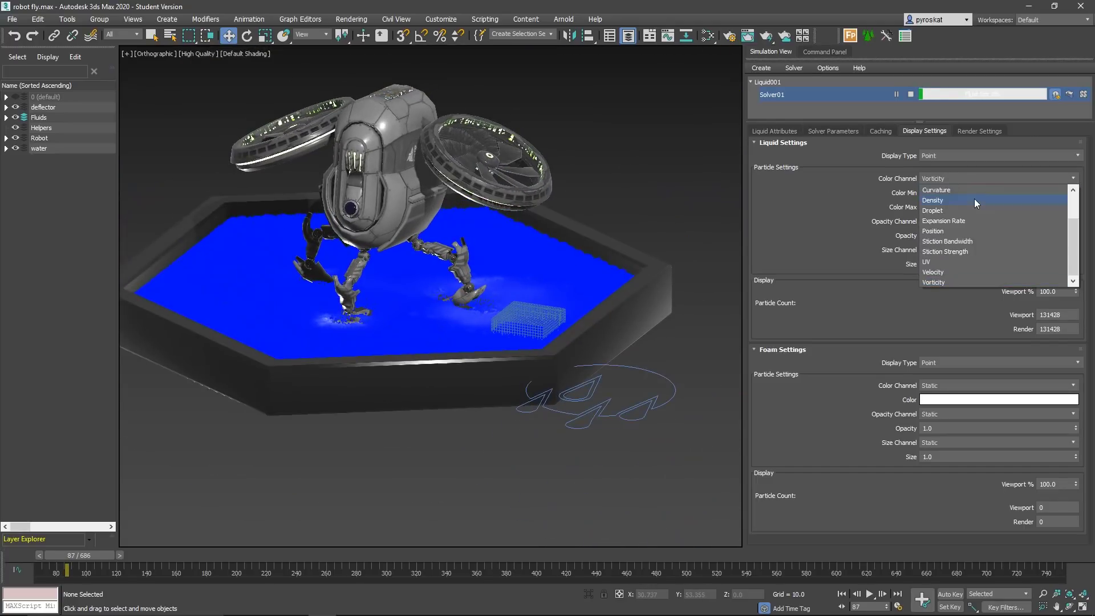
left_click(947, 271)
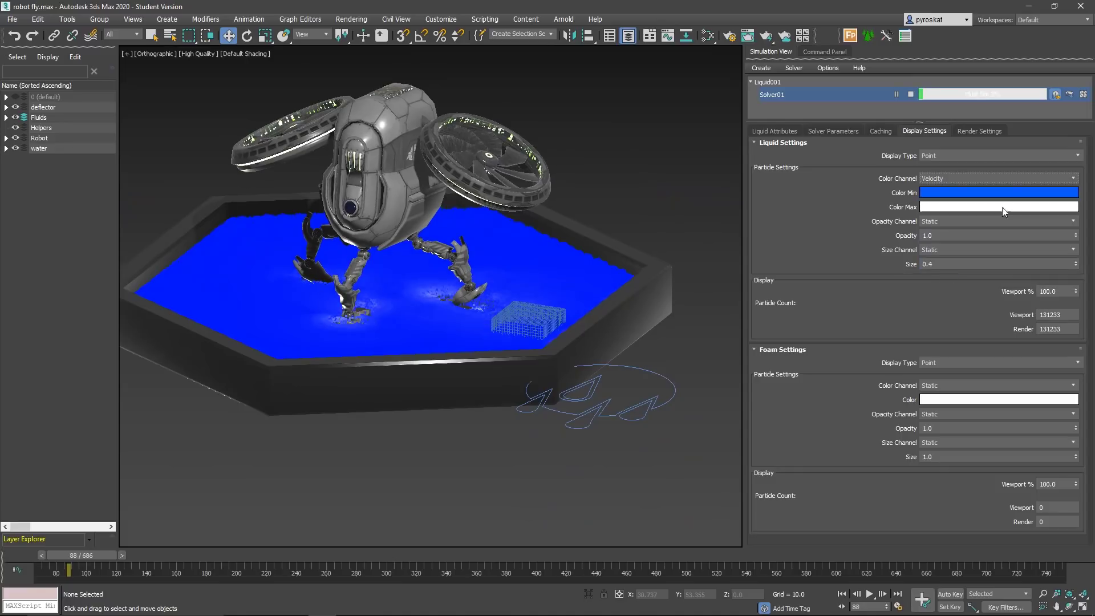
left_click(959, 181)
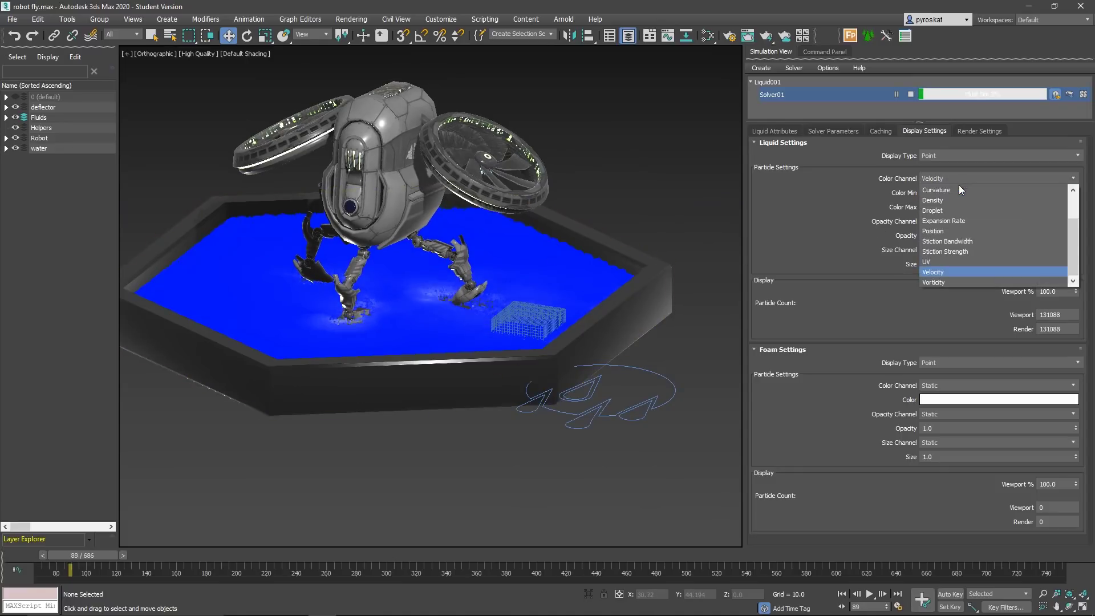
left_click(948, 207)
Step: Set the liquid particles' color channel to Curvature, keep the blue Color Min and inspect the water around the robot's legs
left_click(939, 193)
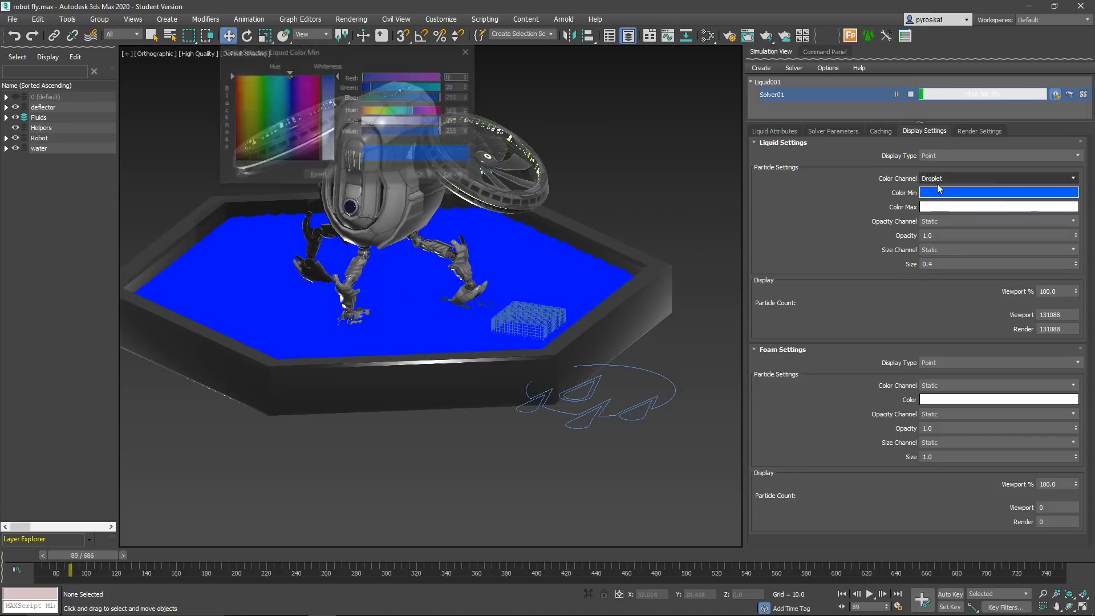
left_click(947, 178)
left_click(939, 194)
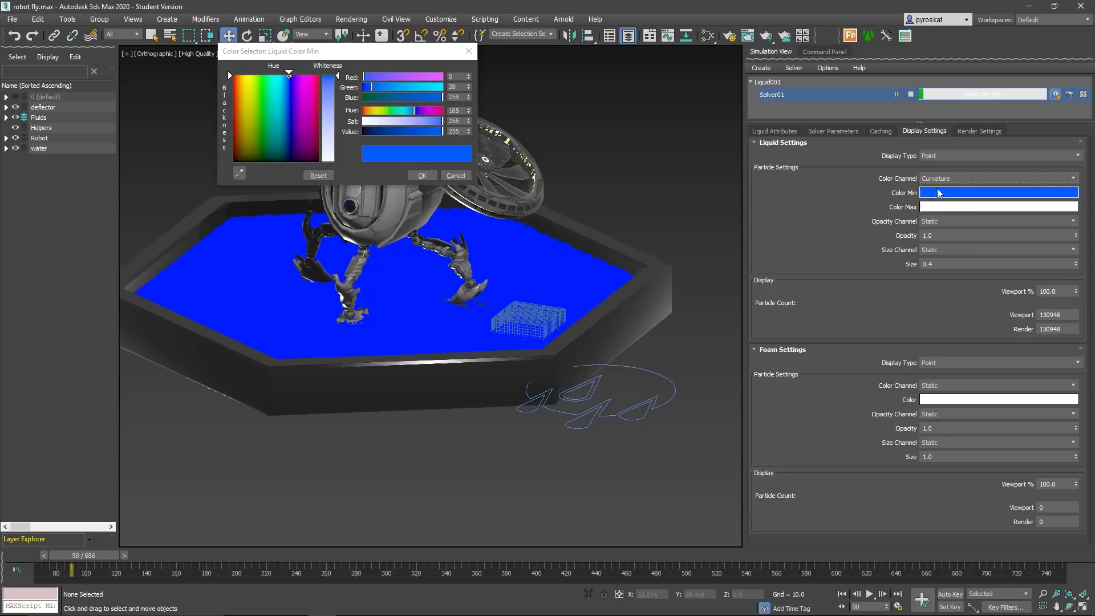
left_click(422, 175)
middle_click_drag(433, 228, 241, 306, "alt")
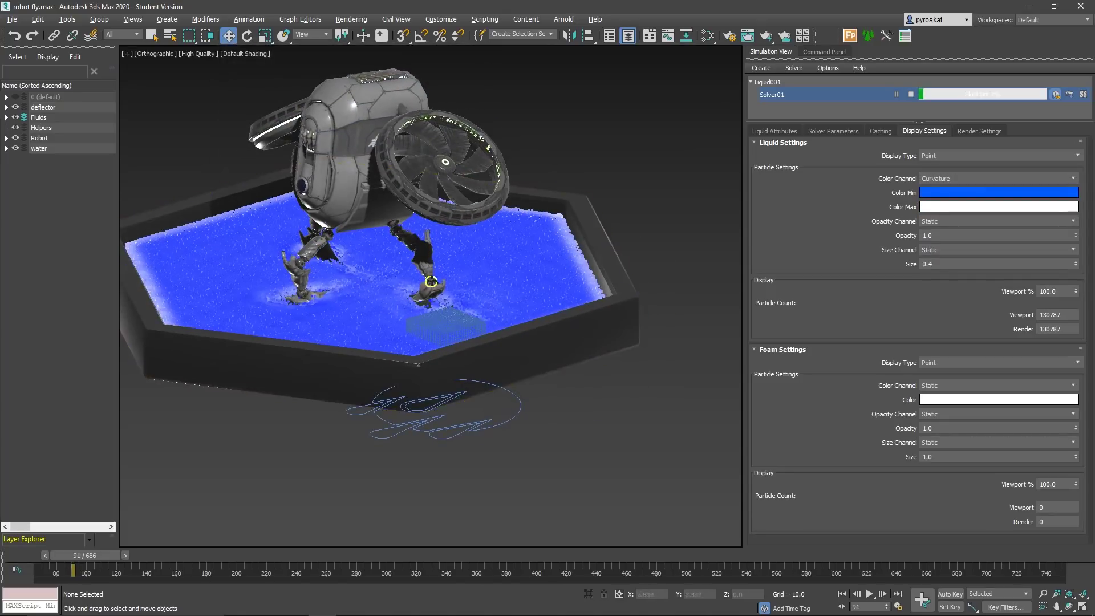
middle_click_drag(431, 282, 469, 256, "alt")
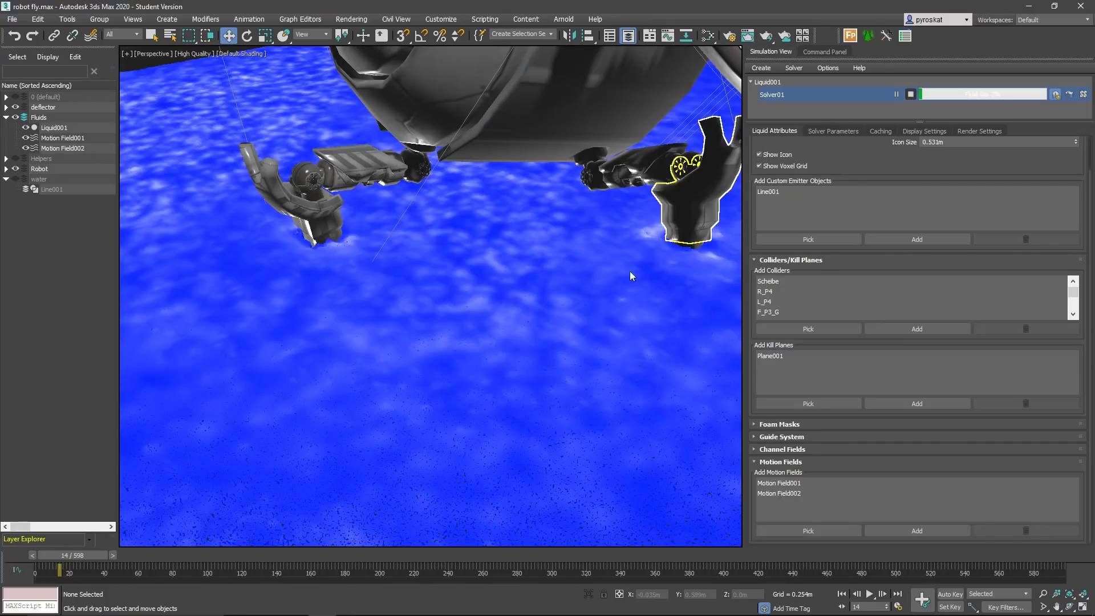
Step: Select all objects on the Robot layer and isolate them for a close look at the legs
middle_click_drag(242, 247, 290, 336, "alt")
double_click(51, 171)
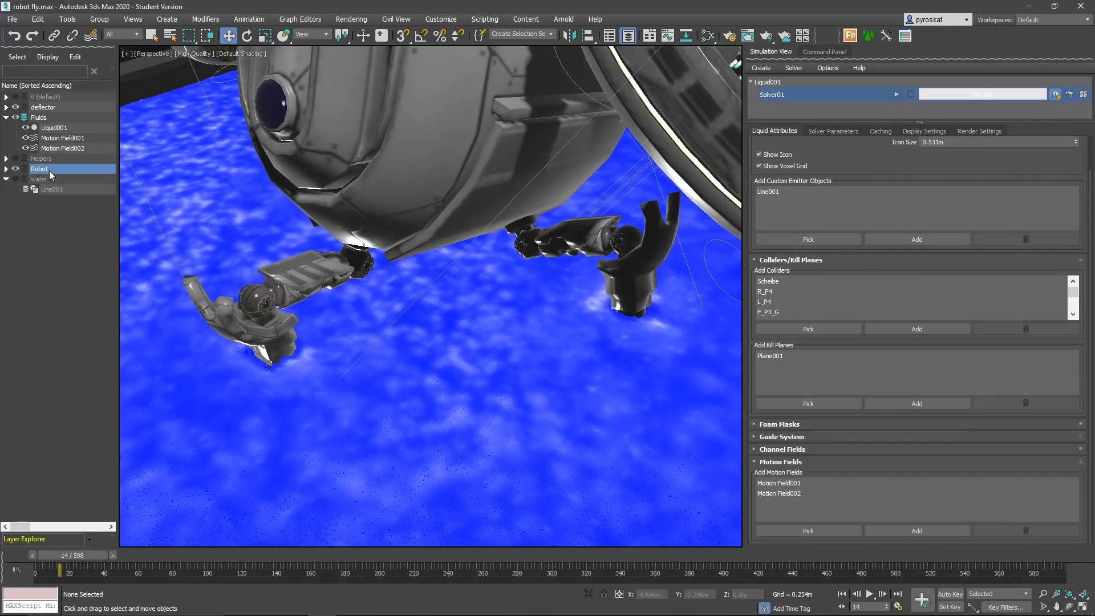
key("alt+q")
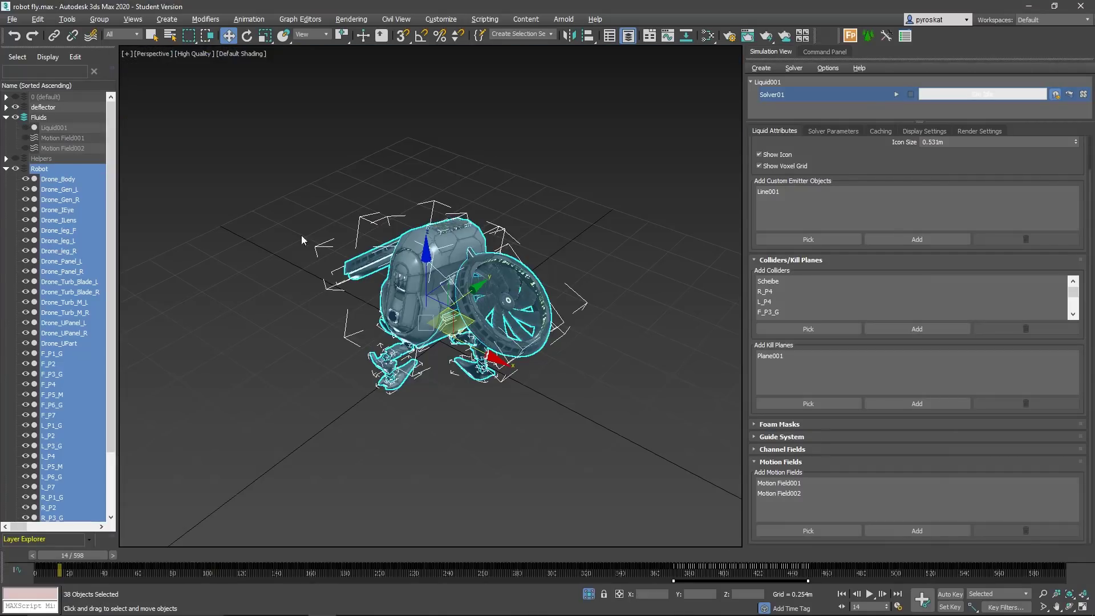
middle_click_drag(422, 405, 421, 347)
scroll(456, 361, "up", 6)
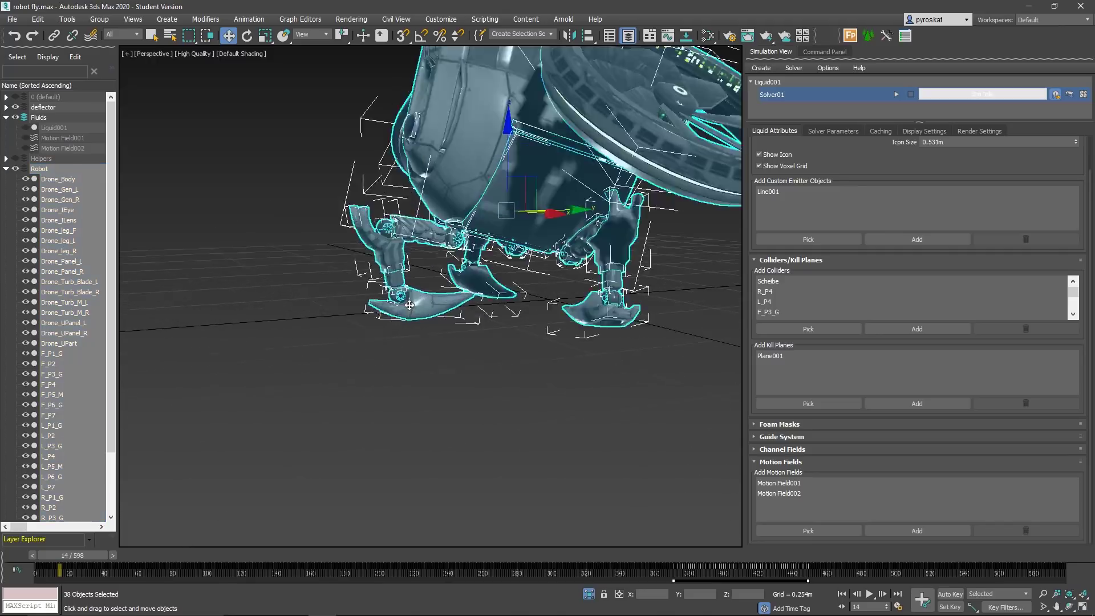
Step: Select the robot's front foot F_P7 and apply an STL Check modifier to it
left_click(456, 360)
scroll(456, 360, "up", 3)
left_click(472, 333)
scroll(472, 332, "up", 3)
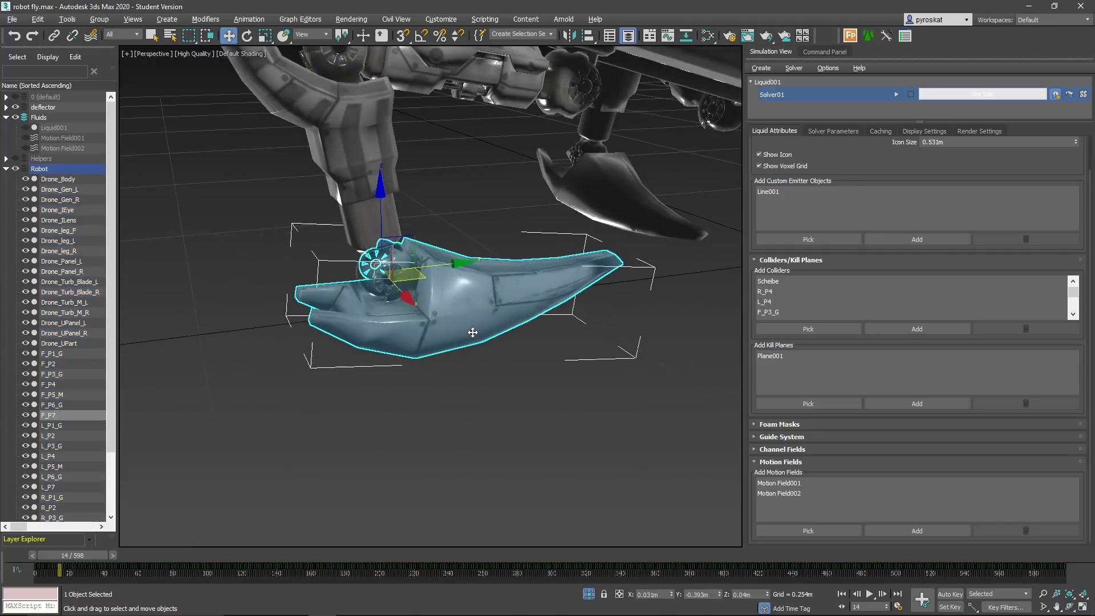
left_click(793, 68)
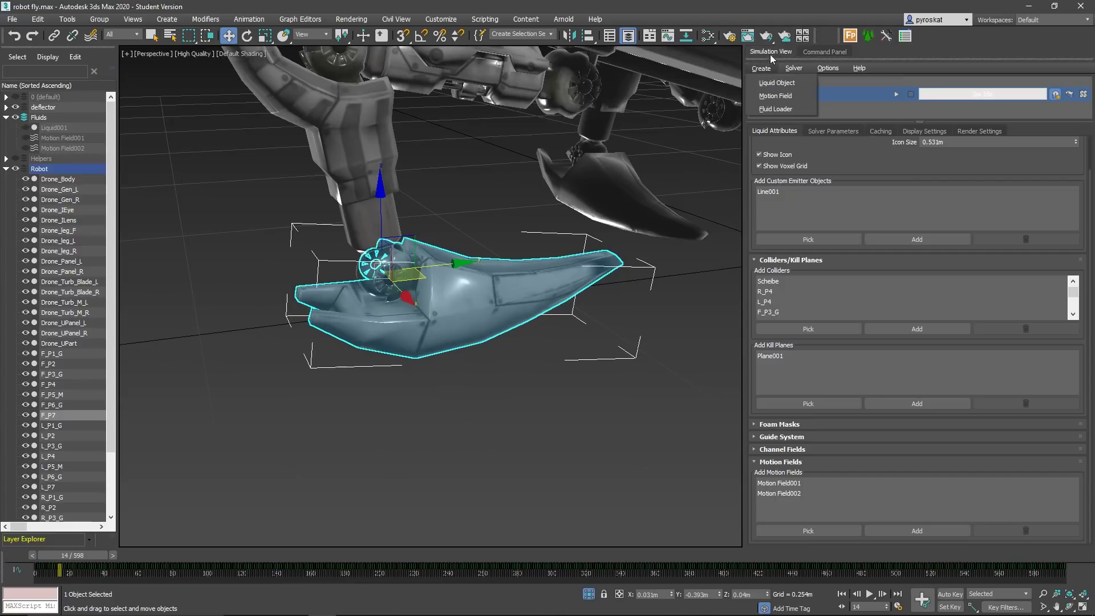
left_click(825, 51)
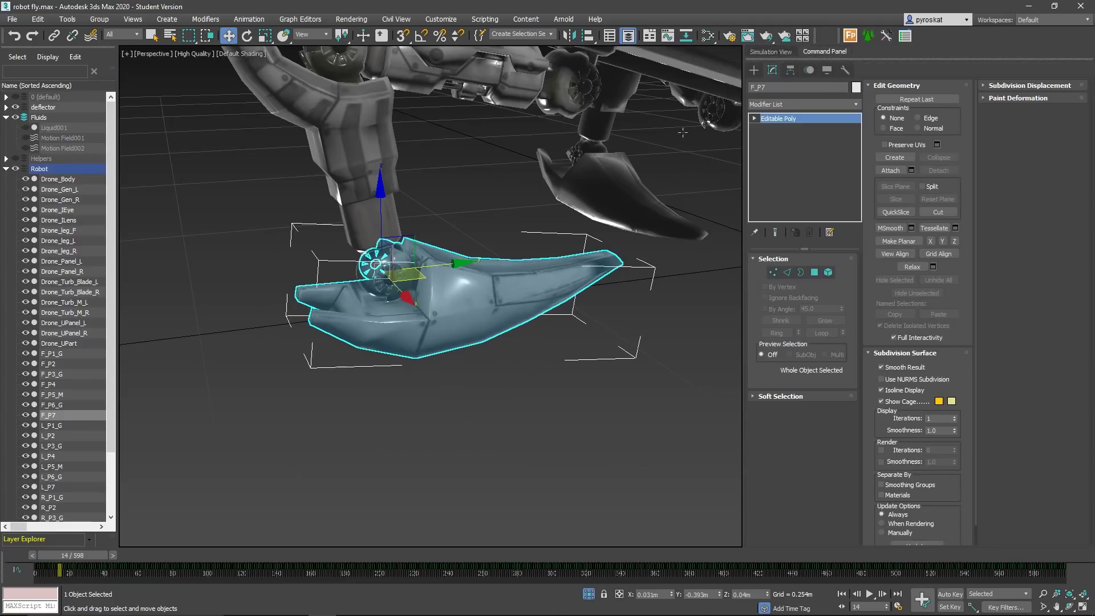
left_click(856, 105)
scroll(823, 190, "down", 10)
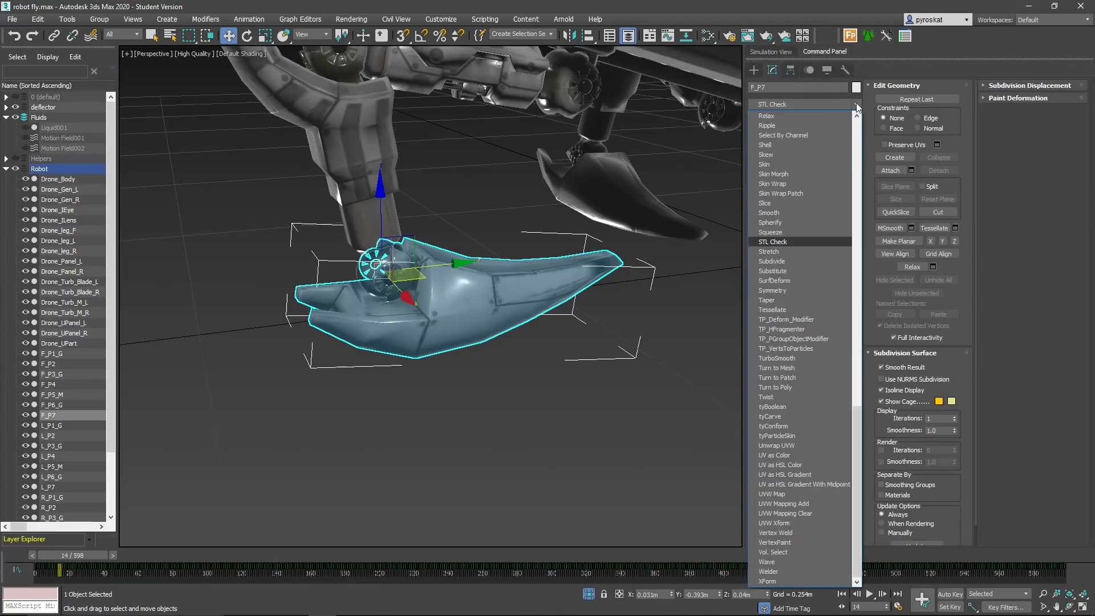
left_click(789, 244)
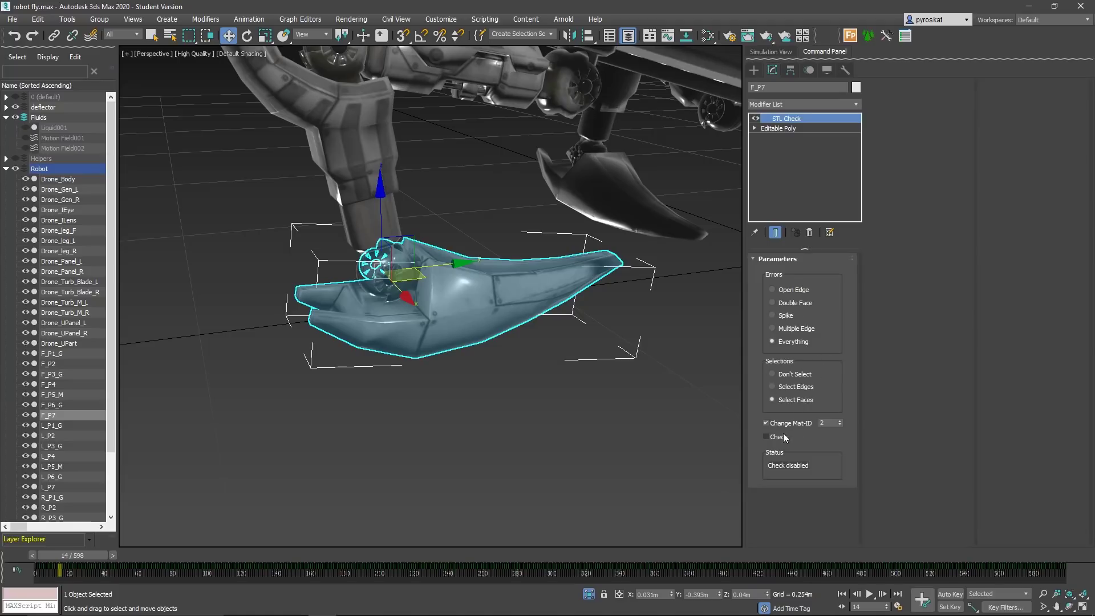
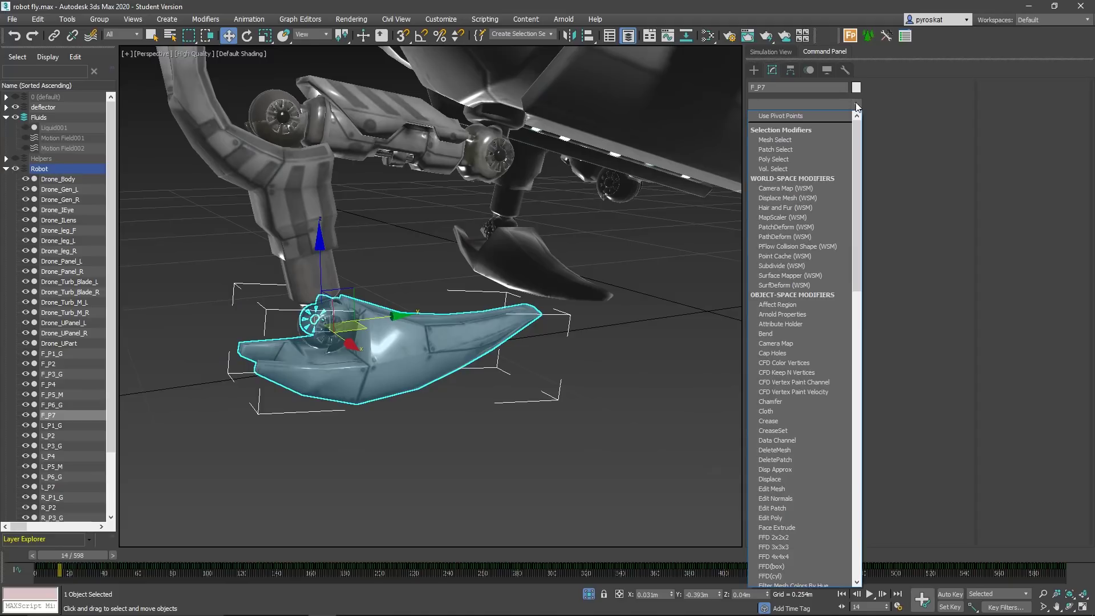
Step: Add an STL Check modifier to the front foot F_P7, run its check for all errors and remove the modifier
type("st")
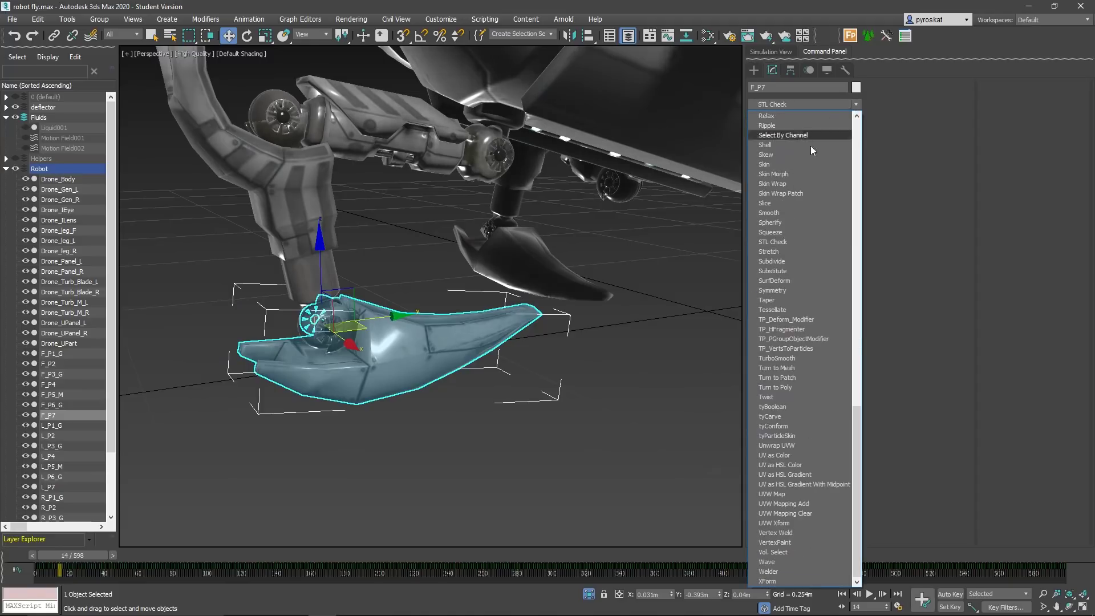
left_click(786, 244)
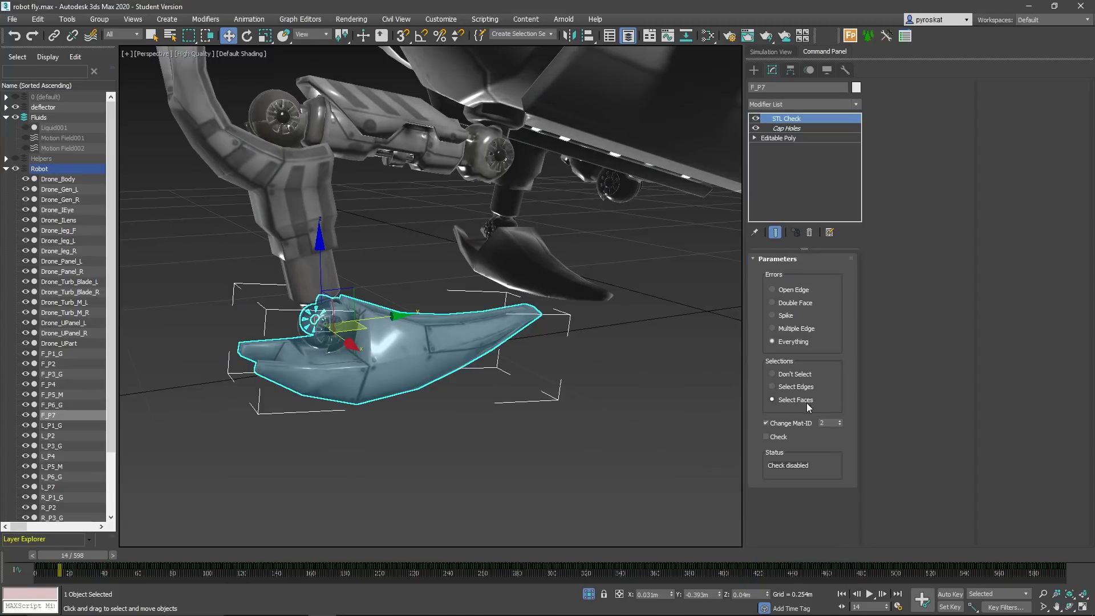
left_click(767, 437)
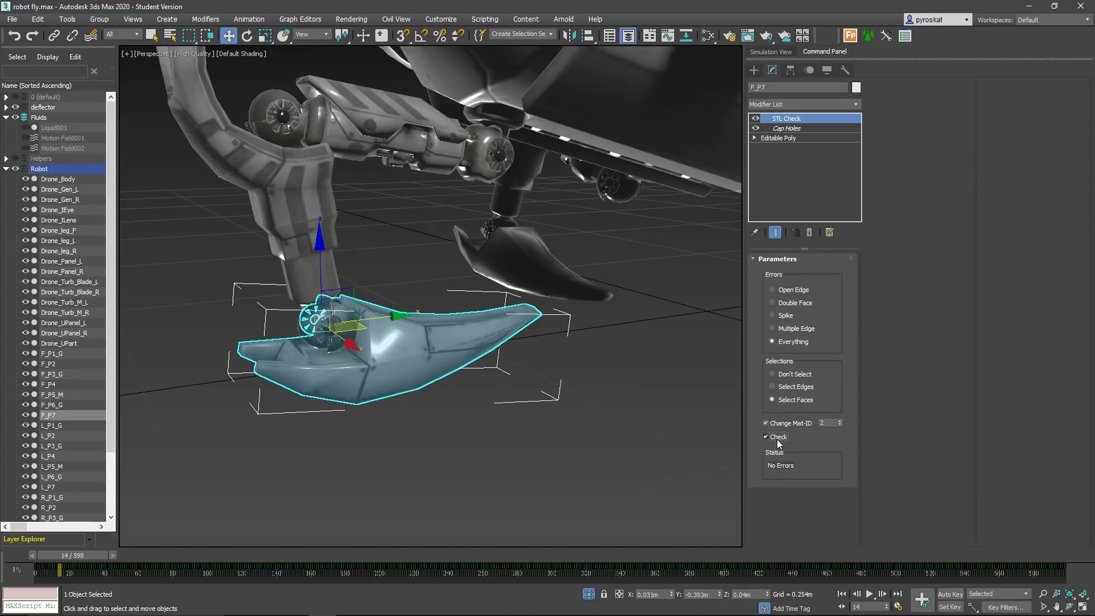
left_click(809, 232)
Step: Run an STL Check on the front leg part F_P4 and remove the modifier from its stack
middle_click_drag(399, 257, 433, 246, "alt")
left_click(410, 267)
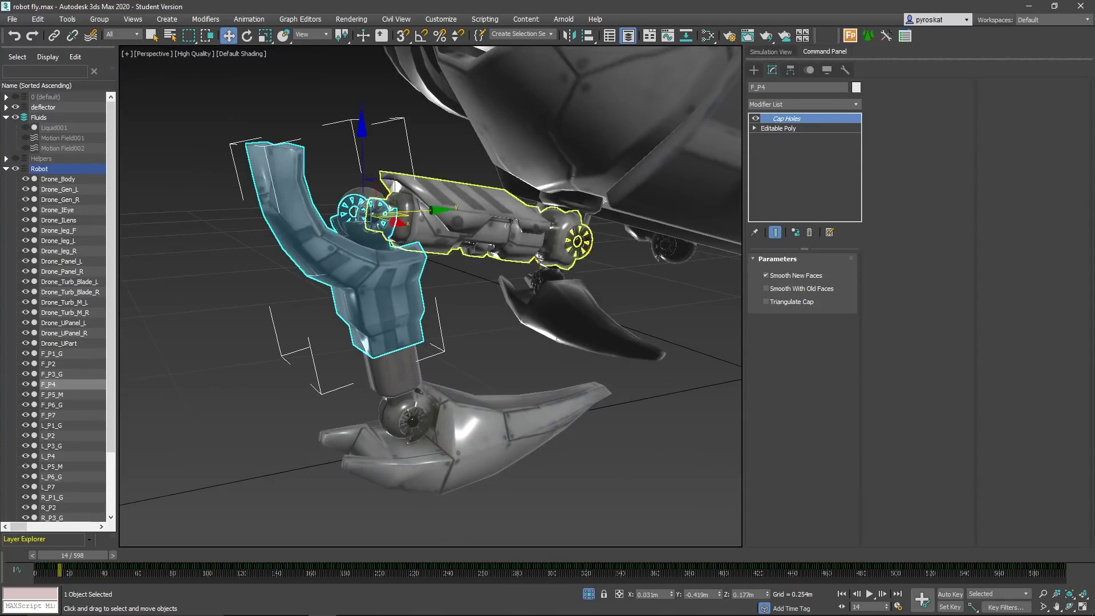
left_click(854, 104)
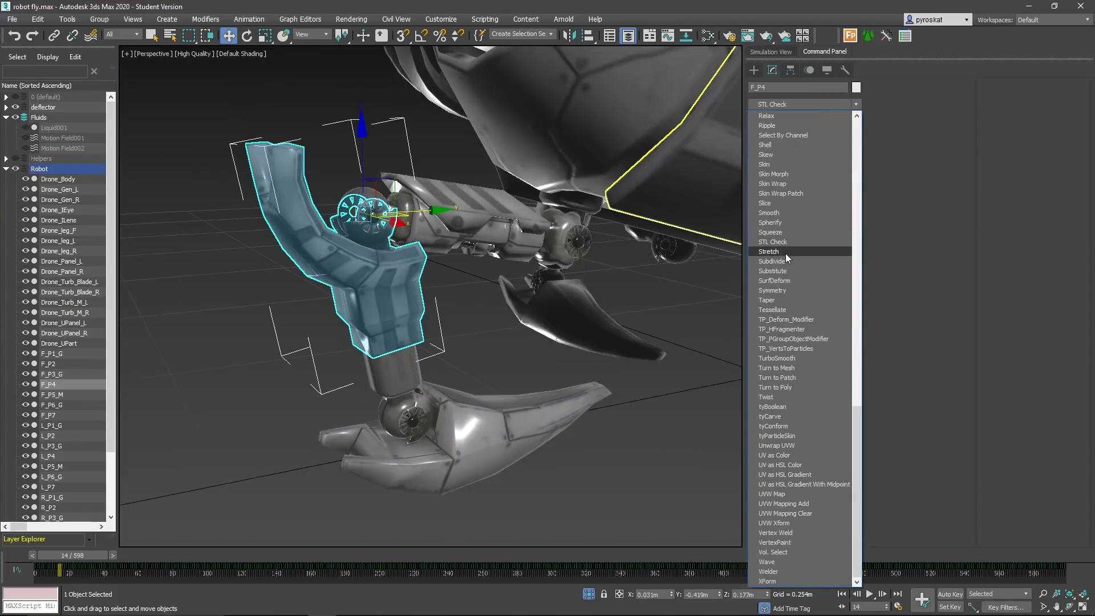
left_click(784, 243)
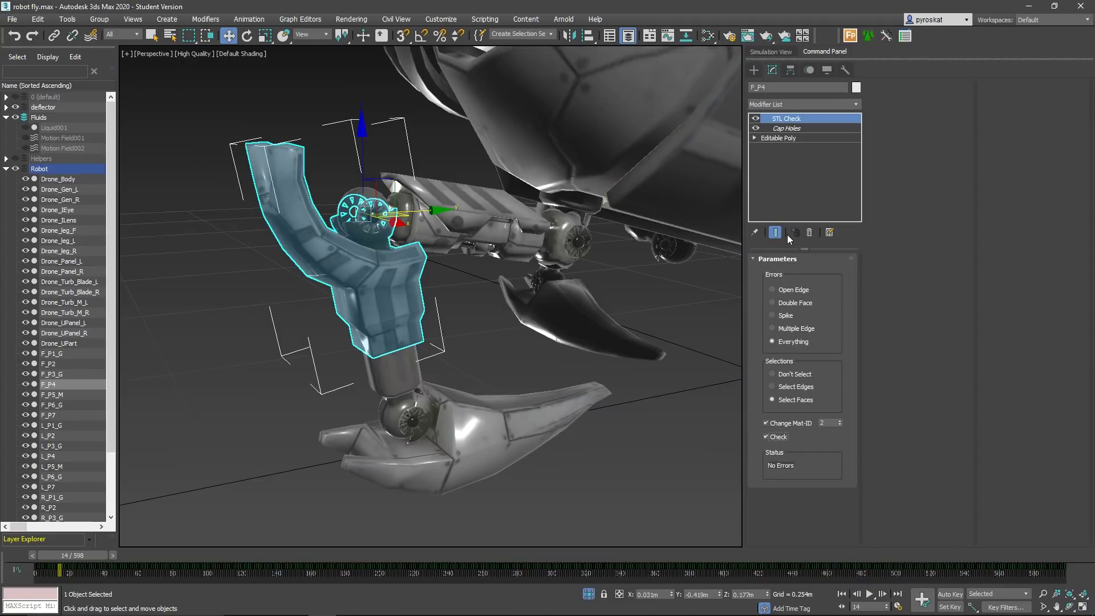
left_click(812, 233)
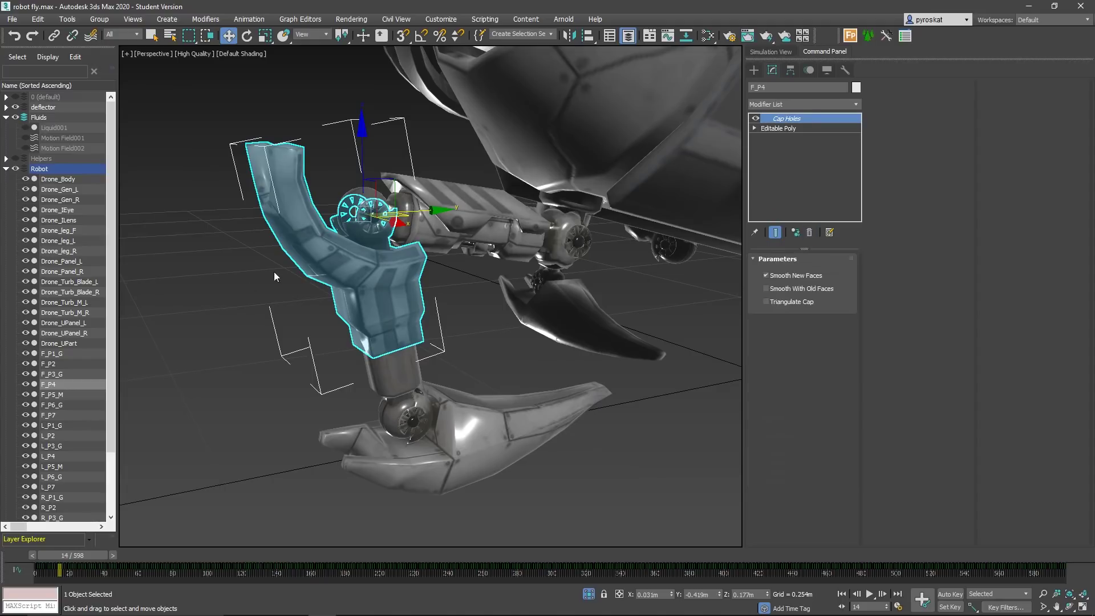
middle_click_drag(271, 296, 418, 329, "alt")
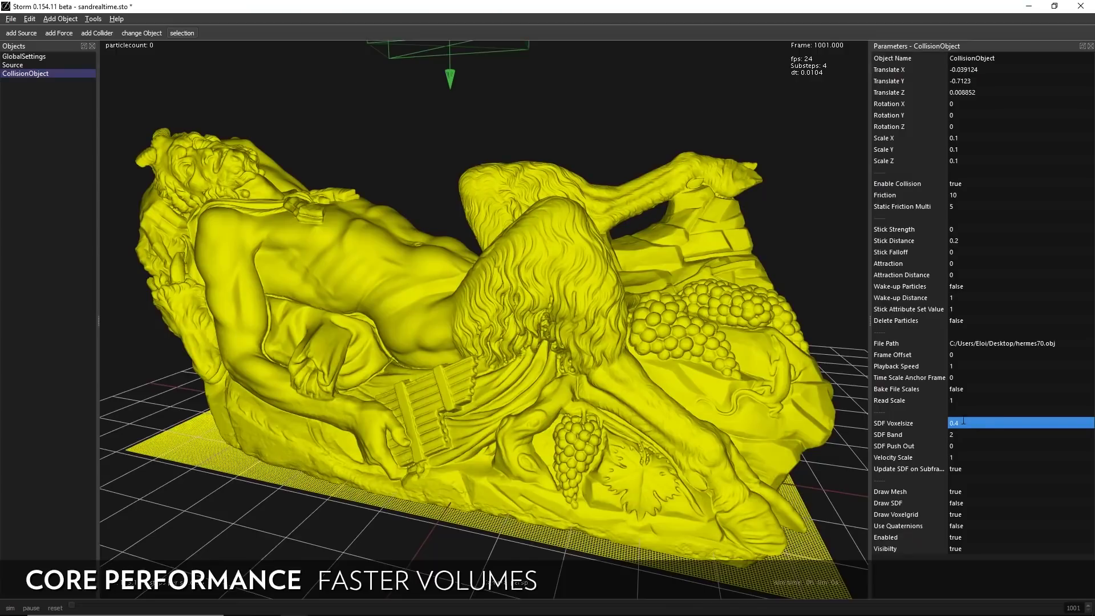
Step: In Storm, set the CollisionObject's SDF Voxelsize to 1, draw its SDF and hide its mesh
type("1")
key("Return")
left_click(887, 501)
left_click(892, 491)
middle_click_drag(161, 195, 793, 356)
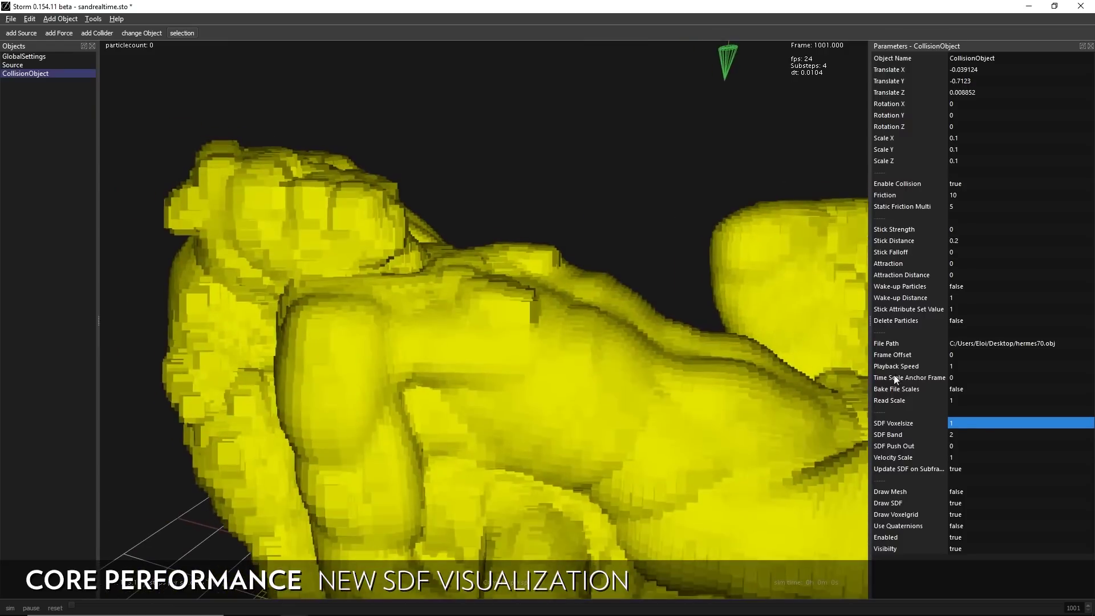
Step: Refine the CollisionObject by setting its SDF Voxelsize to 0.5
double_click(968, 425)
type(".5")
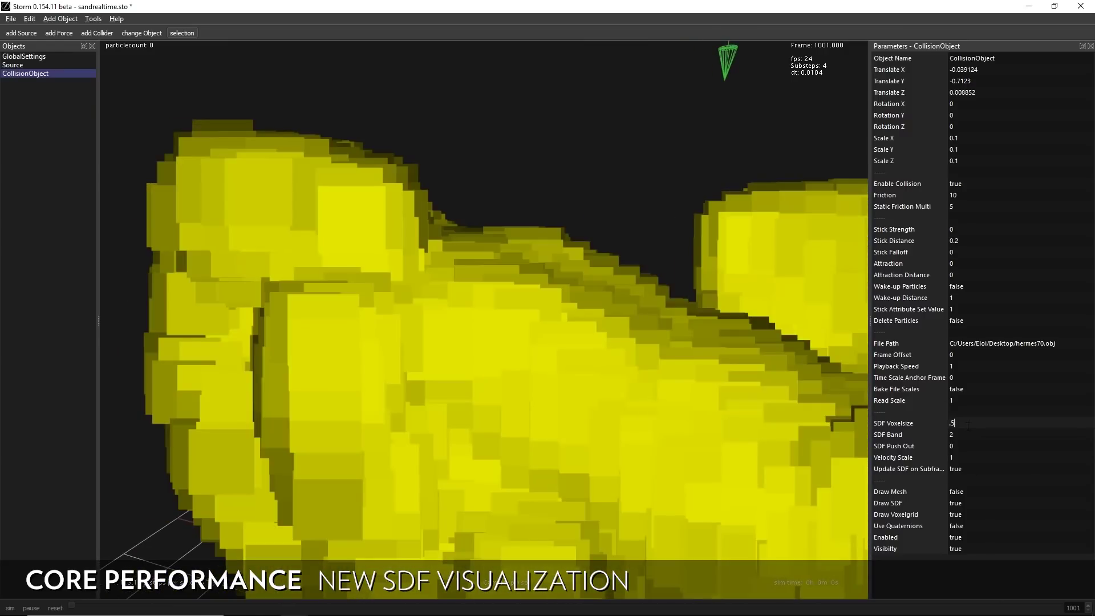
key("Return")
Step: Set the CollisionObject's SDF Push Out to 0.4 and start entering a negative value for it
double_click(963, 443)
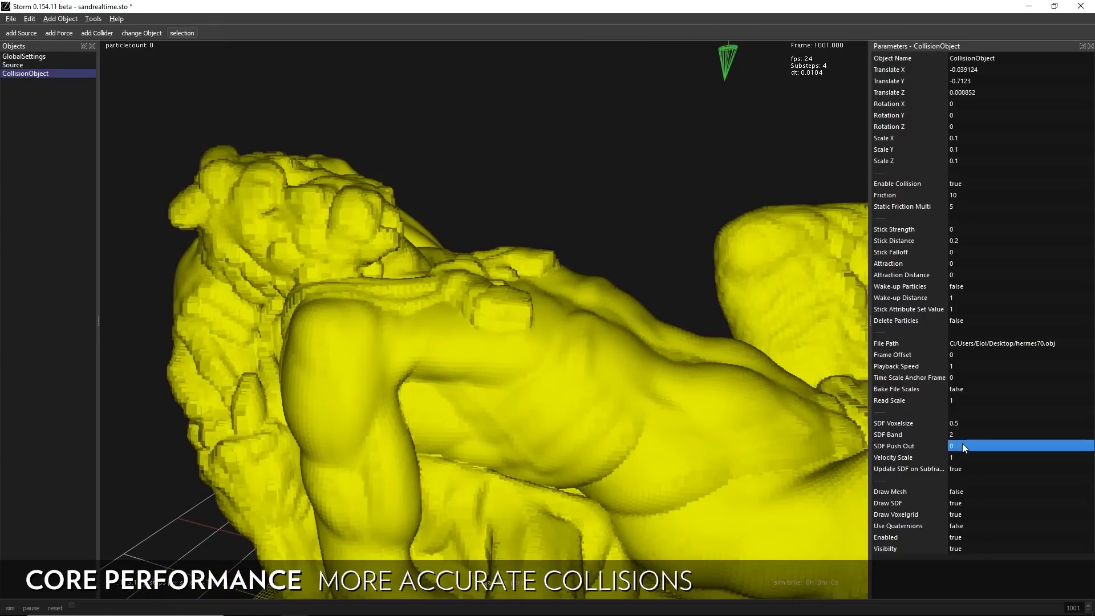
type(".4")
key("Return")
double_click(962, 443)
type("-")
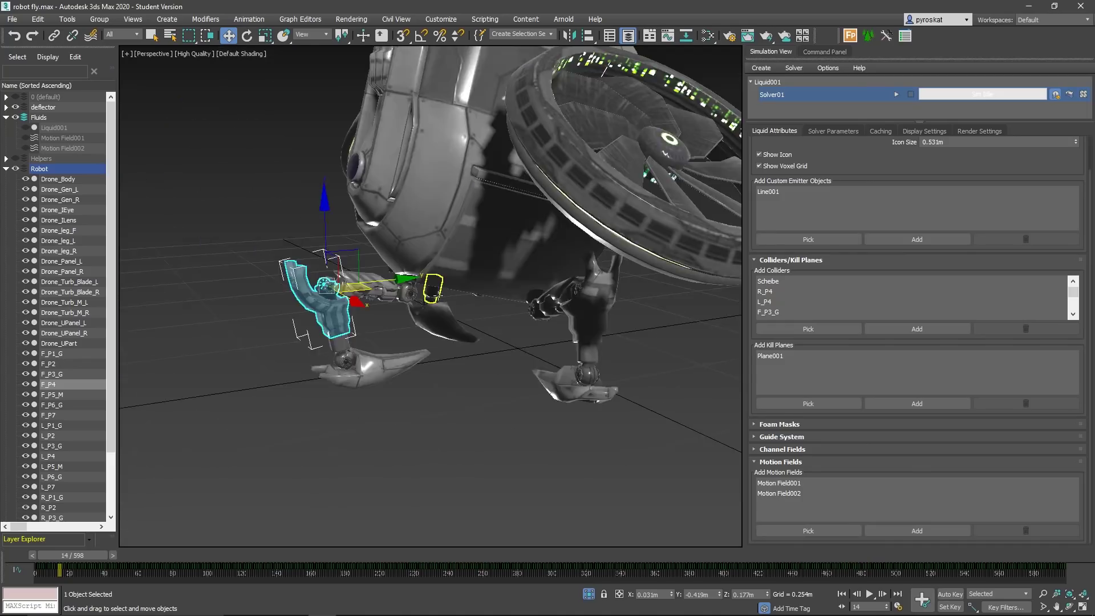
Step: Switch to 3ds Max, bring the whole robot into view and start solving Liquid001 with Solver01
middle_click_drag(498, 334, 440, 375)
scroll(440, 374, "down", 3)
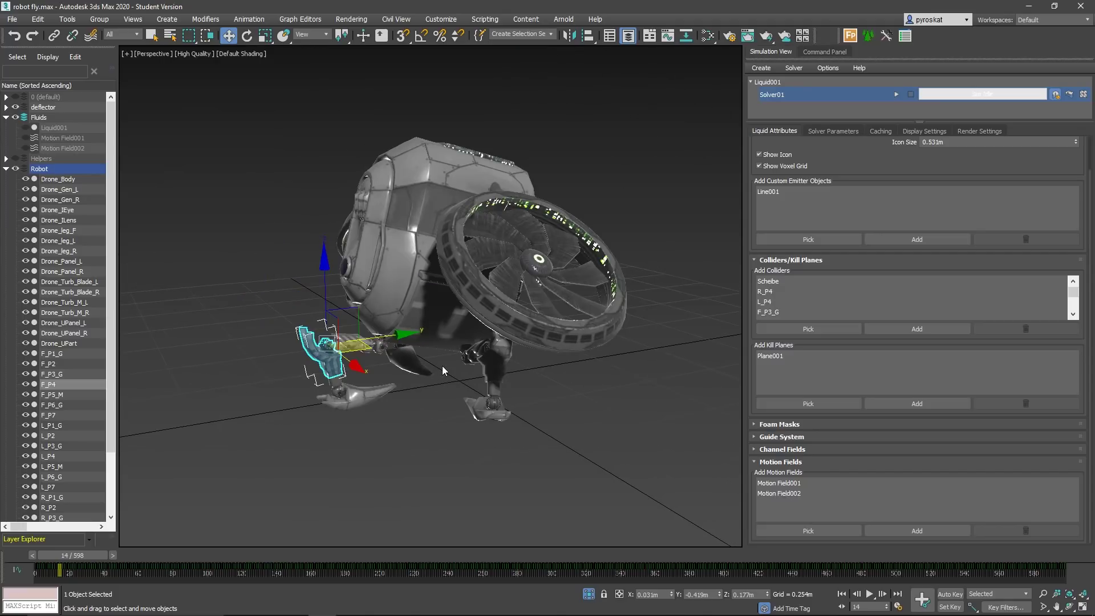
left_click(896, 94)
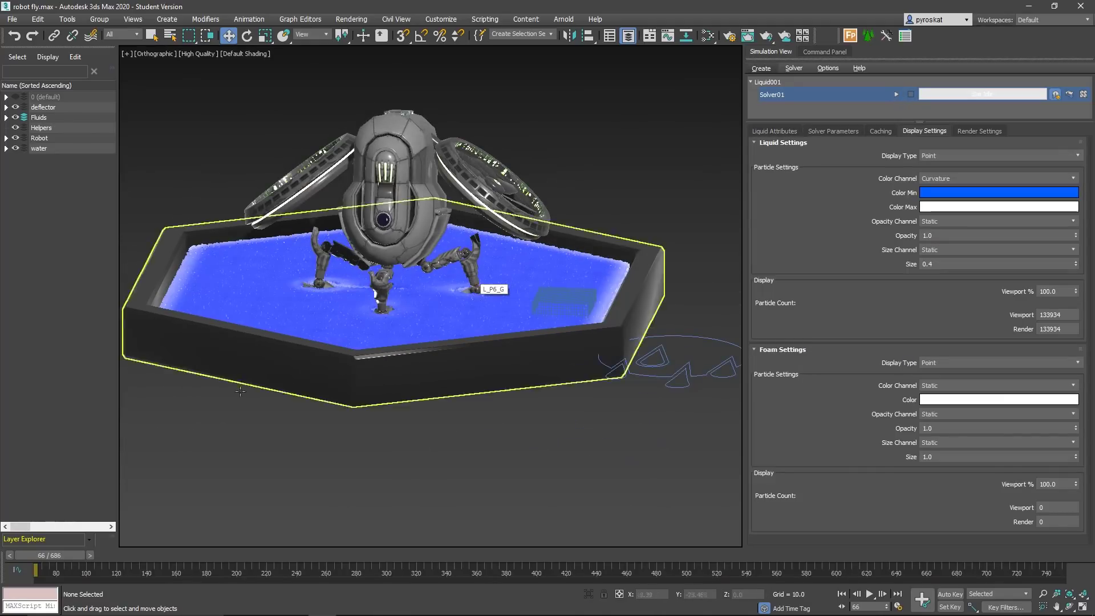
Step: Scrub the robot's flight animation to frame 278 and back to frame 66 to examine its motion above the pool
left_click_drag(49, 554, 354, 555)
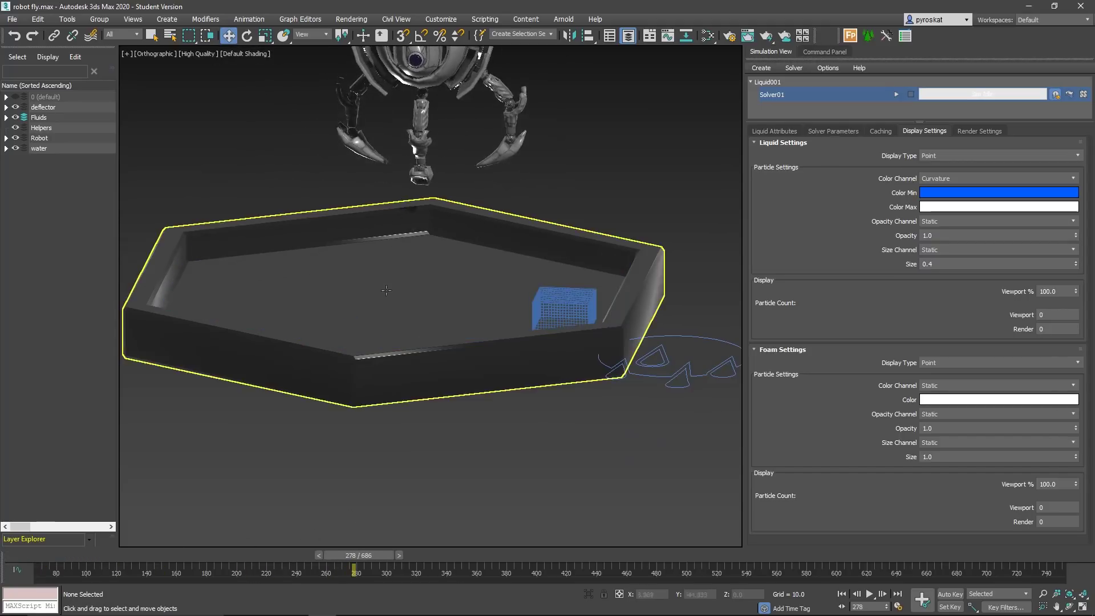
scroll(382, 440, "down", 5)
scroll(491, 378, "down", 3)
middle_click_drag(494, 349, 470, 358, "alt")
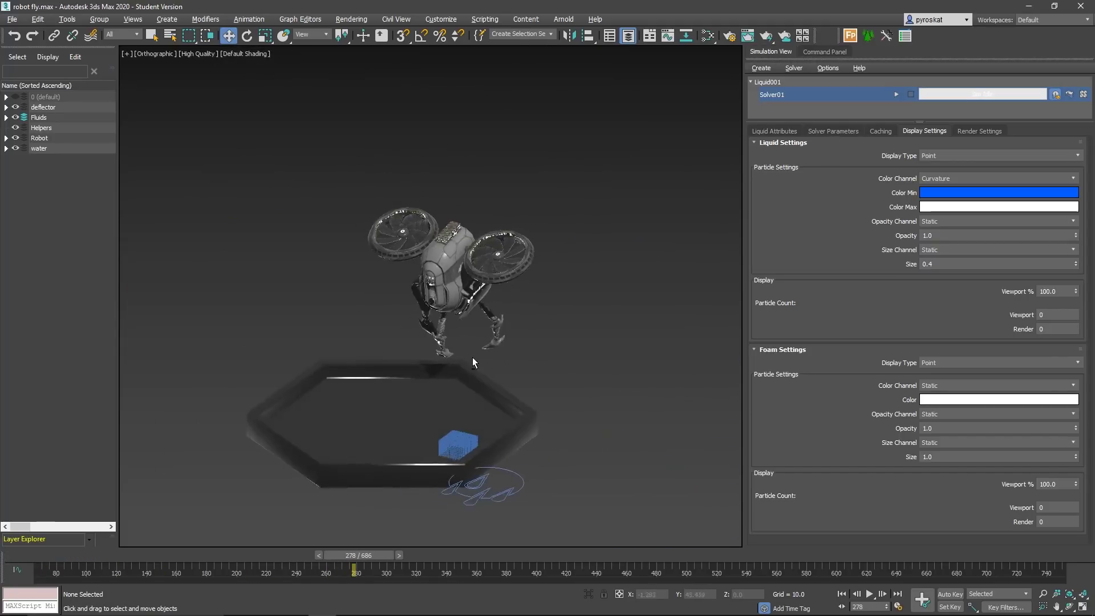
left_click_drag(336, 557, 79, 526)
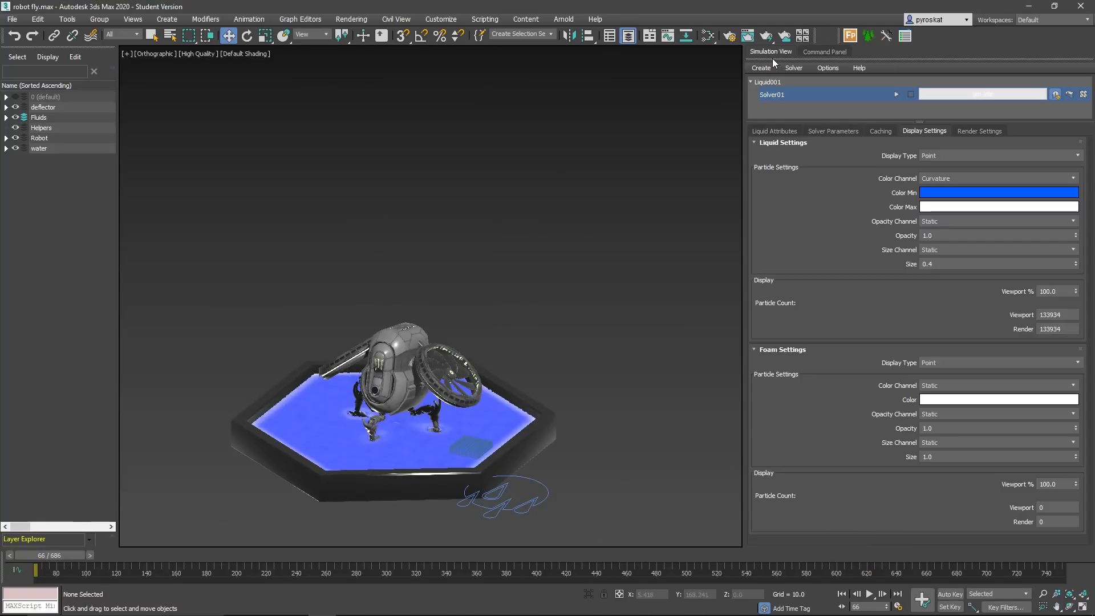
Step: Create a Motion Field force about 17.4 units in size on the ground beside the pool
left_click(815, 54)
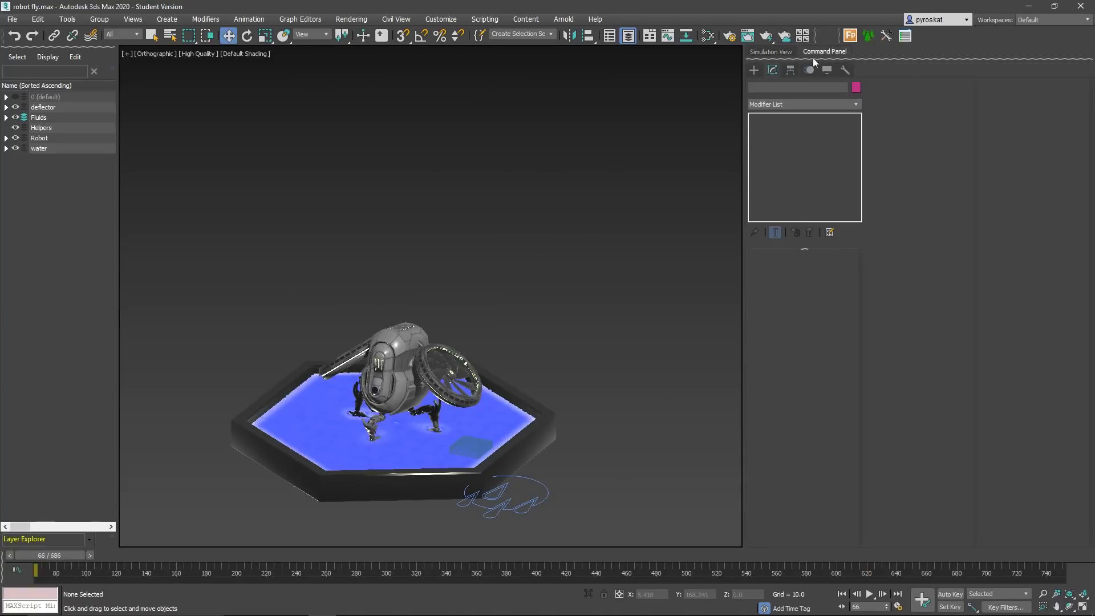
left_click(754, 73)
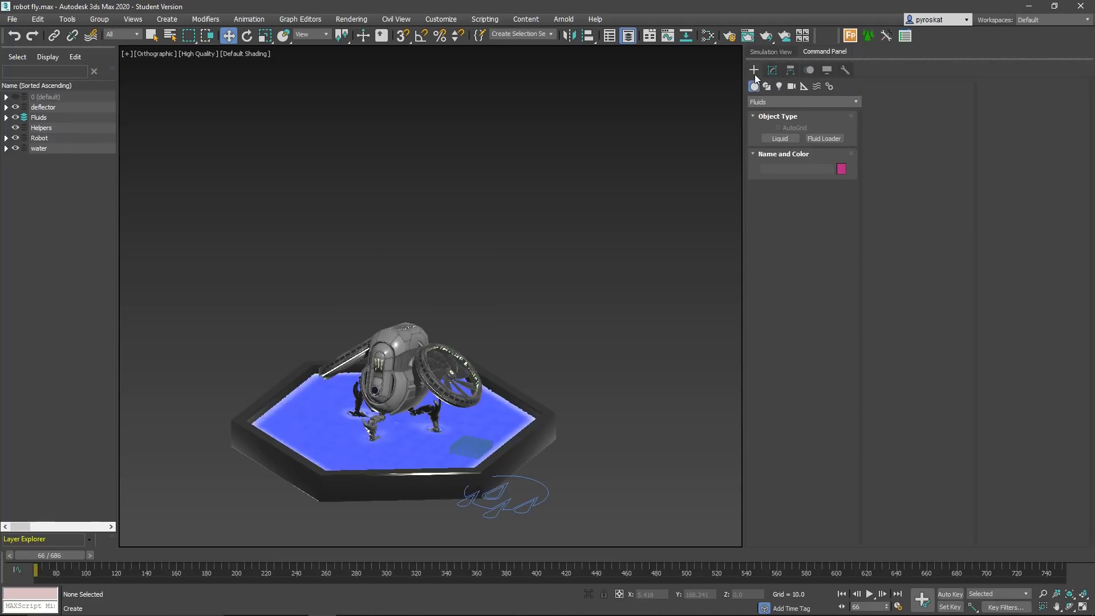
left_click(816, 87)
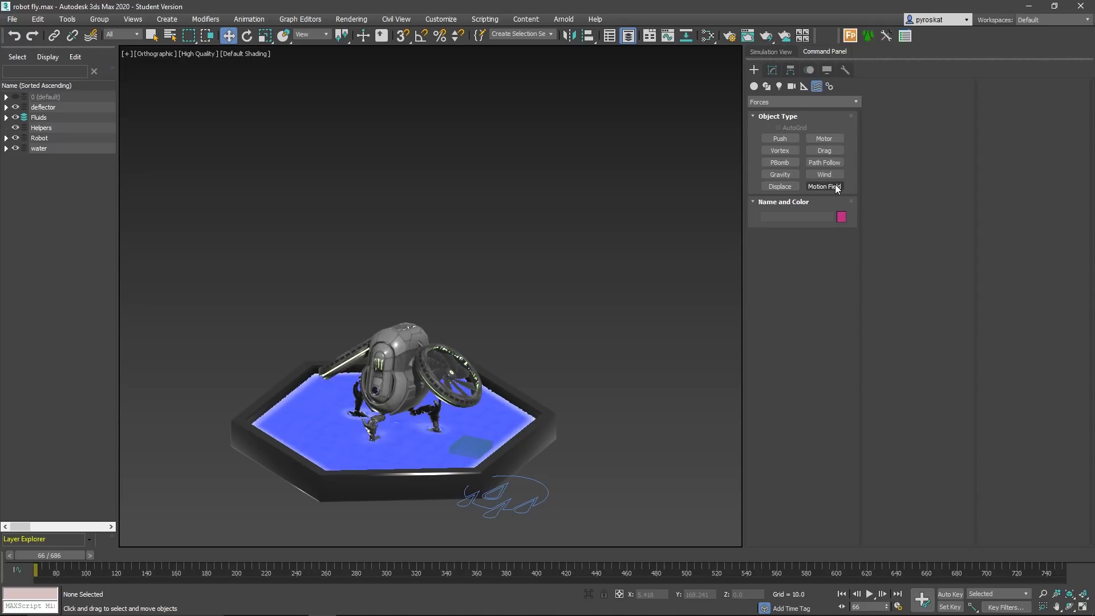
left_click(836, 187)
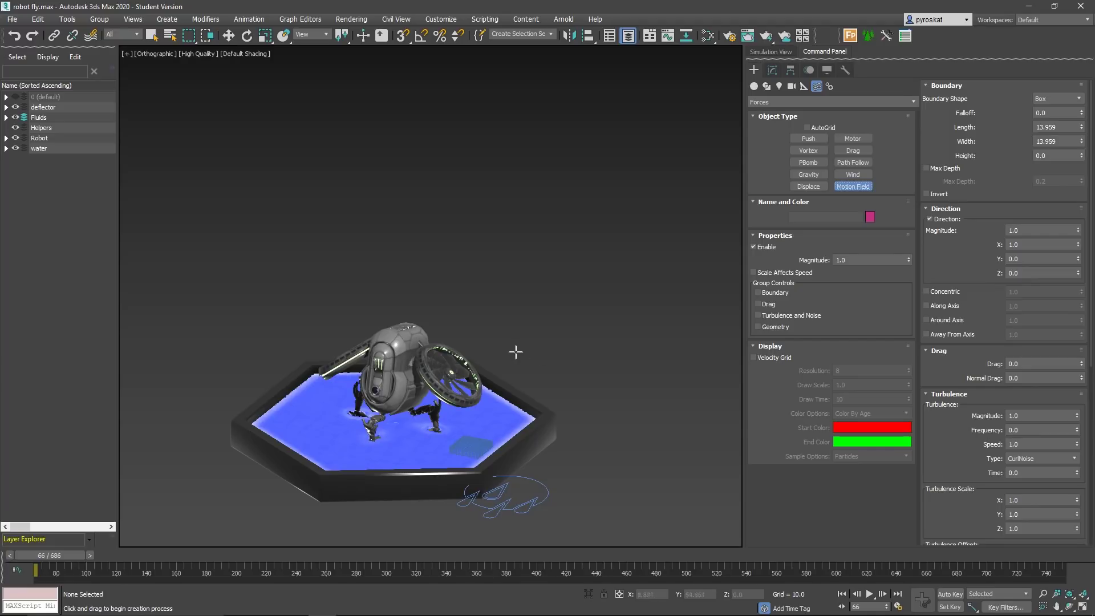
middle_click_drag(424, 426, 574, 305, "alt")
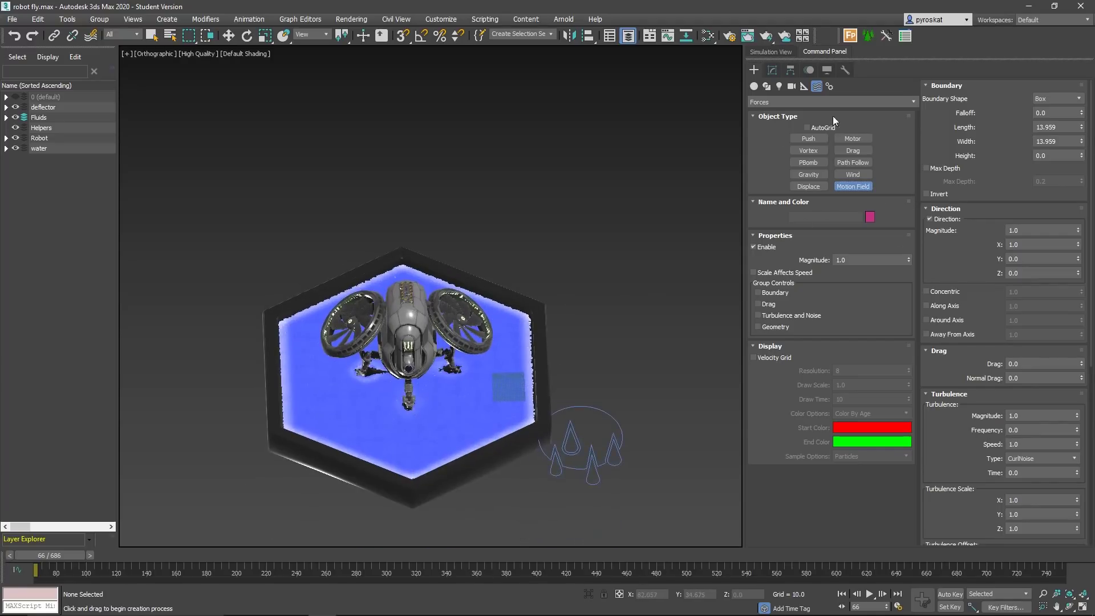
middle_click_drag(499, 405, 599, 367, "alt")
left_click(595, 373)
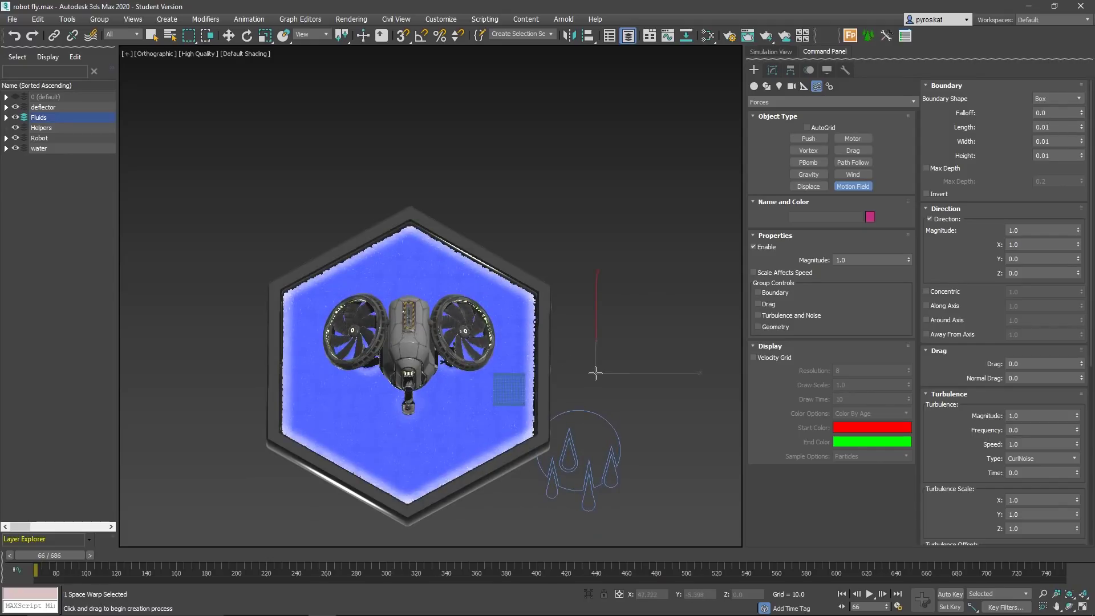
mouse_move(606, 393)
left_mouse_down()
mouse_move(630, 380)
mouse_move(618, 376)
left_mouse_up()
middle_click_drag(617, 377, 575, 366)
key("w")
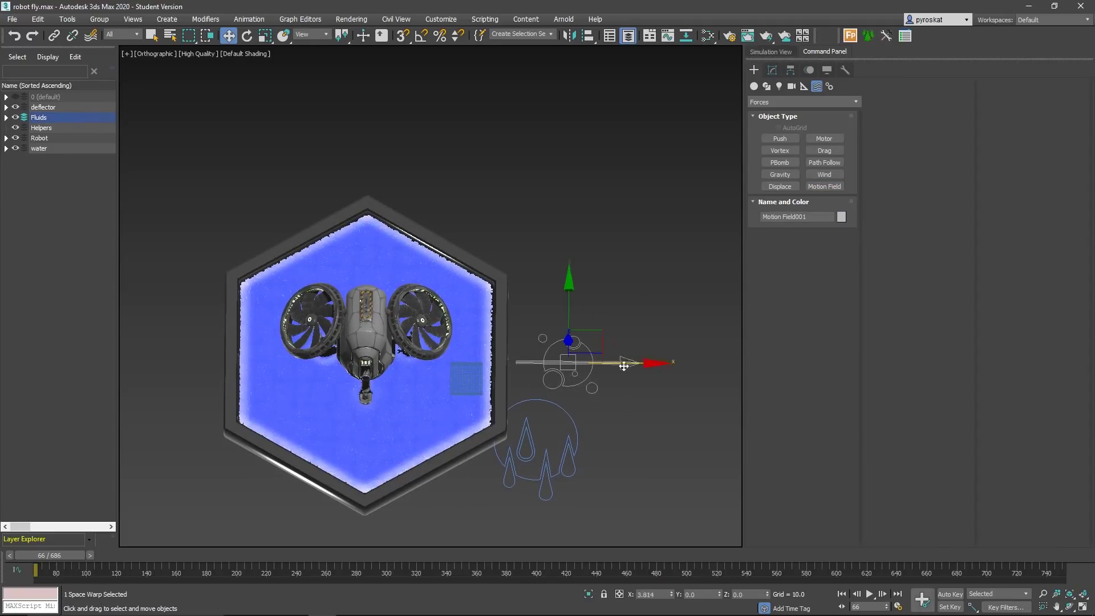
Step: Enable the Boundary group control of the motion field and display its Velocity Grid
left_click(772, 70)
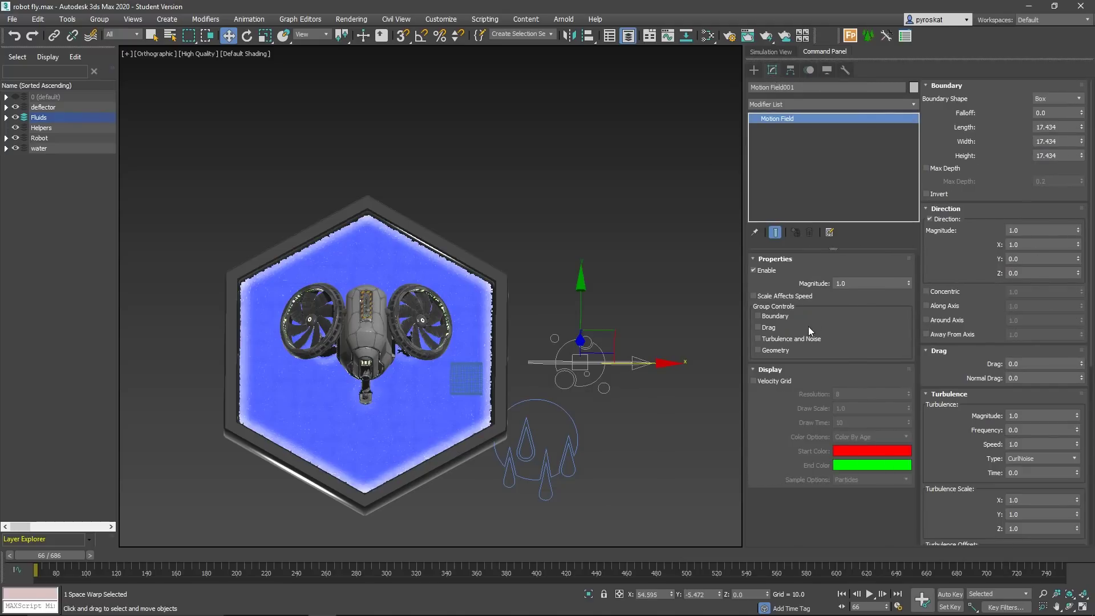
left_click(773, 317)
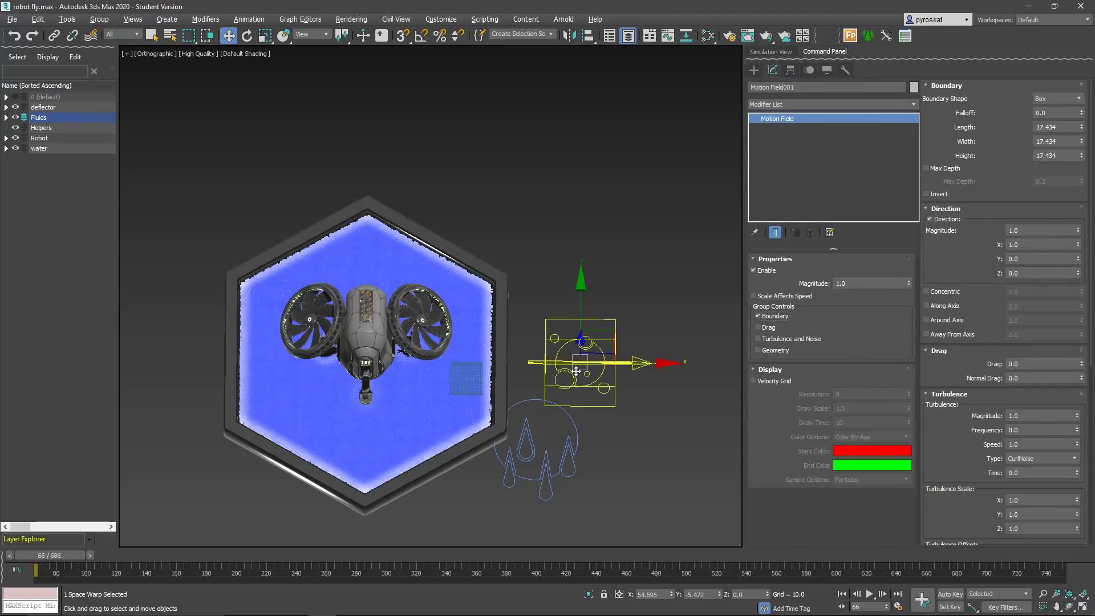
middle_click_drag(592, 353, 587, 303, "alt")
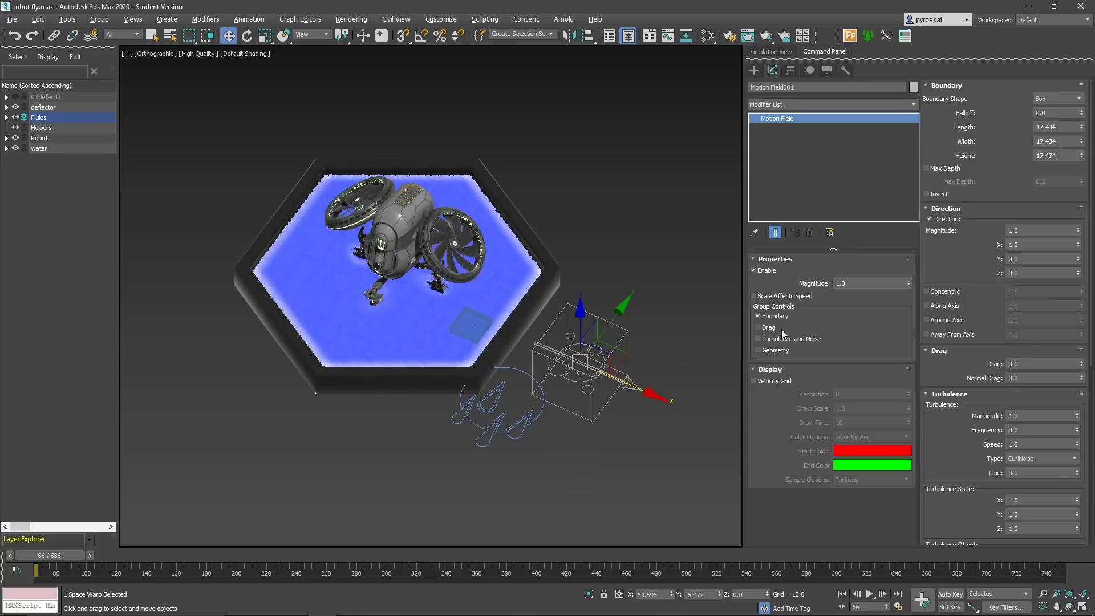
left_click(762, 381)
middle_click_drag(650, 390, 609, 391)
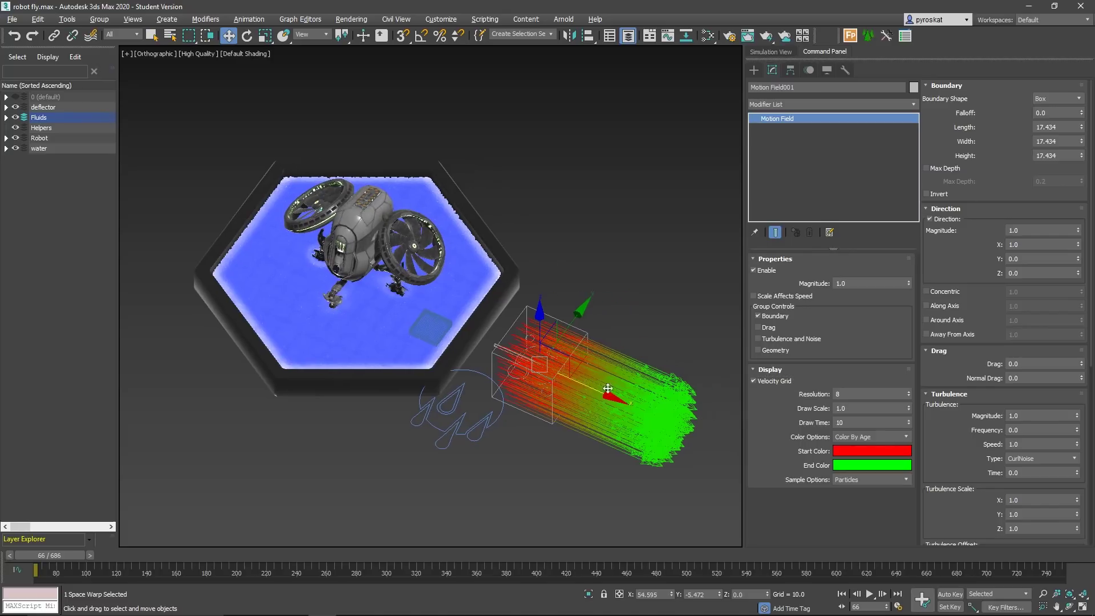
scroll(641, 389, "up", 3)
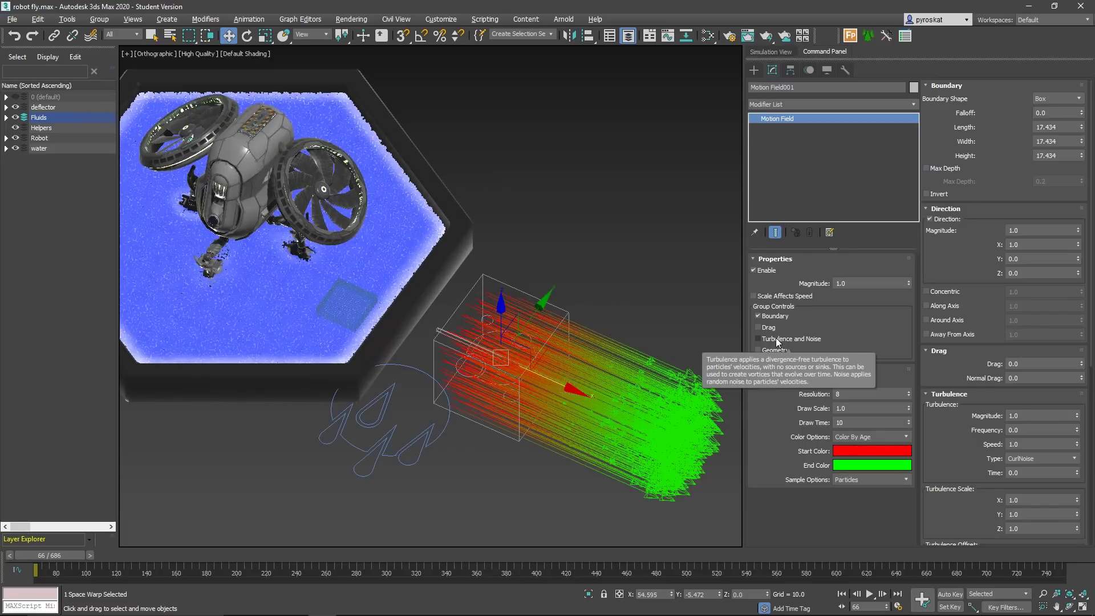
Step: Enable Turbulence and Noise on the motion field, with turbulence Magnitude 1.068 and Frequency 3.273
left_click(777, 341)
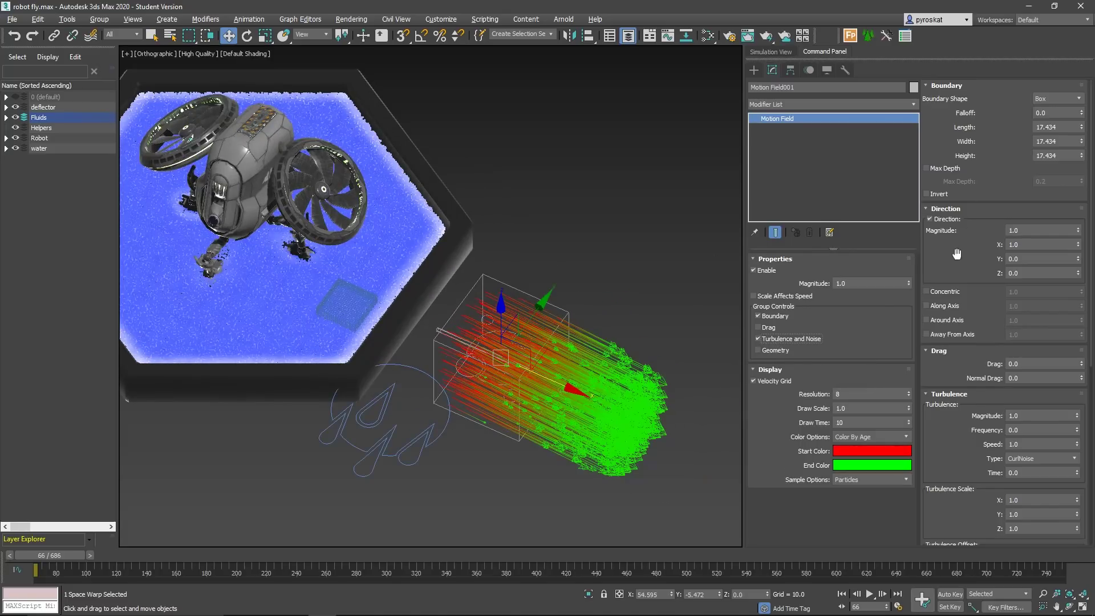
scroll(958, 254, "down", 10)
scroll(934, 206, "up", 3)
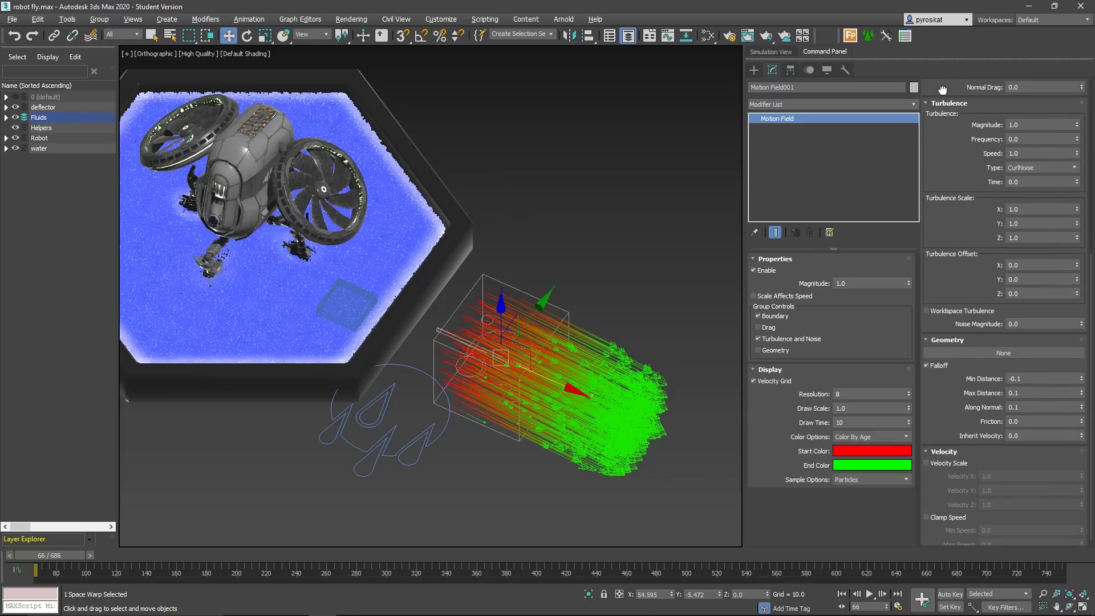
scroll(945, 200, "up", 3)
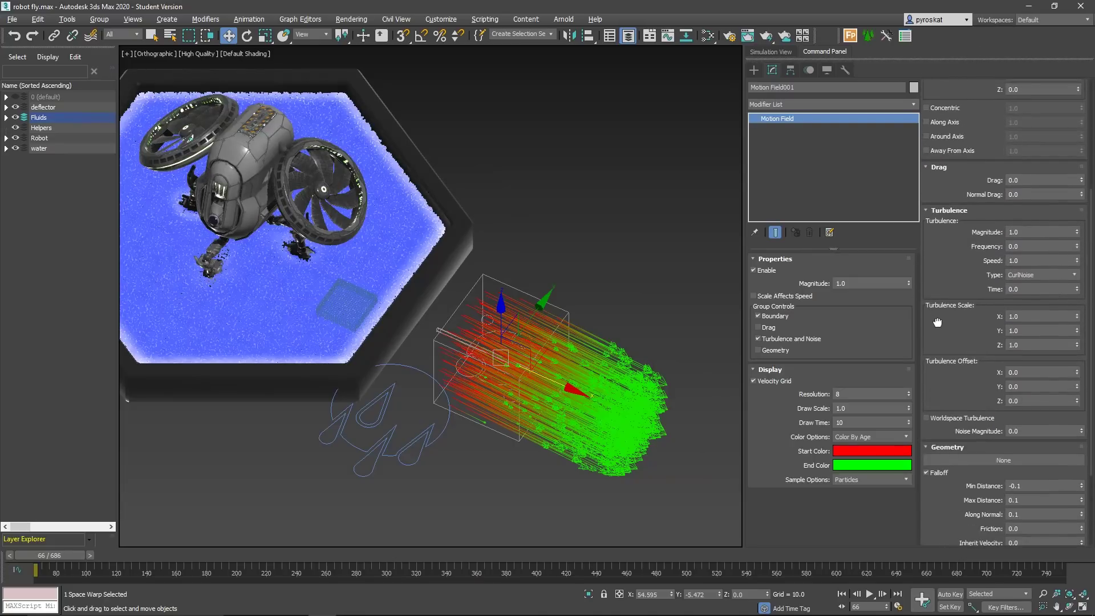
left_click_drag(1076, 233, 1058, 42)
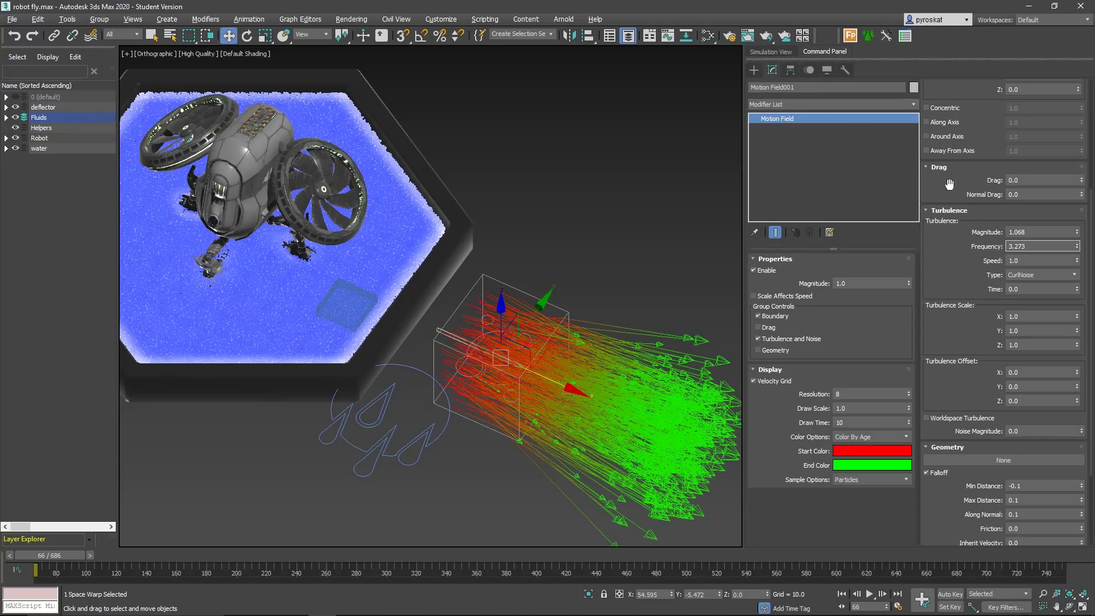
Step: Turn off the motion field's Direction force, set the turbulence Frequency to 1.389 and examine the resulting velocity vectors
scroll(930, 171, "up", 5)
left_click(930, 171)
middle_click_drag(529, 386, 482, 343)
left_click_drag(1076, 381, 1064, 459)
middle_click_drag(513, 302, 465, 342, "alt")
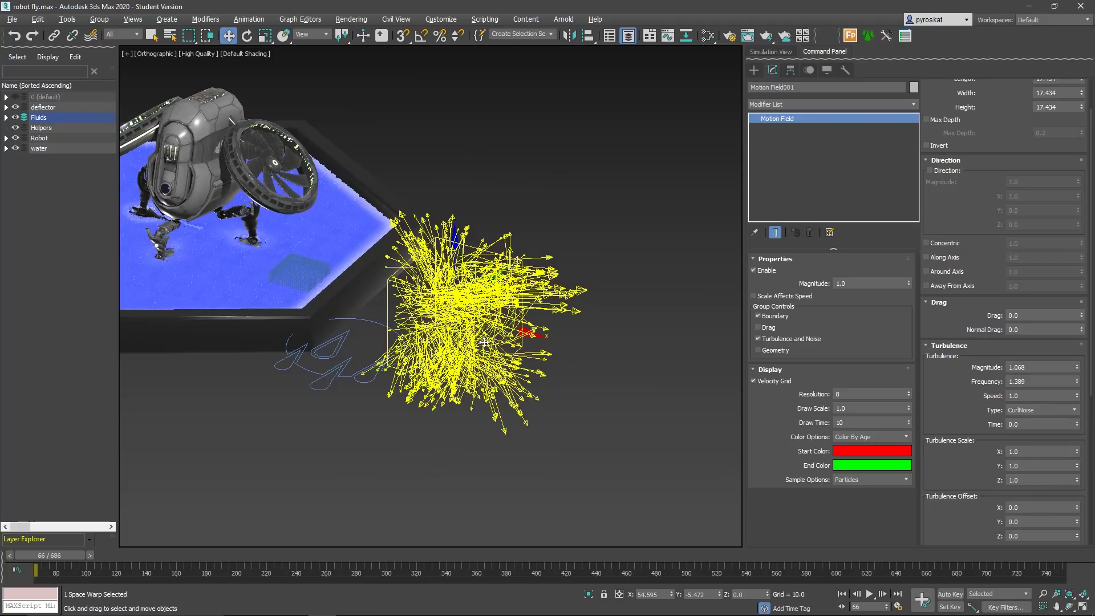
middle_click_drag(484, 342, 501, 320, "alt")
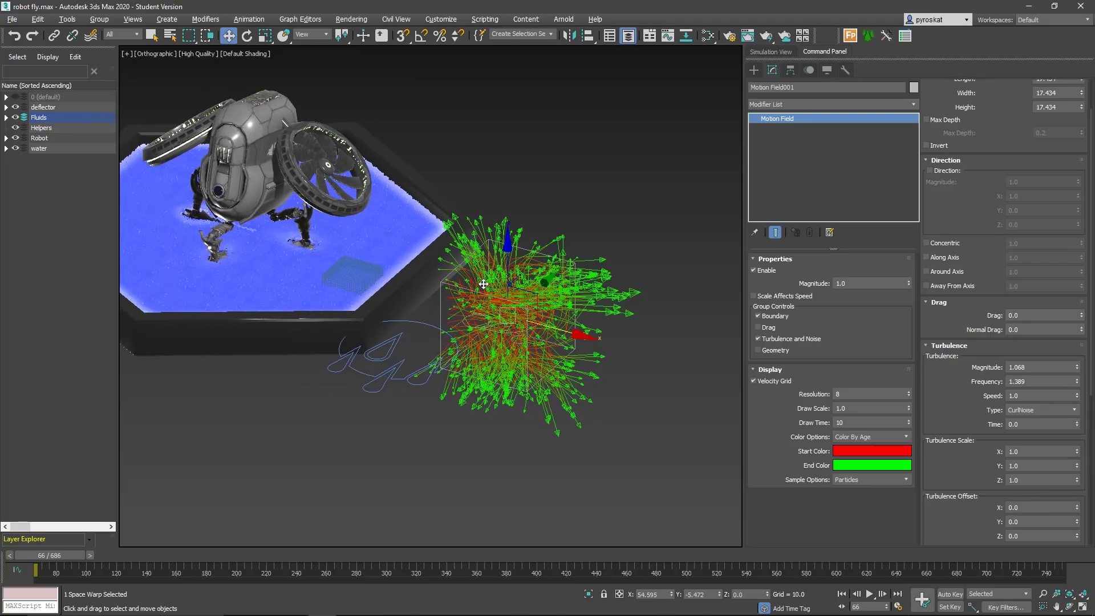
Step: Disable Turbulence and Noise on the motion field, enable Direction, and point it straight down with X 0 and Z -1
left_click(758, 338)
left_click(930, 156)
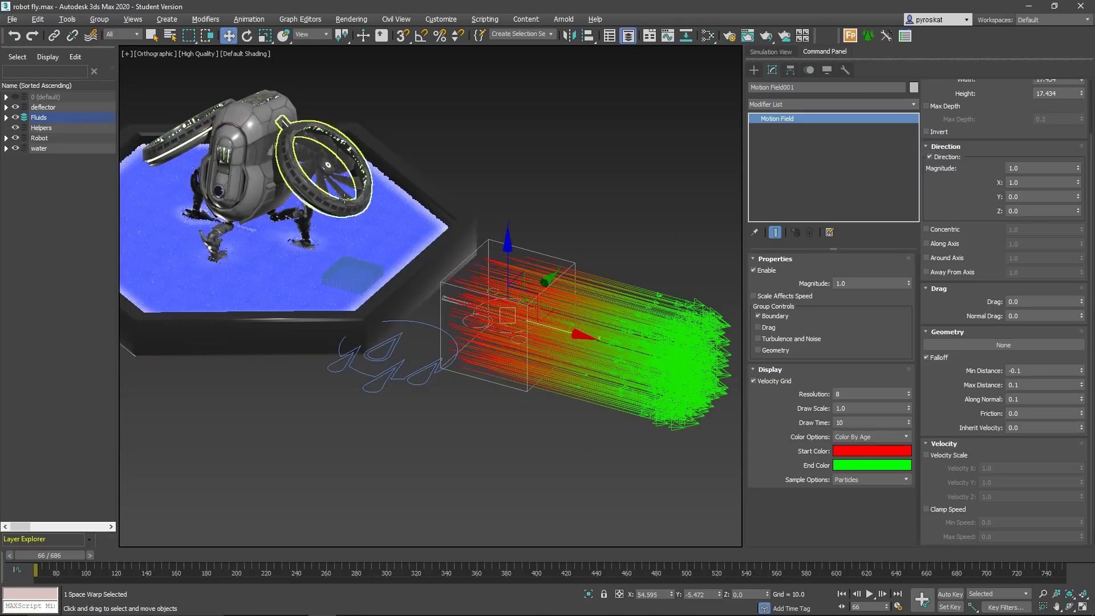
double_click(1009, 197)
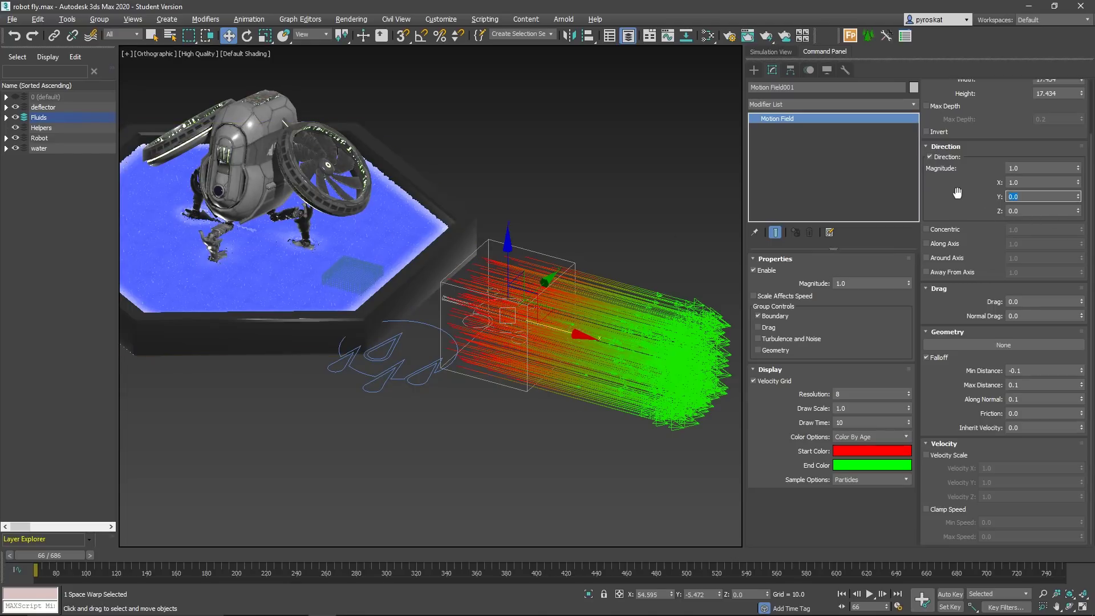
key("Tab")
type("-1")
key("Return")
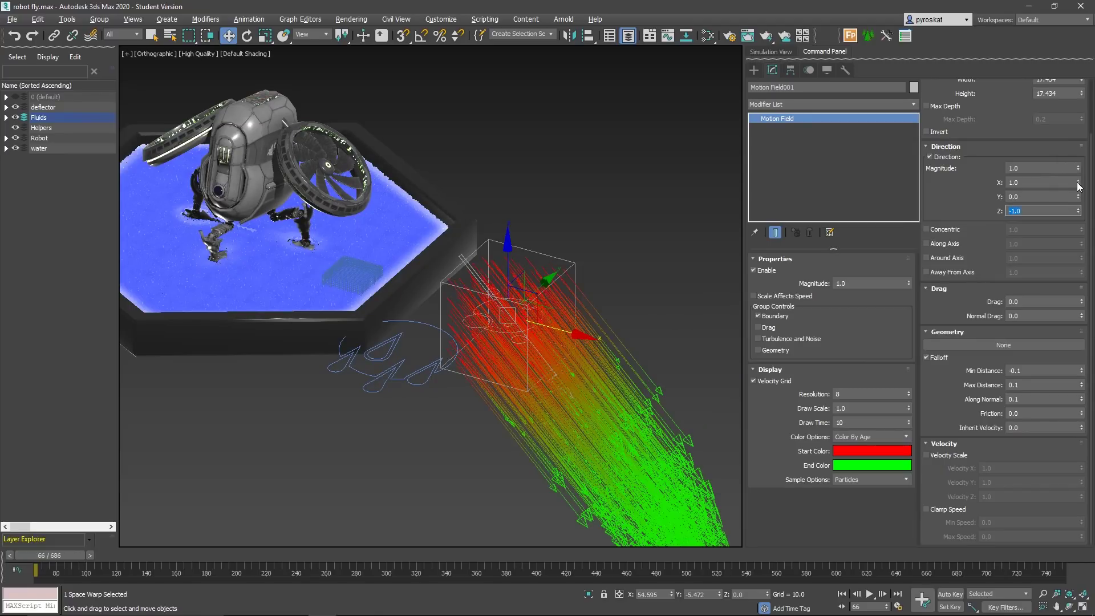
right_click(1078, 185)
Step: At frame 247, move the motion field in the Front view onto the robot's right-hand rotor above the pool
middle_click_drag(384, 276, 361, 228, "alt")
left_click_drag(85, 555, 307, 546)
key("w")
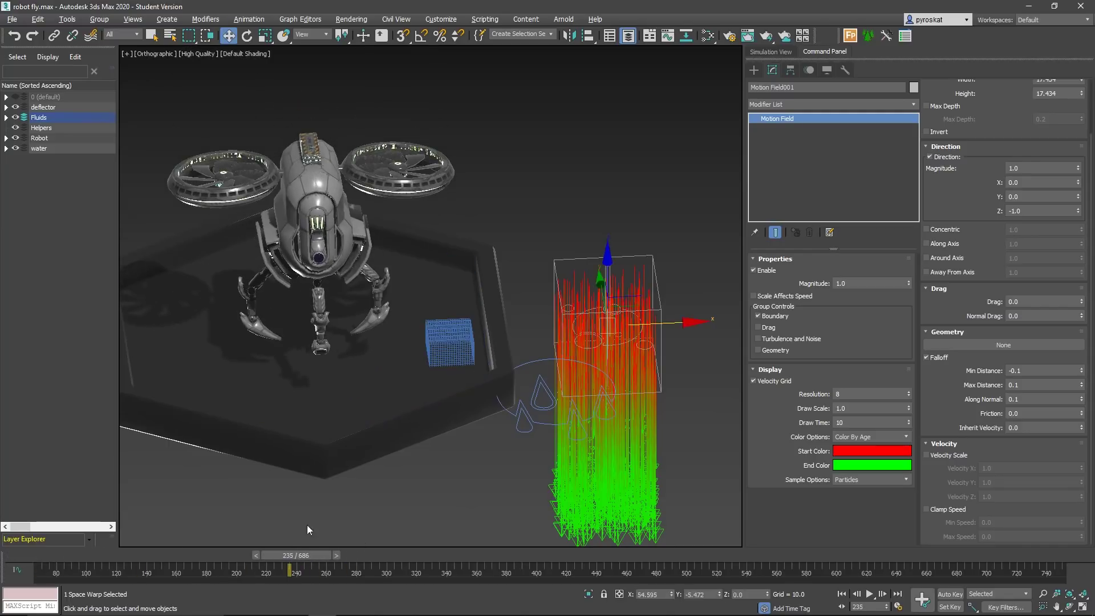
key("f")
scroll(403, 327, "down", 4)
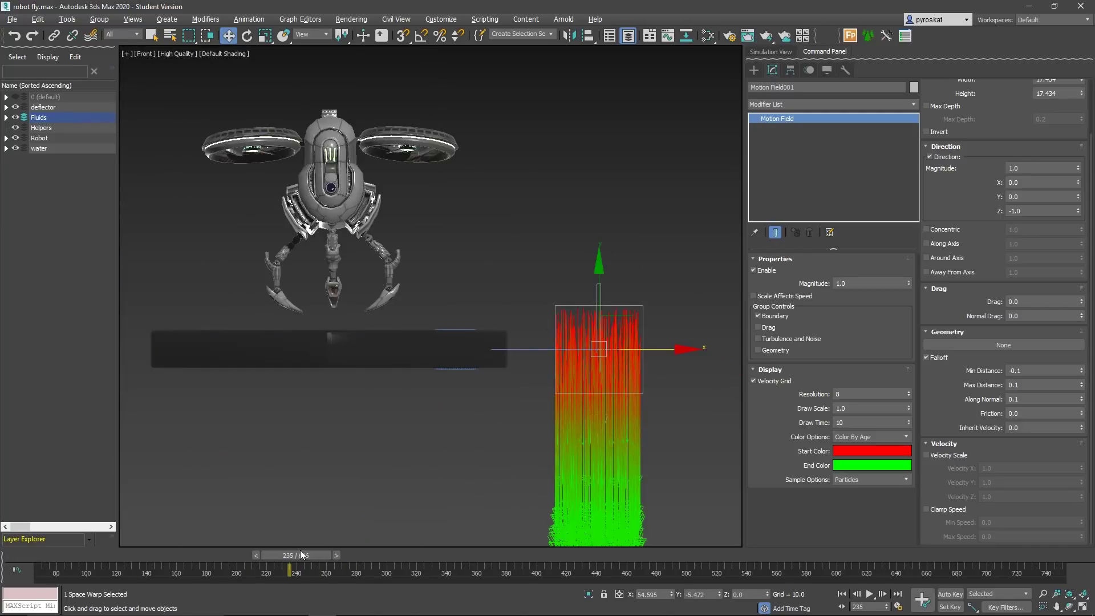
left_click_drag(298, 552, 315, 556)
left_click_drag(643, 331, 434, 137)
middle_click_drag(228, 80, 230, 174)
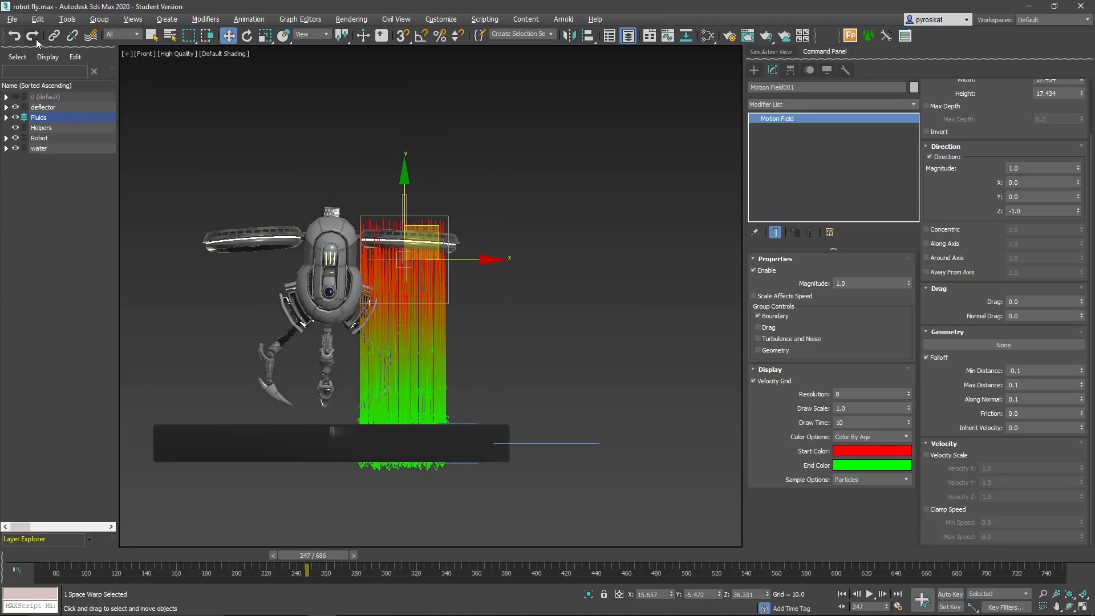
Step: Link the motion field to the right-hand rotor and scrub back to frame 66 to check that it follows
left_click(54, 36)
scroll(448, 342, "up", 3)
middle_click_drag(448, 342, 447, 403, "alt")
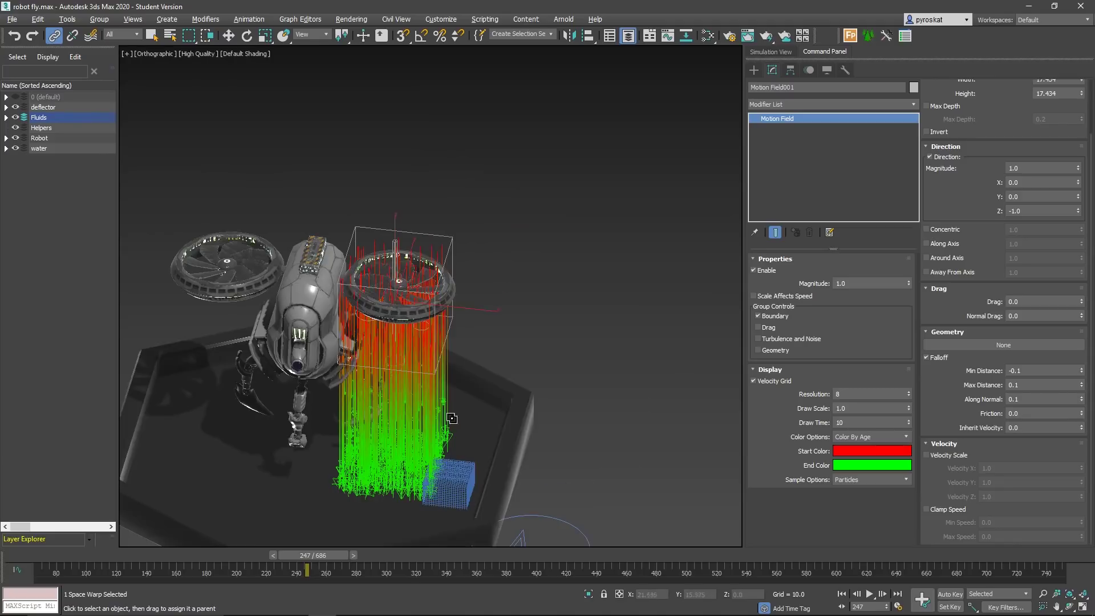
left_click_drag(242, 551, 2, 545)
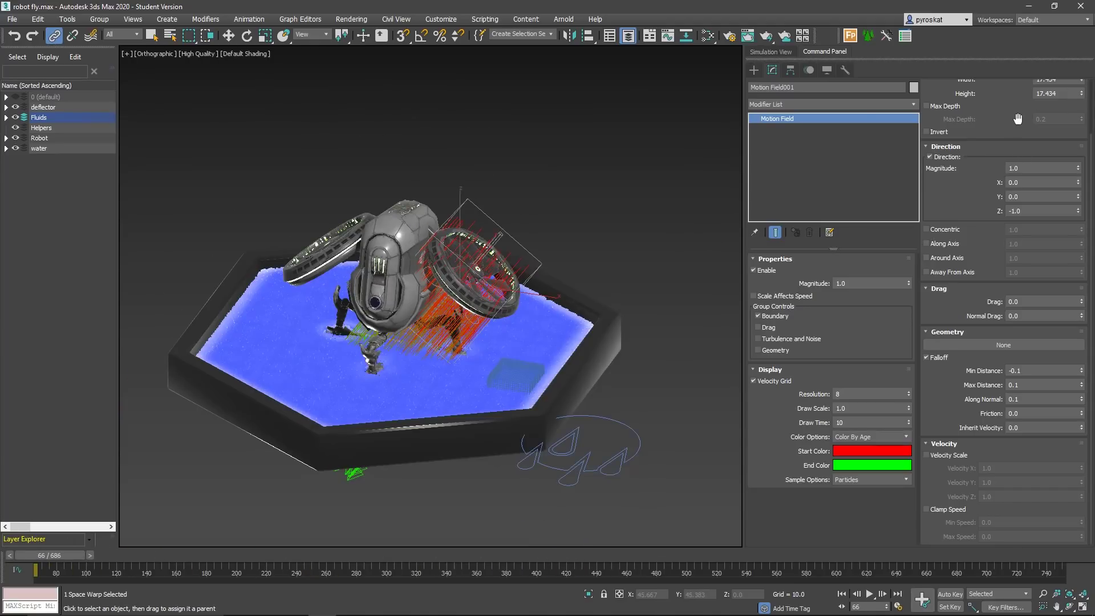
Step: Change the motion field's Boundary Shape to Cylinder
left_click_drag(1018, 119, 1018, 375)
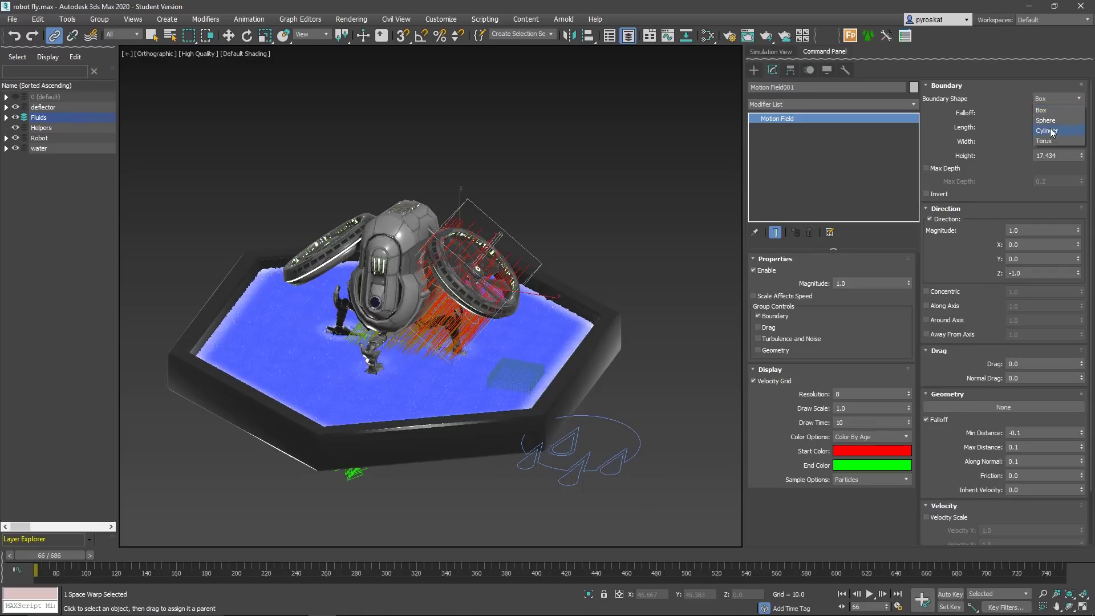
left_click(1061, 132)
right_click(514, 300)
Step: At frame 220, centre the cylindrical motion field on the right-hand rotor's hub in the Top view
left_click_drag(50, 555, 271, 535)
middle_click_drag(434, 394, 464, 348, "alt")
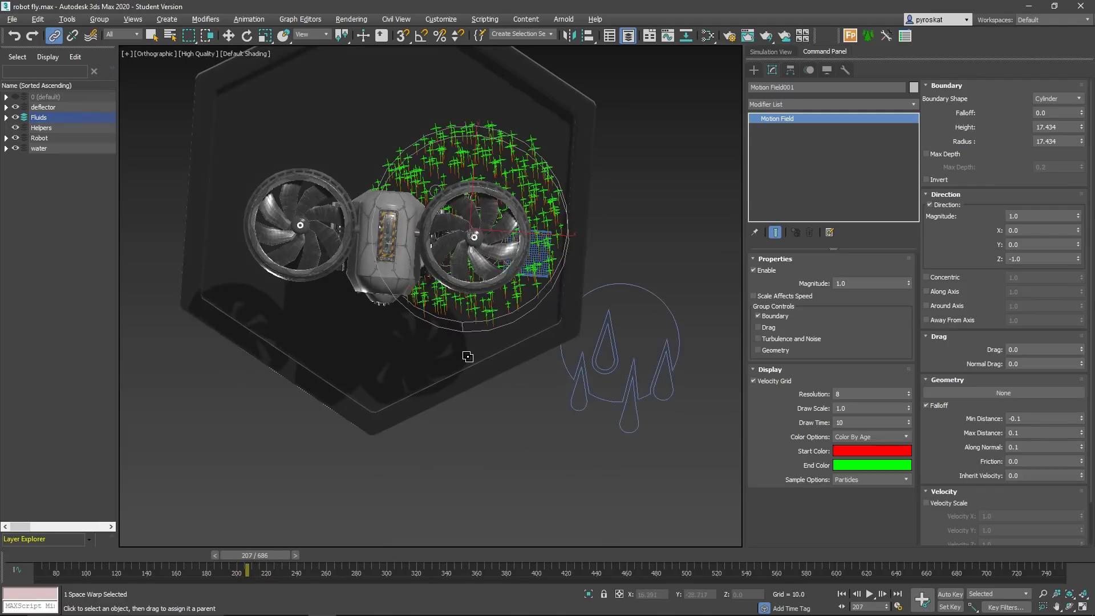
key("t")
scroll(452, 276, "up", 5)
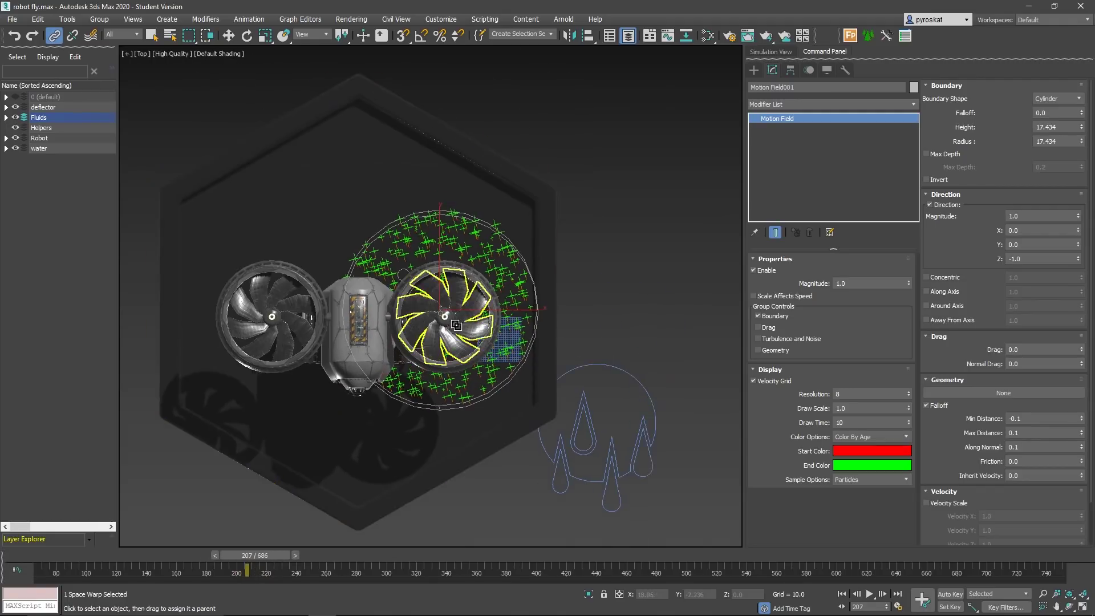
key("w")
left_click_drag(263, 555, 282, 554)
left_click_drag(466, 371, 473, 375)
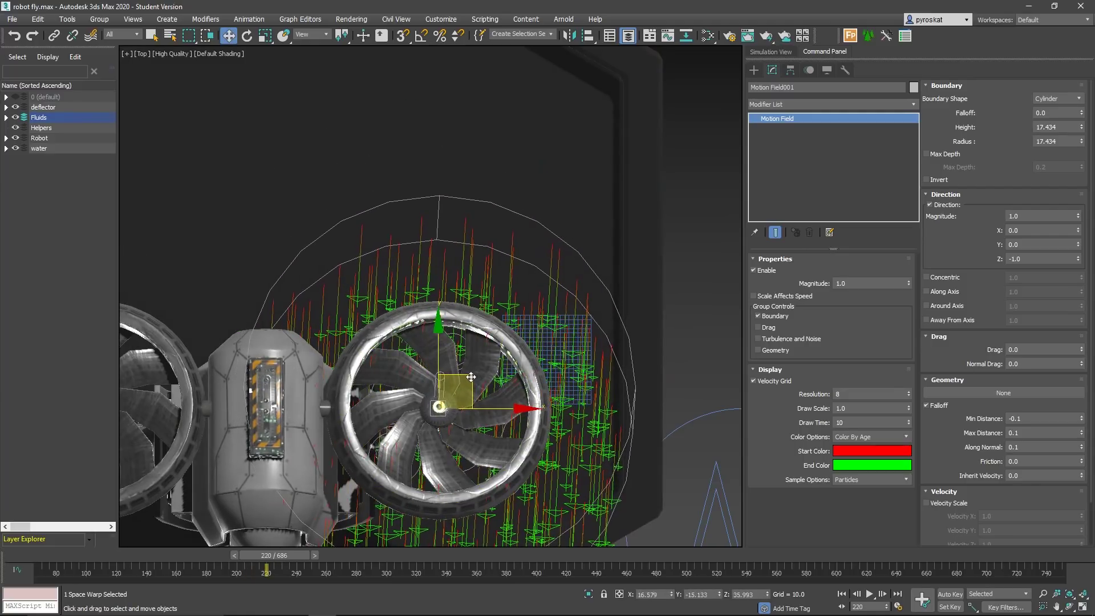
Step: Try a Radius of 24 for the motion field's cylinder boundary and settle on a Radius of 22
scroll(473, 376, "down", 5)
middle_click_drag(473, 375, 570, 342, "alt")
left_click(1068, 139)
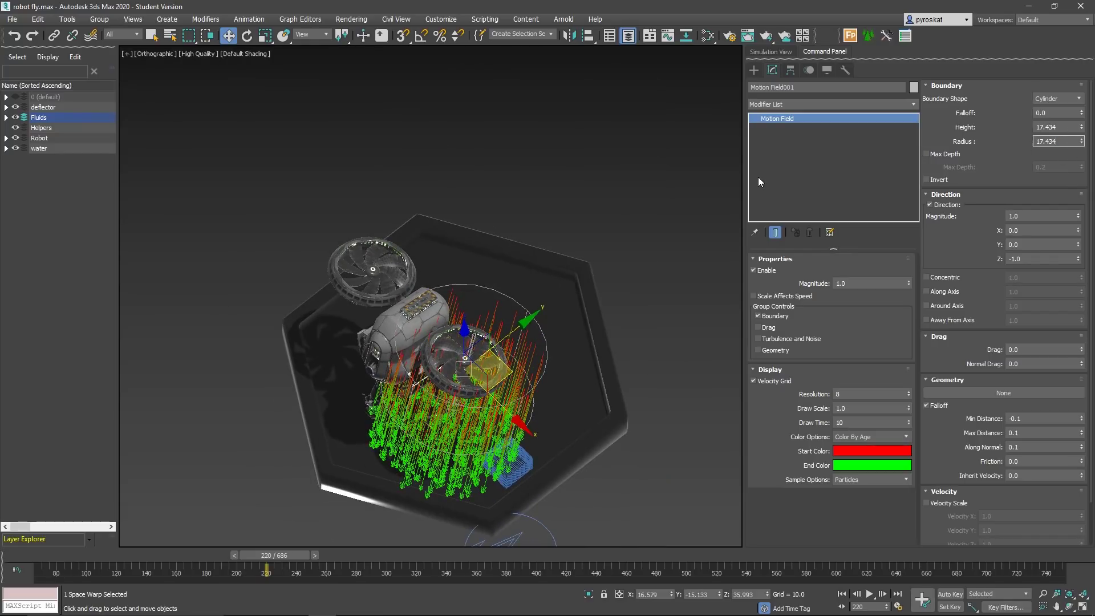
type("24")
key("Return")
middle_click_drag(513, 335, 506, 264, "alt")
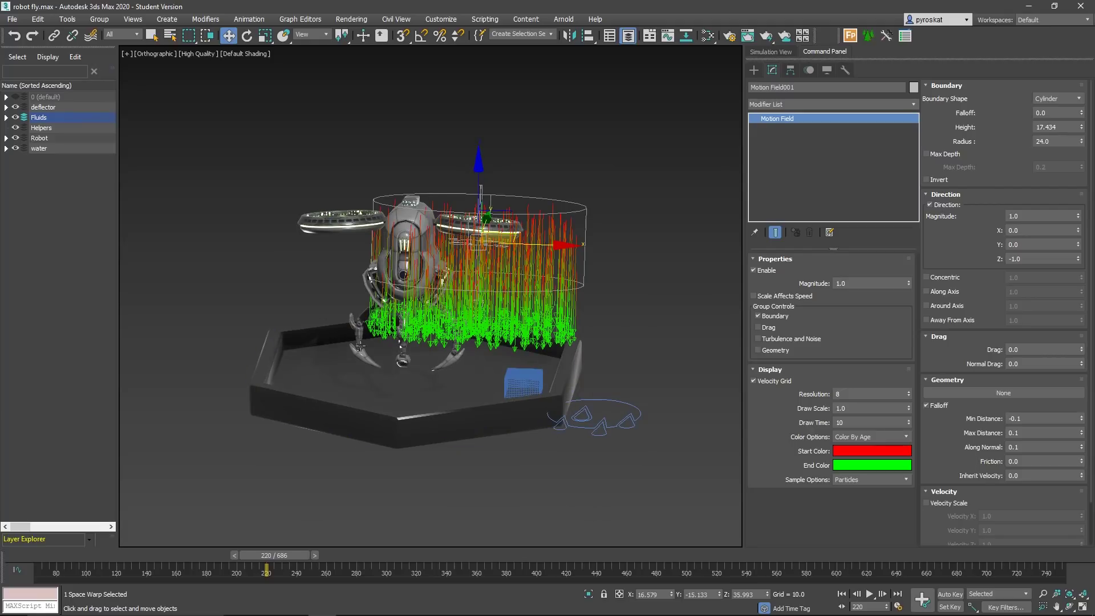
left_click(1054, 142)
type("22")
key("Return")
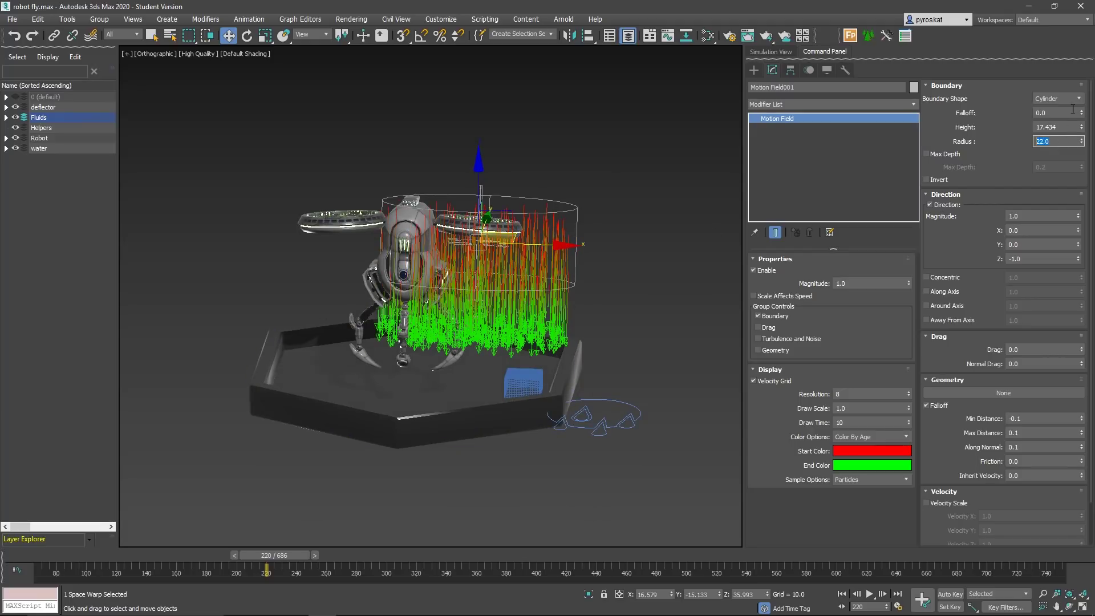
Step: Raise the motion field's boundary Falloff to 0.98 so the velocity weakens towards the cylinder's edge
left_click_drag(1081, 114, 1082, 80)
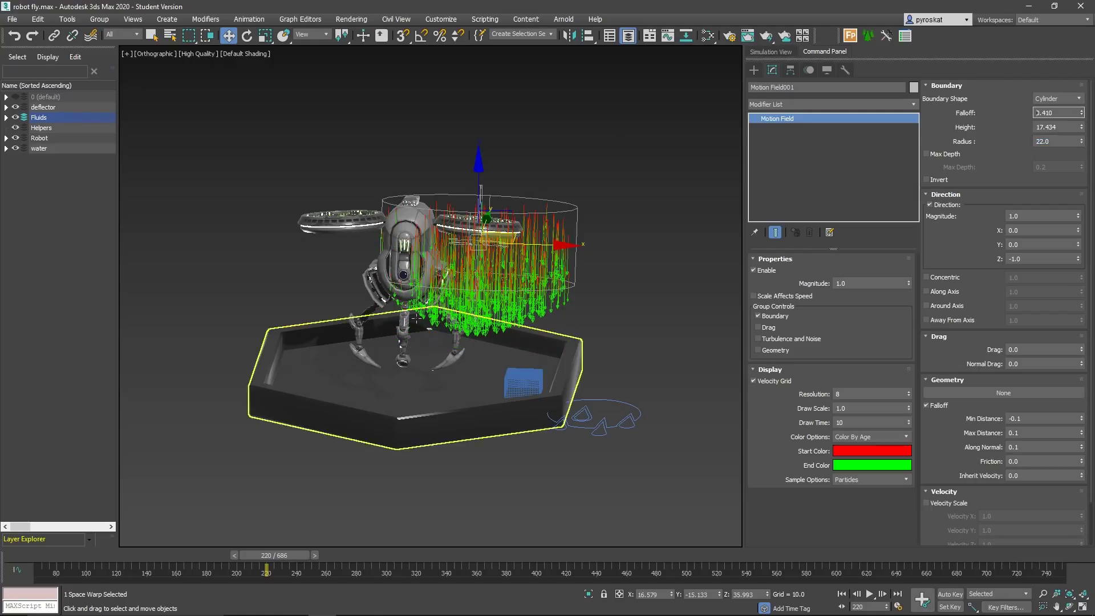
scroll(513, 288, "up", 5)
scroll(504, 292, "down", 2)
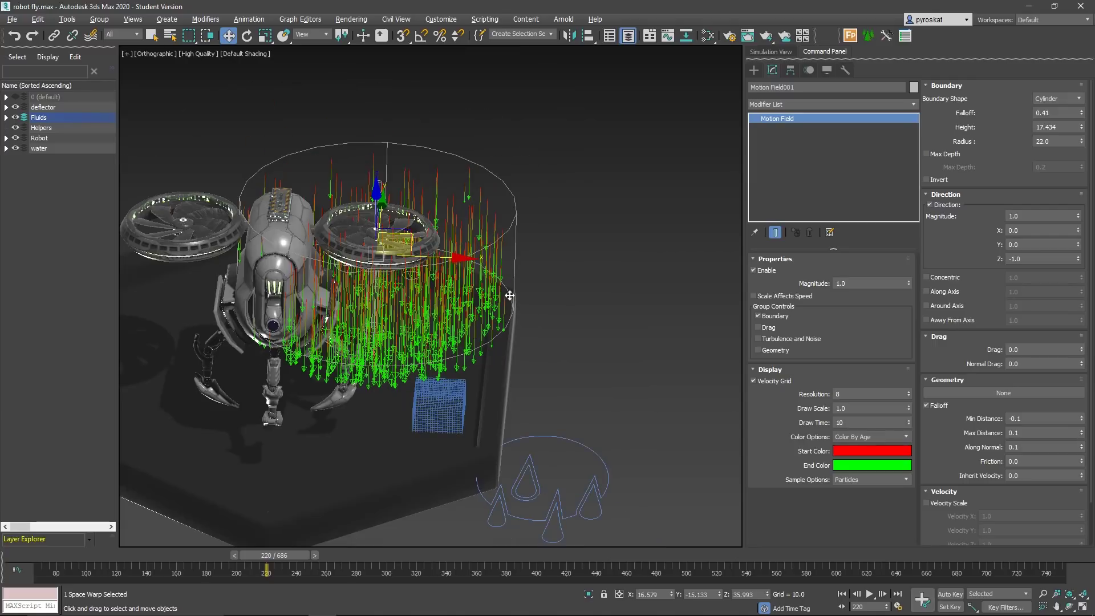
middle_click_drag(228, 304, 263, 297, "alt")
left_click_drag(1082, 113, 1077, 62)
middle_click_drag(453, 315, 508, 252)
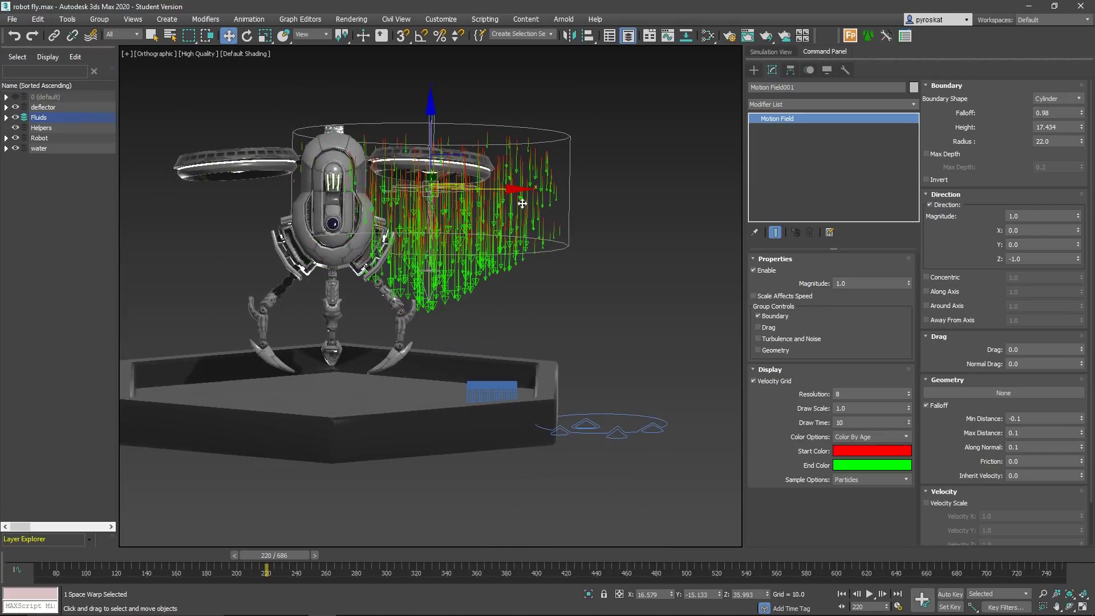
Step: Increase the motion field's cylinder Height to 115.721 so it reaches through the pool, and check it at frame 66
left_click_drag(1083, 126, 480, 550)
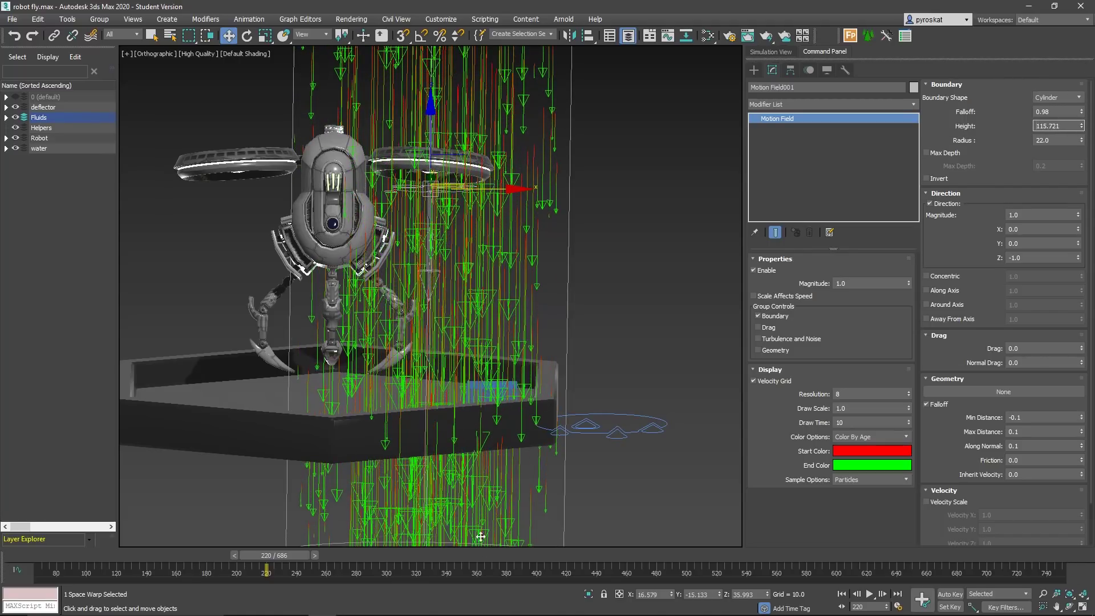
middle_click_drag(564, 416, 712, 391, "alt")
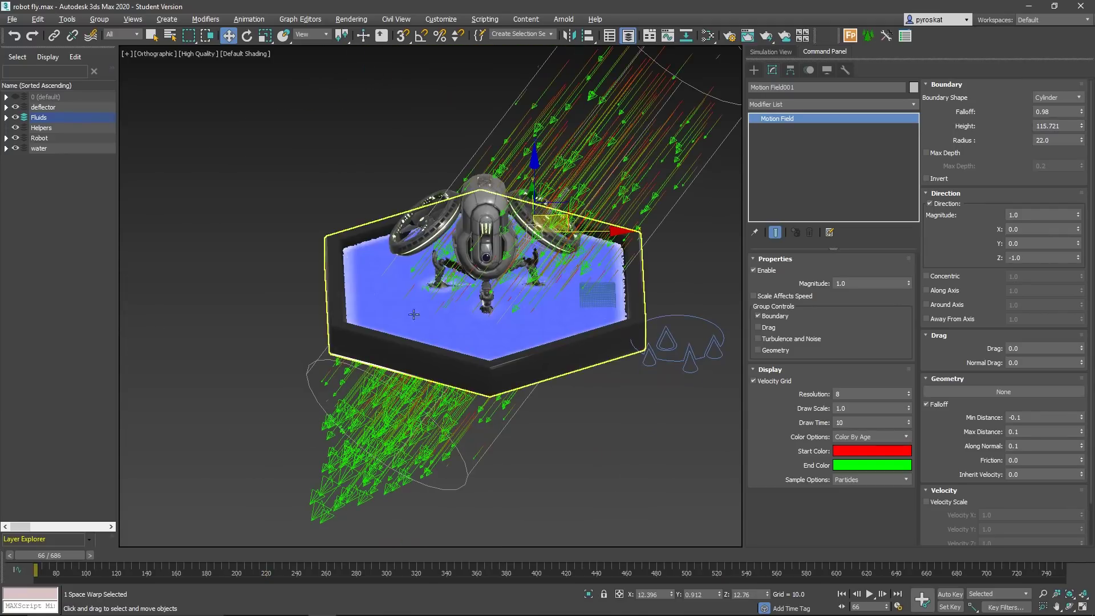
middle_click_drag(397, 241, 366, 261)
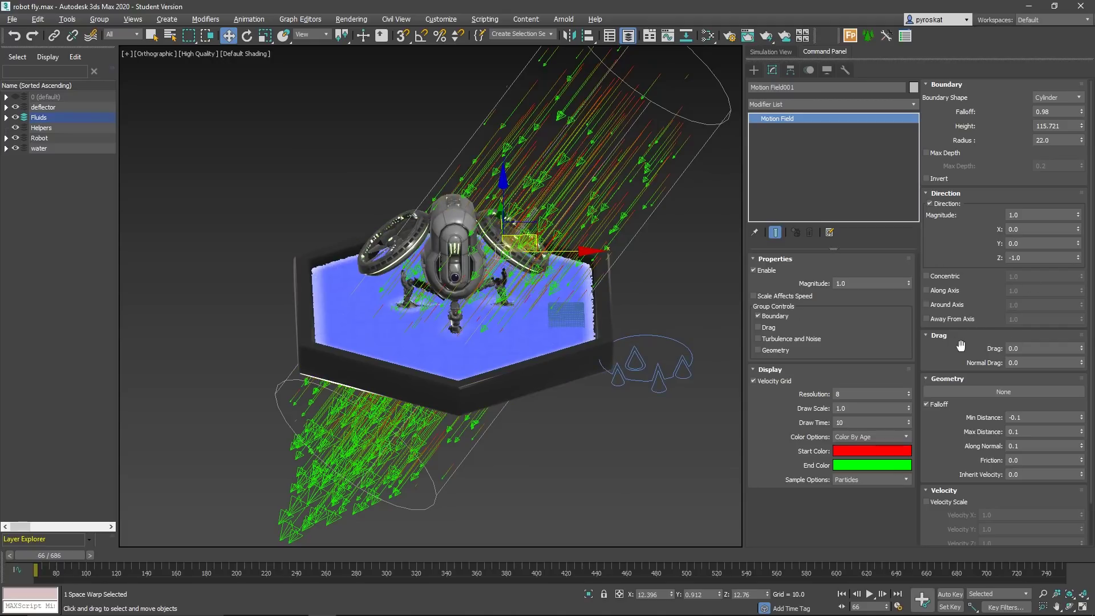
scroll(941, 363, "down", 1)
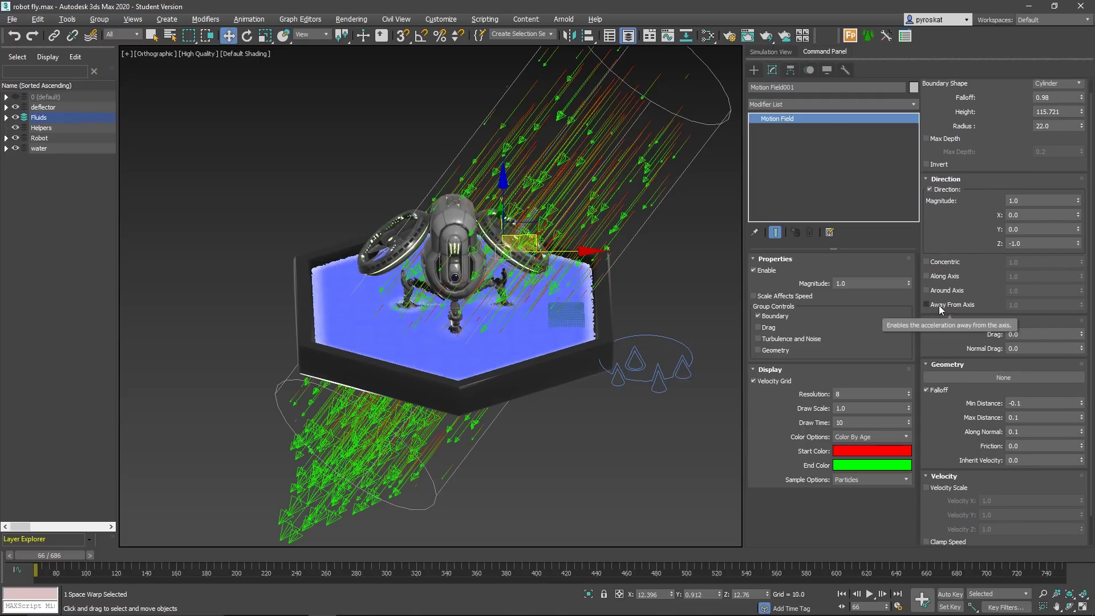
Step: Add the motion field at the rotor to the liquid solver's Motion Fields in Simulation View
left_click(769, 52)
left_click(775, 132)
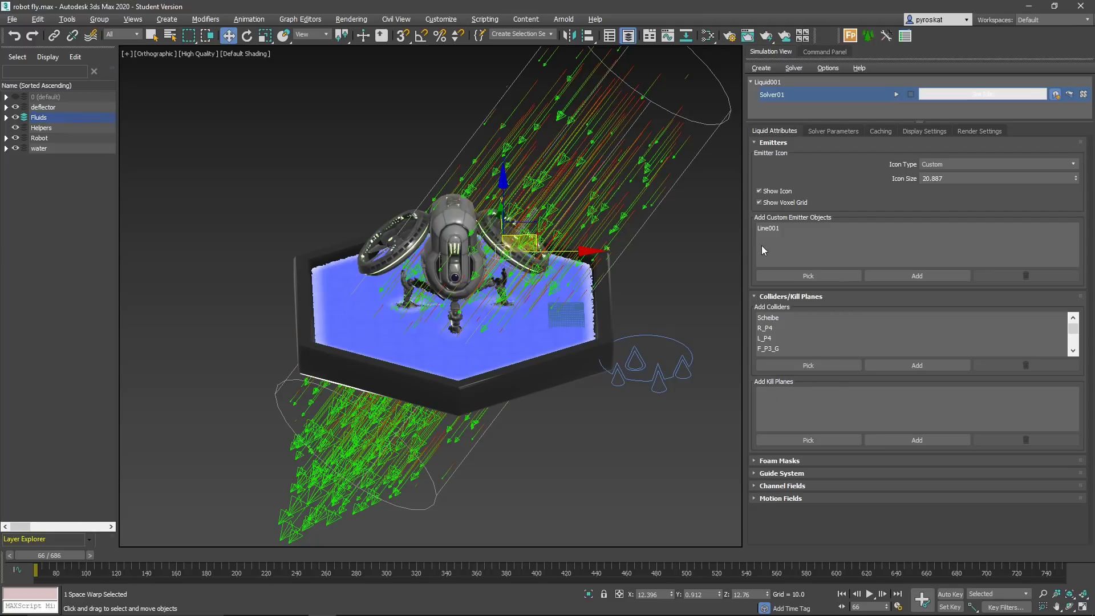
left_click(781, 498)
left_click(810, 527)
left_click(621, 181)
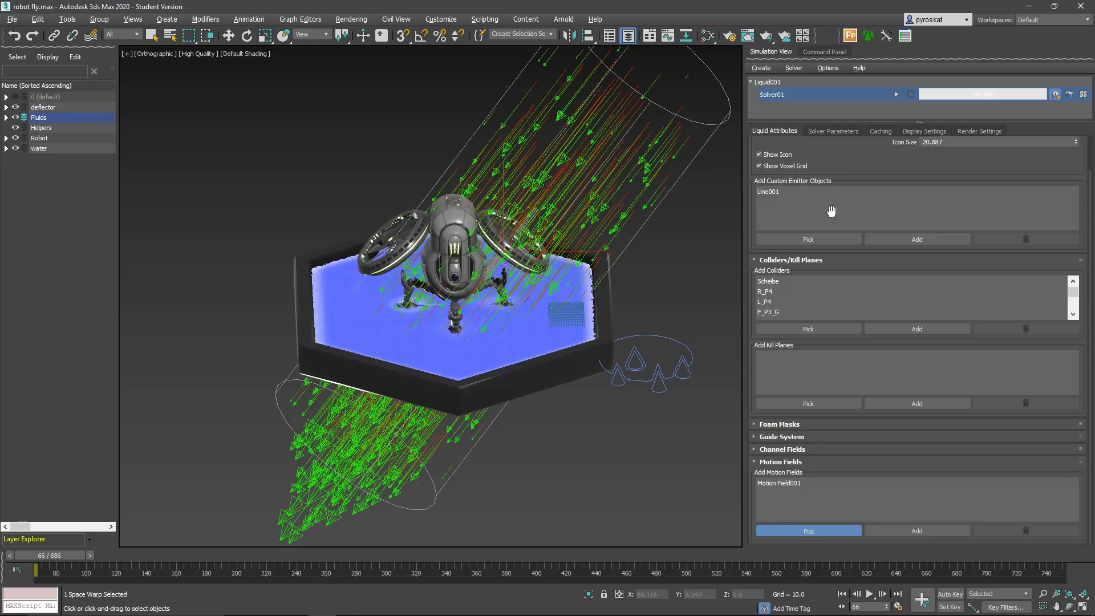
key("w")
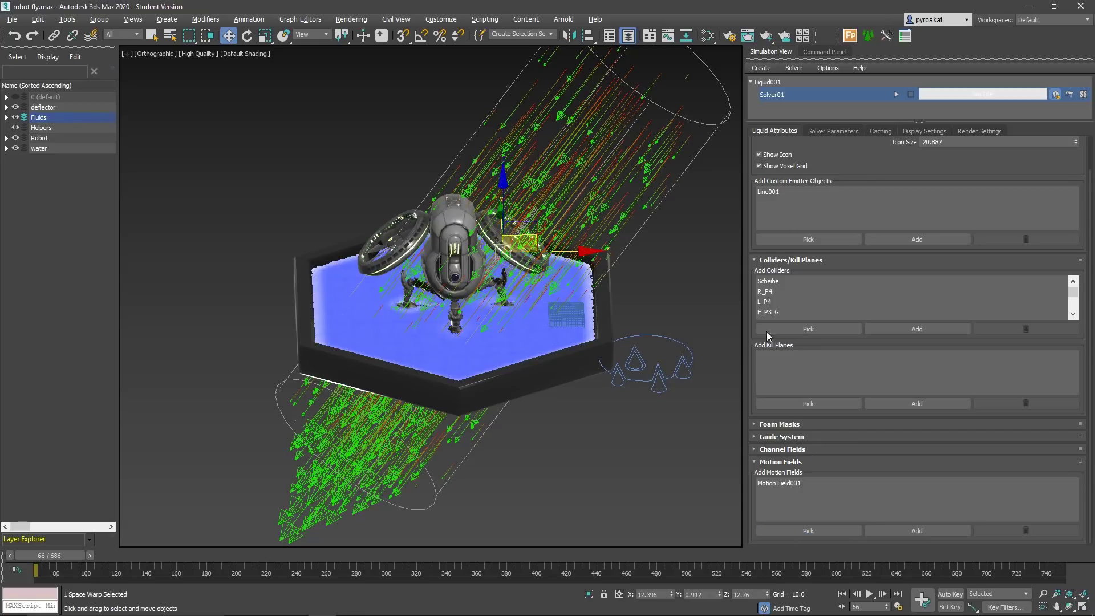
Step: Restart the liquid solve and examine how the motion field affects the water beneath the robot
left_click(895, 95)
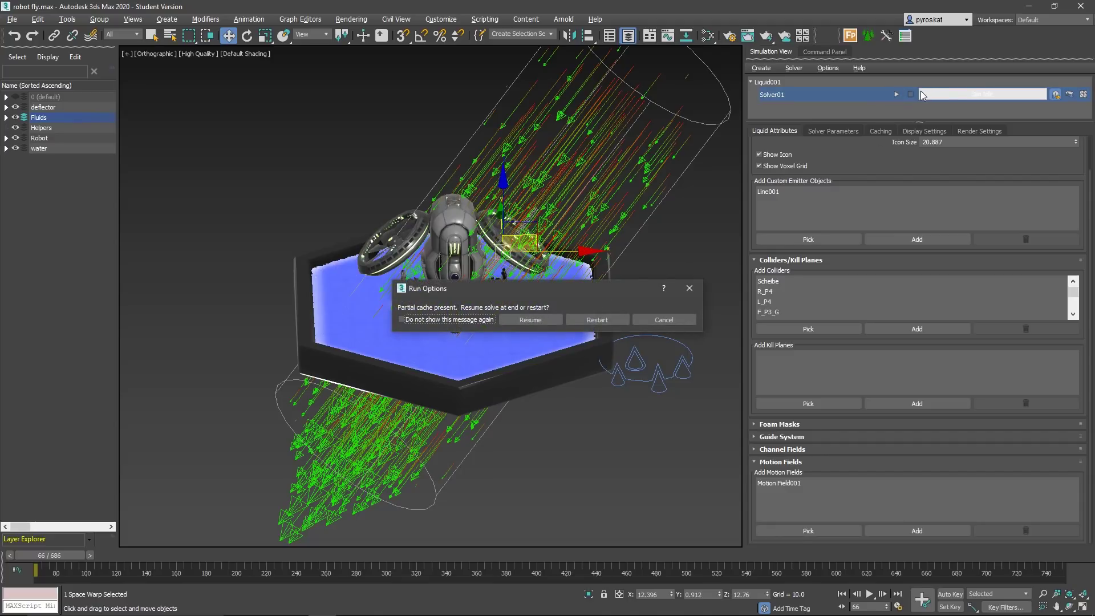
left_click(597, 320)
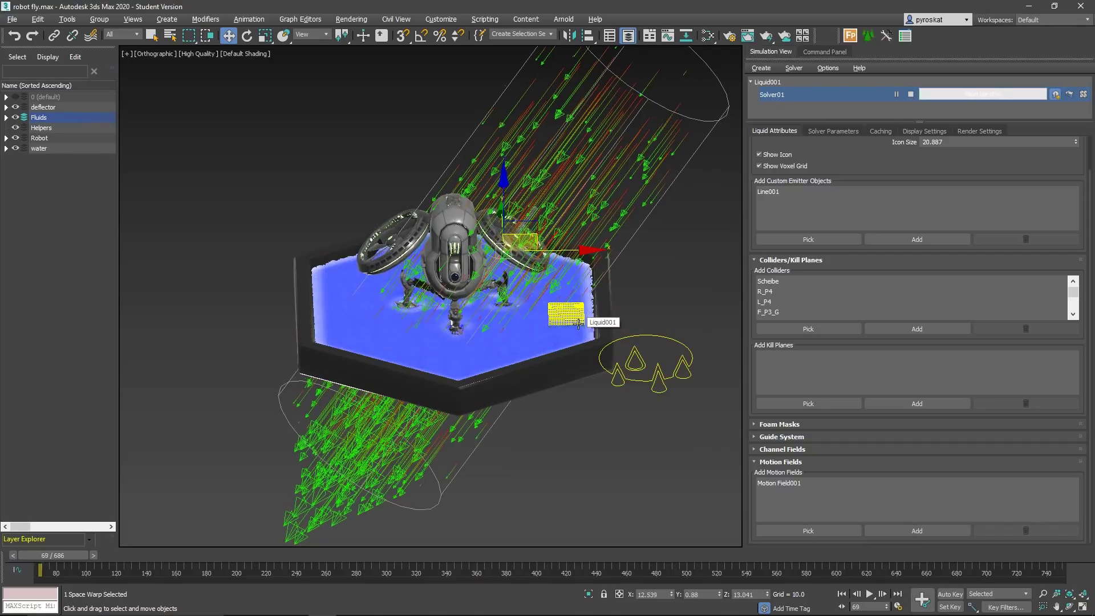
scroll(578, 323, "up", 5)
middle_click_drag(579, 323, 337, 188)
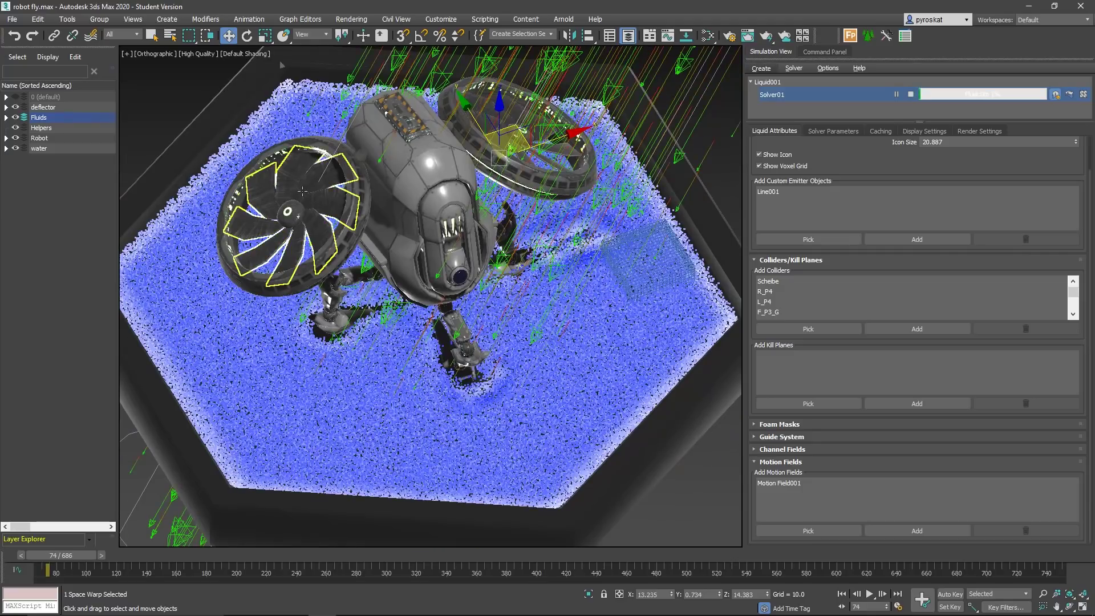
left_click(336, 188)
left_click(409, 176)
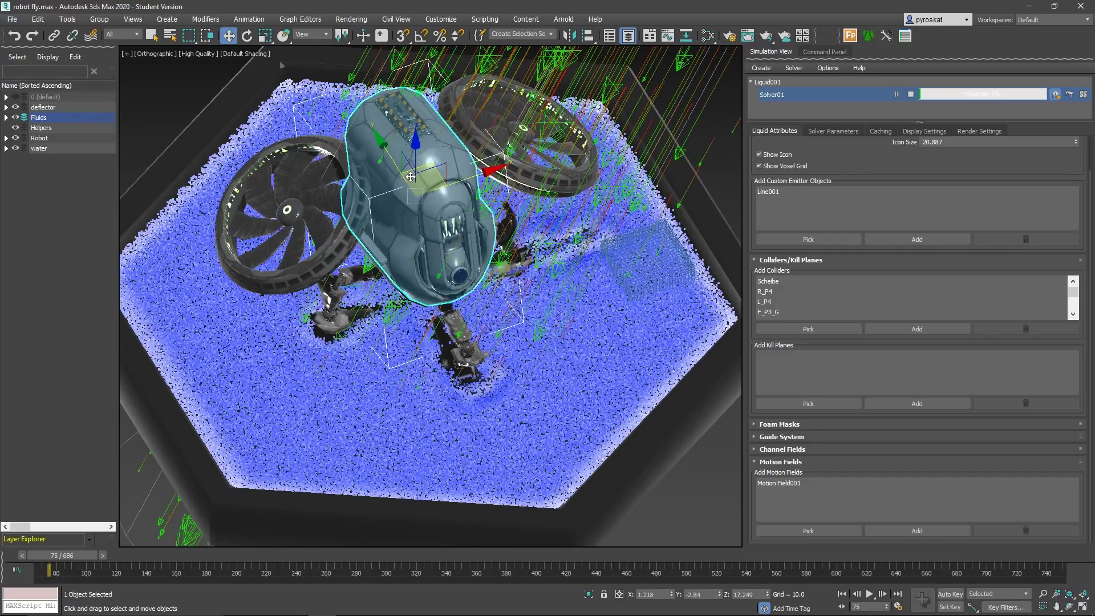
middle_click_drag(410, 176, 399, 228, "alt")
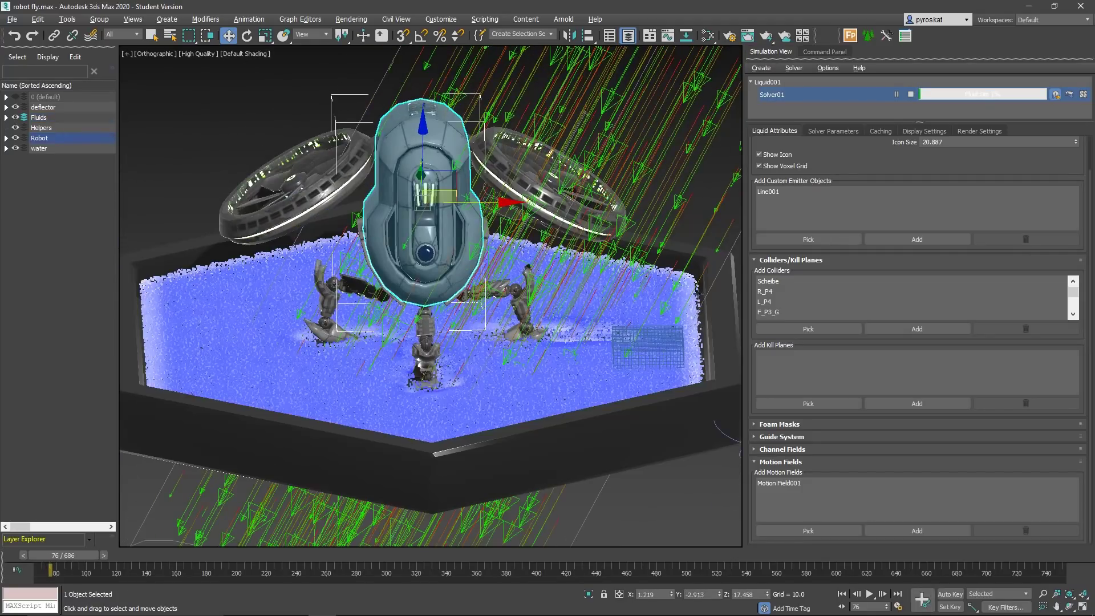
middle_click_drag(588, 229, 513, 279, "alt")
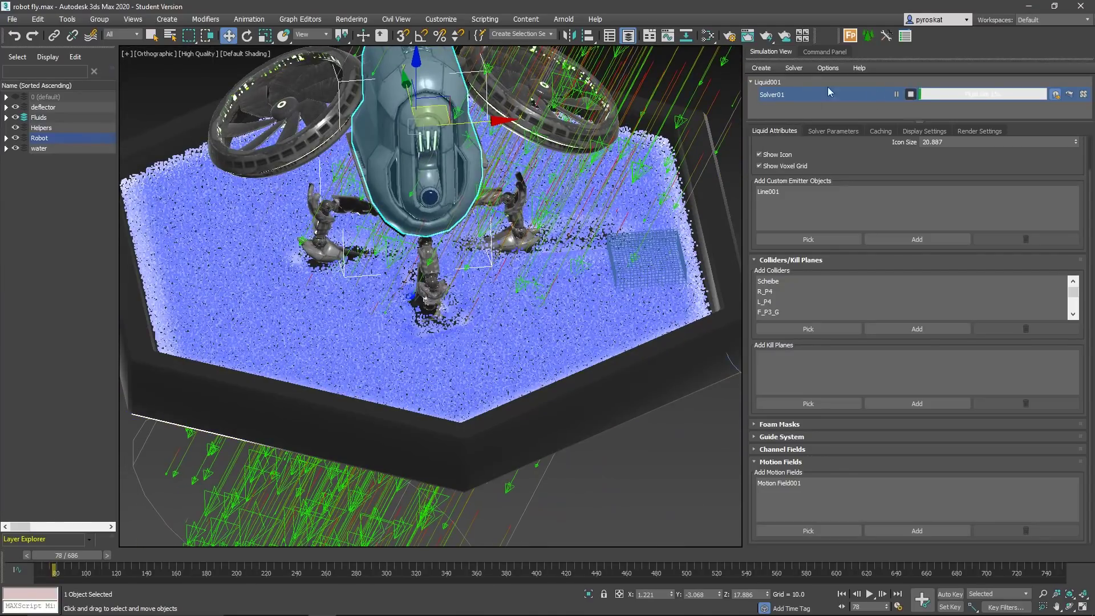
Step: Set the Direction Magnitude of the motion field at the robot's rotor to 15
left_click(816, 53)
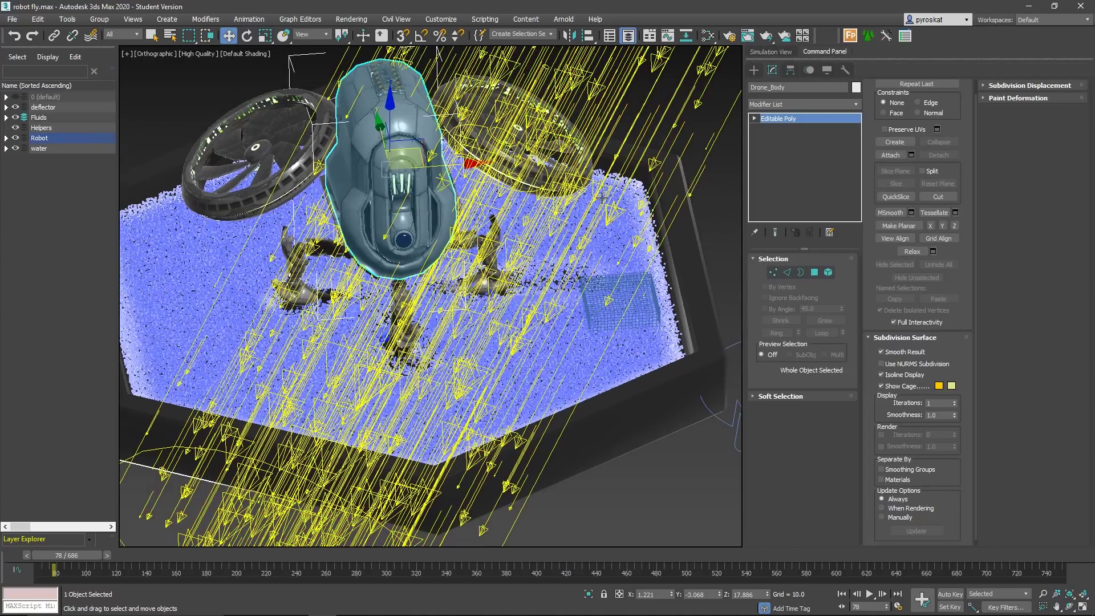
left_click(770, 52)
left_click(823, 51)
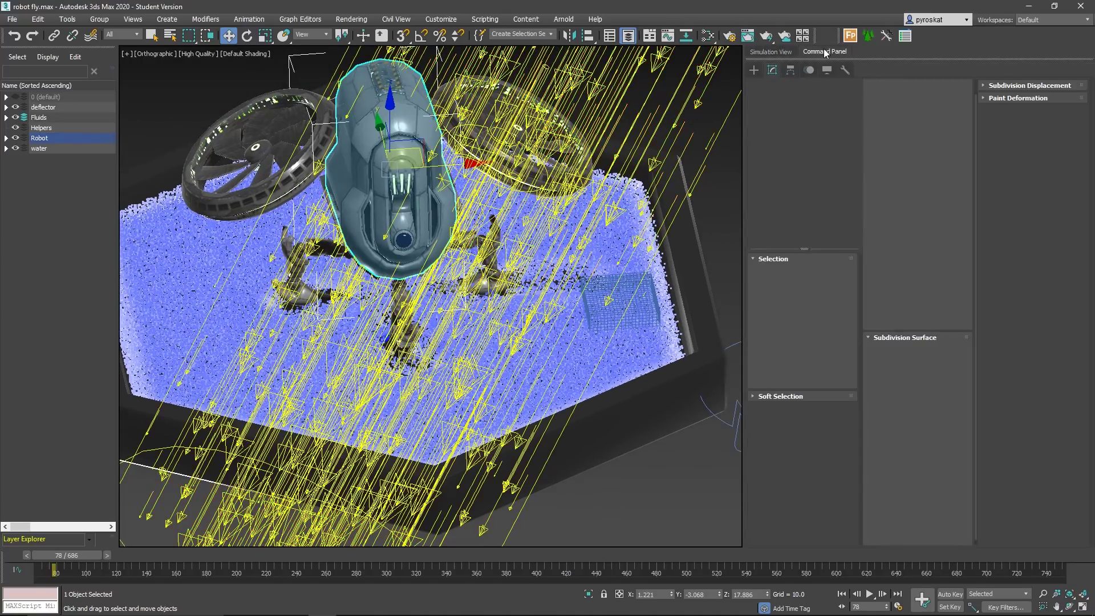
left_click(516, 145)
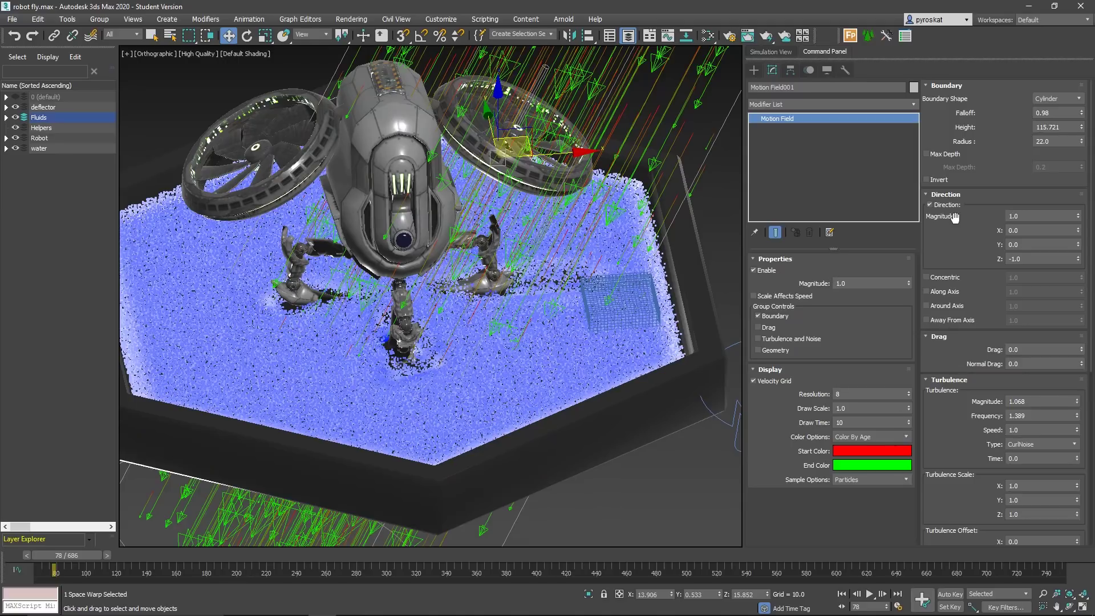
left_click(1017, 217)
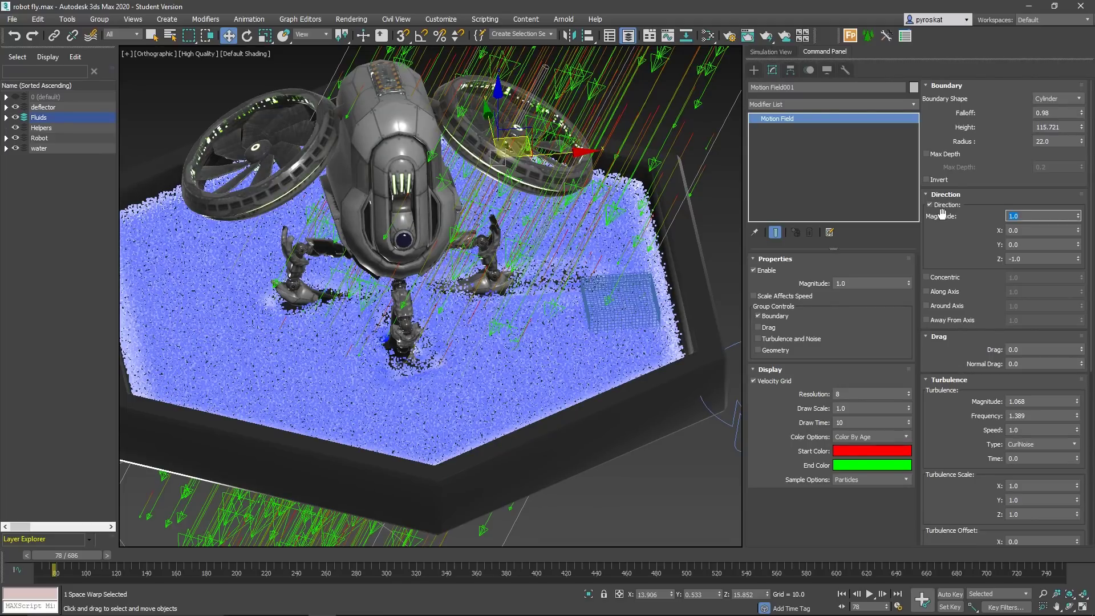
key("Return")
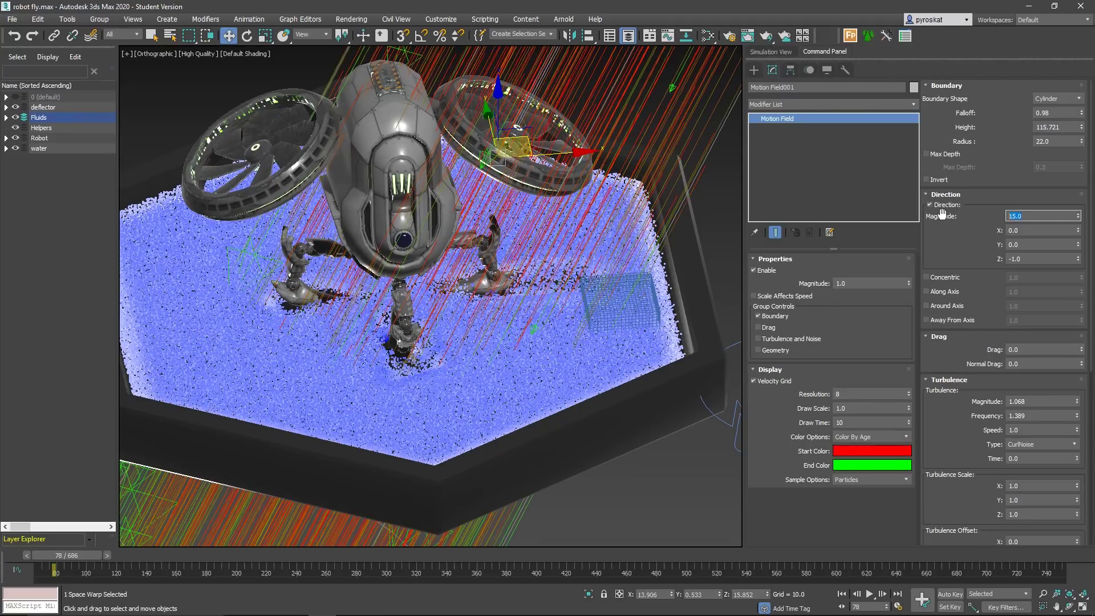
Step: Restart the liquid solve from the beginning with the stronger motion field
left_click(754, 69)
left_click(771, 52)
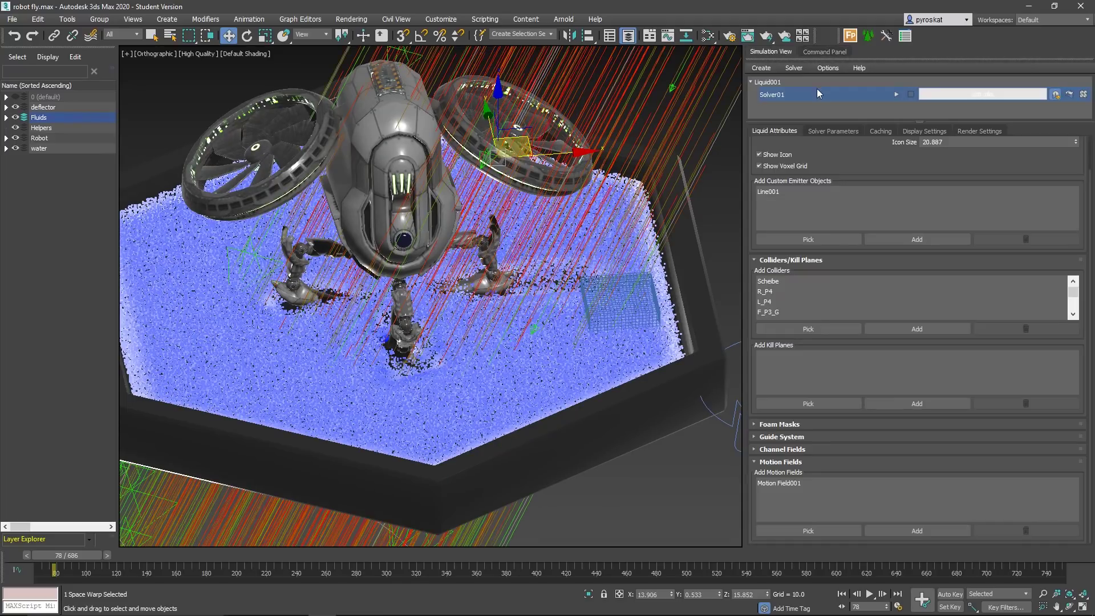
left_click(897, 95)
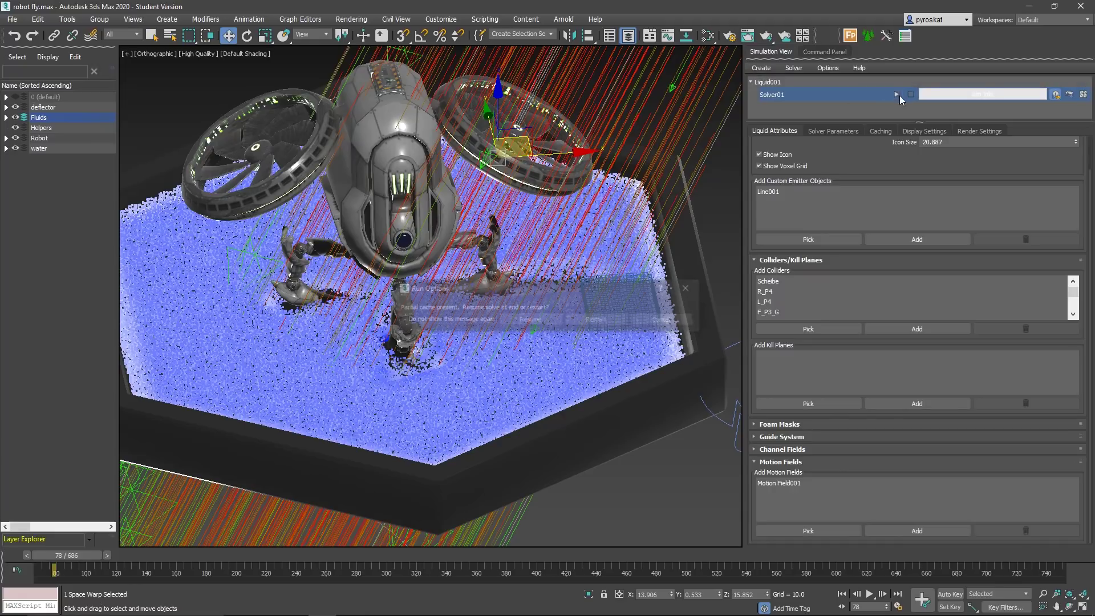
left_click(577, 320)
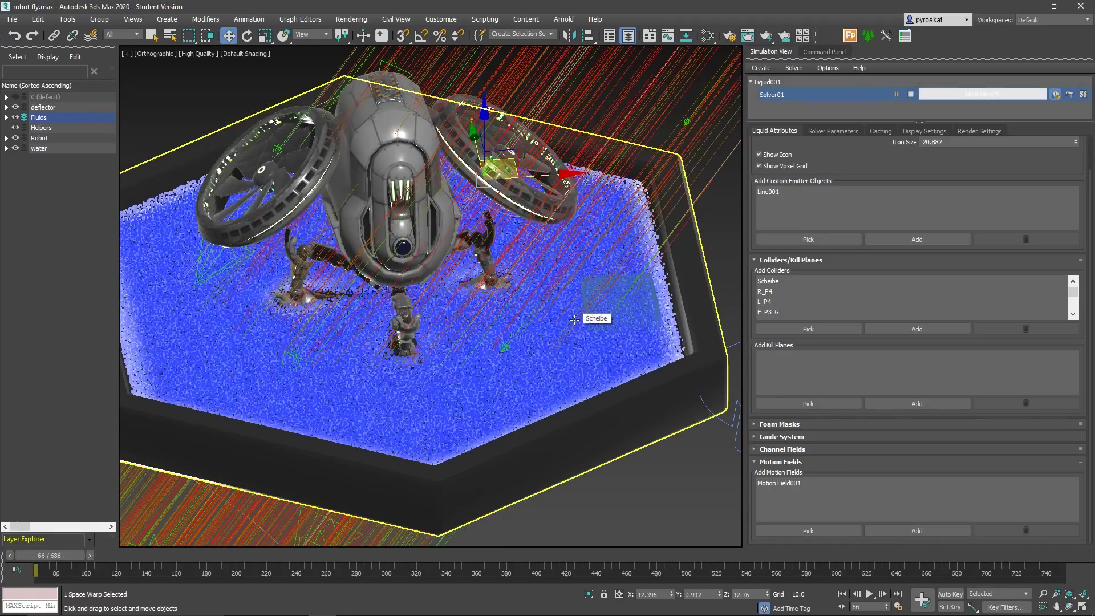
middle_click_drag(574, 319, 579, 288, "alt")
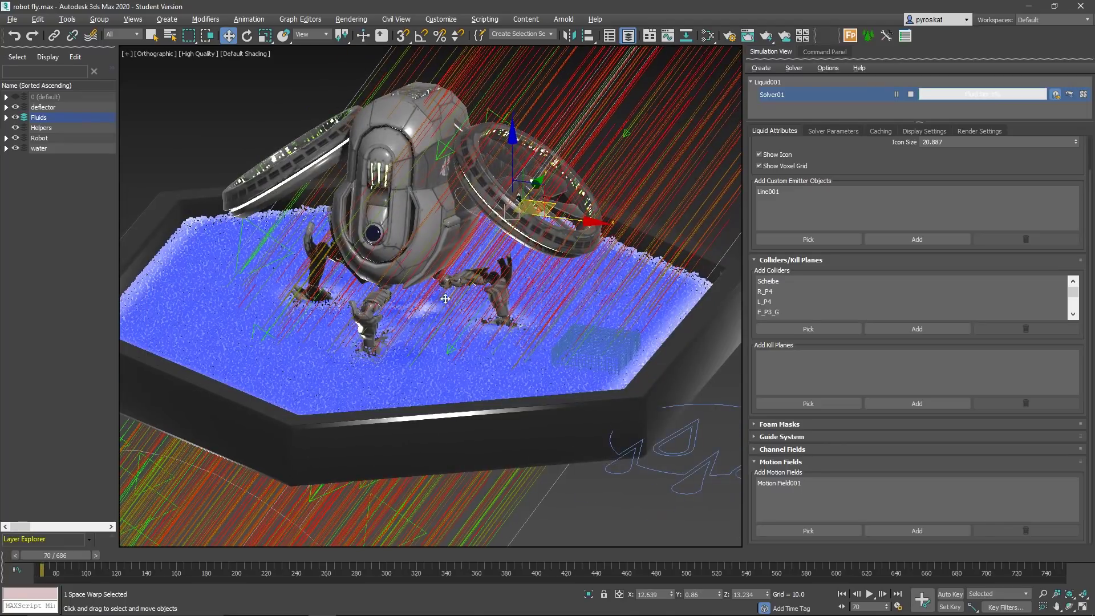
Step: Set the Color Channel of the liquid's particle display to Vorticity
left_click(911, 132)
left_click(960, 156)
left_click(960, 155)
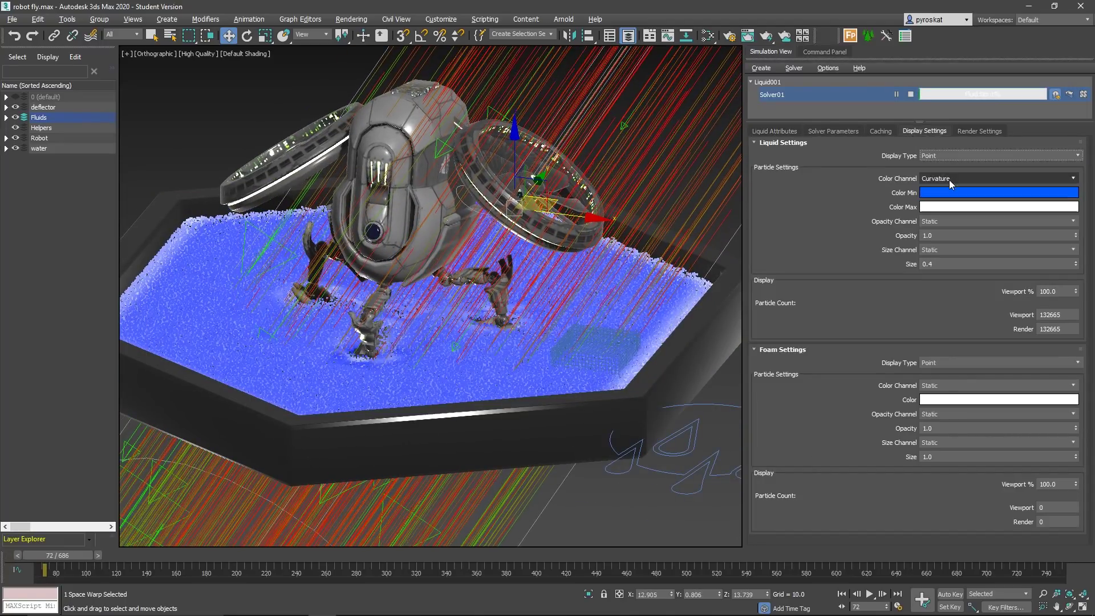
left_click(949, 178)
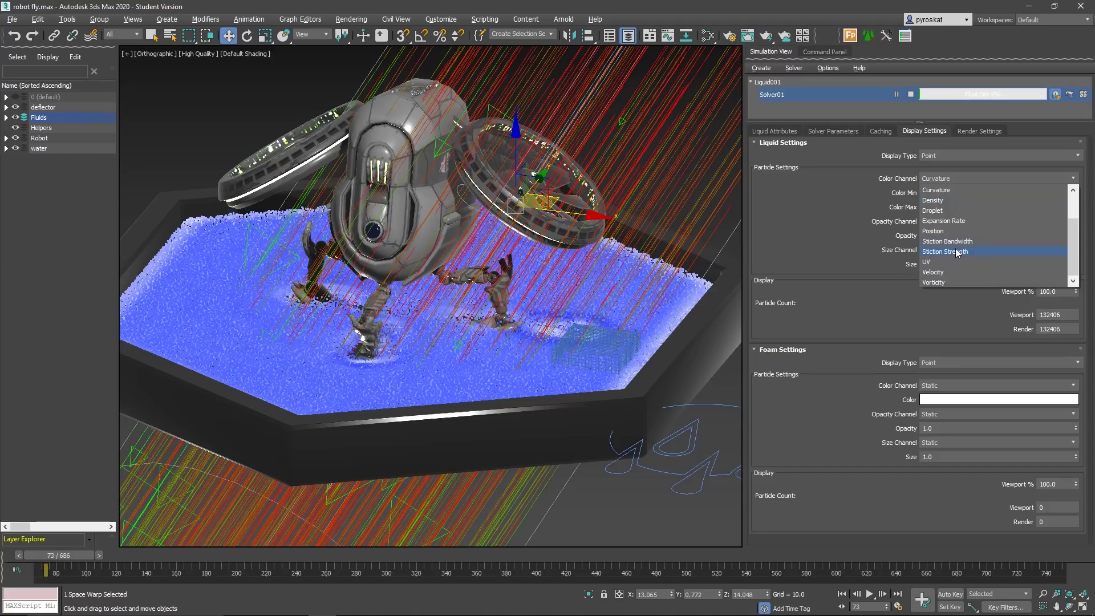
left_click(946, 282)
Step: Examine from several angles how the motion field pushes the water beneath the robot, and stop the solve
middle_click_drag(313, 317, 375, 217, "alt")
scroll(361, 272, "up", 3)
scroll(375, 217, "down", 2)
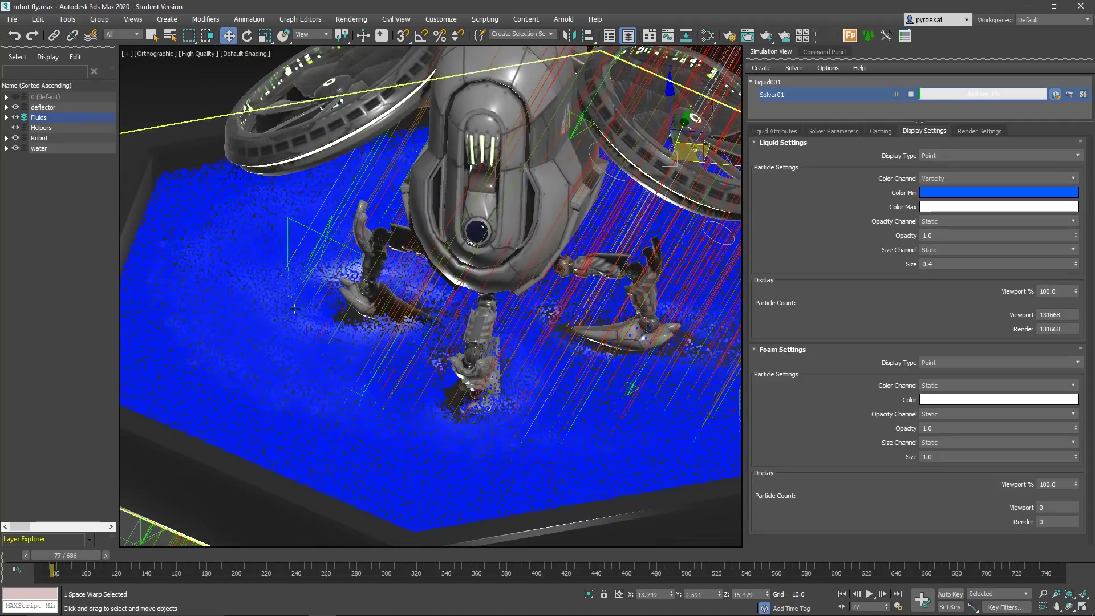
scroll(359, 342, "down", 1)
scroll(359, 342, "down", 1)
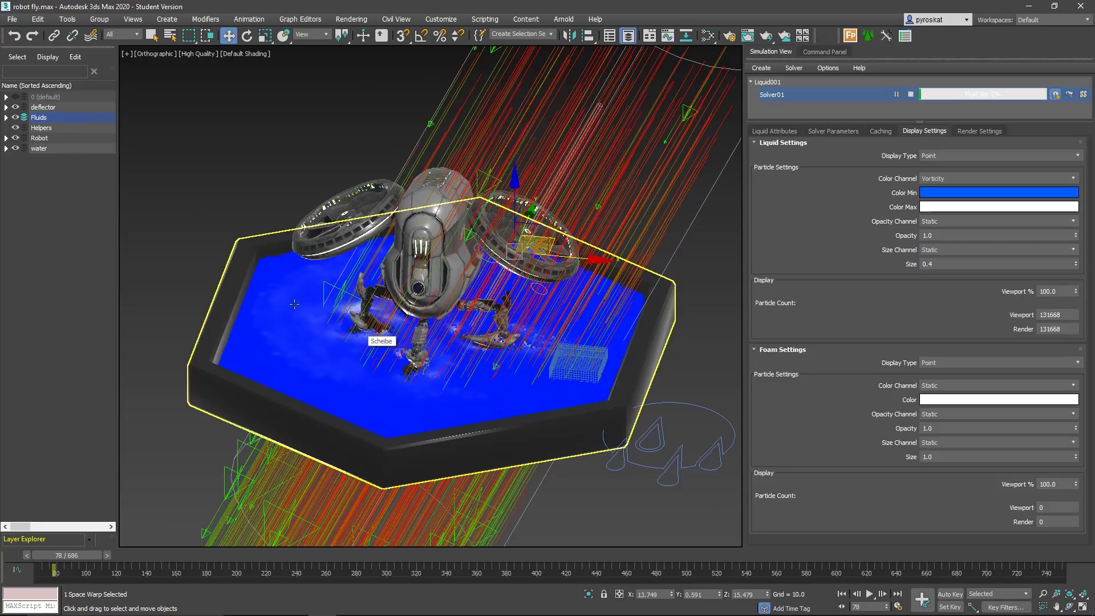
middle_click_drag(354, 337, 536, 335, "alt")
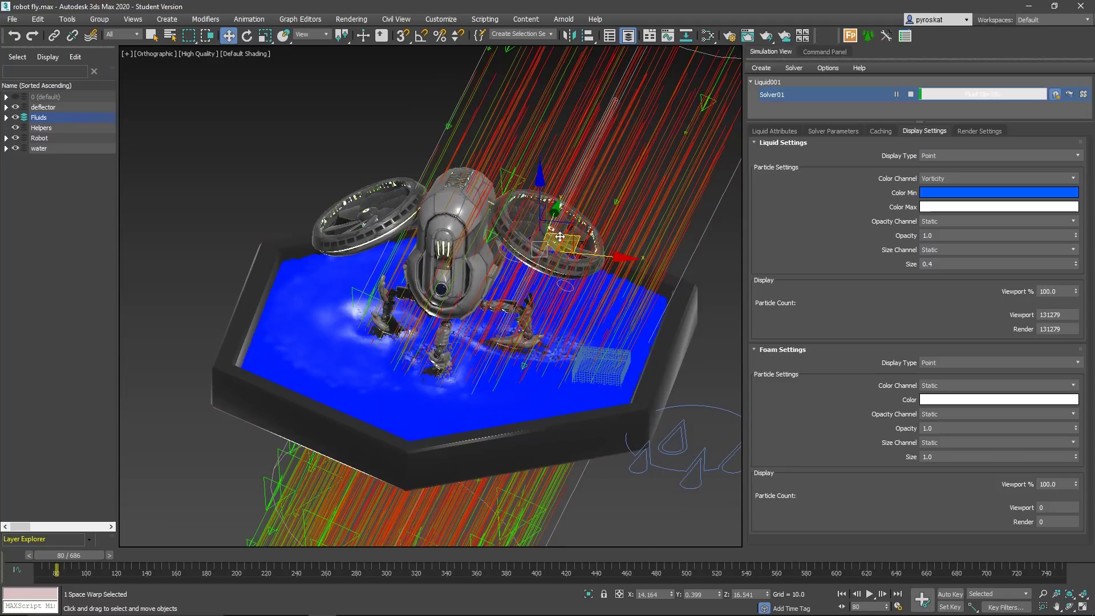
scroll(496, 309, "up", 4)
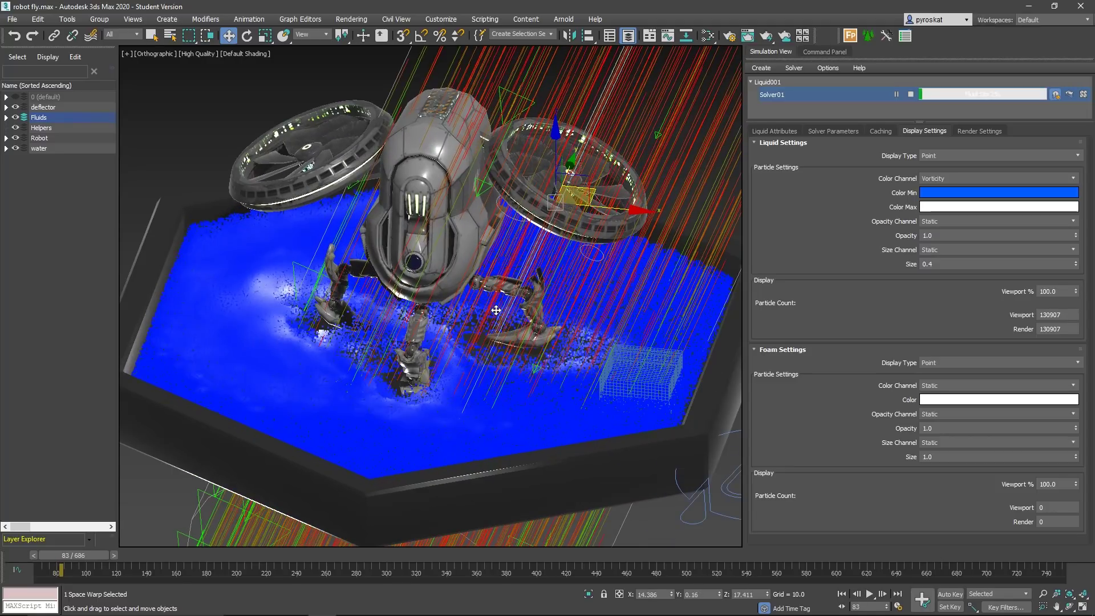
scroll(472, 315, "down", 3)
middle_click_drag(472, 315, 198, 317, "alt")
scroll(197, 317, "down", 1)
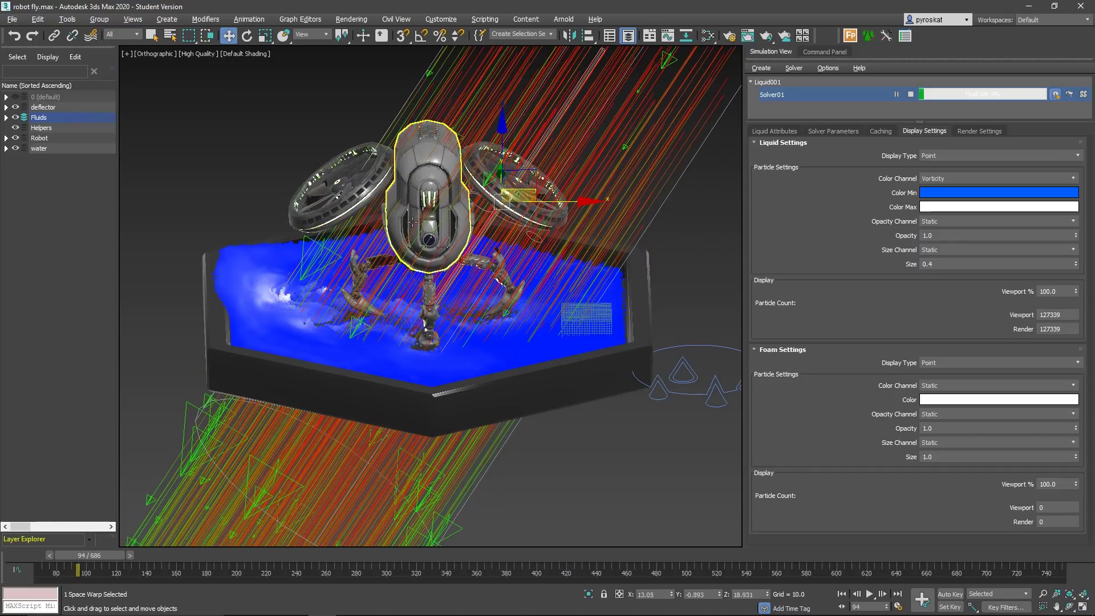
middle_click_drag(389, 232, 363, 244)
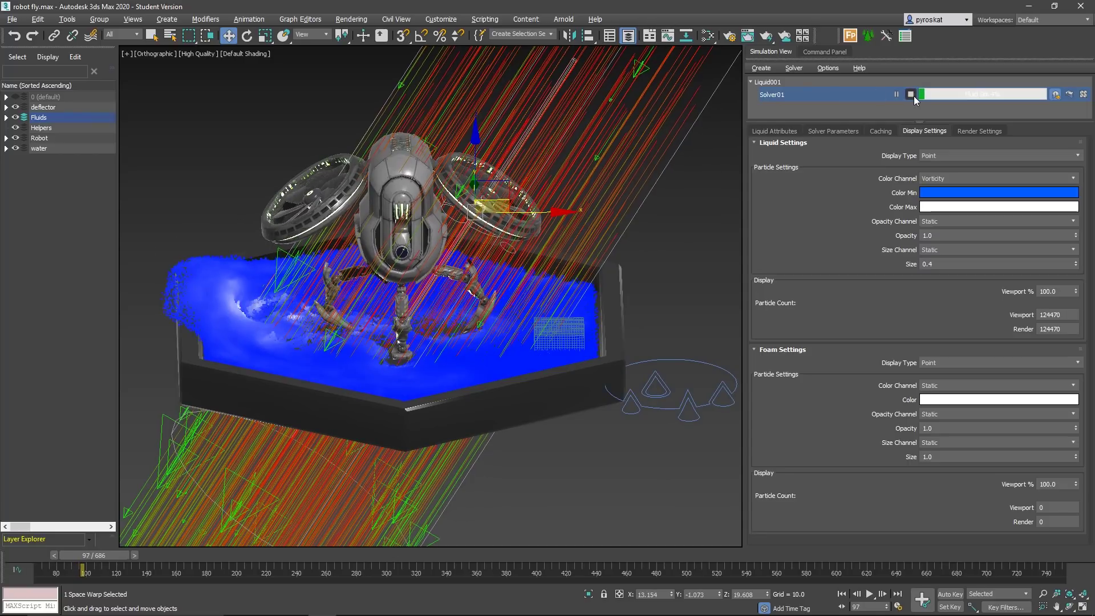
left_click(909, 94)
Step: Lower the motion field's Direction Magnitude to 4
left_click(812, 53)
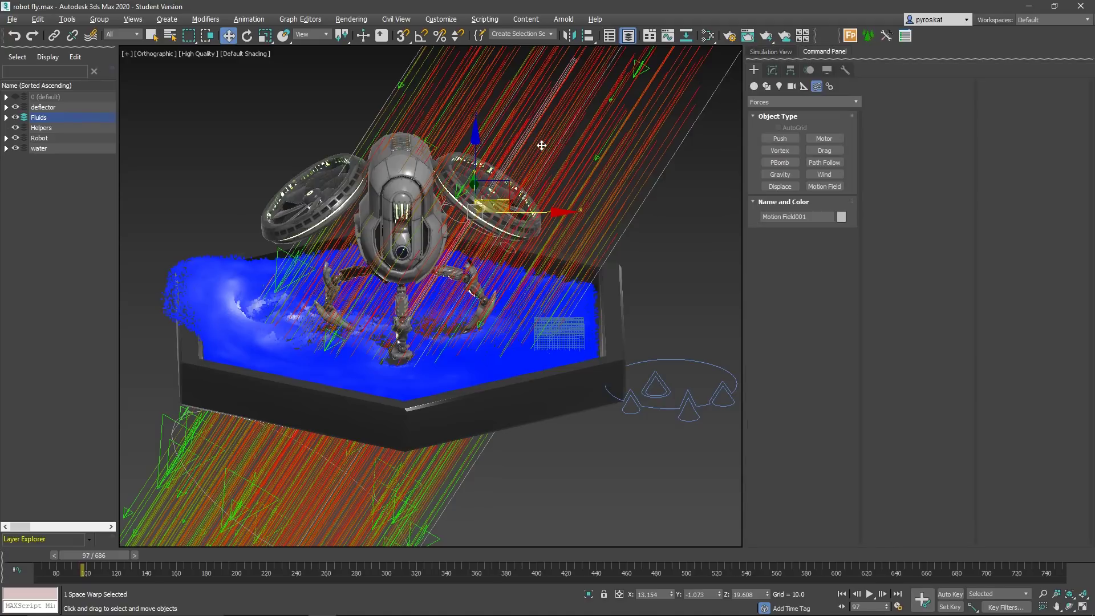
left_click(772, 71)
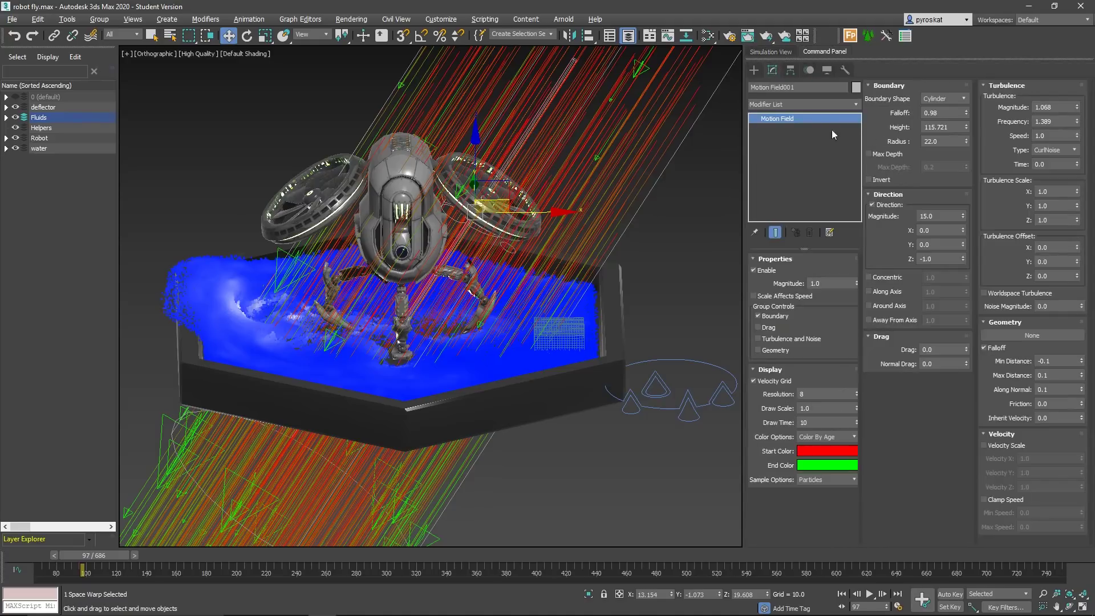
left_click(943, 212)
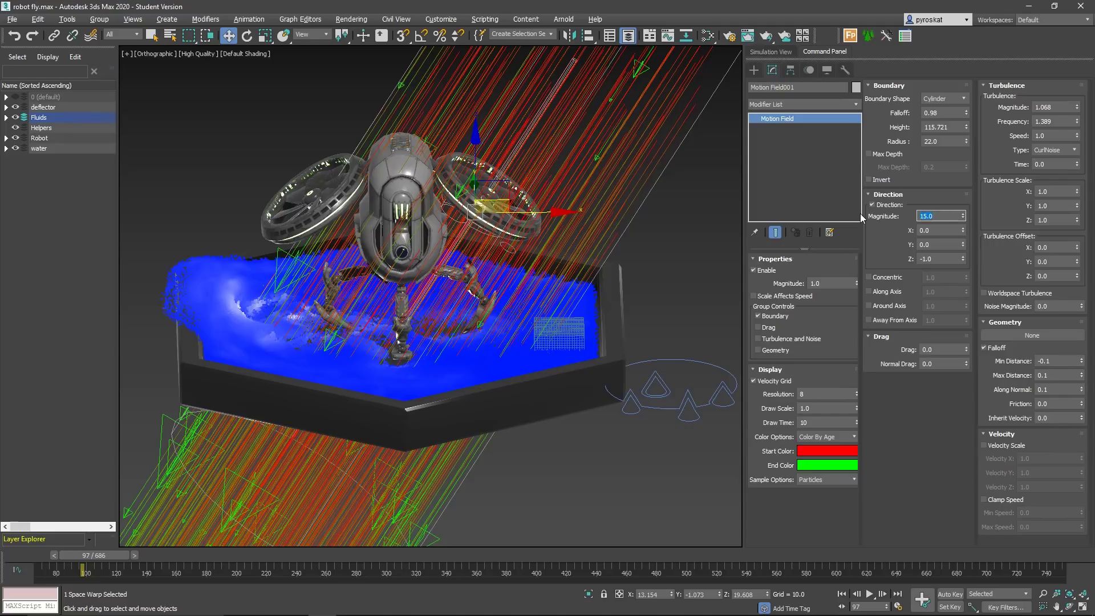
key("Return")
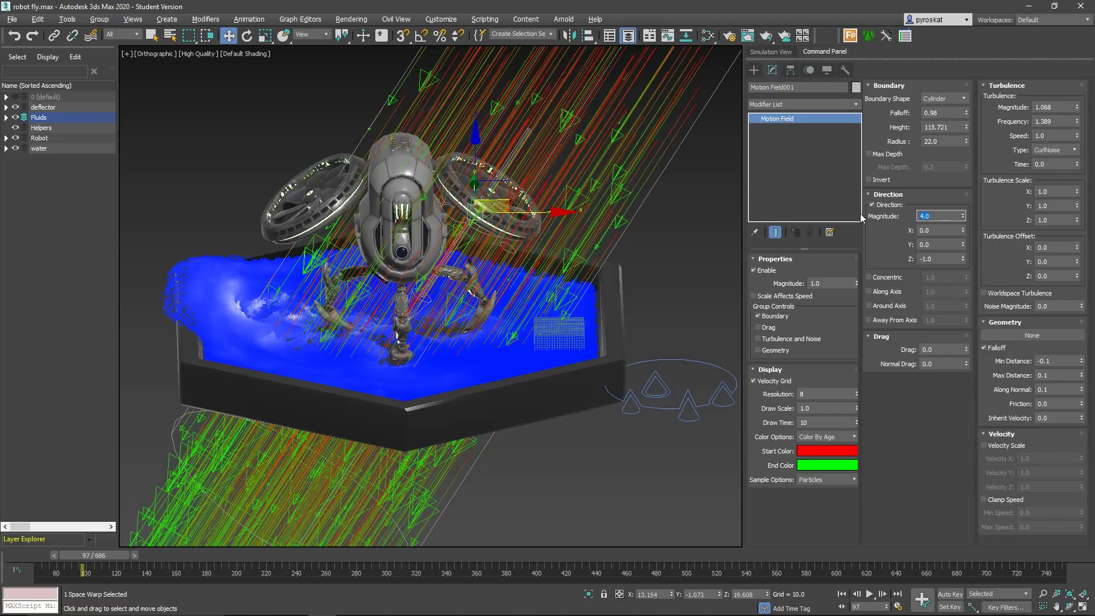
Step: Turn off the motion field's Direction and enable Along Axis instead, inspecting the velocity arrows
left_click(872, 204)
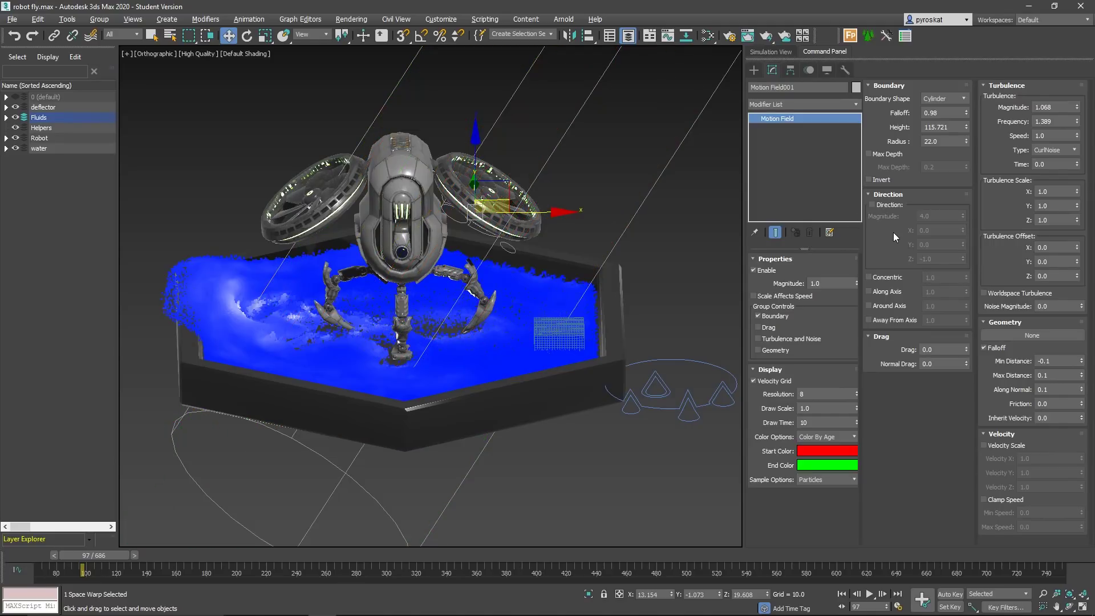
left_click(870, 292)
middle_click_drag(548, 297, 814, 297, "alt")
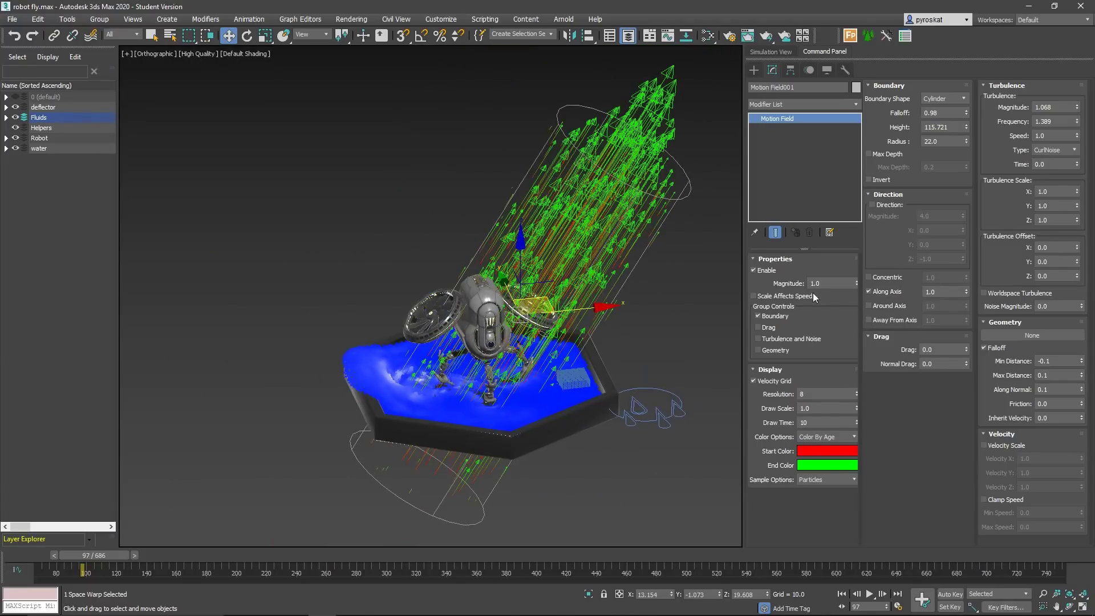
Step: Replace Along Axis with Around Axis on the motion field and inspect the swirl around the cylinder from several angles
left_click(869, 291)
left_click(869, 306)
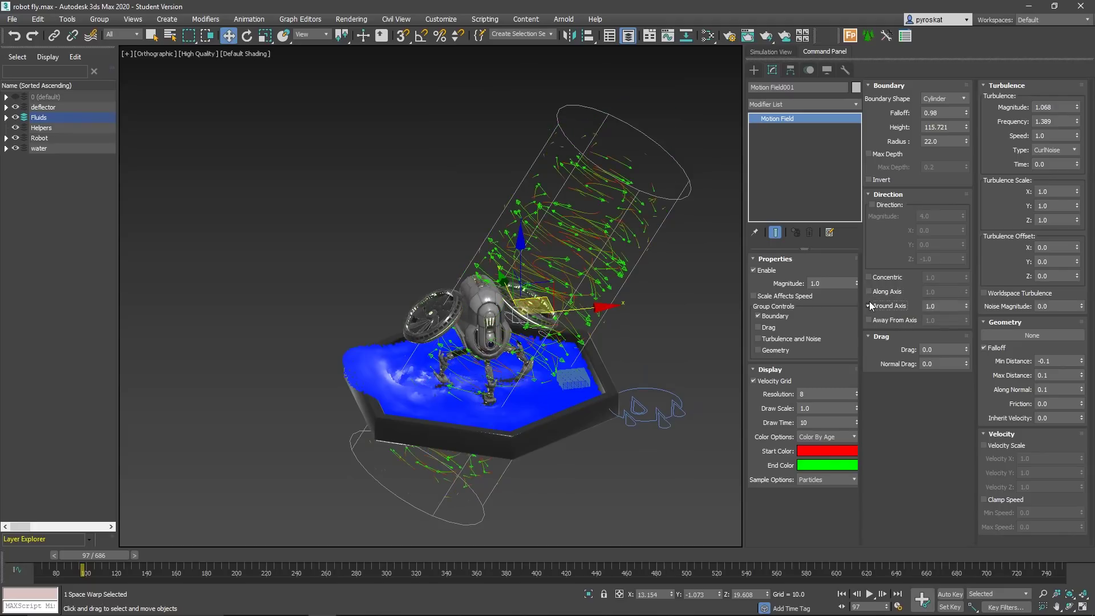
middle_click_drag(552, 258, 541, 224, "alt")
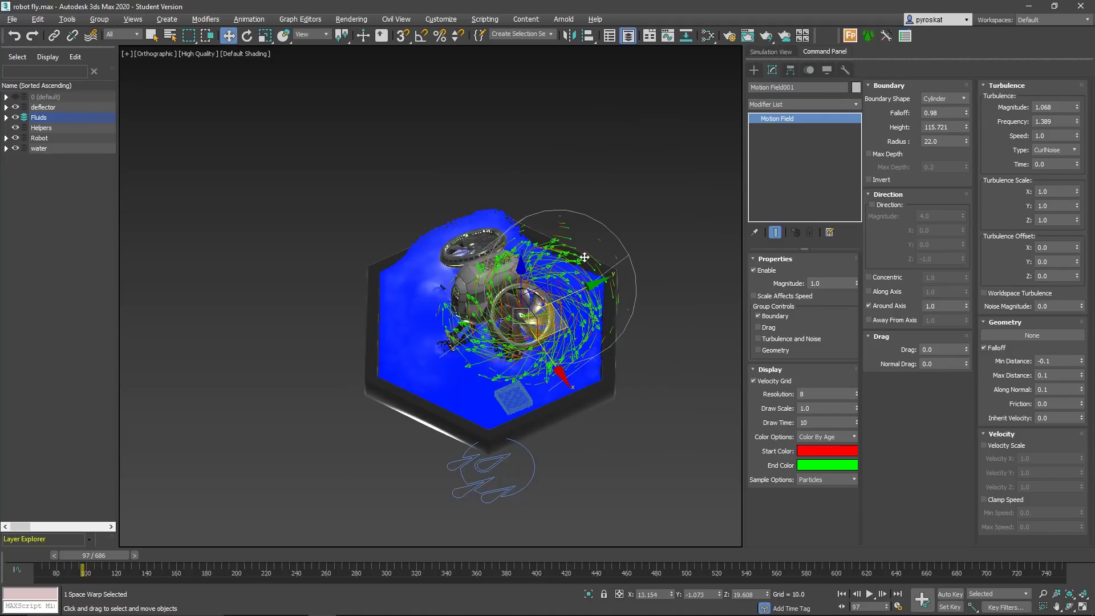
middle_click_drag(643, 333, 580, 277, "alt")
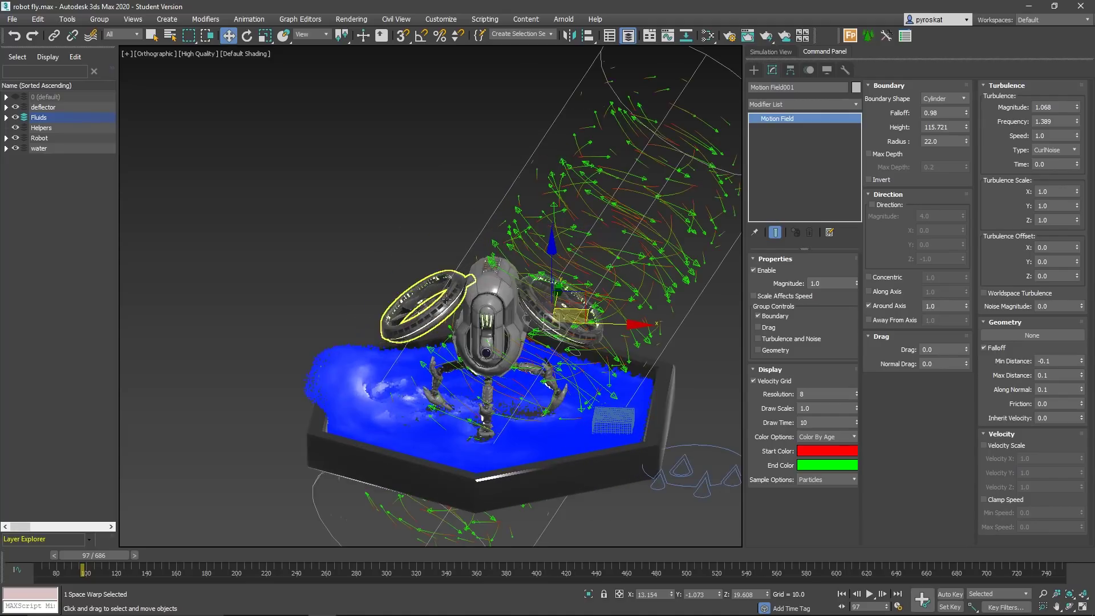
left_click(938, 309)
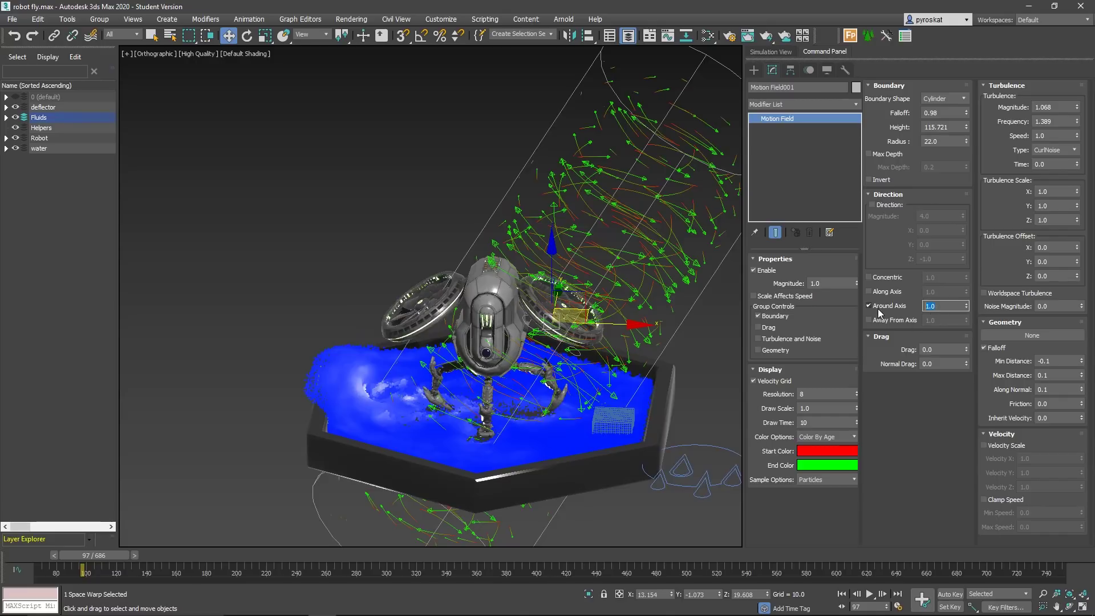
middle_click_drag(700, 336, 753, 74, "alt")
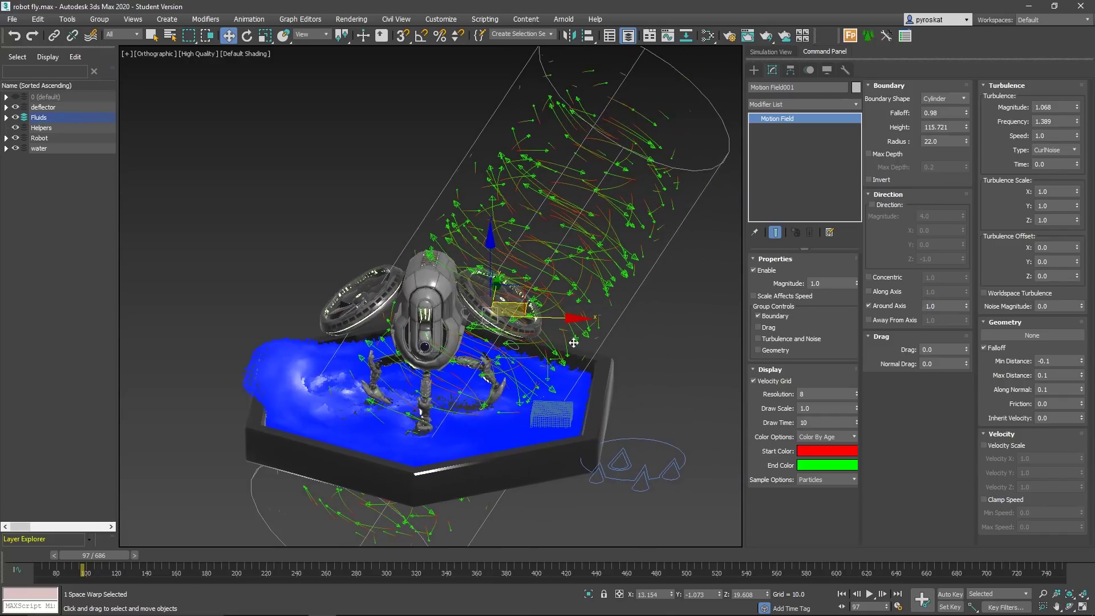
Step: Rerun the liquid solve with the Around Axis motion field and examine how the water swirls in the pool
left_click(768, 52)
left_click(896, 94)
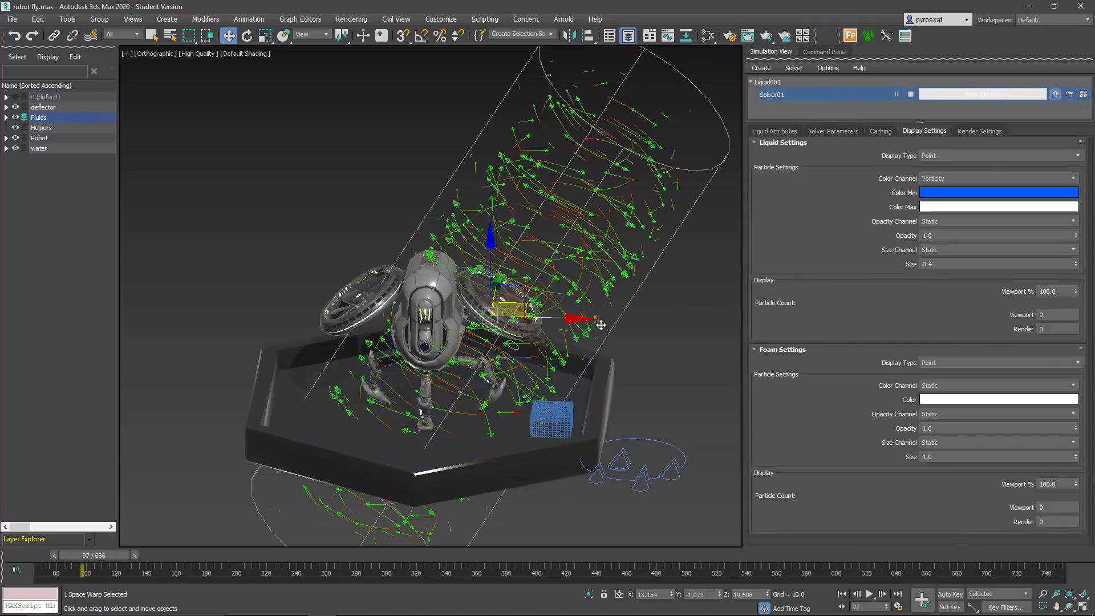
scroll(520, 371, "up", 3)
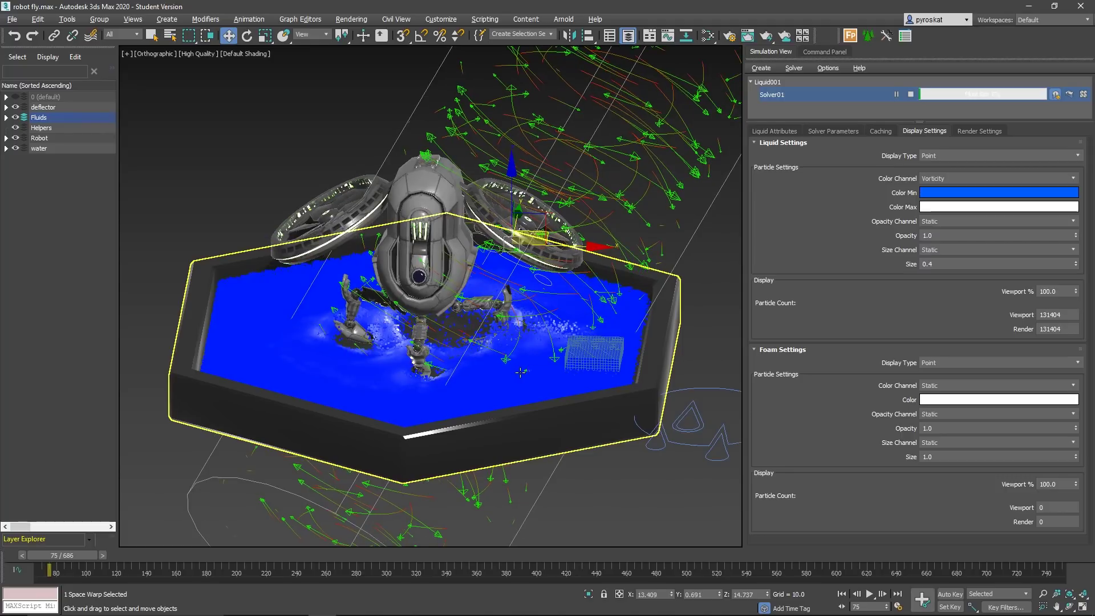
middle_click_drag(520, 371, 401, 335, "alt")
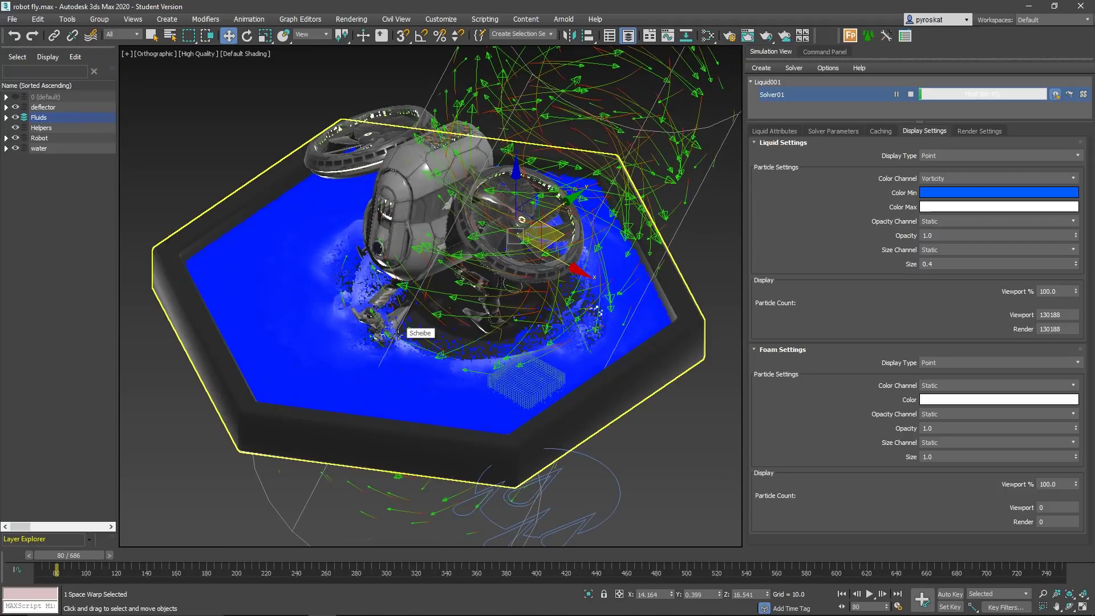
middle_click_drag(419, 378, 354, 227, "alt")
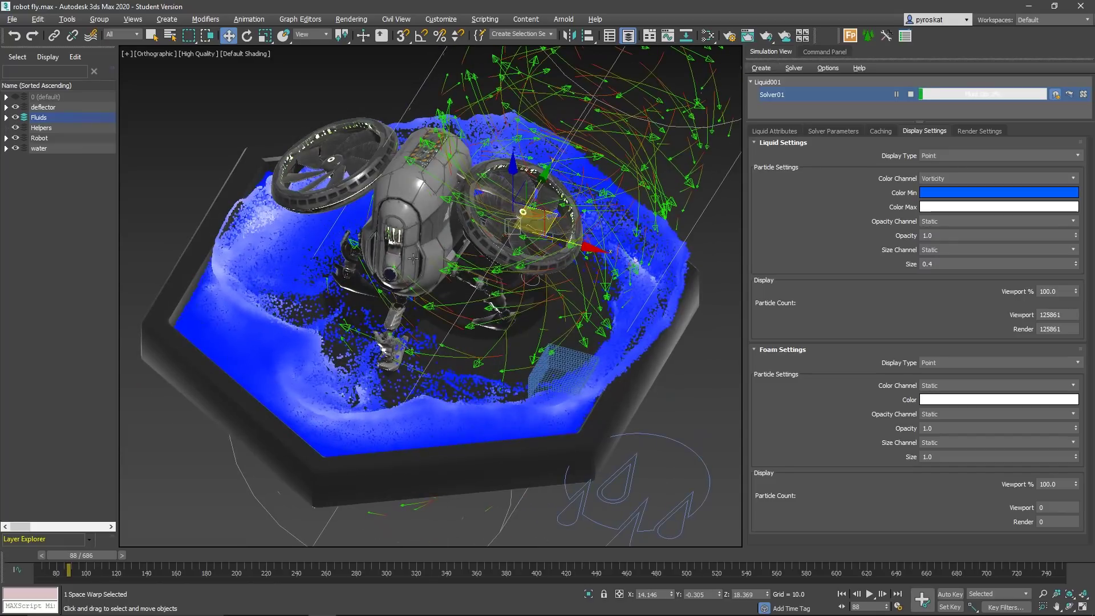
middle_click_drag(296, 337, 428, 353, "alt")
Step: Try Away From Axis in place of Around Axis on the motion field and inspect the outward velocity arrows
left_click(824, 51)
left_click(927, 306)
left_click(927, 319)
middle_click_drag(499, 296, 547, 297, "alt")
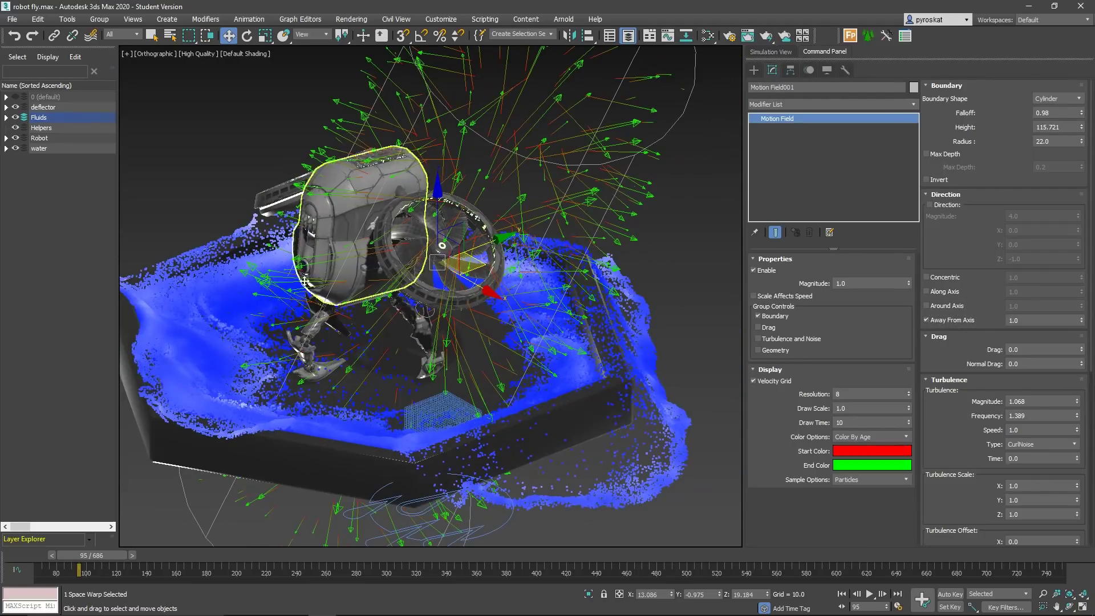
Step: Re-enable Around Axis and turn off Away From Axis on the motion field
left_click(935, 306)
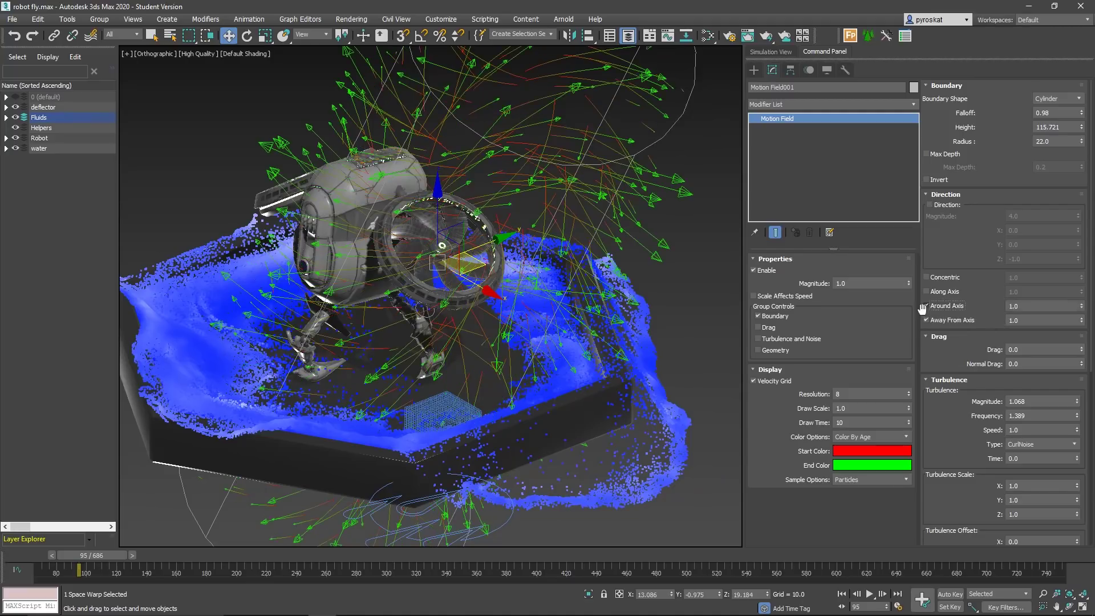
left_click(935, 320)
middle_click_drag(391, 325, 353, 308, "alt")
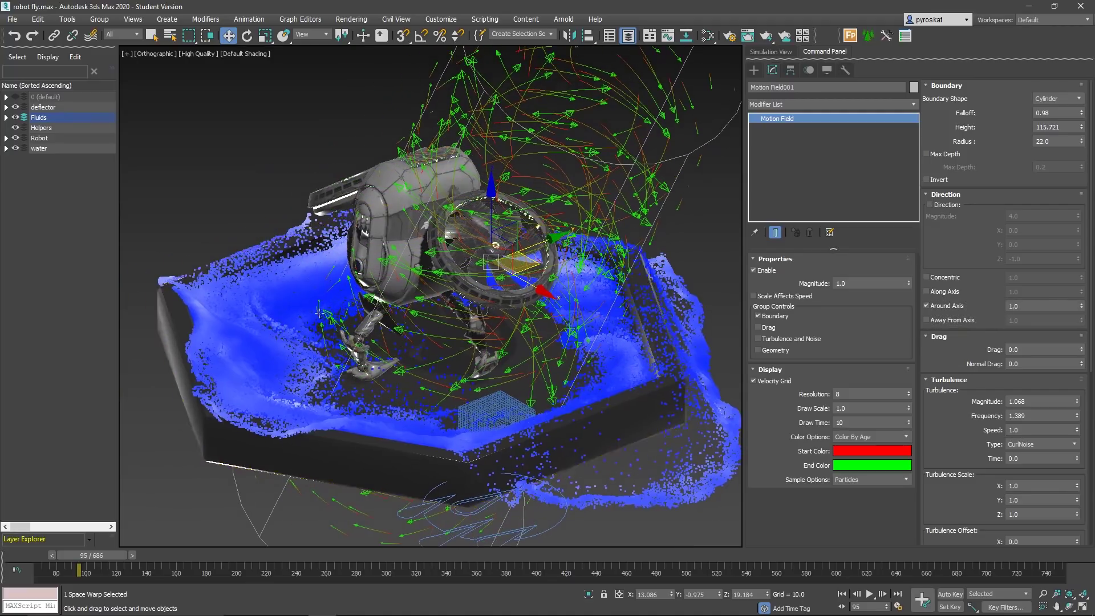
Step: Enable Away From Axis alongside Around Axis on the motion field and set its strength to -0.4
left_click(951, 320)
left_click_drag(1079, 322, 1086, 448)
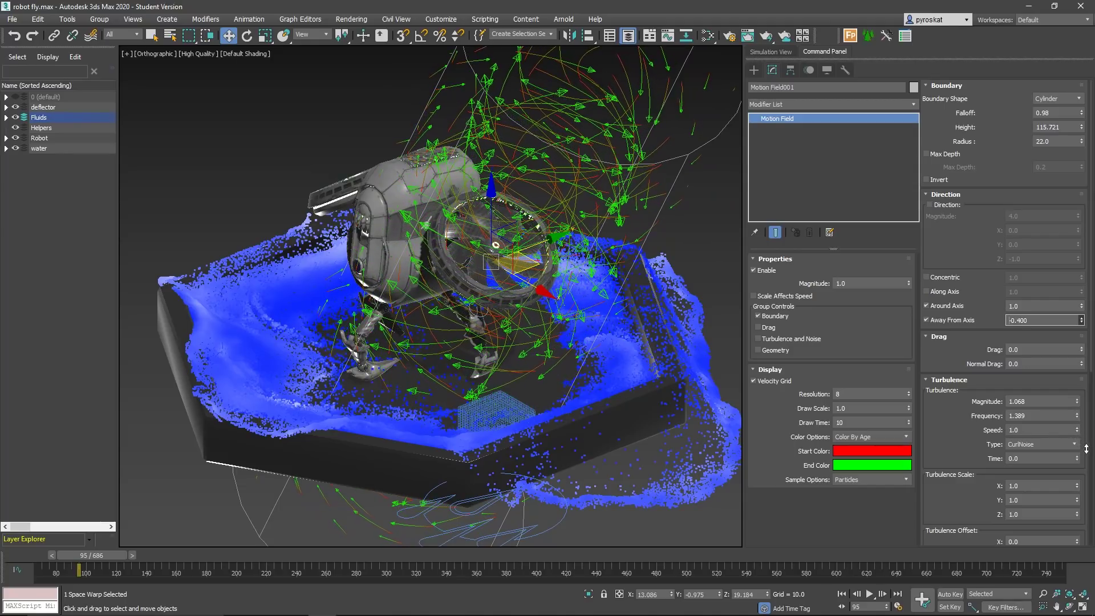
middle_click_drag(511, 356, 529, 350)
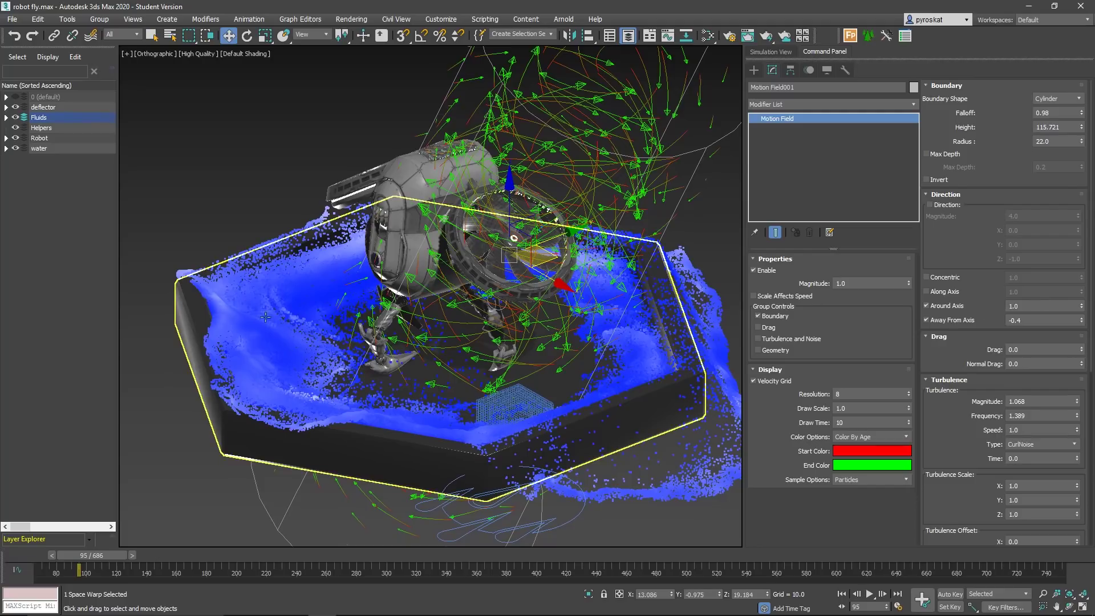
Step: Set the motion field's Around Axis strength to 0.5 and its Away From Axis strength to -0.2
left_click(1008, 306)
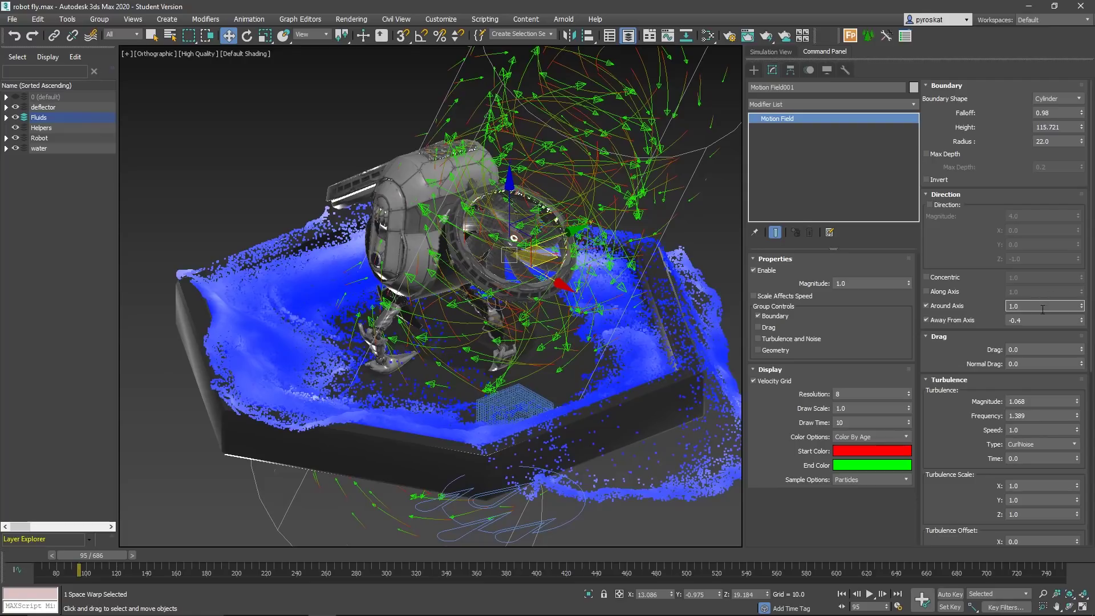
type("0.5")
left_click(1020, 321)
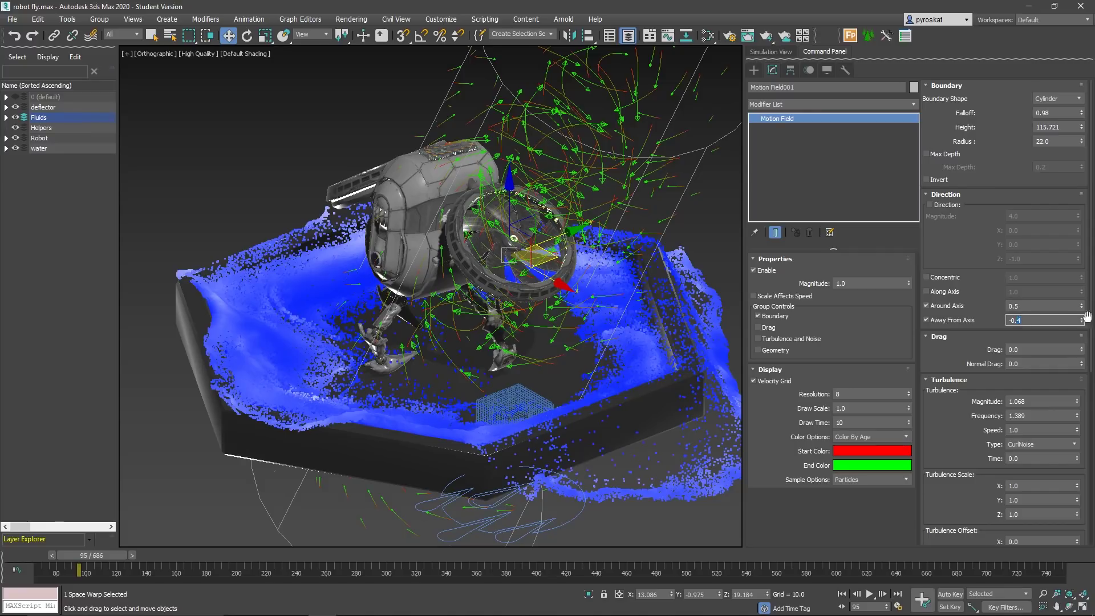
key("BackSpace")
type("2")
key("Return")
middle_click_drag(704, 250, 666, 231)
Step: Rerun the liquid solve with the combined Around Axis and Away From Axis motion field
left_click(761, 57)
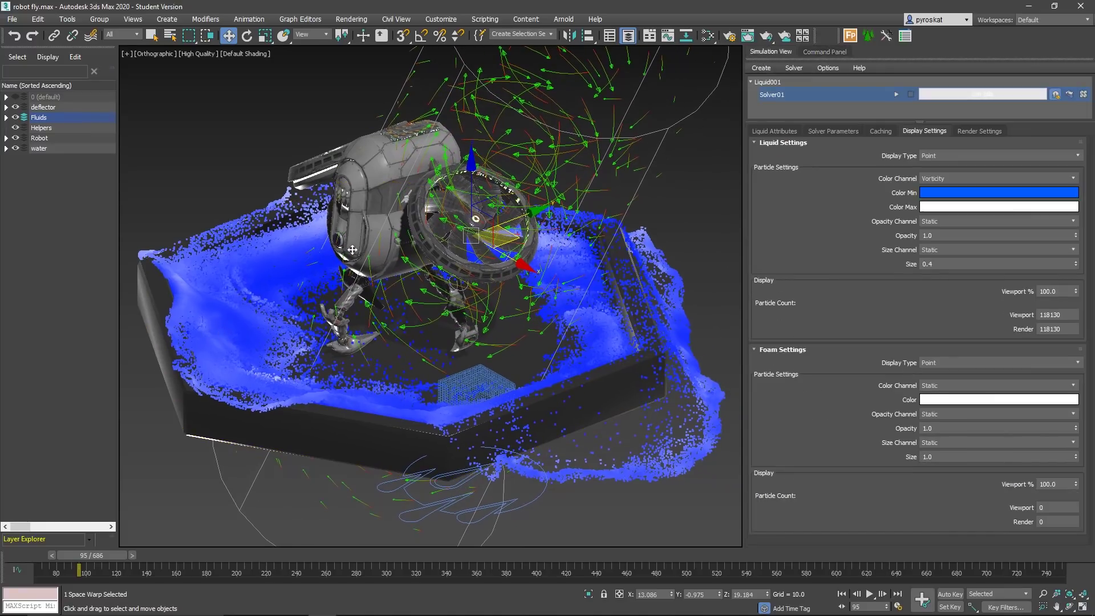
left_click(789, 132)
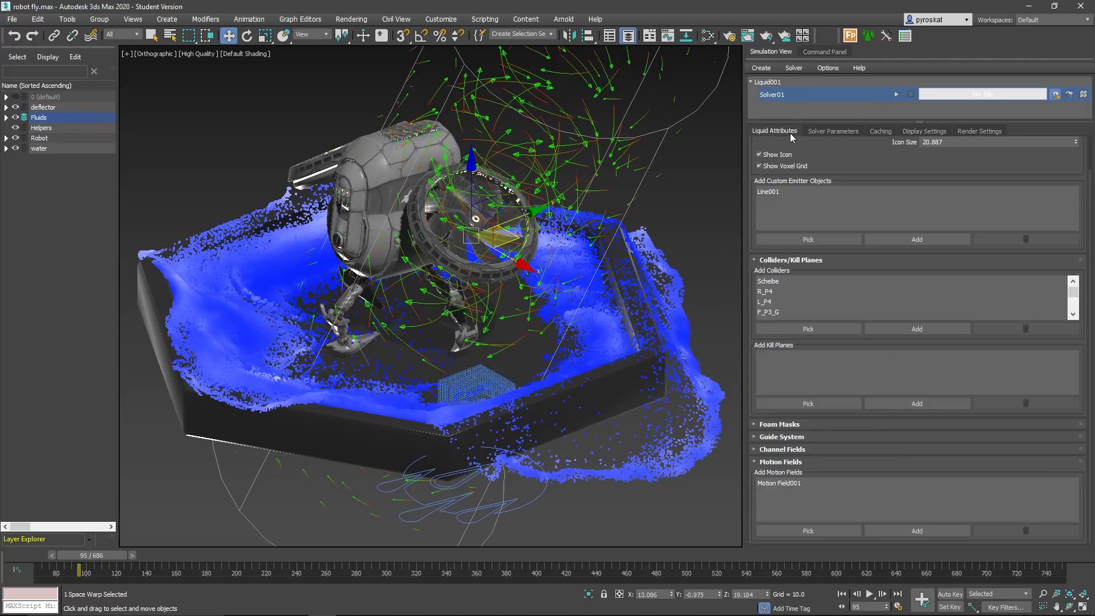
left_click(895, 94)
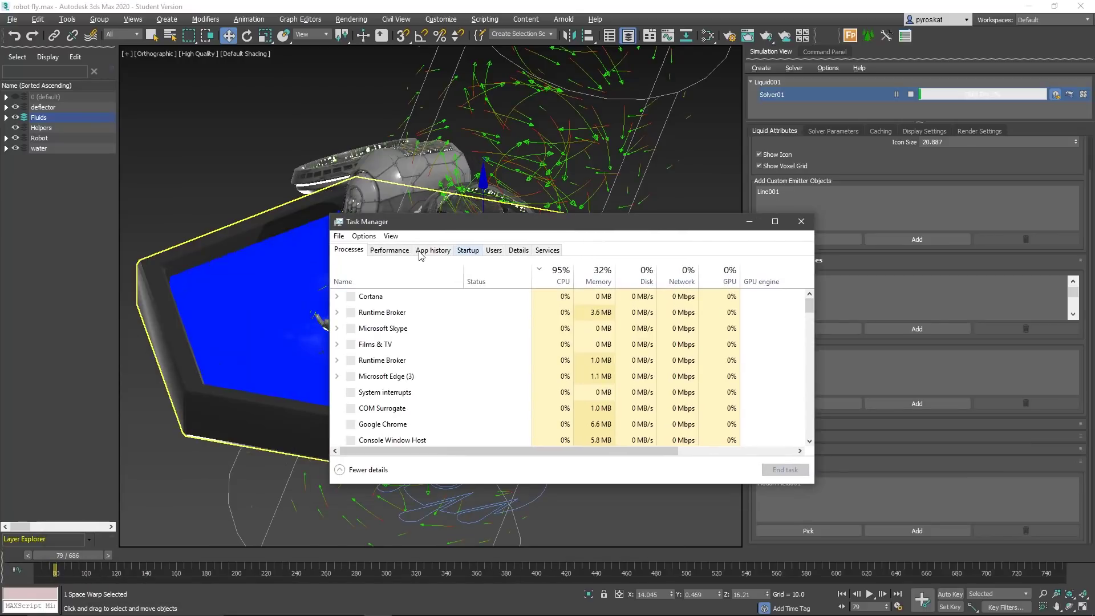
Step: Examine CPU and memory usage in Task Manager during the solve, and switch the 3ds Max viewport to perspective
left_click(390, 250)
left_click(429, 251)
left_click(389, 249)
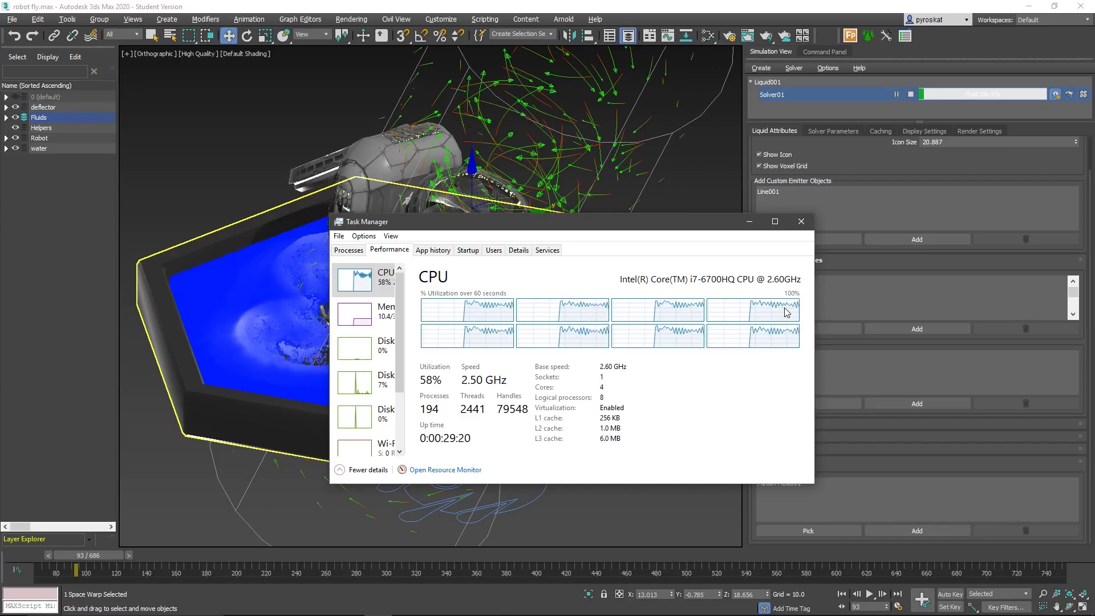
key("alt+Tab")
key("p")
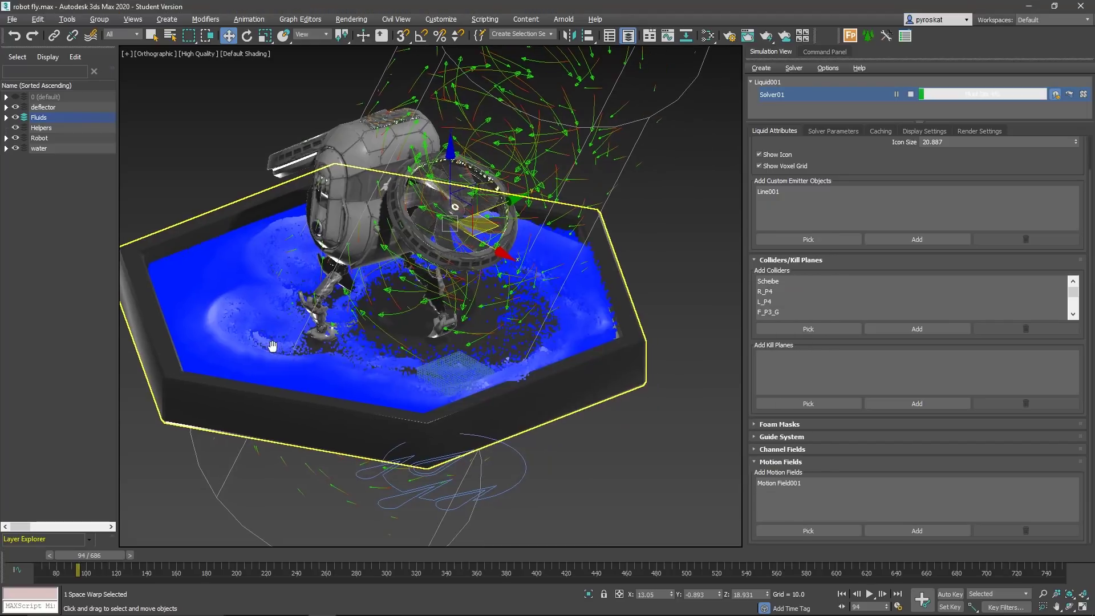
key("alt+Tab")
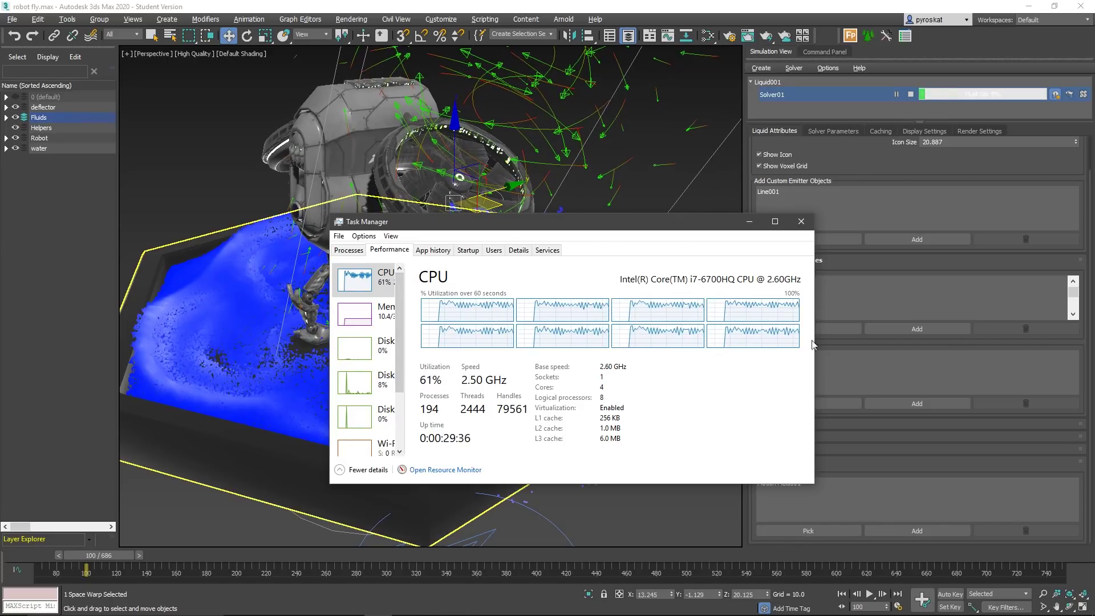
left_click(369, 314)
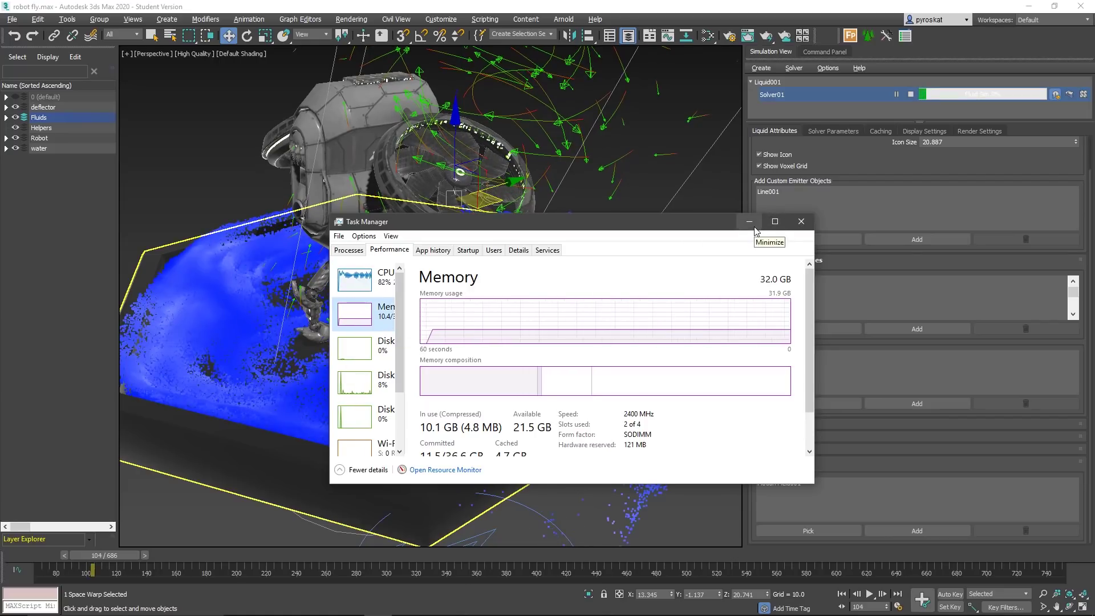
left_click(750, 222)
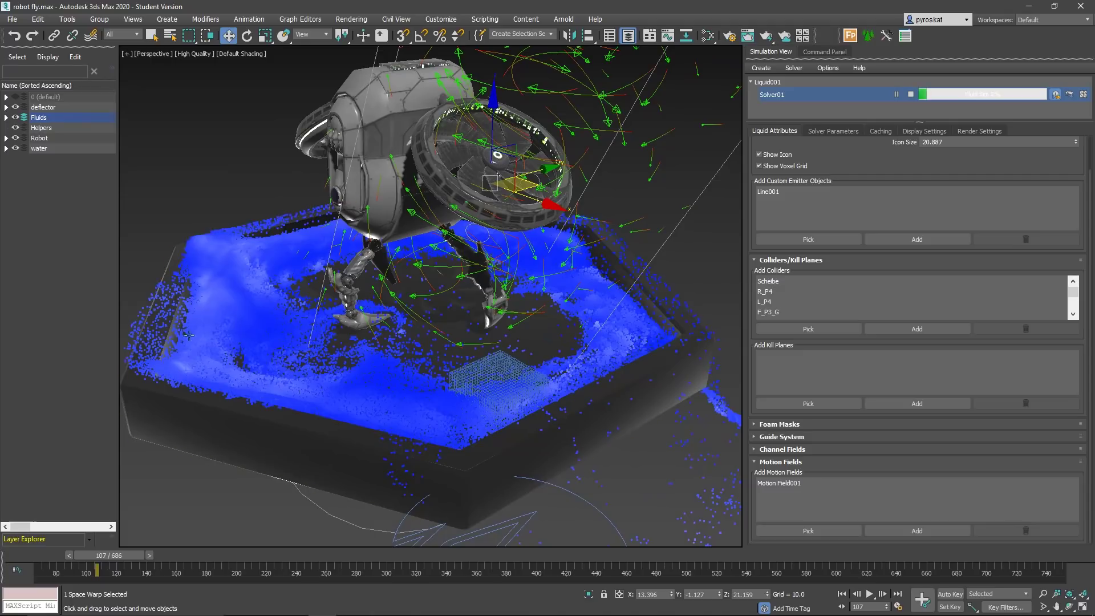
Step: Inspect the water from a wider angle, stop the solve and set the motion field's cylinder radius to 16
middle_click_drag(351, 306, 401, 333, "alt")
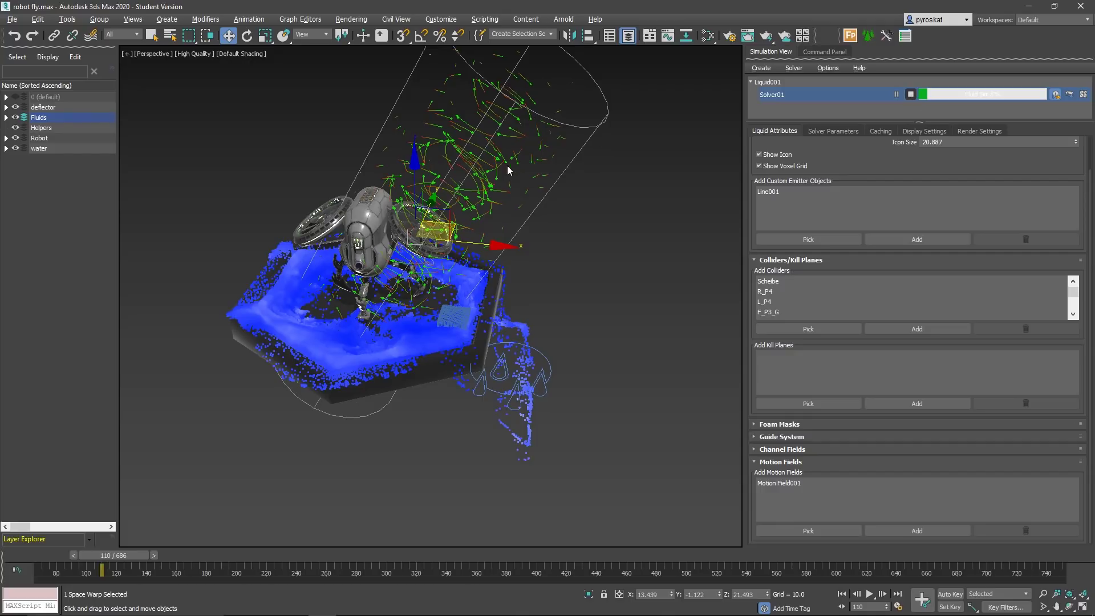
middle_click_drag(454, 279, 463, 277, "alt")
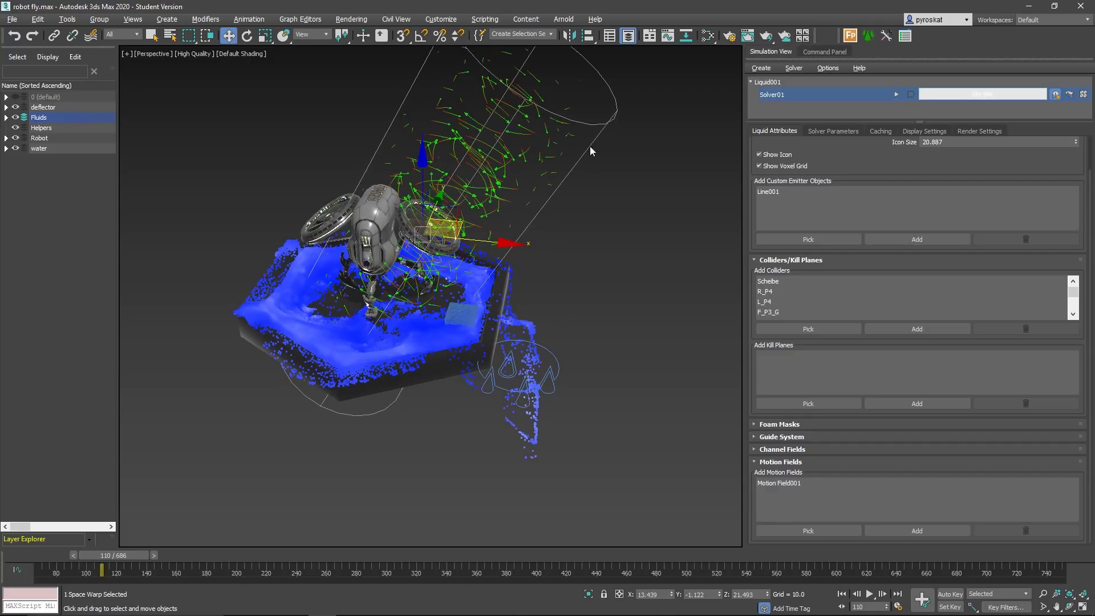
left_click(825, 52)
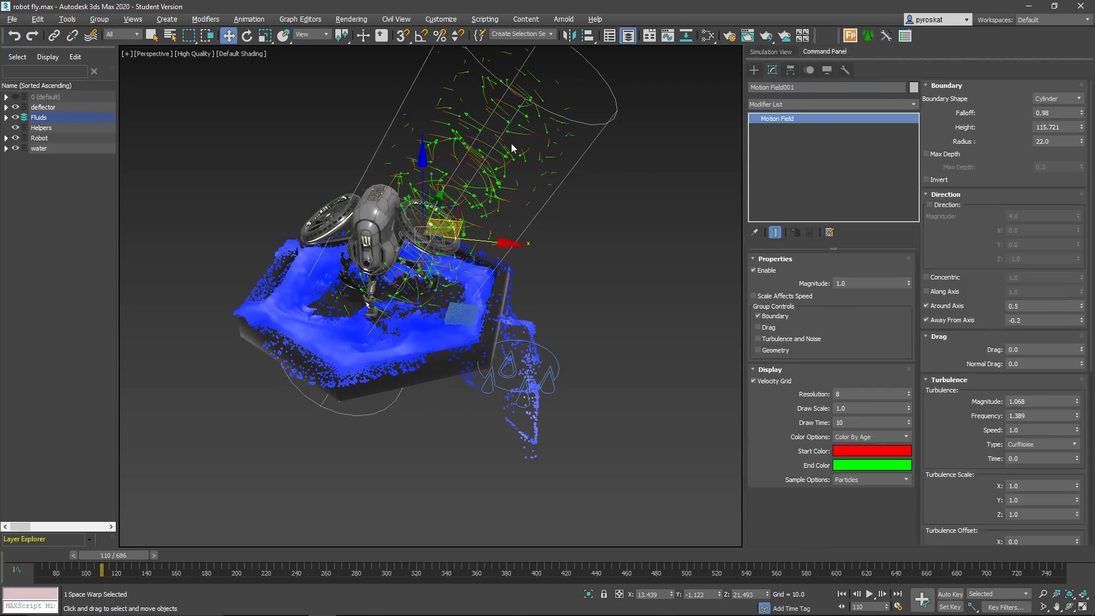
double_click(1057, 140)
type("18")
key("Return")
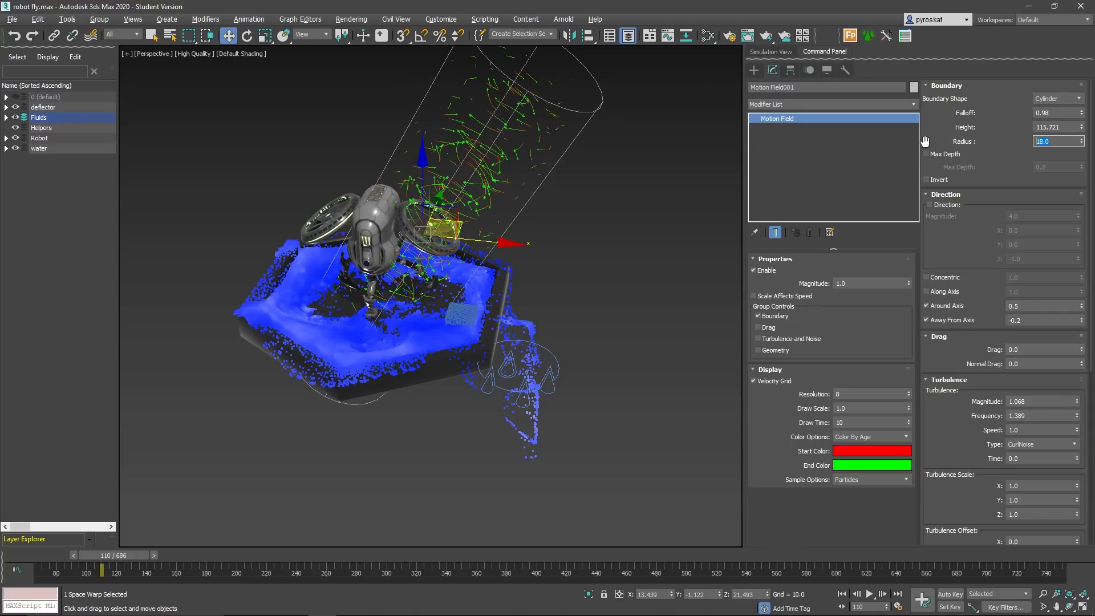
key("Return")
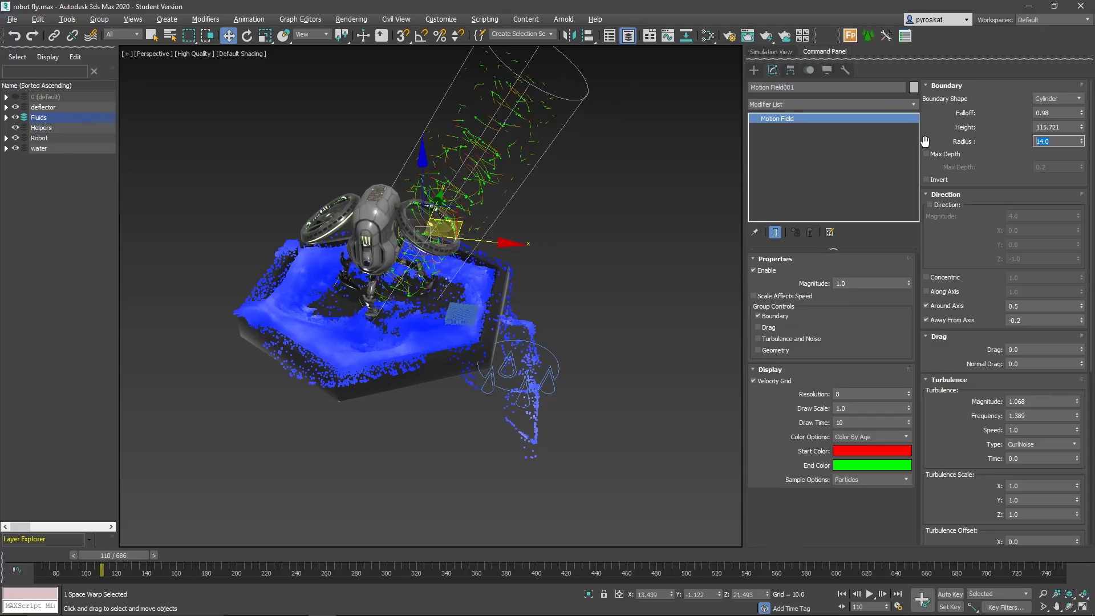
key("Return")
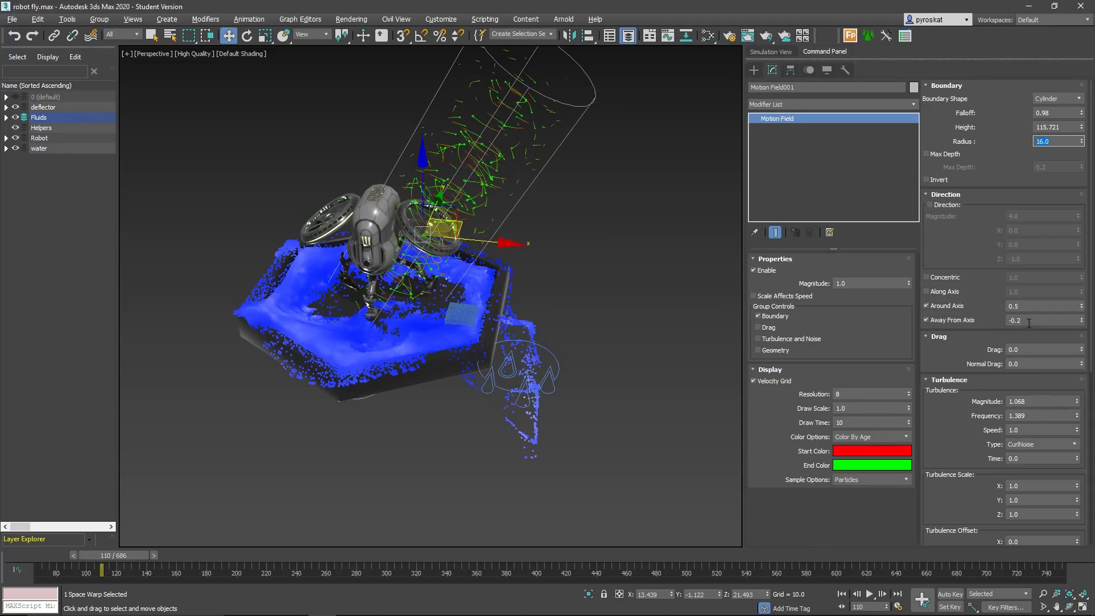
Step: Set the motion field's Away From Axis strength to -0.6 and its Around Axis strength to 0.3
left_click(1035, 321)
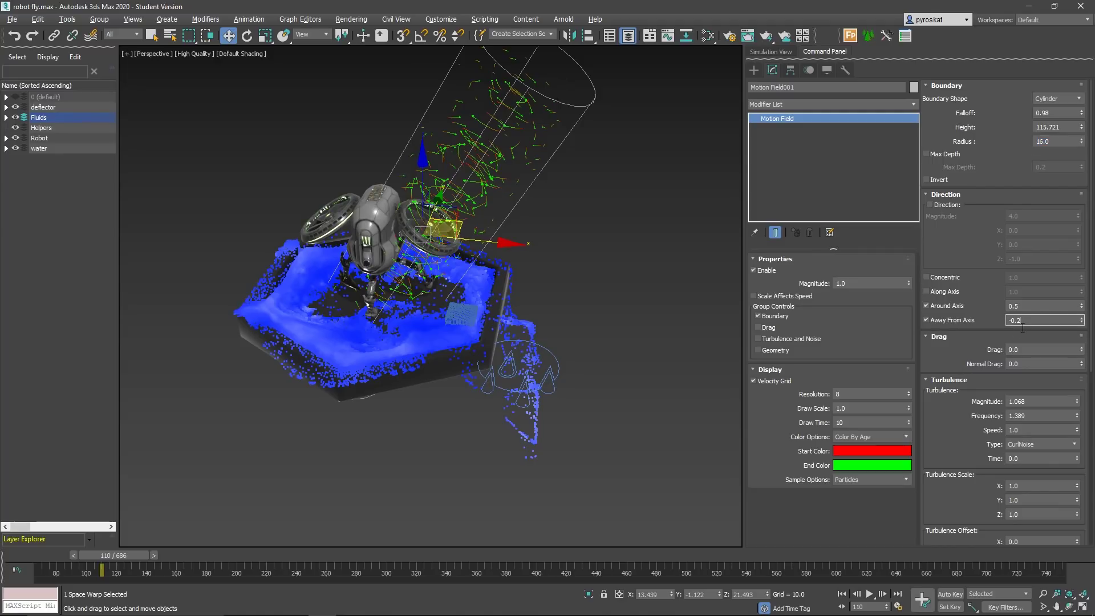
key("BackSpace")
type("6")
key("Return")
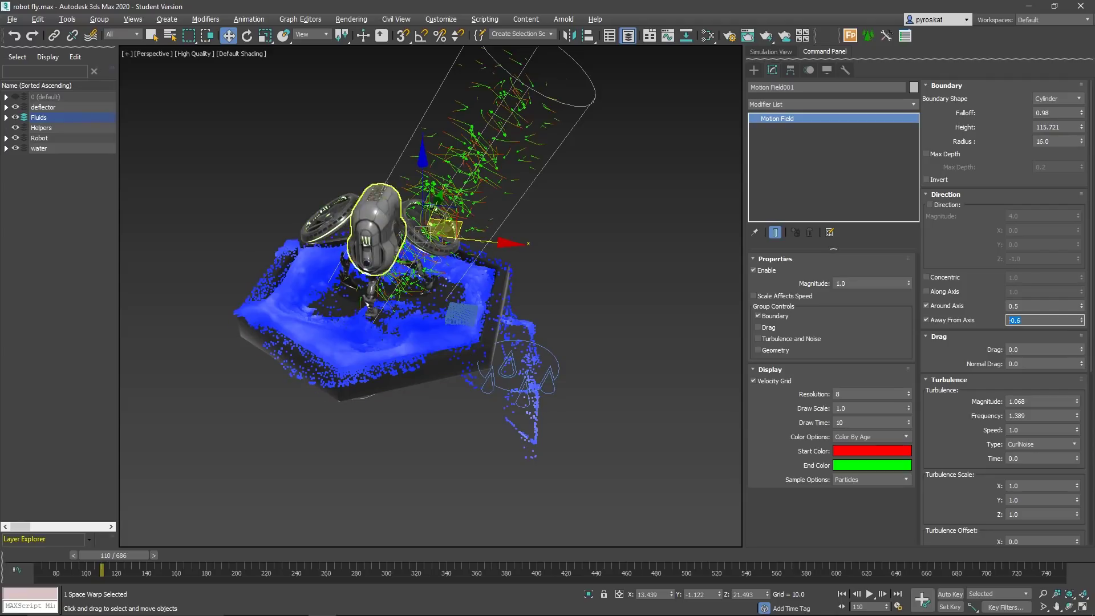
scroll(1011, 300, "down", 1)
left_click(1016, 296)
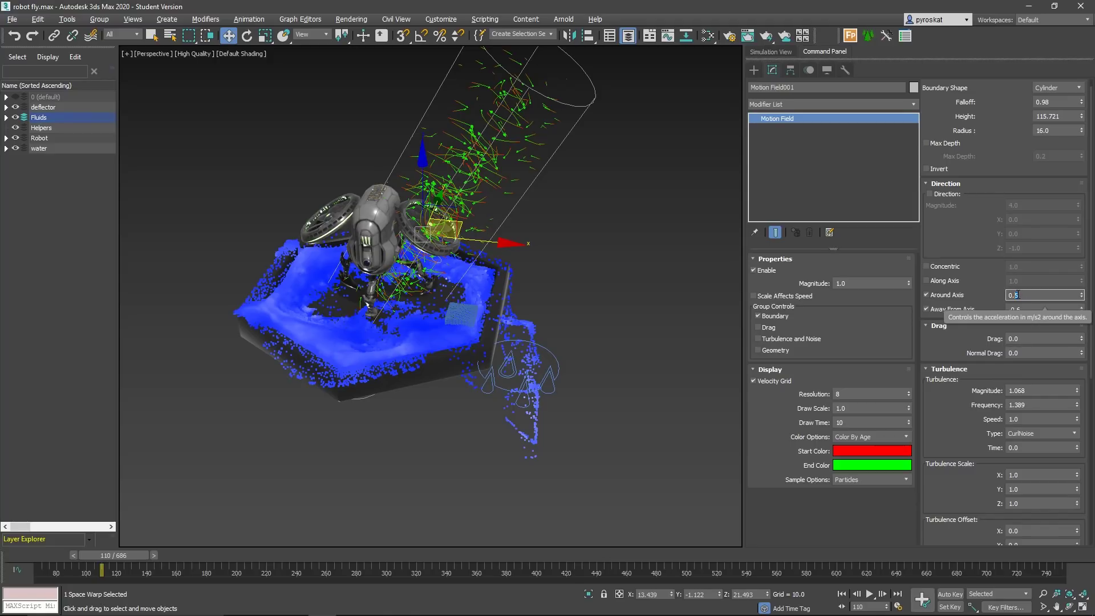
key("BackSpace")
type("3")
key("Return")
left_click(1030, 309)
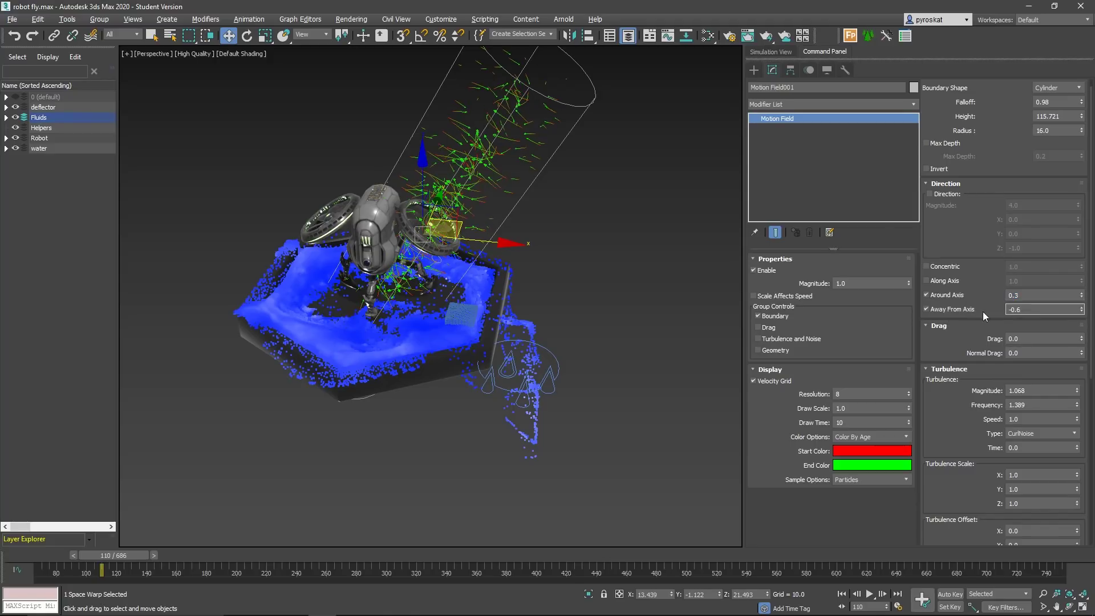
Step: Restart the liquid solve from the beginning, display the liquid parameters and examine how the water reacts below the rotor
left_click(754, 70)
left_click(756, 52)
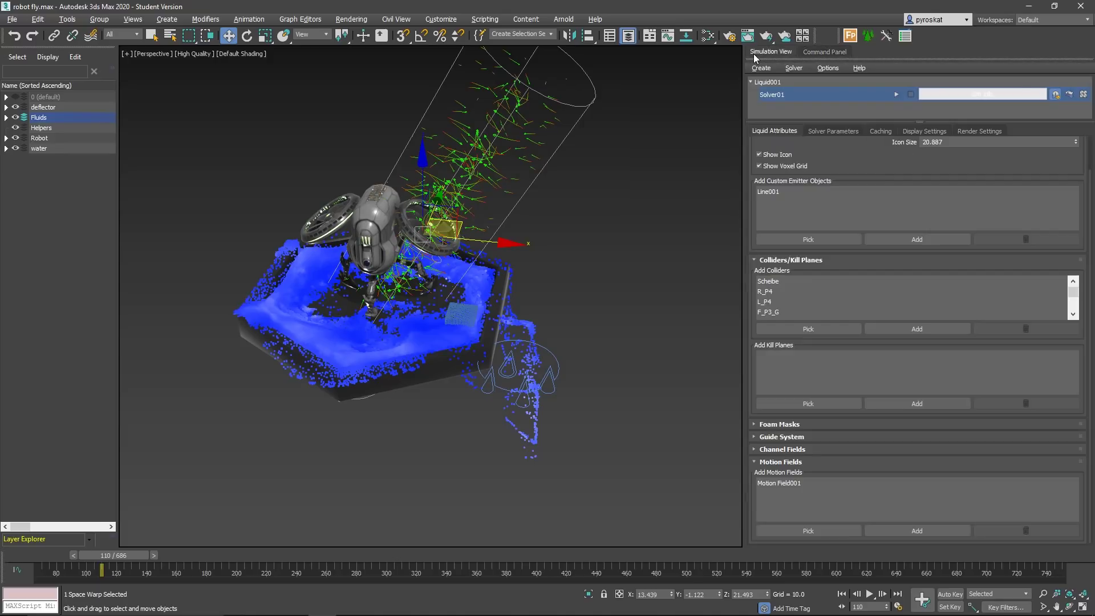
left_click(896, 94)
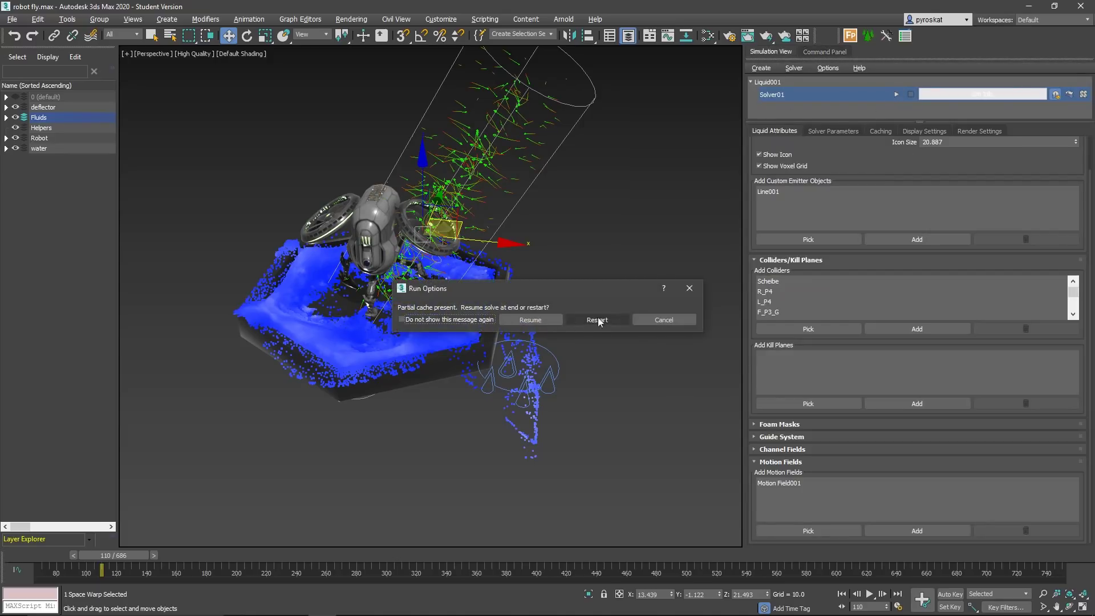
left_click(596, 320)
left_click(830, 131)
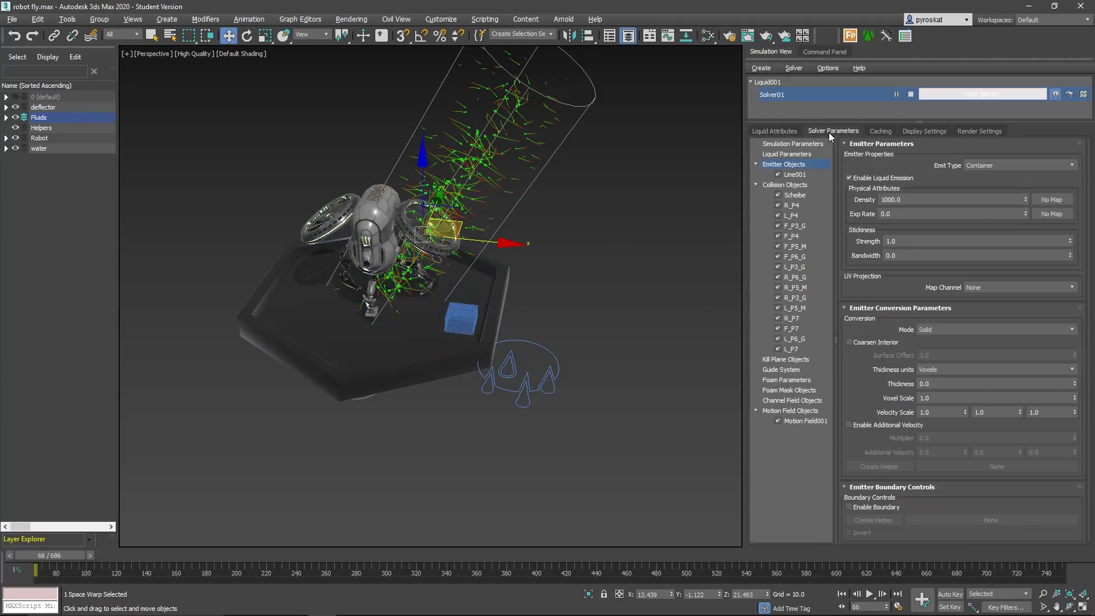
left_click(821, 153)
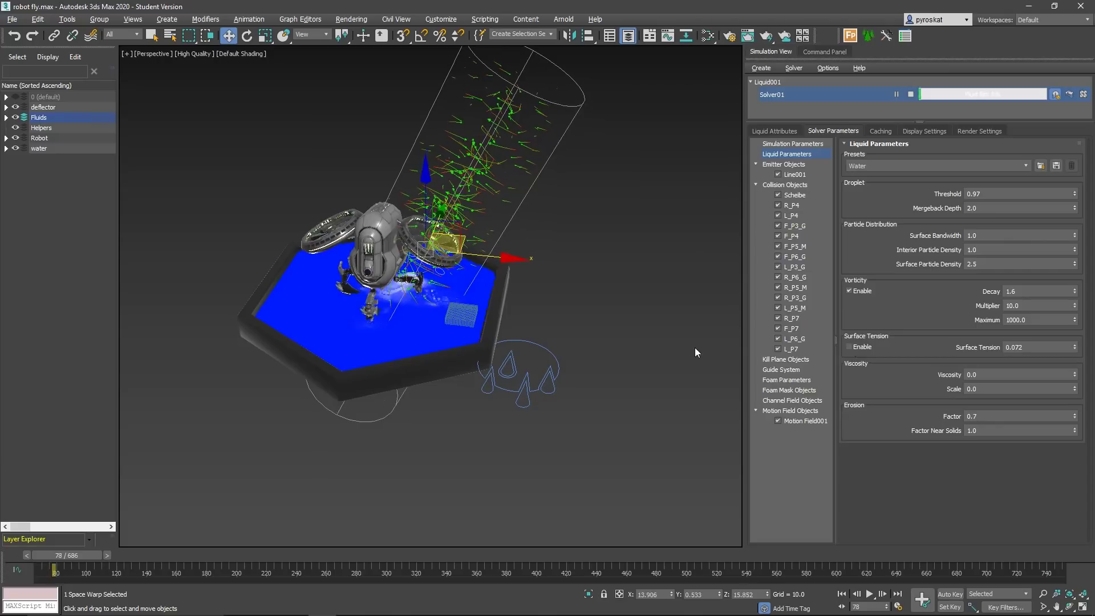
scroll(464, 227, "up", 5)
scroll(465, 227, "down", 3)
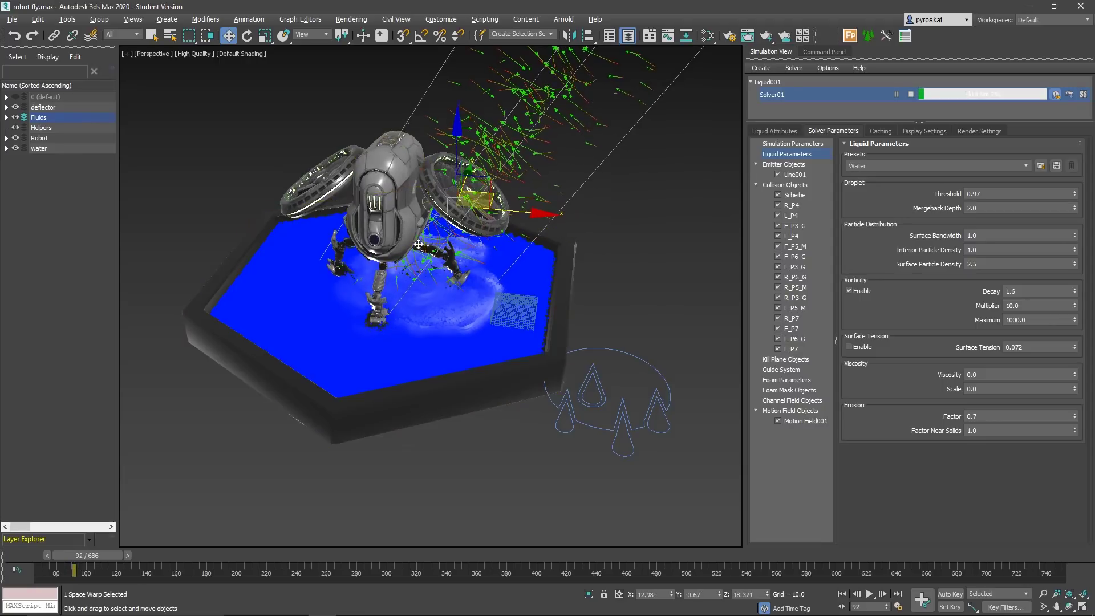
scroll(461, 234, "up", 4)
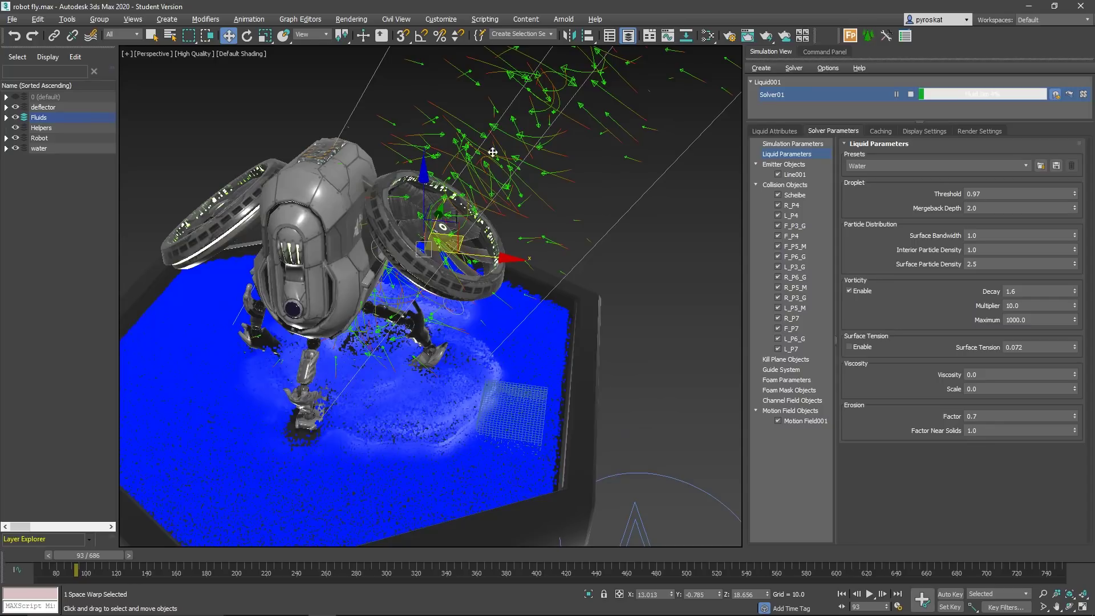
scroll(501, 196, "down", 4)
middle_click_drag(529, 158, 563, 180)
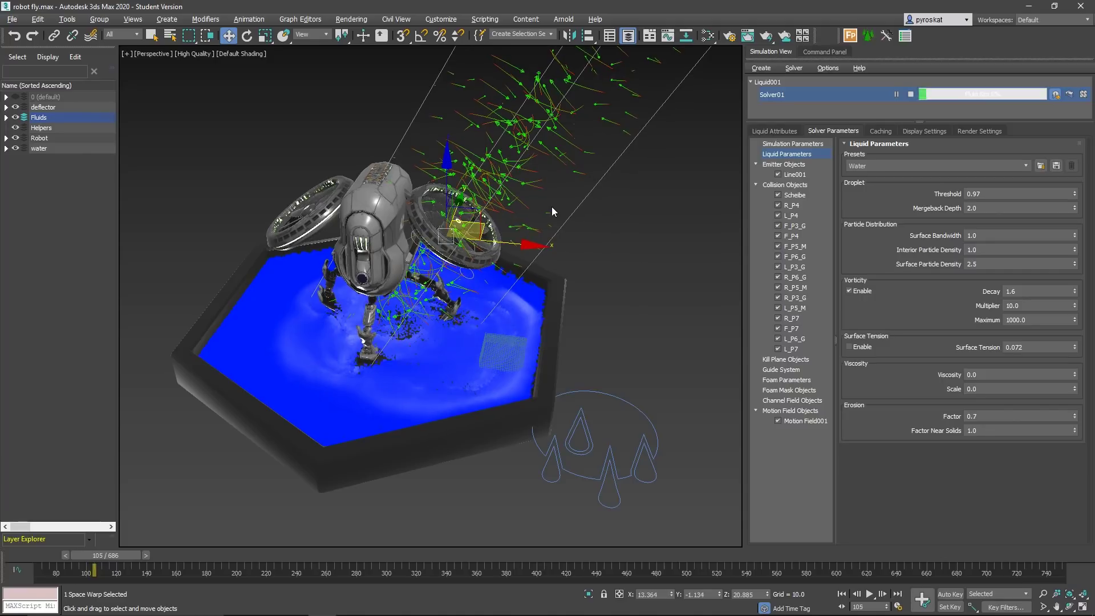
Step: Shorten the active time range so that it ends at about frame 131
right_click_drag(214, 566, 720, 576, "ctrl+alt")
right_click_drag(279, 571, 905, 571, "ctrl+alt")
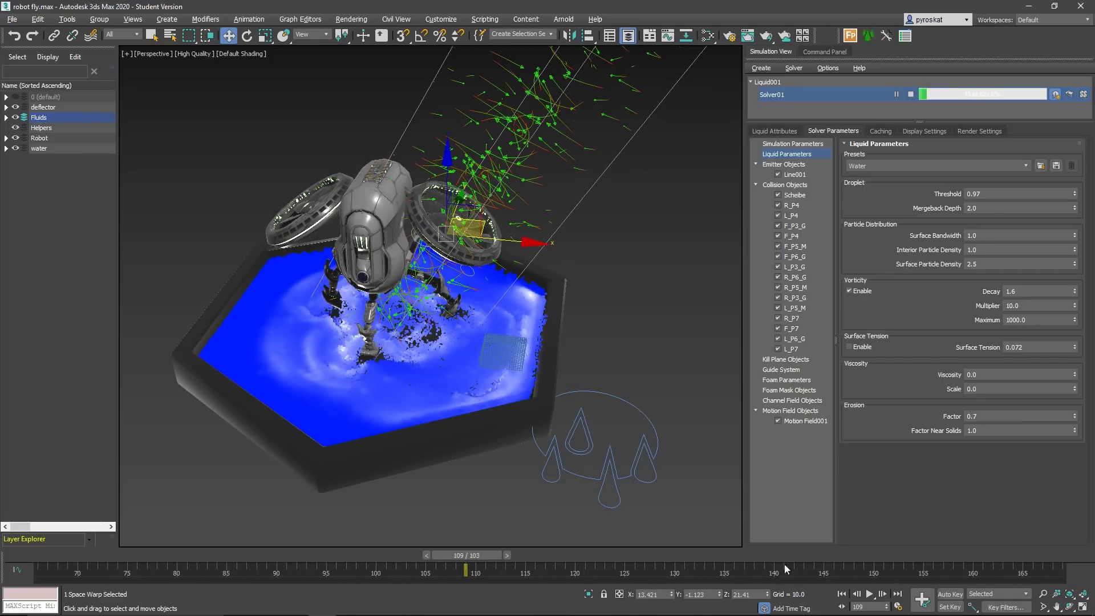
right_click_drag(520, 568, 962, 563, "ctrl+alt")
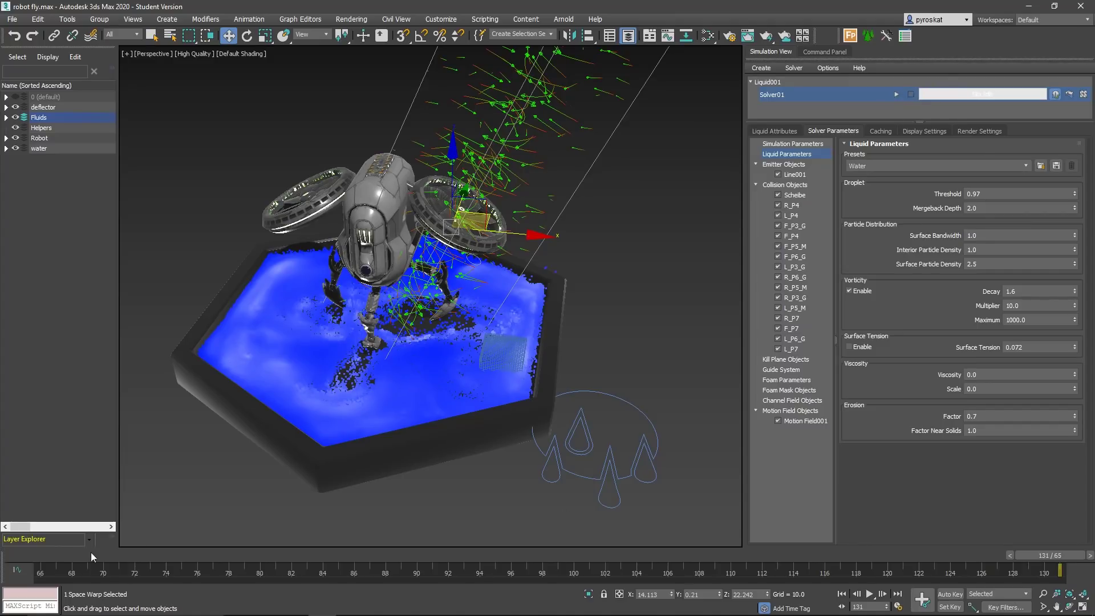
Step: Play back the solved frames, examine the water from the robot's front and reopen the motion field's settings
left_click(64, 556)
left_click(869, 593)
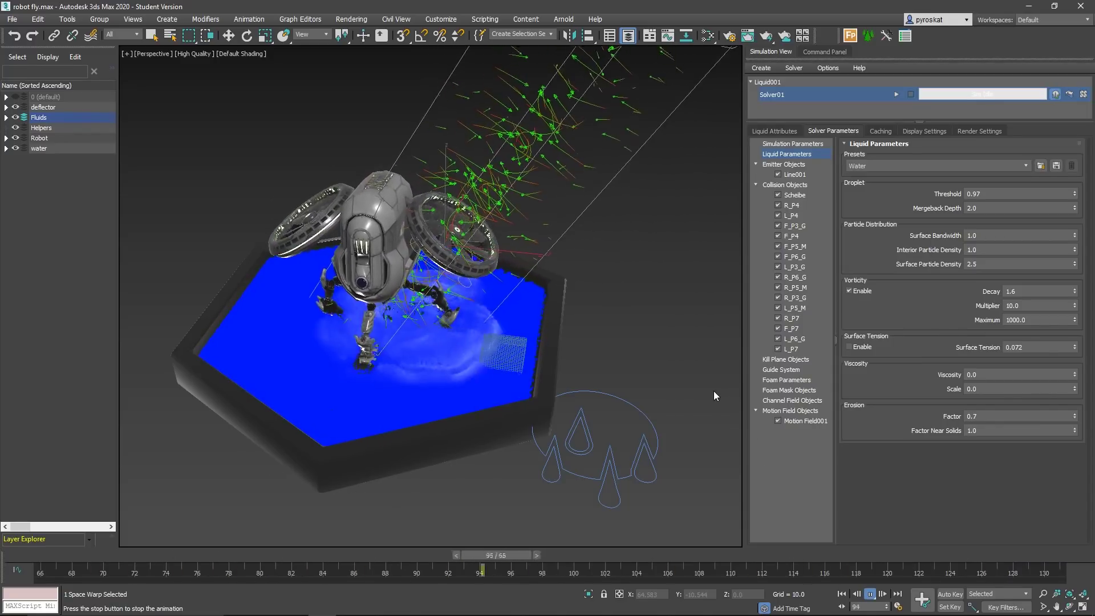
middle_click_drag(651, 391, 505, 336, "alt")
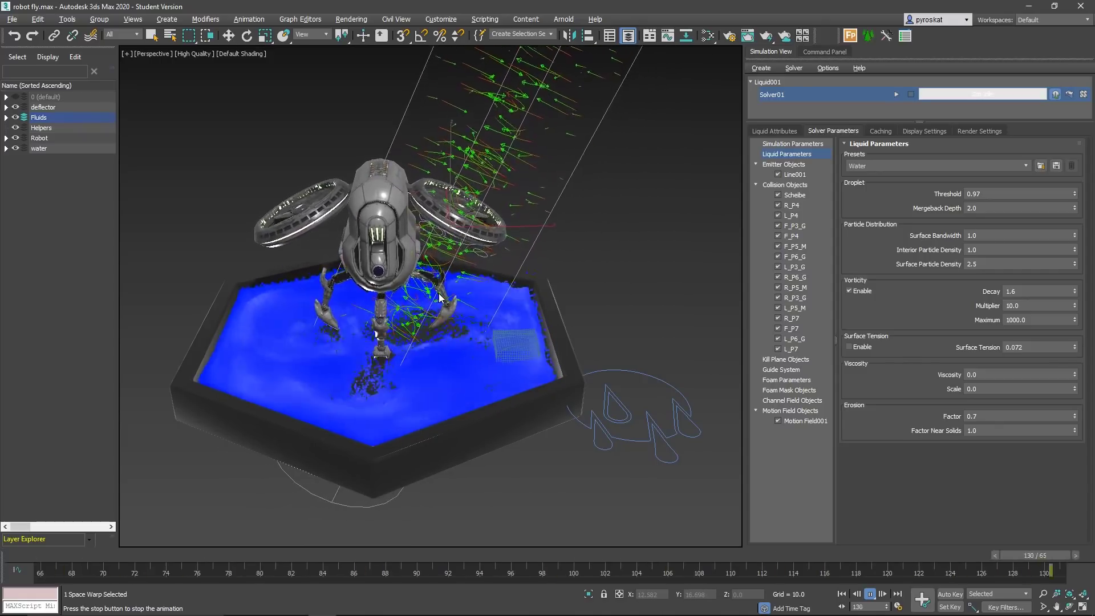
left_click(868, 593)
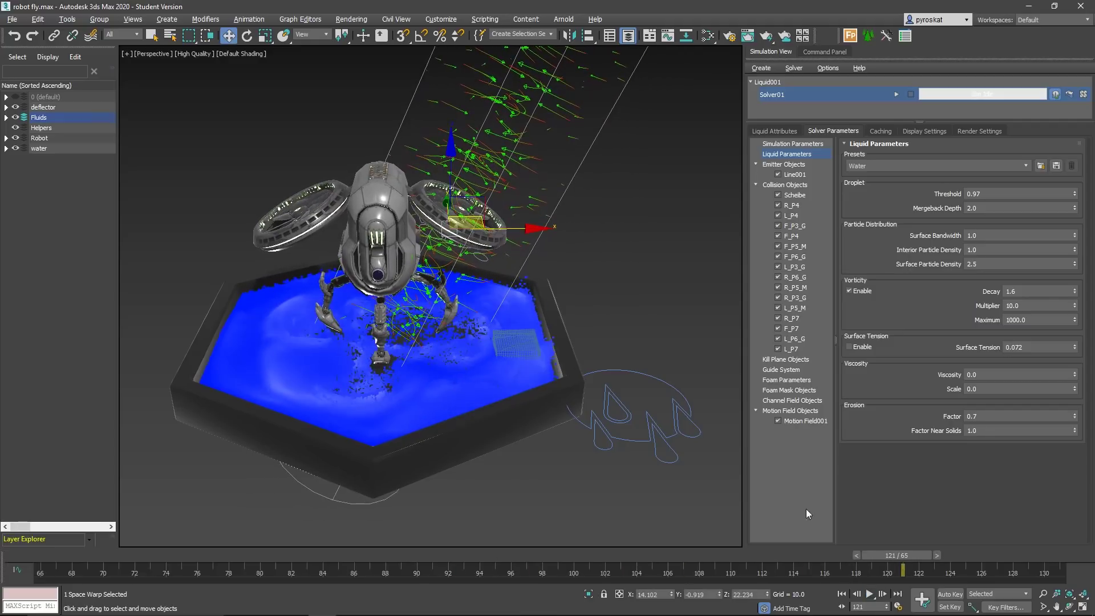
left_click(821, 51)
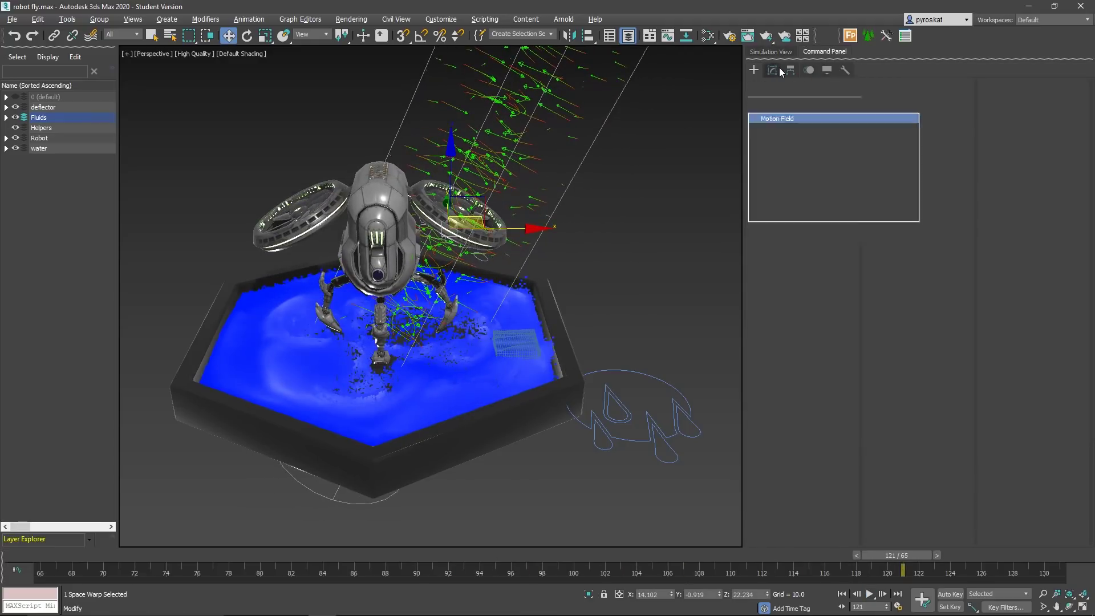
Step: Set the motion field's Around Axis strength to 0.45 and its Away From Axis strength to -0.75
left_click(772, 69)
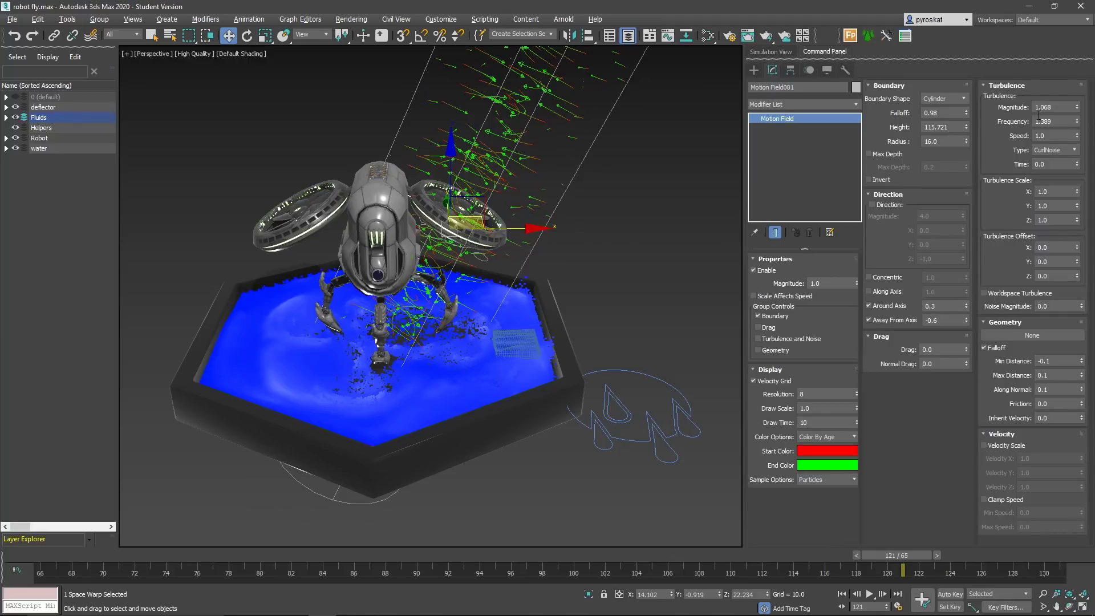
left_click(940, 306)
key("Return")
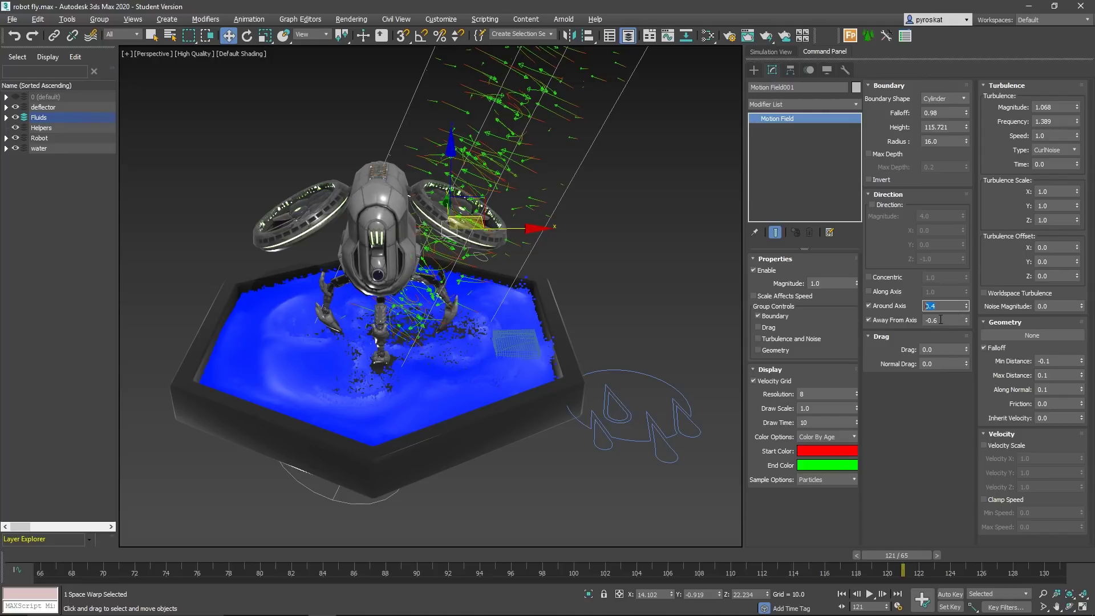
left_click_drag(968, 325, 968, 330)
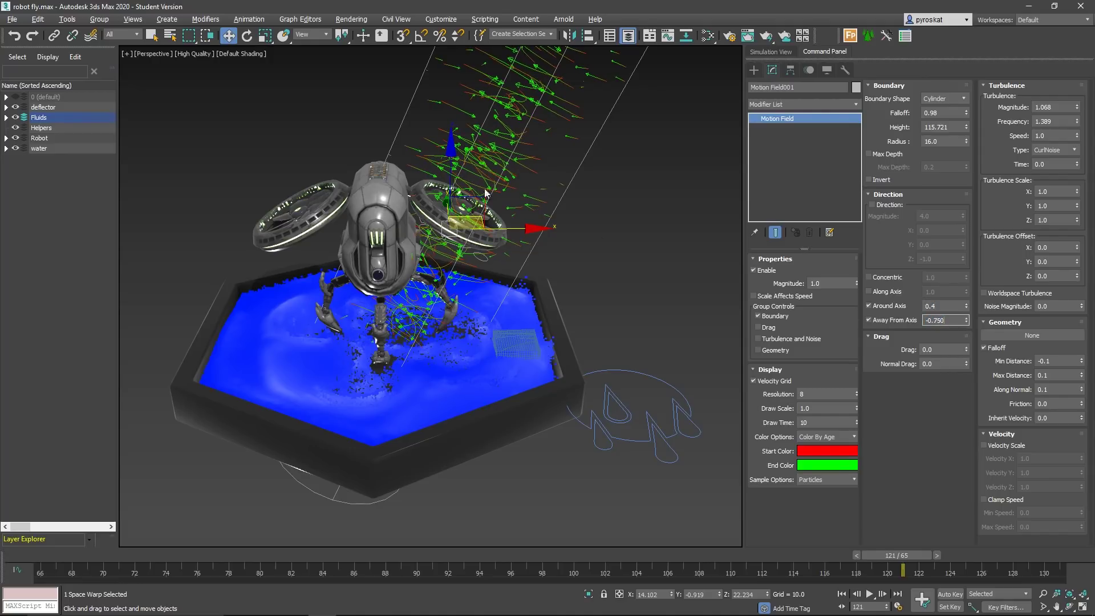
left_click(941, 305)
type("5")
key("Return")
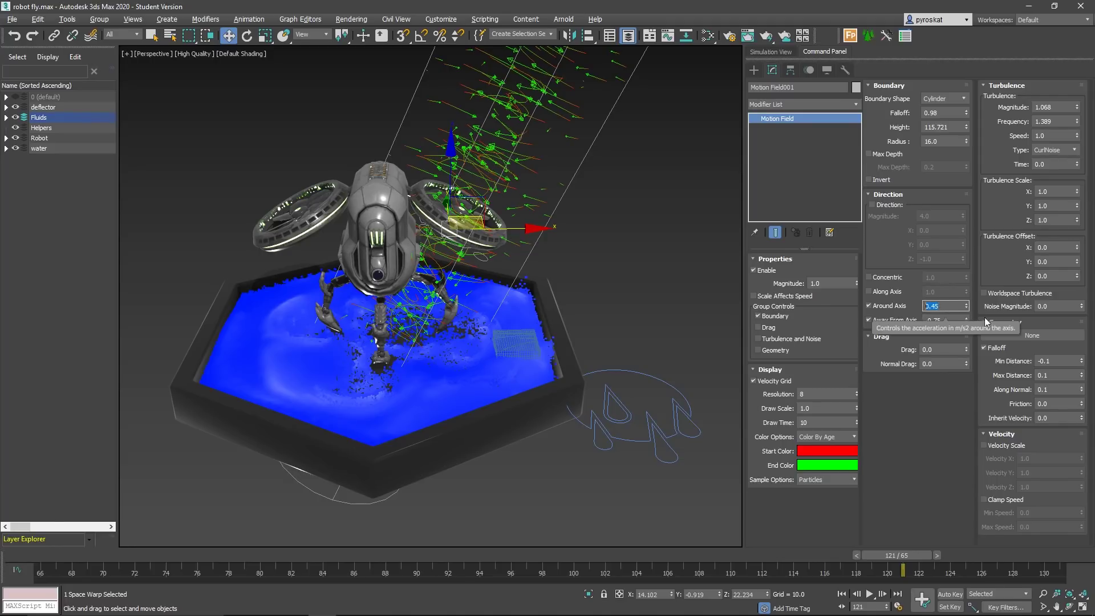
left_click(924, 320)
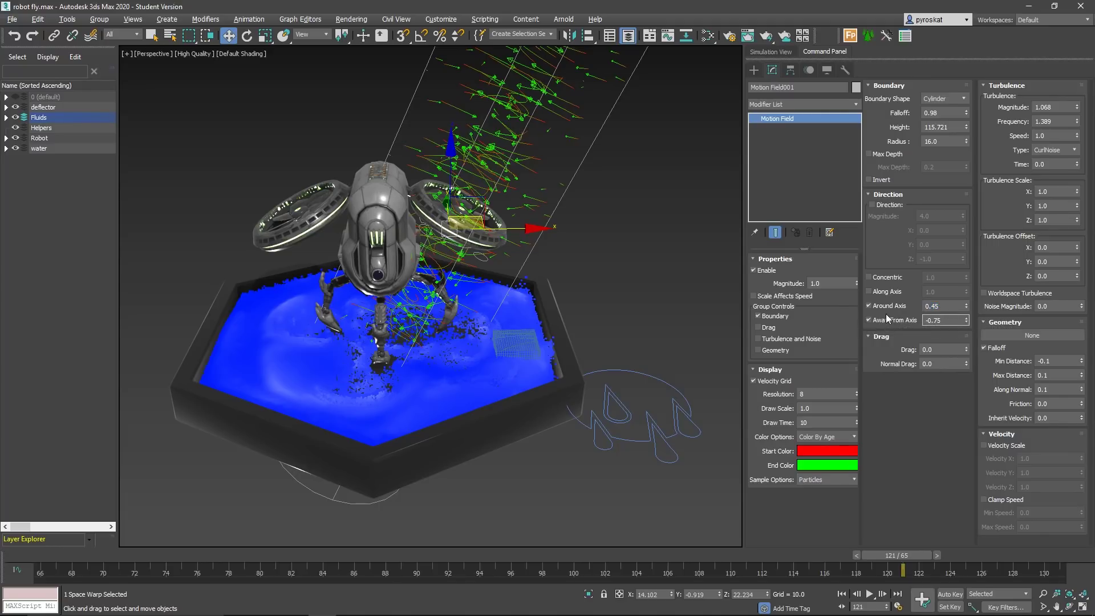
Step: Enable the motion field's directional force and set its direction magnitude to 3.0
left_click(871, 205)
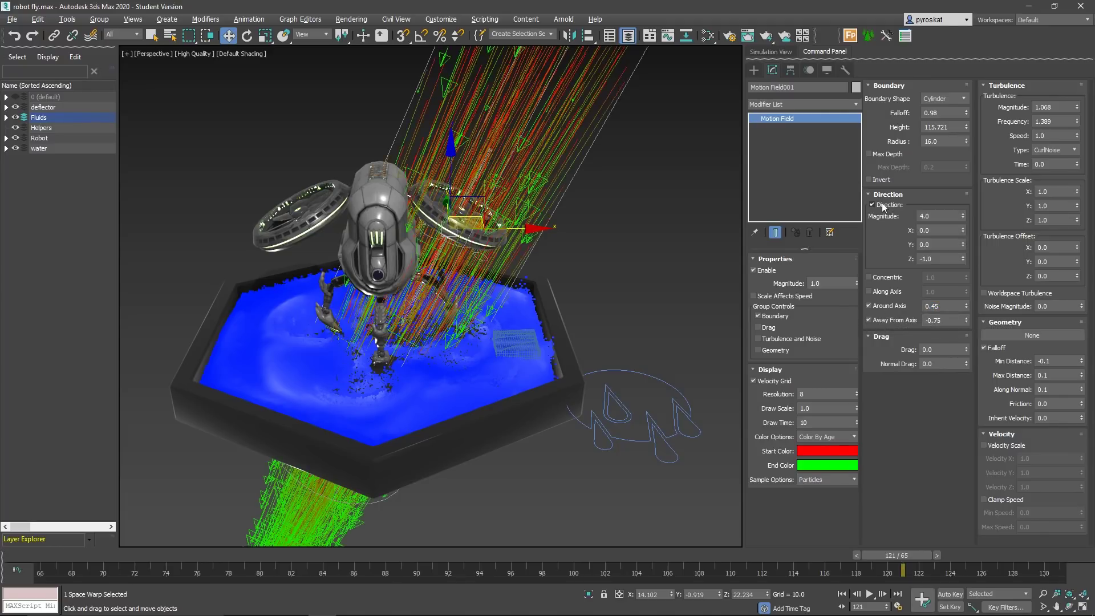
middle_click_drag(507, 256, 537, 154)
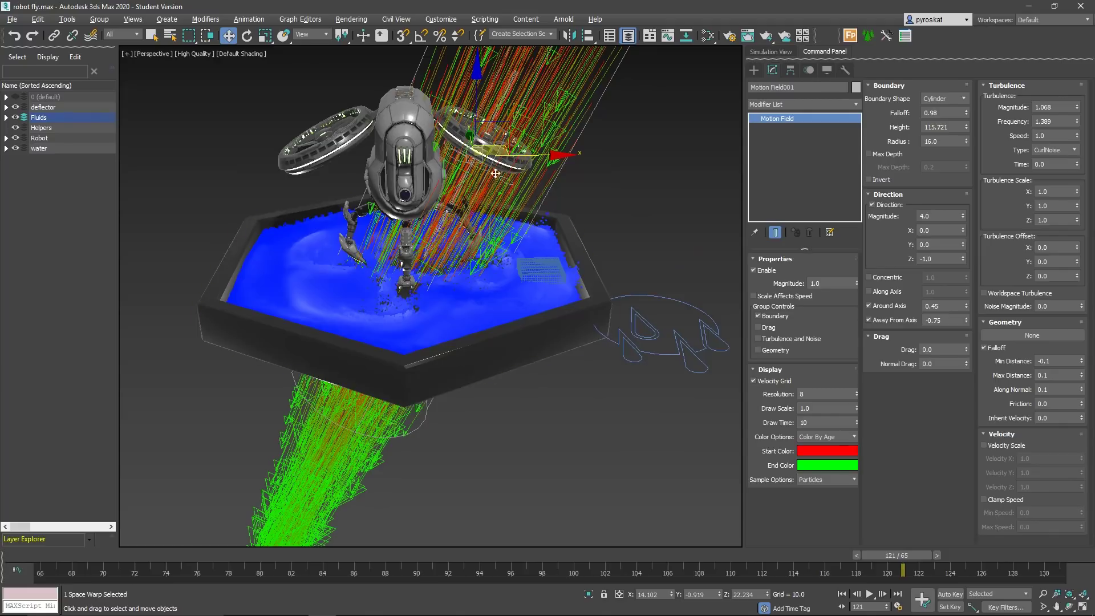
left_click(942, 215)
type("3")
key("Return")
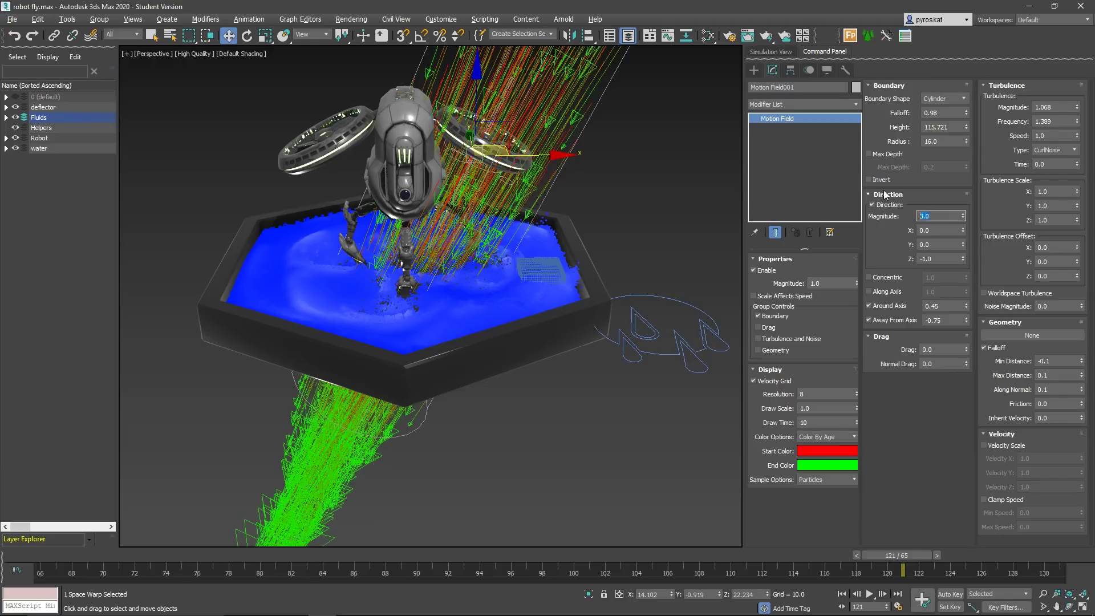
mouse_move(674, 237)
middle_mouse_down("alt")
mouse_move(644, 245)
mouse_move(658, 245)
middle_mouse_up("alt")
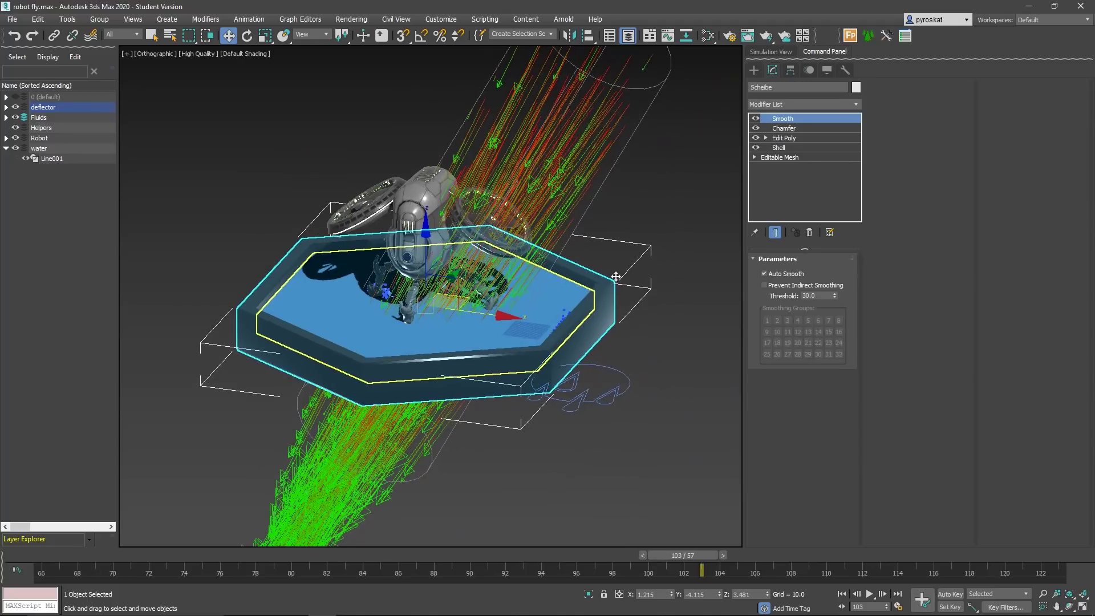
Step: Create a plane much larger than the pool and move it so that it is roughly centred on the pool
left_click(753, 70)
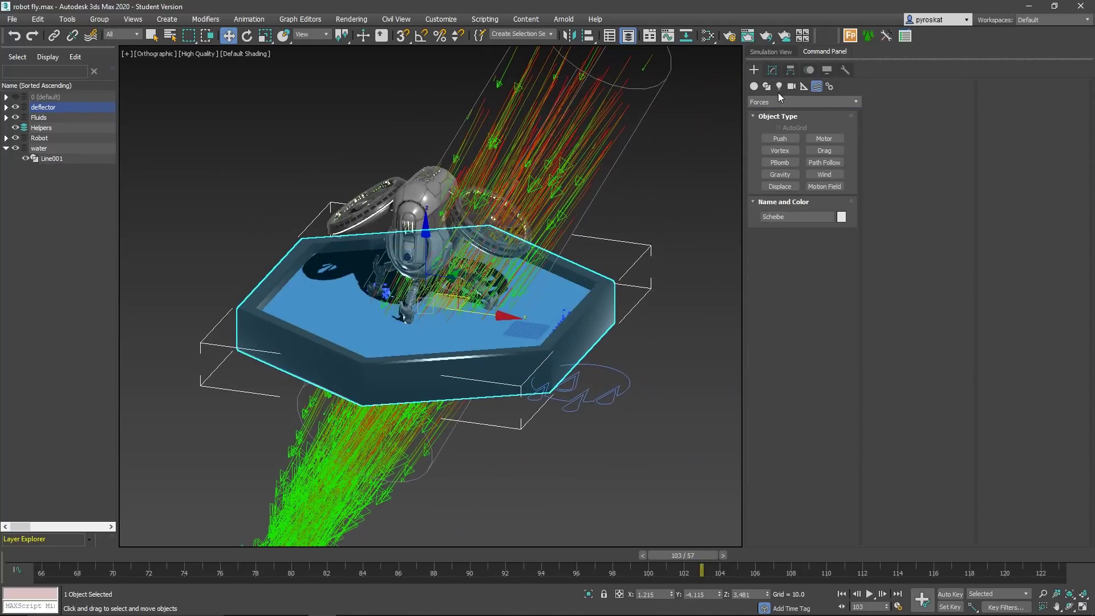
left_click(754, 86)
left_click(765, 102)
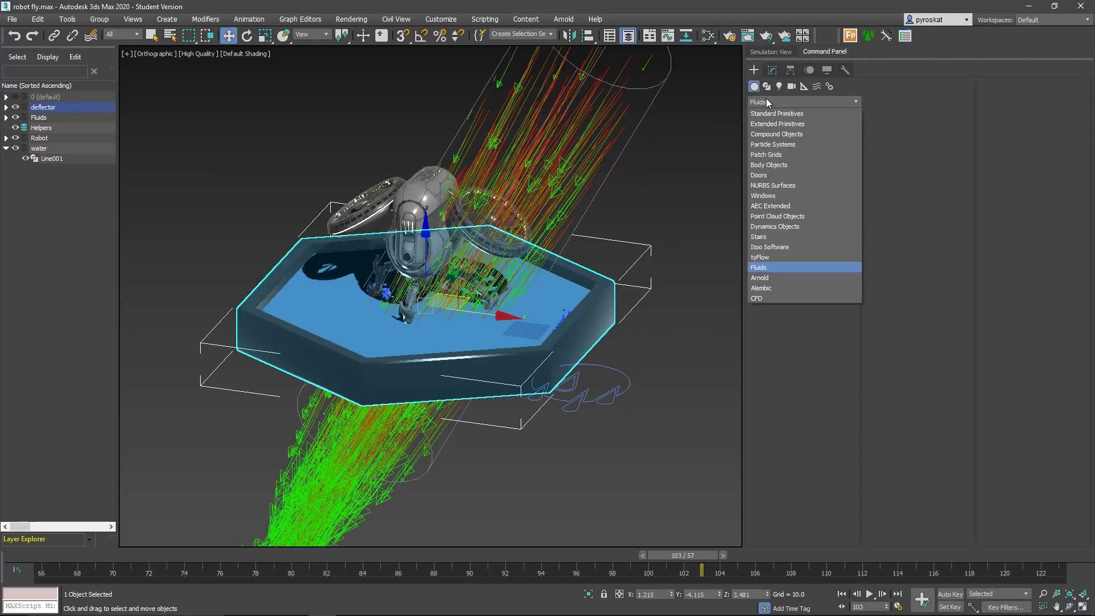
left_click(838, 112)
left_click(824, 188)
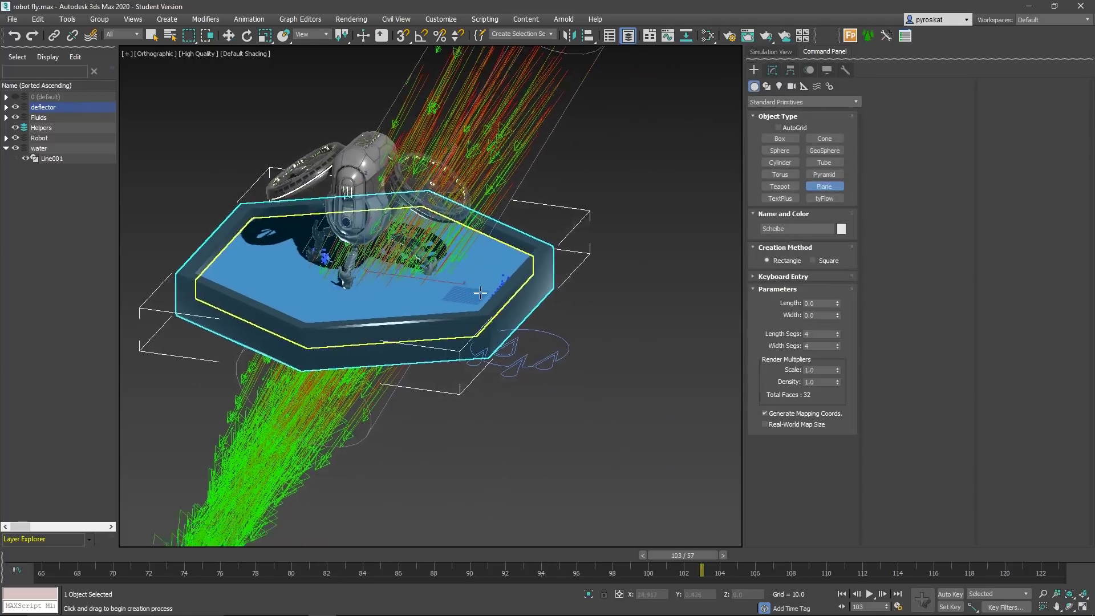
scroll(419, 235, "down", 5)
left_click_drag(692, 219, 99, 386)
key("w")
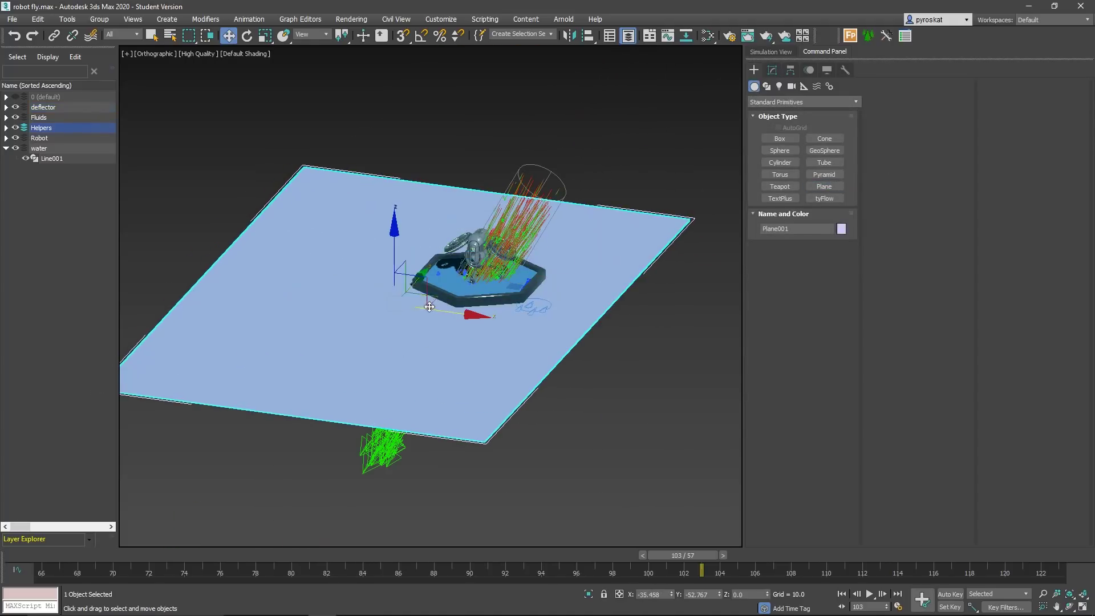
left_click_drag(438, 282, 522, 262)
scroll(560, 158, "up", 5)
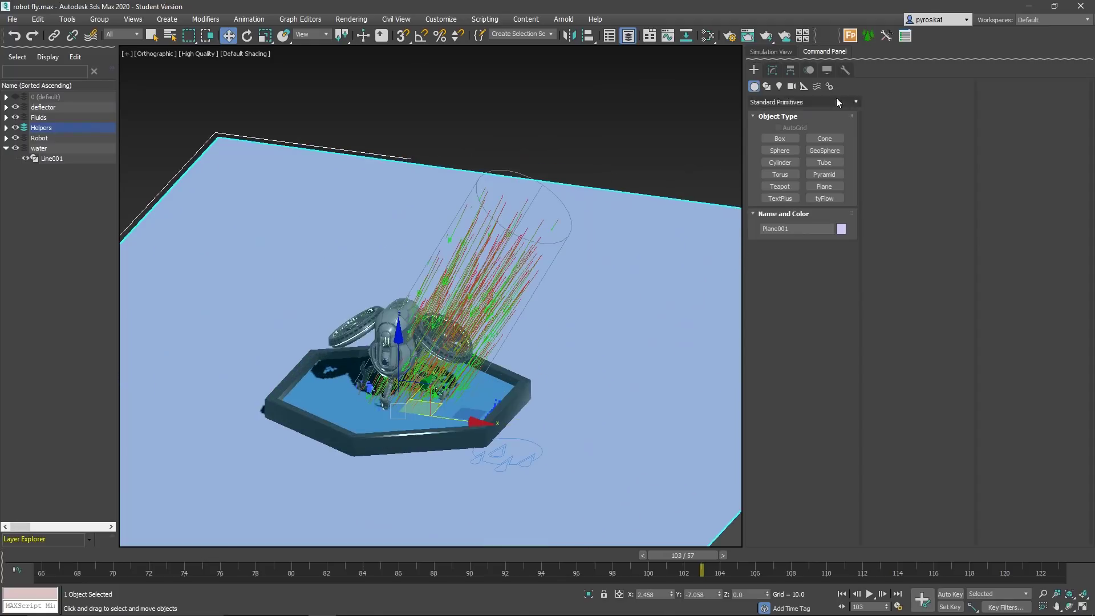
Step: Add the new plane to the liquid as a kill plane and lower it below the pool to about Z -8.7
left_click(779, 55)
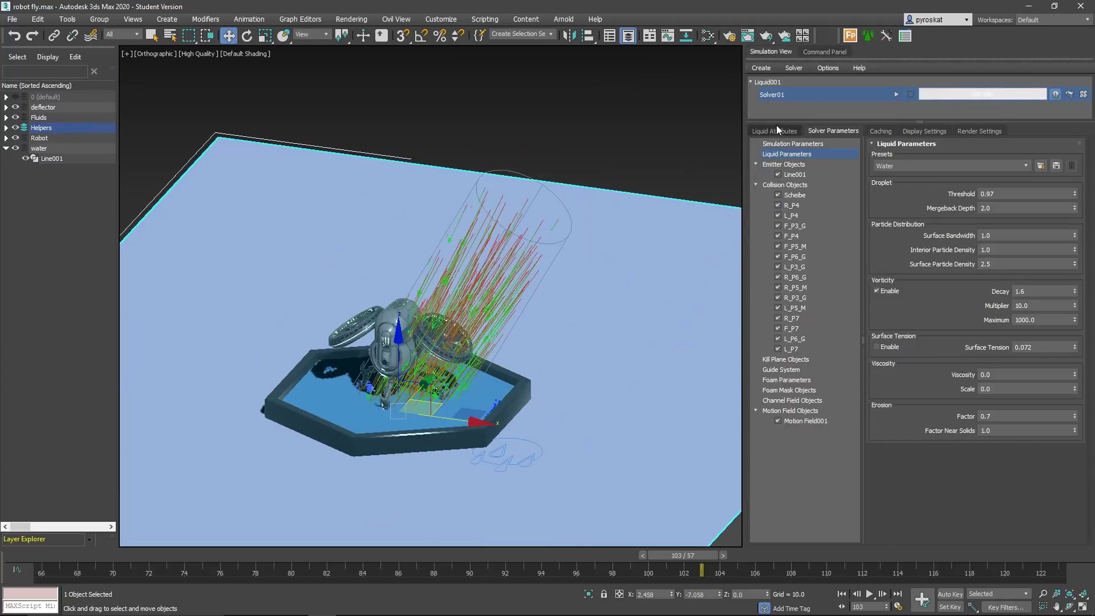
left_click(808, 403)
left_click(600, 399)
middle_click_drag(600, 399, 413, 296)
key("w")
left_click_drag(405, 242, 400, 270)
middle_click_drag(400, 271, 436, 356, "alt")
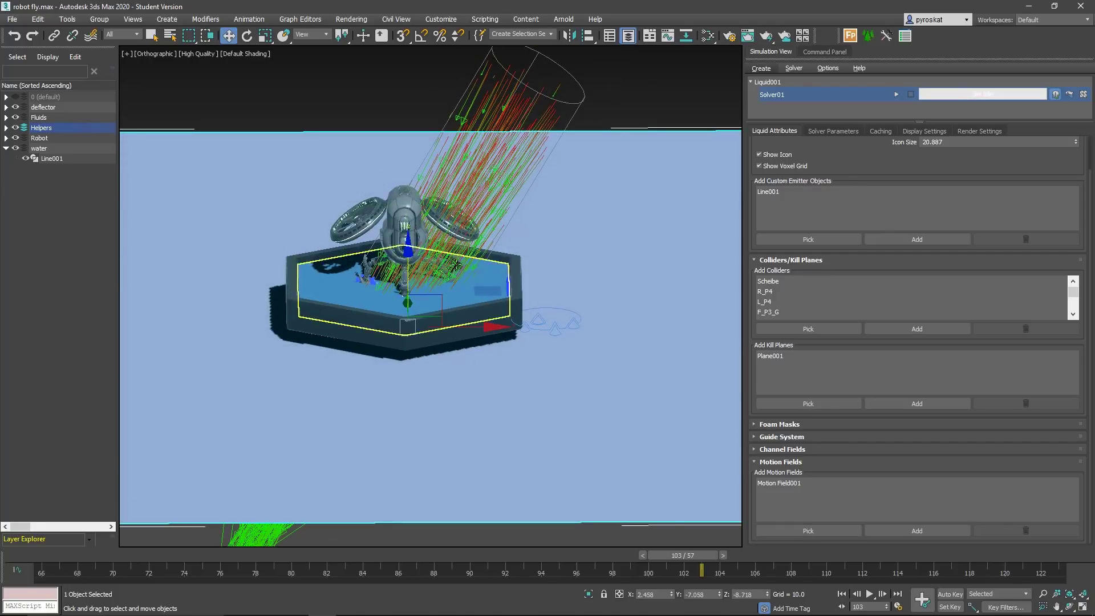
middle_click_drag(459, 356, 459, 308, "alt")
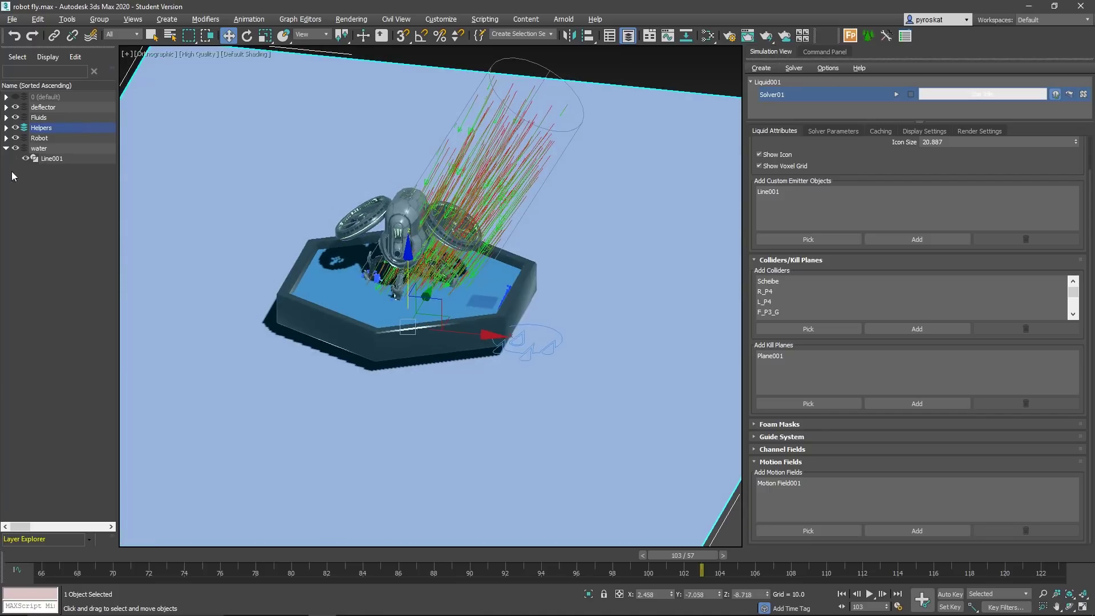
Step: Hide the Helpers layer and list the Fluids layer's objects with the motion field selected
left_click(16, 128)
left_click(35, 117)
left_click(6, 117)
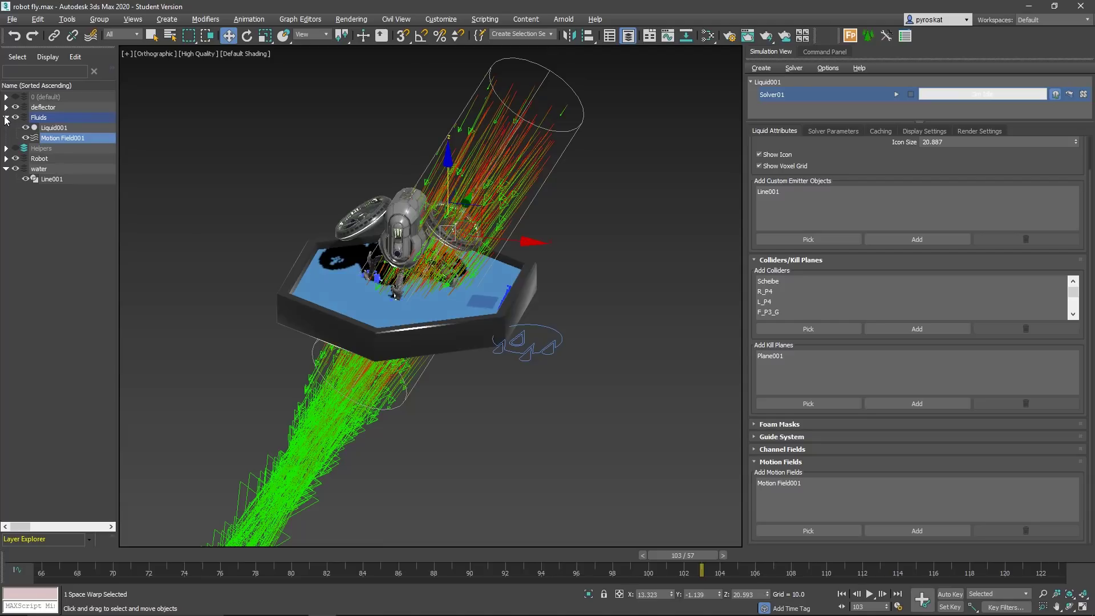
scroll(472, 275, "up", 4)
Step: Extend the active time range back to frame 0 and go to the first frame
left_click(48, 556)
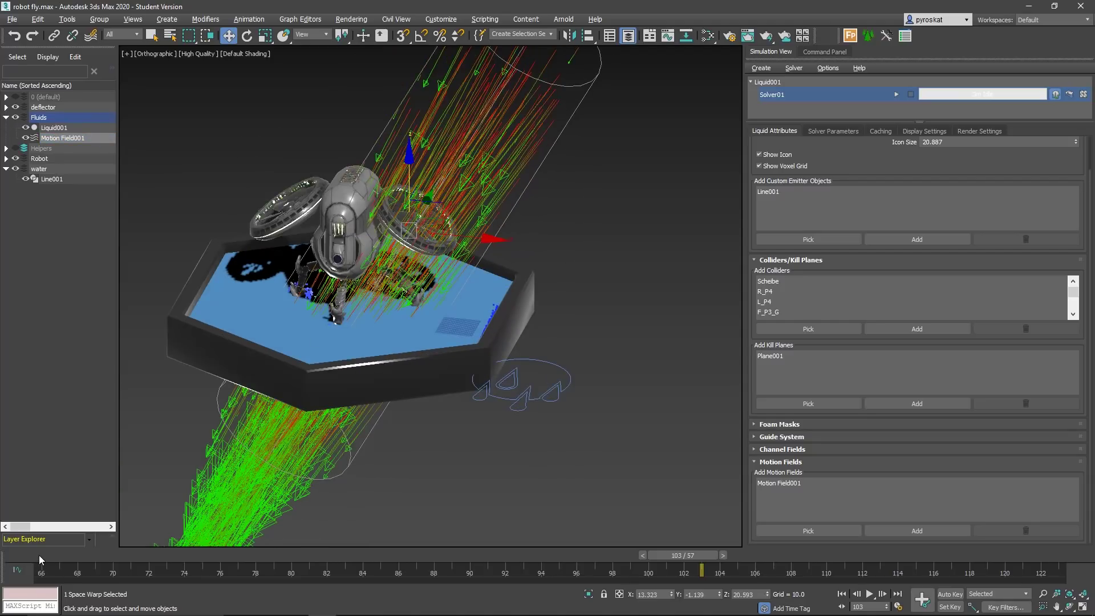
left_click_drag(221, 563, 160, 572, "ctrl+alt")
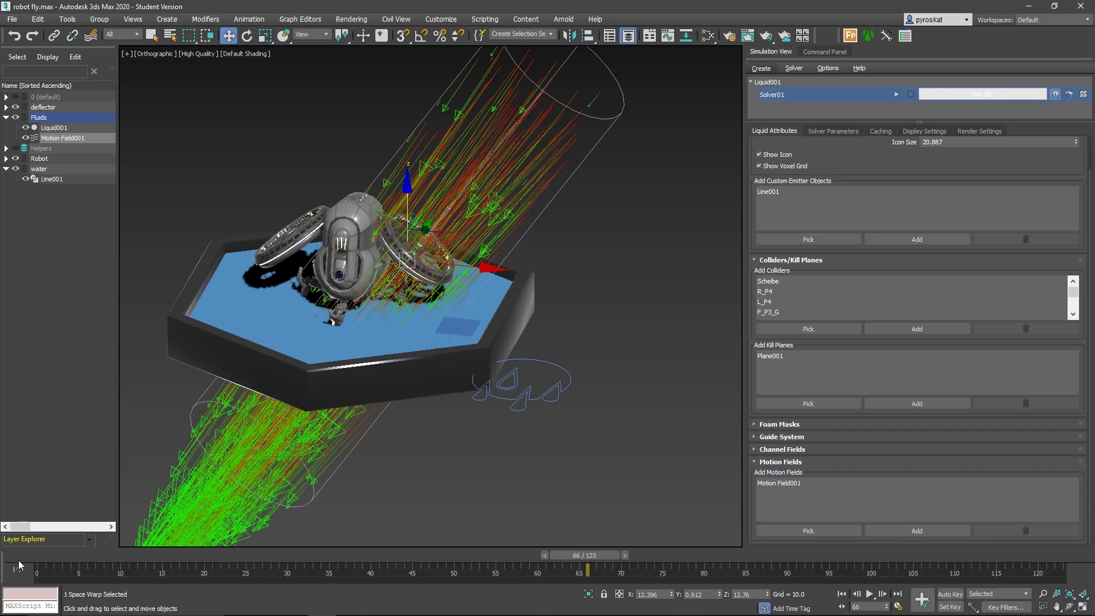
key("Home")
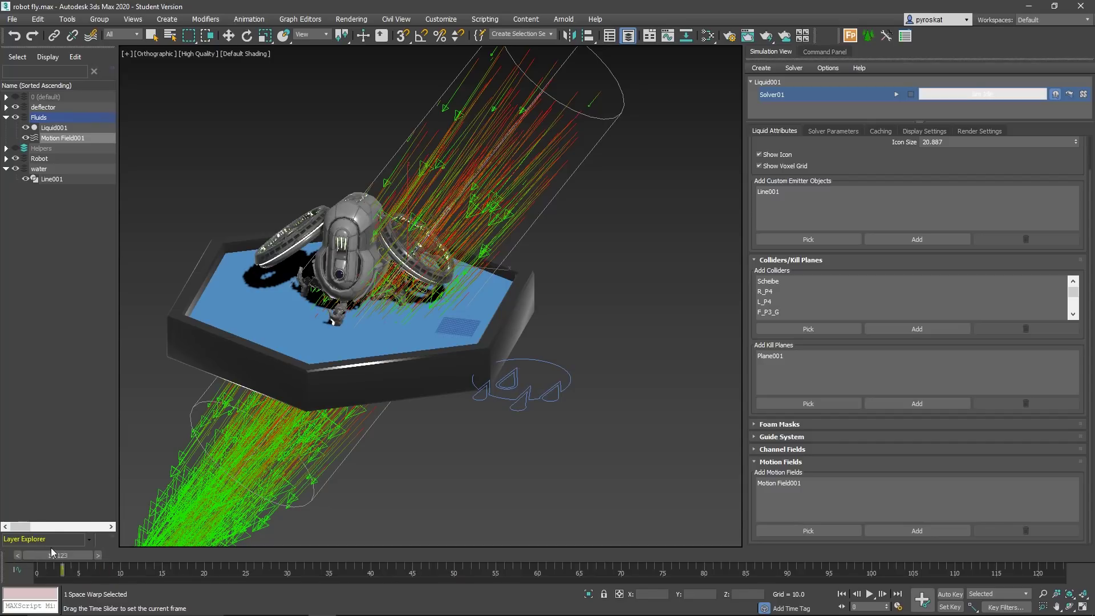
Step: With Auto Key on, animate the motion field's overall magnitude, keying 0 at about frame 28 and 0.03 at frame 37
left_click(821, 52)
left_click(771, 70)
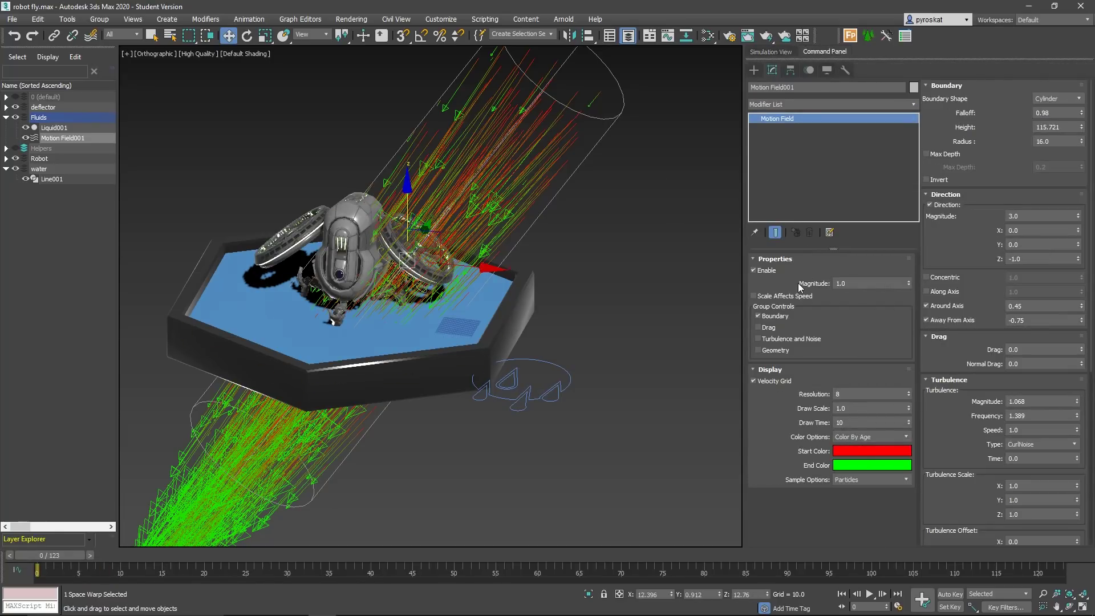
left_click(950, 593)
middle_click_drag(536, 304, 538, 318)
left_click_drag(54, 556, 281, 501)
key("w")
left_click(908, 284)
left_click_drag(290, 556, 371, 554)
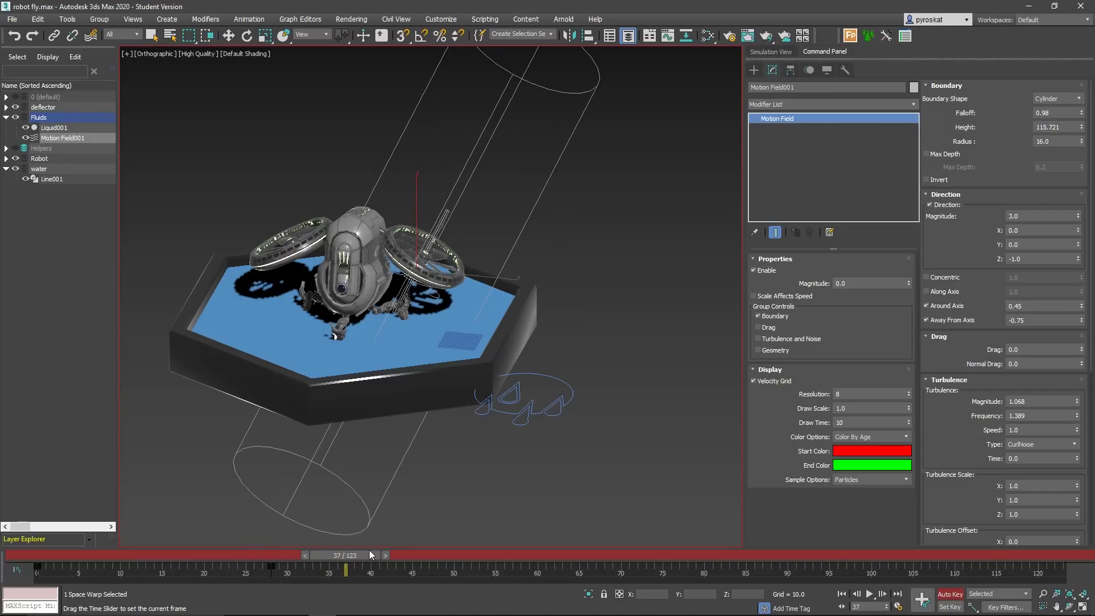
left_click(852, 282)
type("0.03")
key("Return")
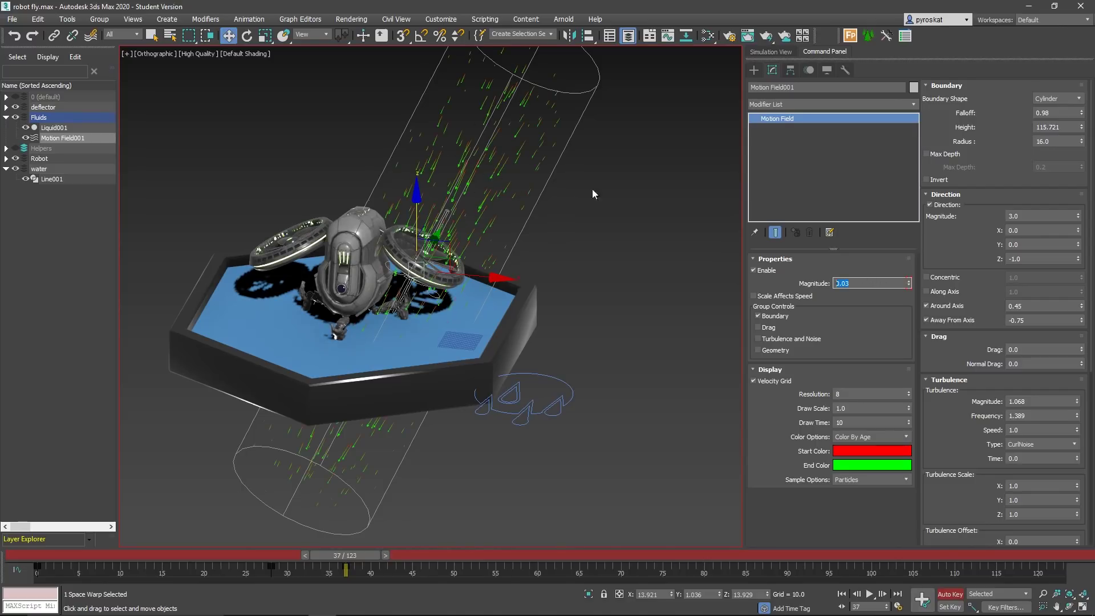
Step: Key further changes to the motion field's magnitude after frame 37, bringing it back to 0 before frame 102
left_click(859, 283)
left_click_drag(357, 556, 505, 562)
key("w")
right_click(908, 286)
left_click(910, 282)
left_click(911, 282)
left_click_drag(489, 557, 647, 536)
right_click(909, 284)
key("w")
left_click(908, 281)
Step: Key the motion field's magnitude at 0.7 on frame 102 and turn off Auto Key
left_click_drag(658, 550, 875, 531)
left_click(867, 282)
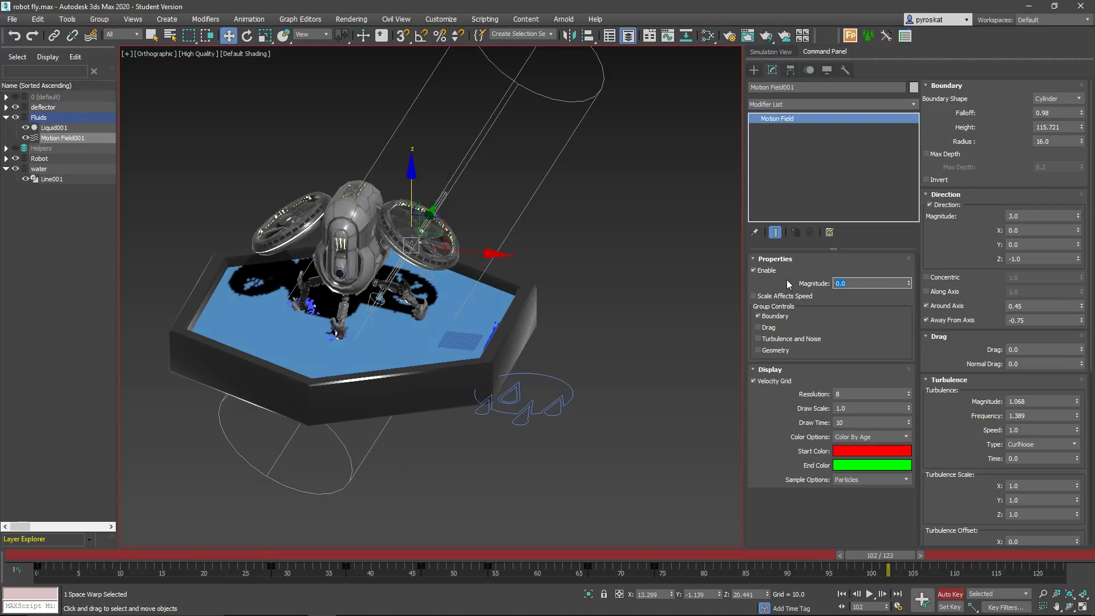
type(".")
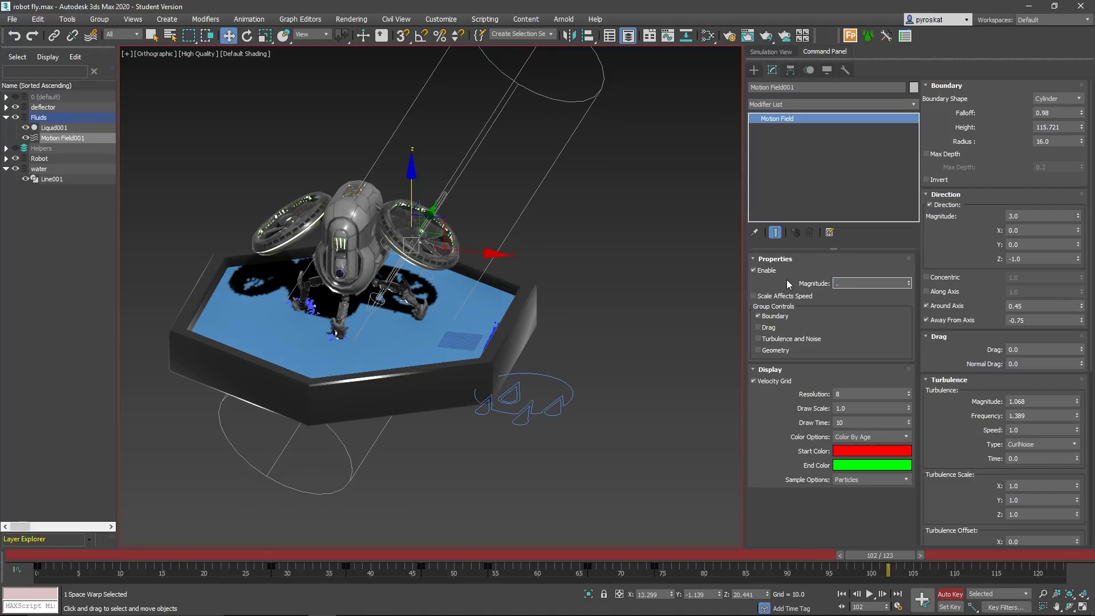
type("7")
key("Return")
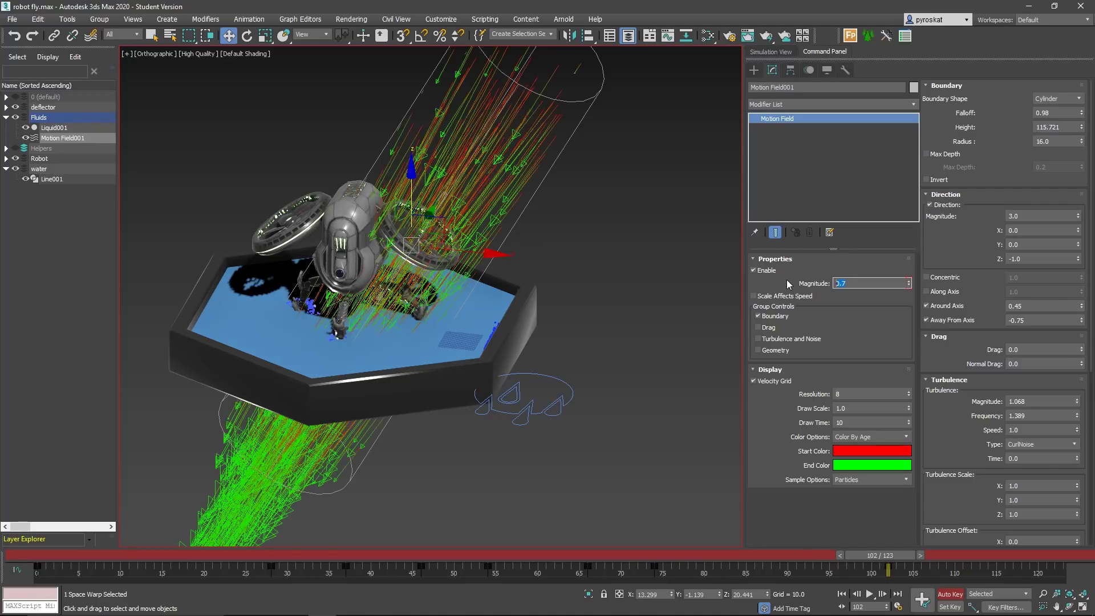
left_click(952, 595)
Step: Extend the active time range to end at frame 598 and return to the first frame
right_click_drag(1044, 570, 768, 573, "ctrl+alt")
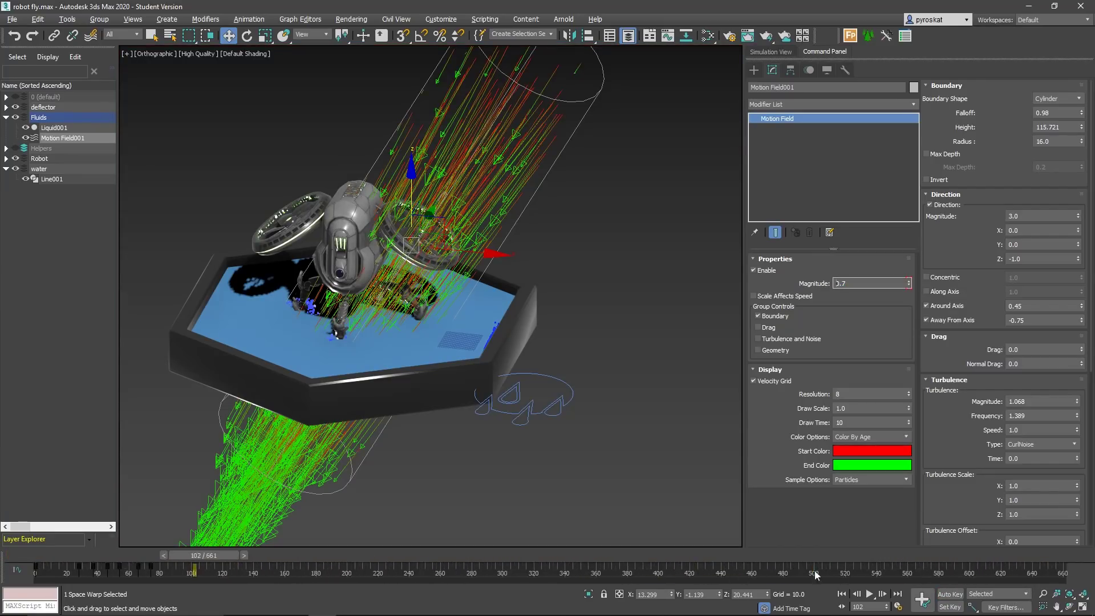
left_click_drag(180, 557, 935, 528)
key("w")
right_click_drag(905, 565, 1003, 590, "ctrl+alt")
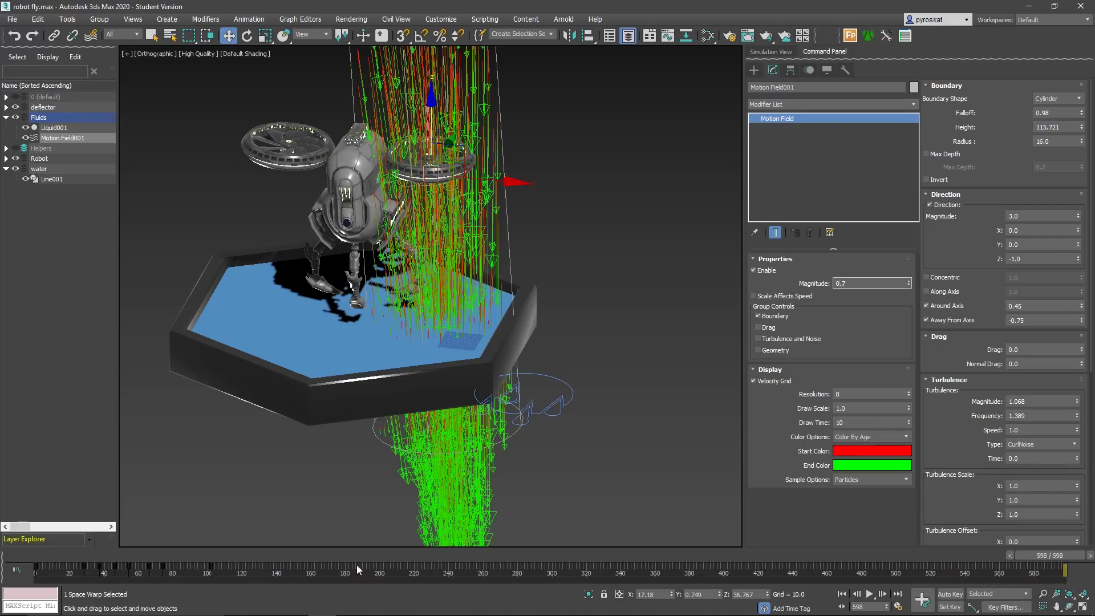
left_click(9, 559)
Step: Display the liquid's simulation settings and start the Solver01 solve
key("alt+Tab")
key("alt+Tab")
key("alt+Tab")
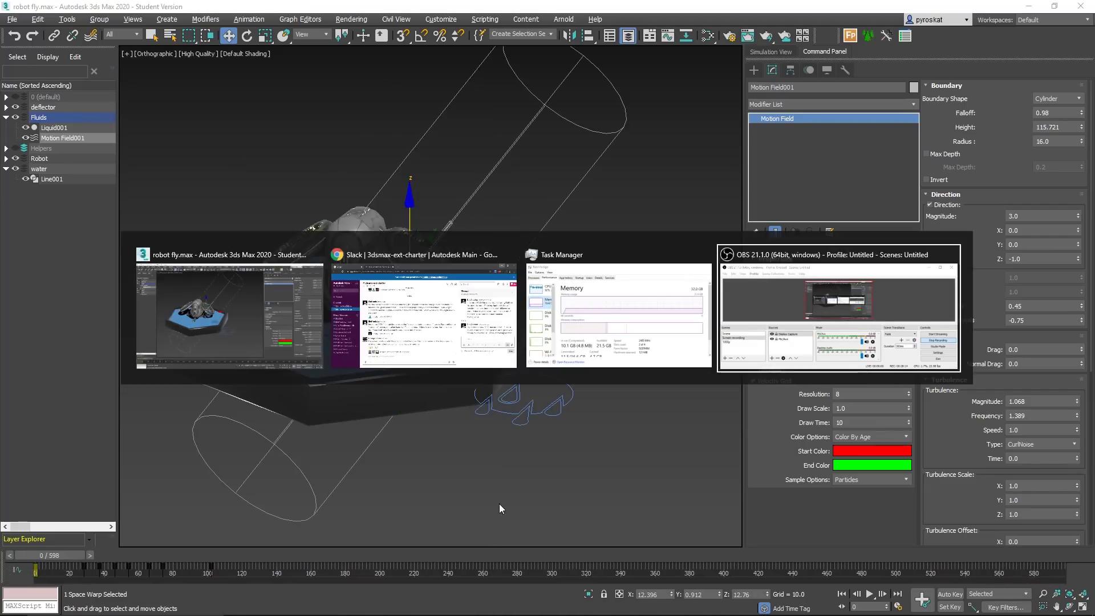
left_click(768, 53)
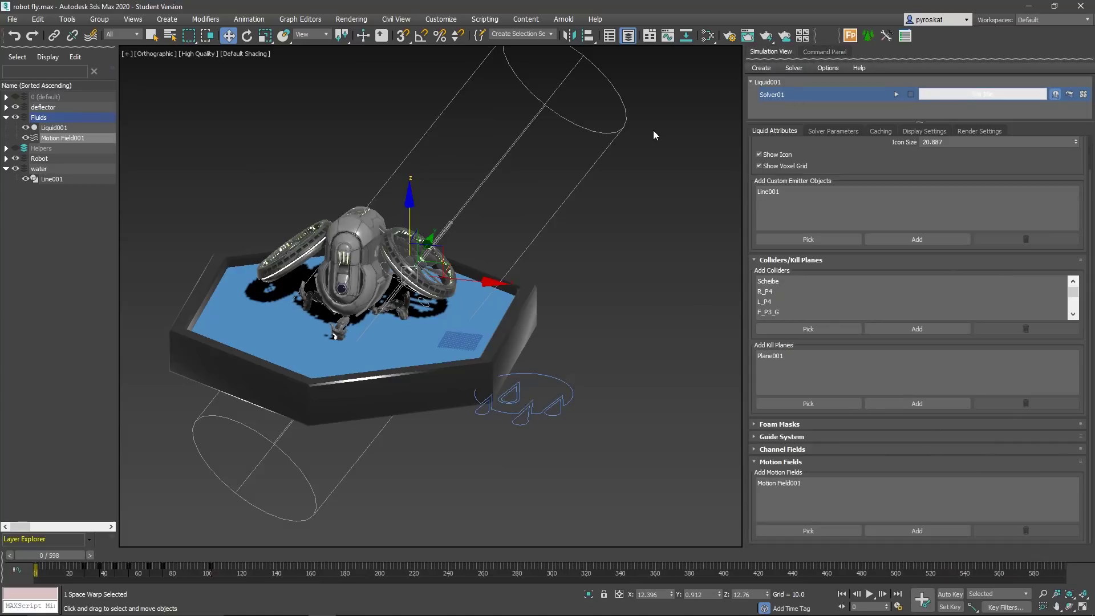
left_click(896, 95)
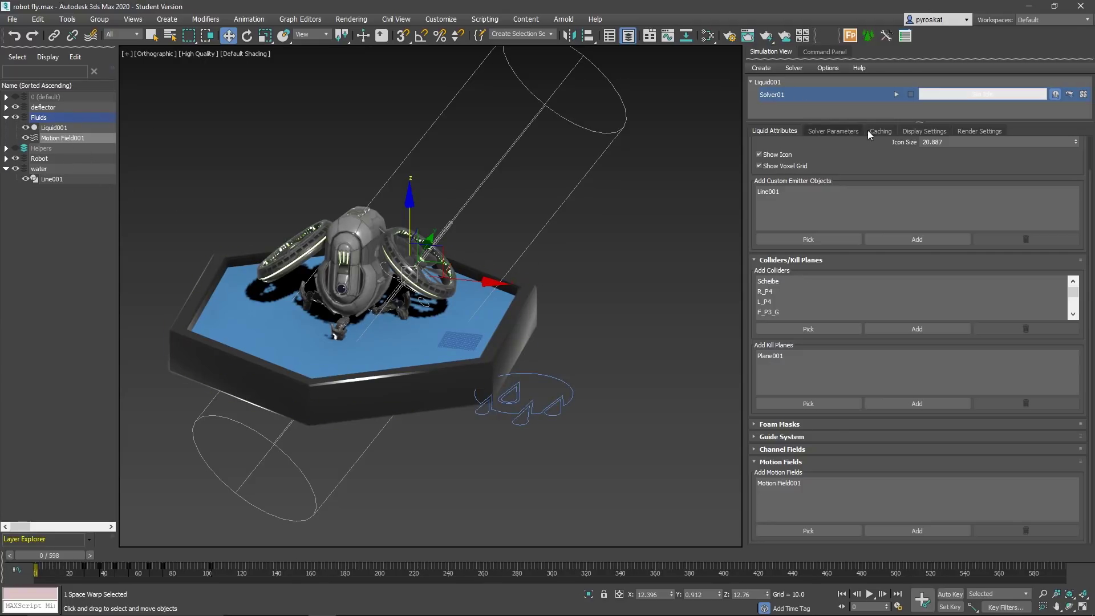
Step: Select the liquid icon beside the pool and move it along X to about 64, farther from the basin
scroll(483, 288, "up", 6)
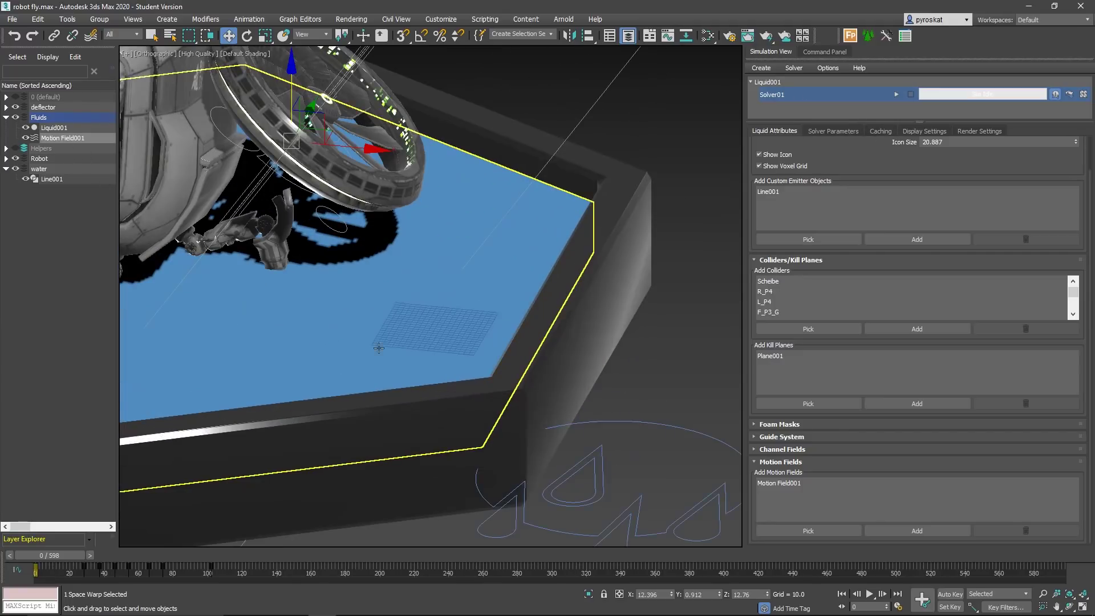
scroll(483, 288, "down", 5)
left_click(621, 384)
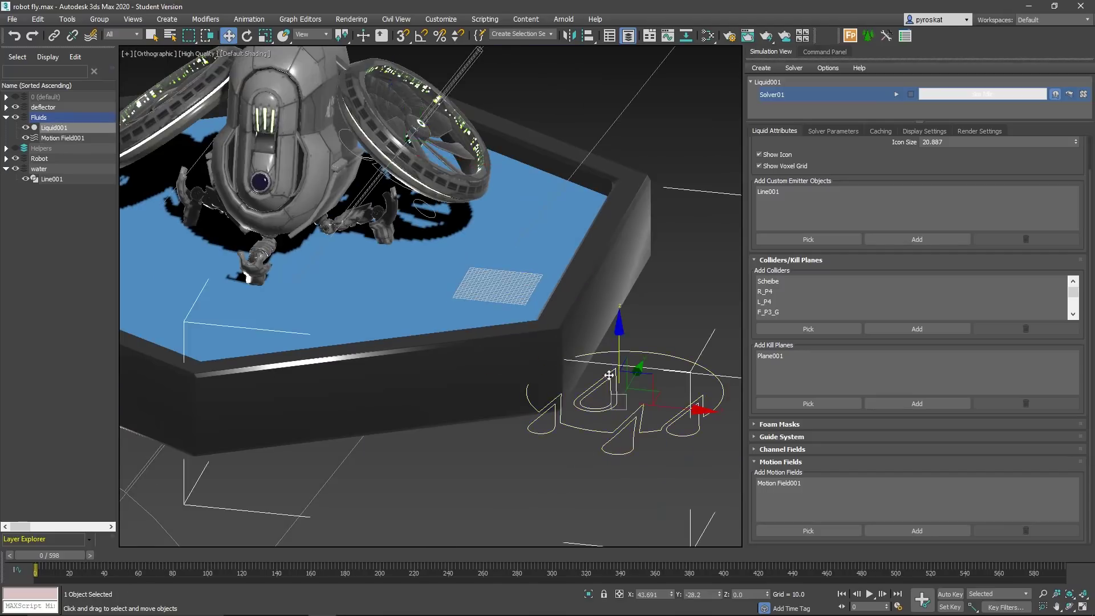
scroll(627, 384, "down", 3)
middle_click_drag(627, 385, 684, 393, "alt")
scroll(627, 353, "up", 6)
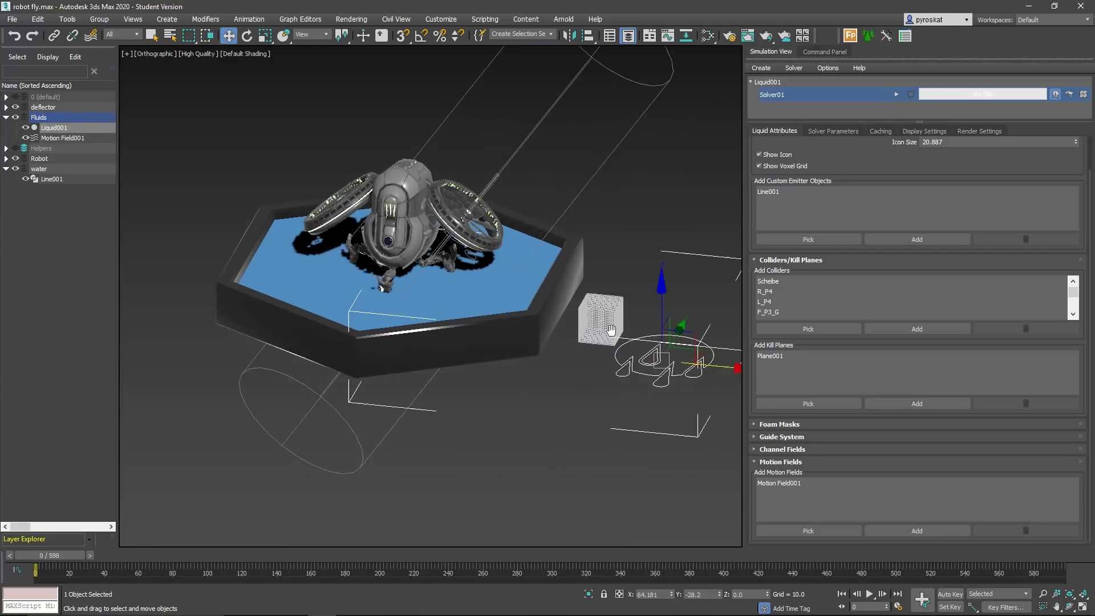
Step: Show the solver's simulation parameters and set the Master Voxel Size to 0.25
left_click(826, 132)
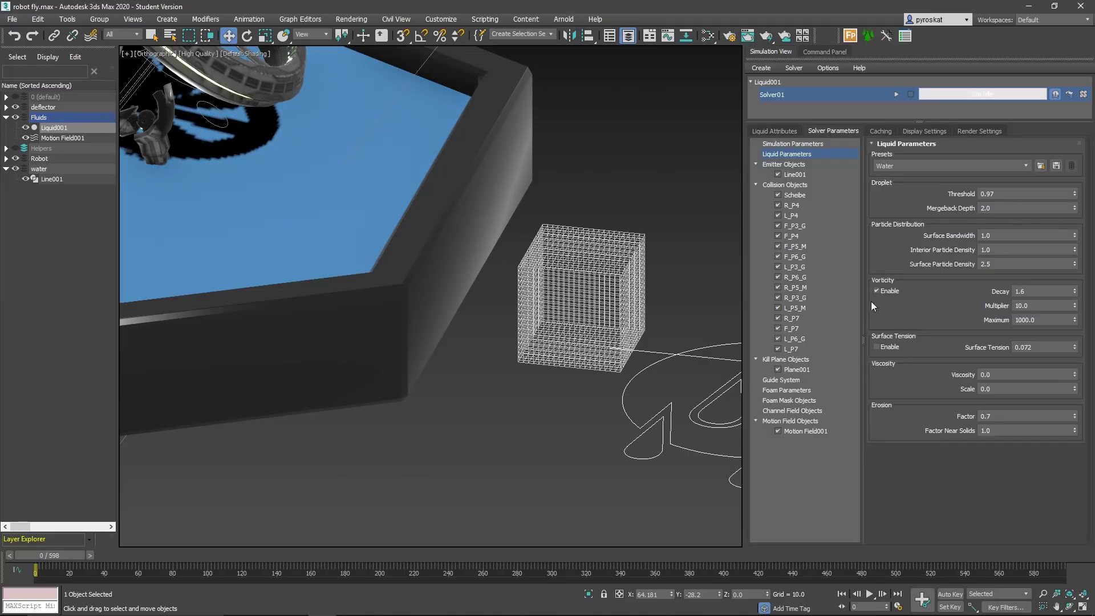
left_click(798, 144)
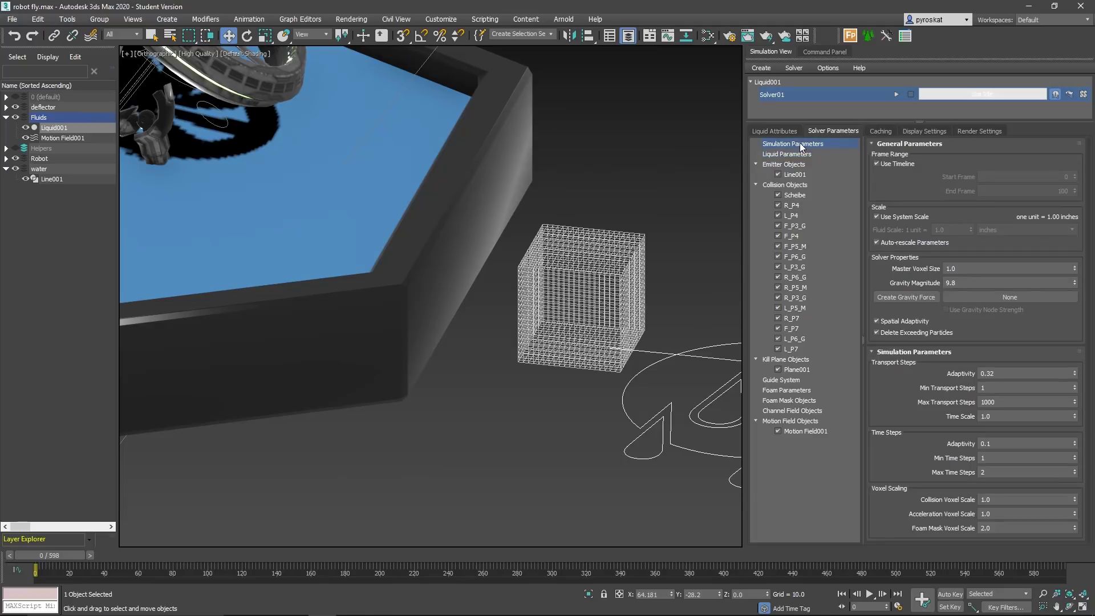
double_click(954, 268)
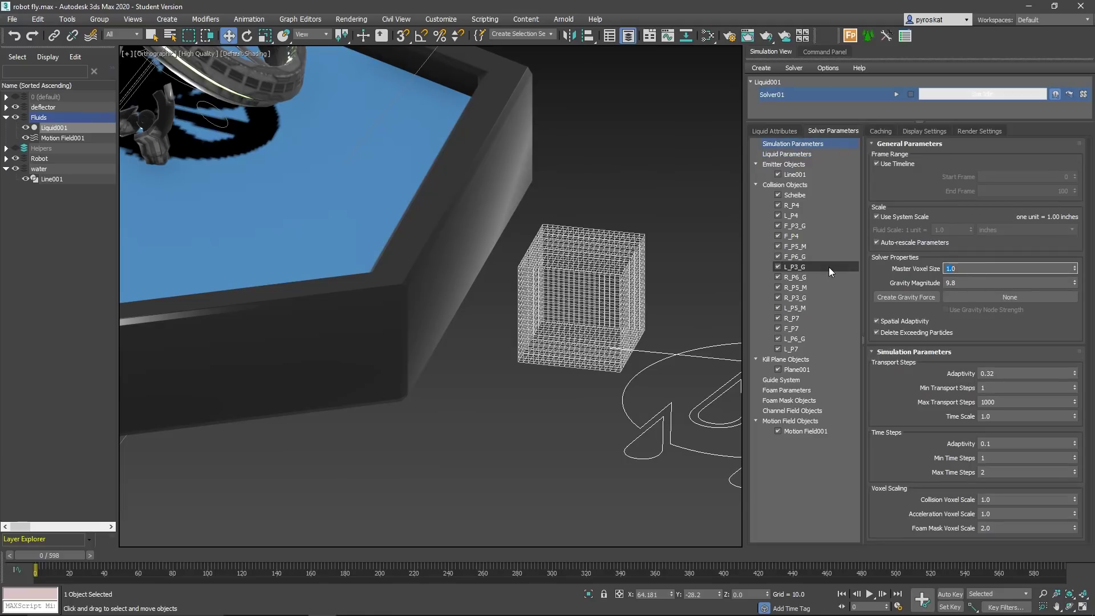
type(".5")
type("5")
key("Return")
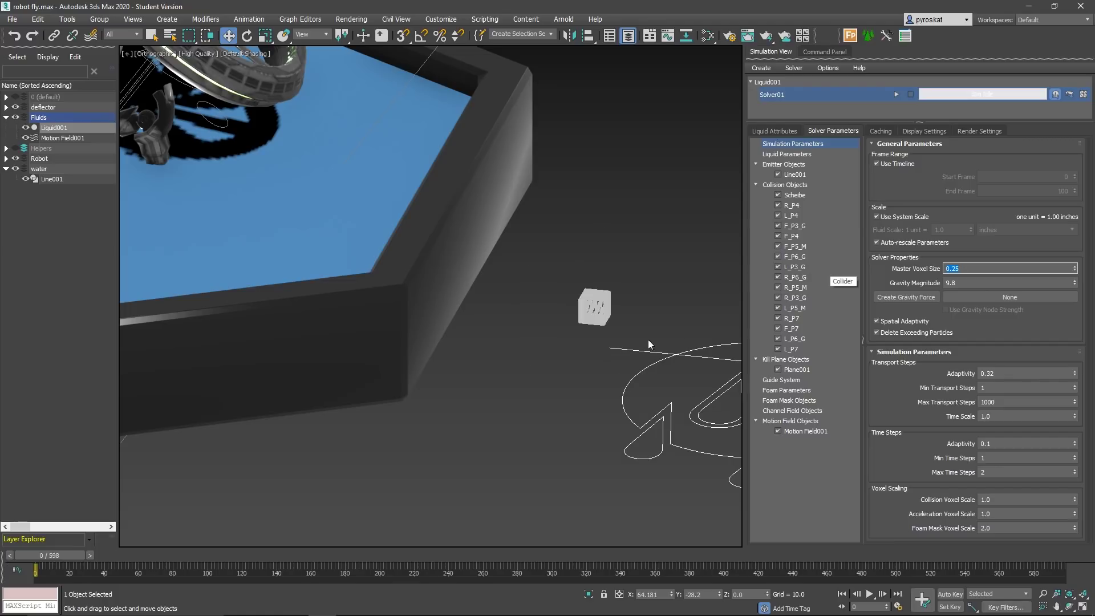
scroll(606, 309, "up", 6)
scroll(609, 307, "down", 2)
scroll(608, 307, "down", 2)
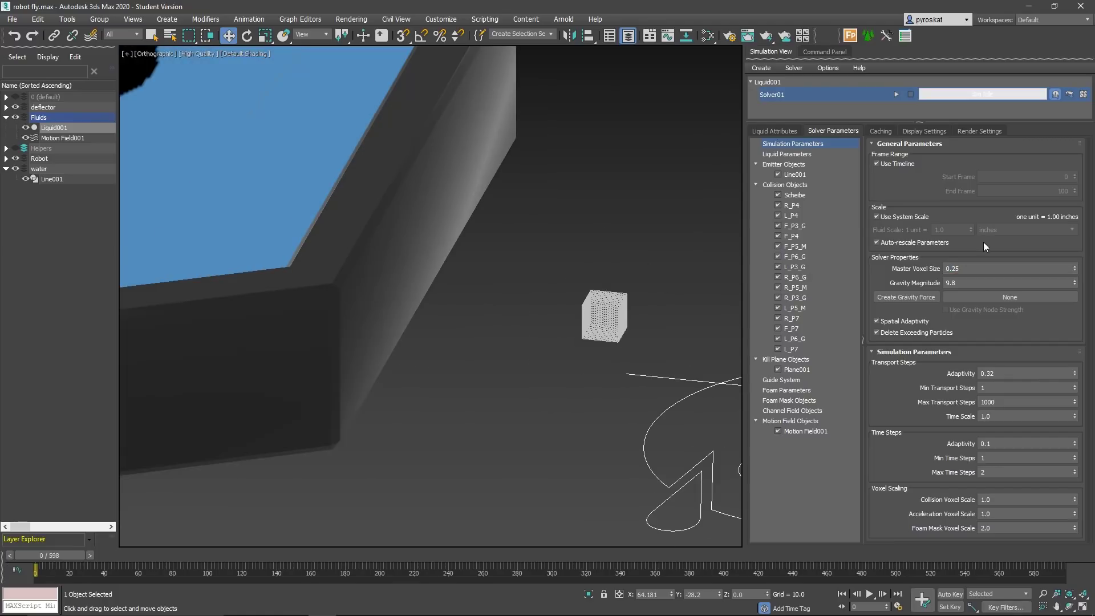
Step: Set the Master Voxel Size to 0.22
left_click(967, 266)
key("BackSpace")
type("2")
key("Return")
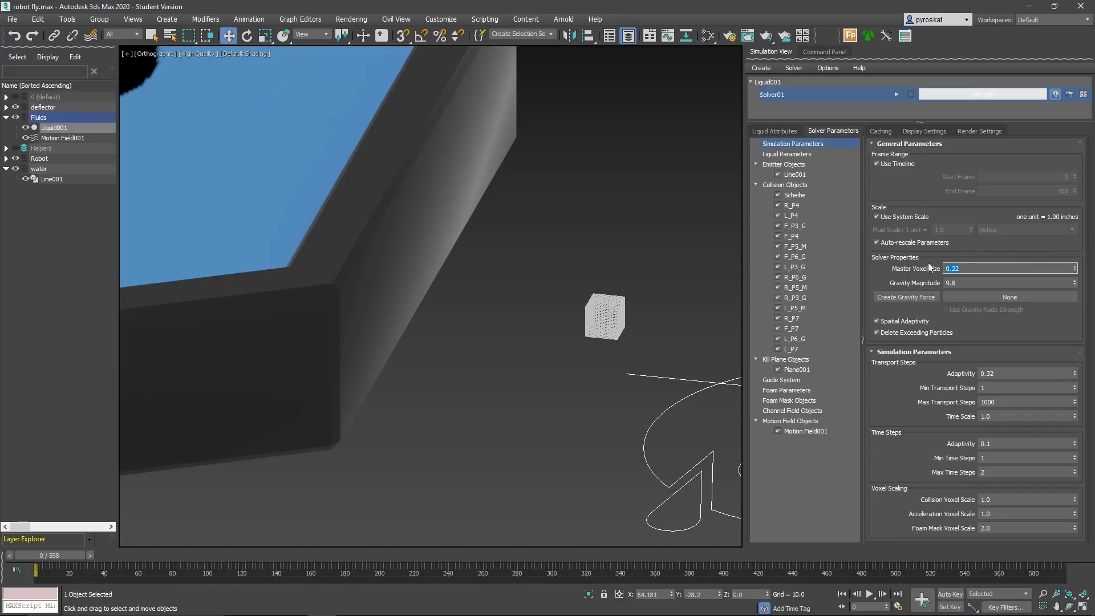
middle_click_drag(531, 224, 552, 318)
scroll(552, 319, "down", 3)
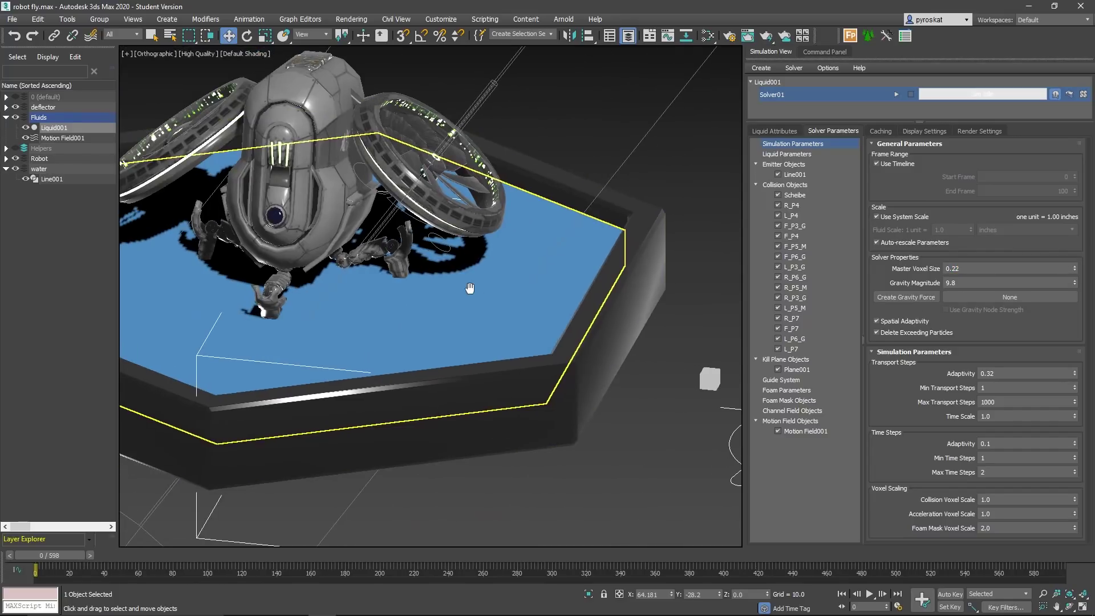
Step: Start the Solver01 solve with the liquid's display settings shown, and hide the water layer
left_click(908, 131)
left_click(896, 94)
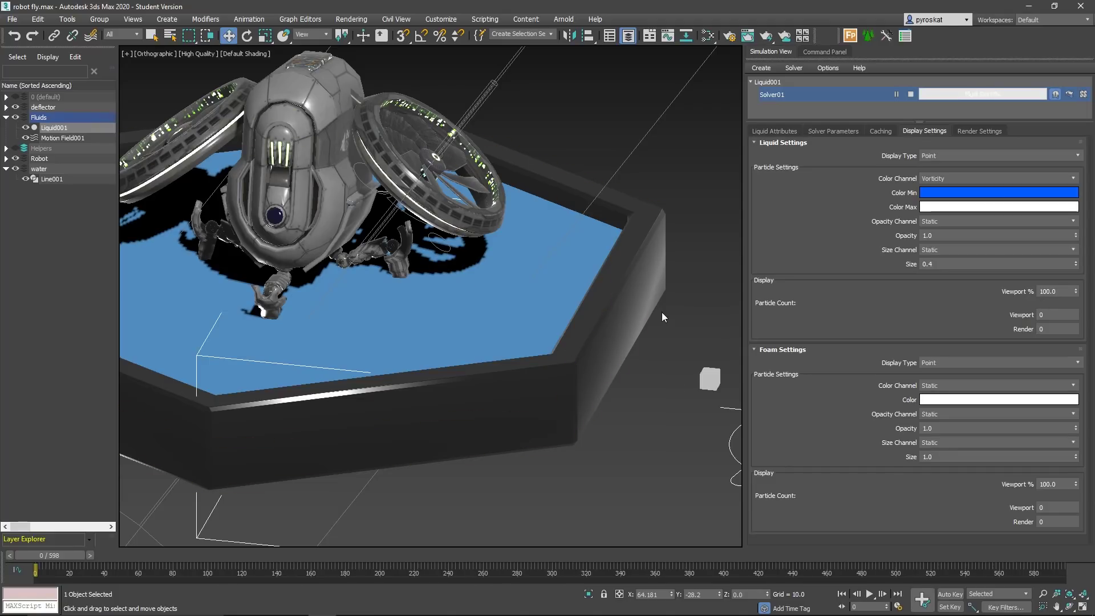
left_click(491, 283)
key("e")
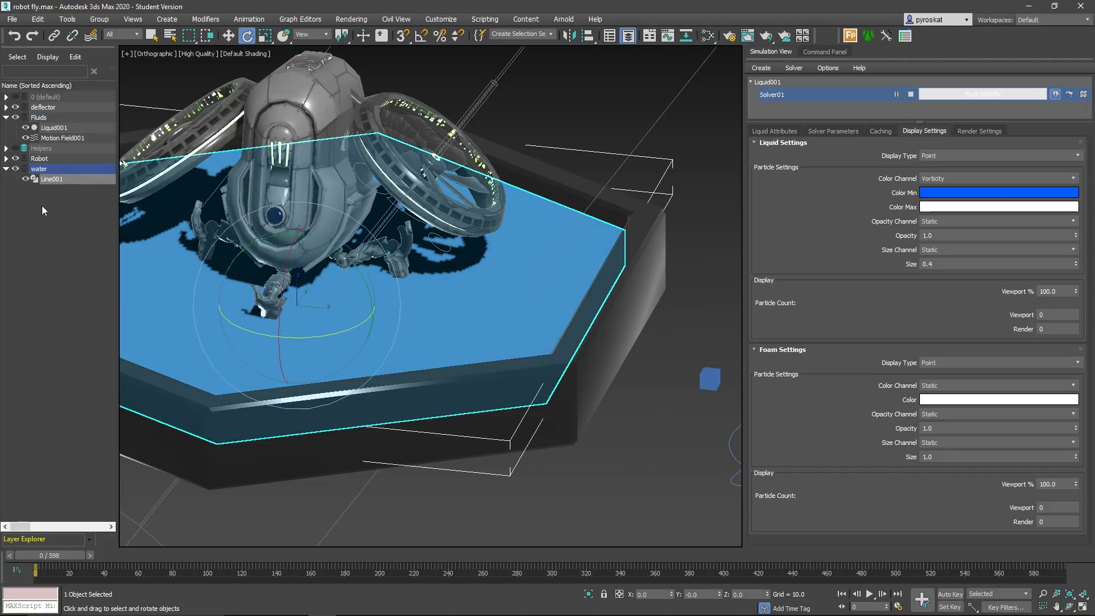
left_click(15, 168)
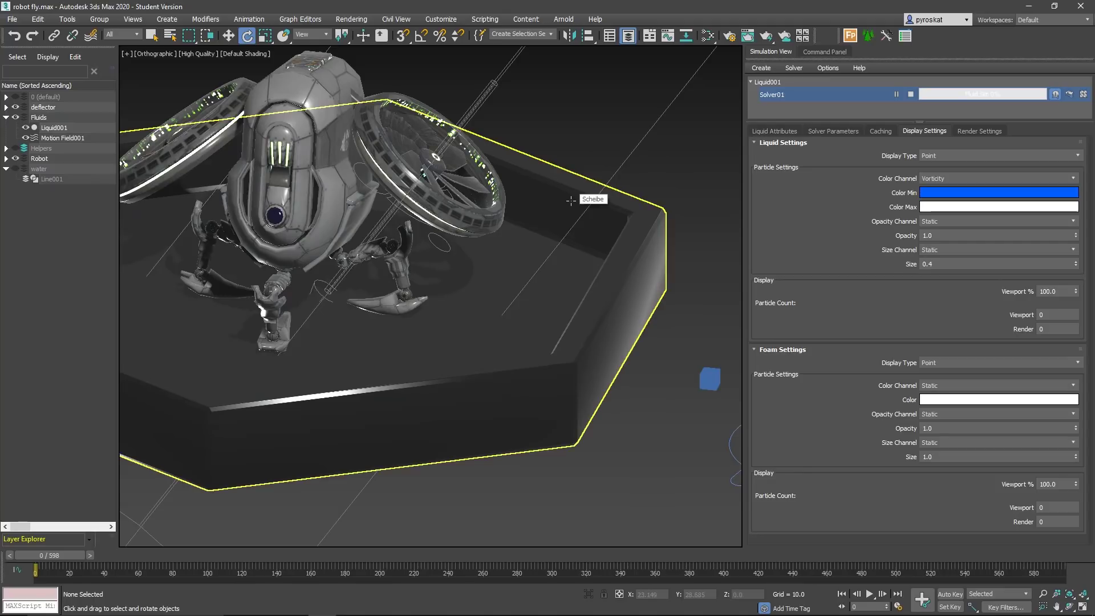
middle_click_drag(489, 261, 509, 266)
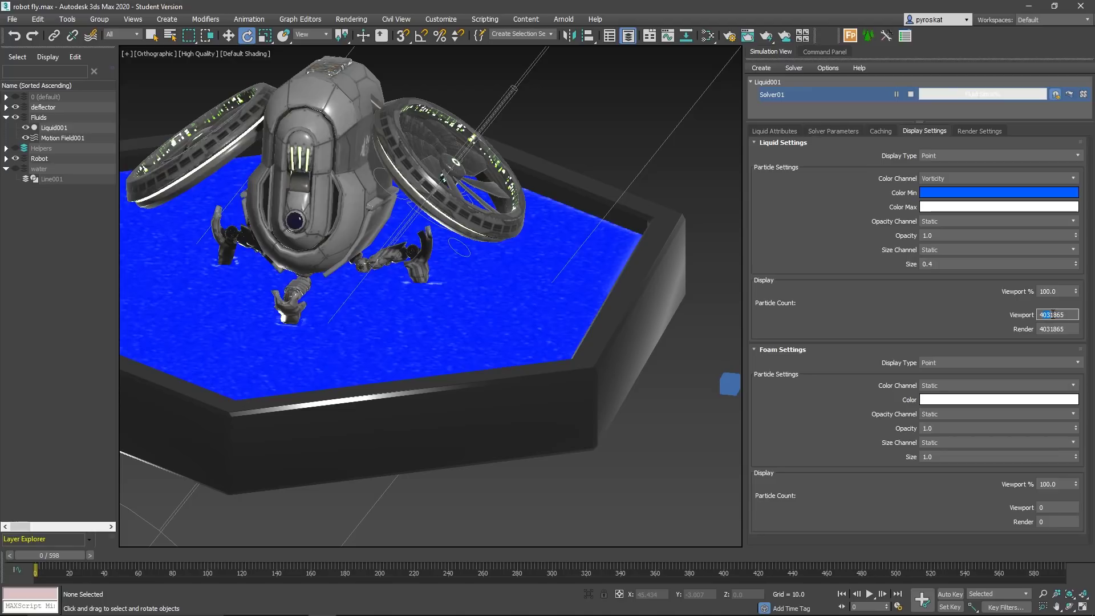
Step: Examine the simulated liquid particles in the basin from several angles and at different frames
scroll(703, 257, "up", 2)
scroll(513, 296, "down", 3)
scroll(372, 311, "up", 3)
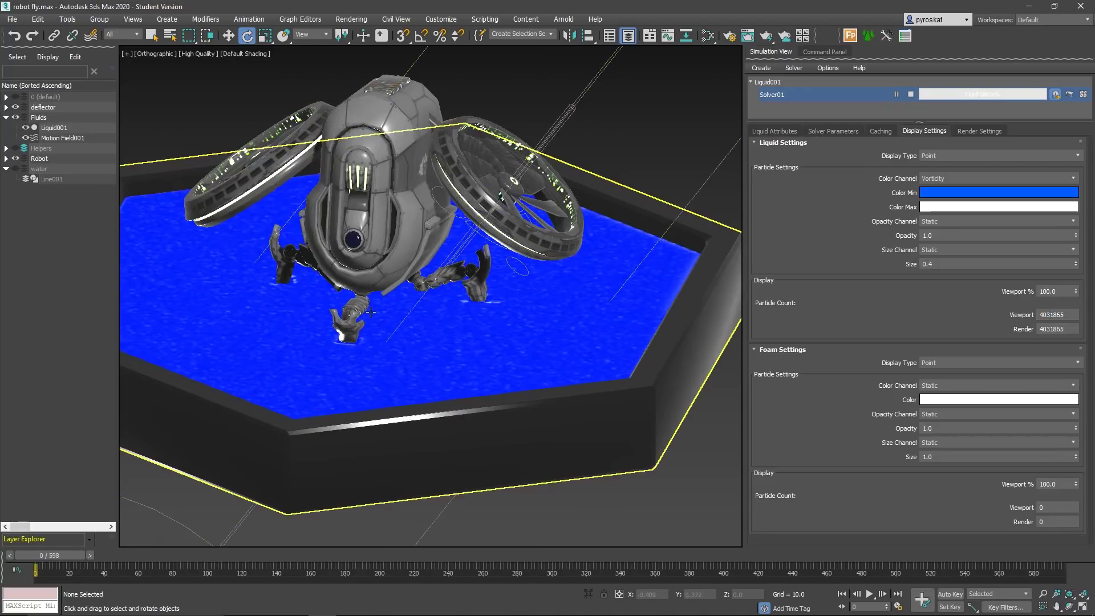
middle_click_drag(297, 277, 465, 313, "alt")
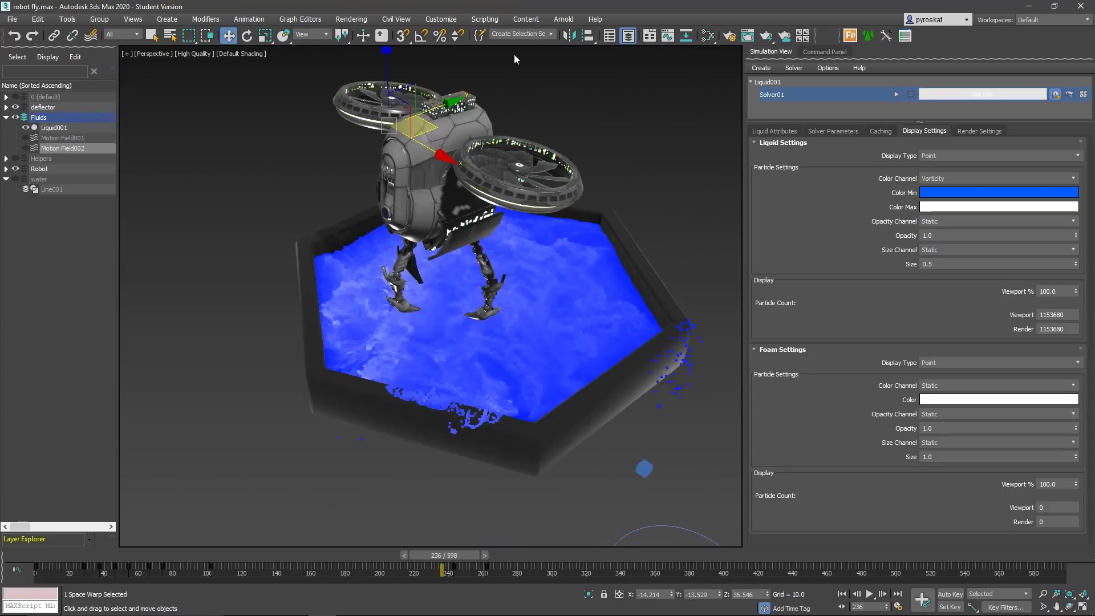
left_click_drag(459, 555, 294, 556)
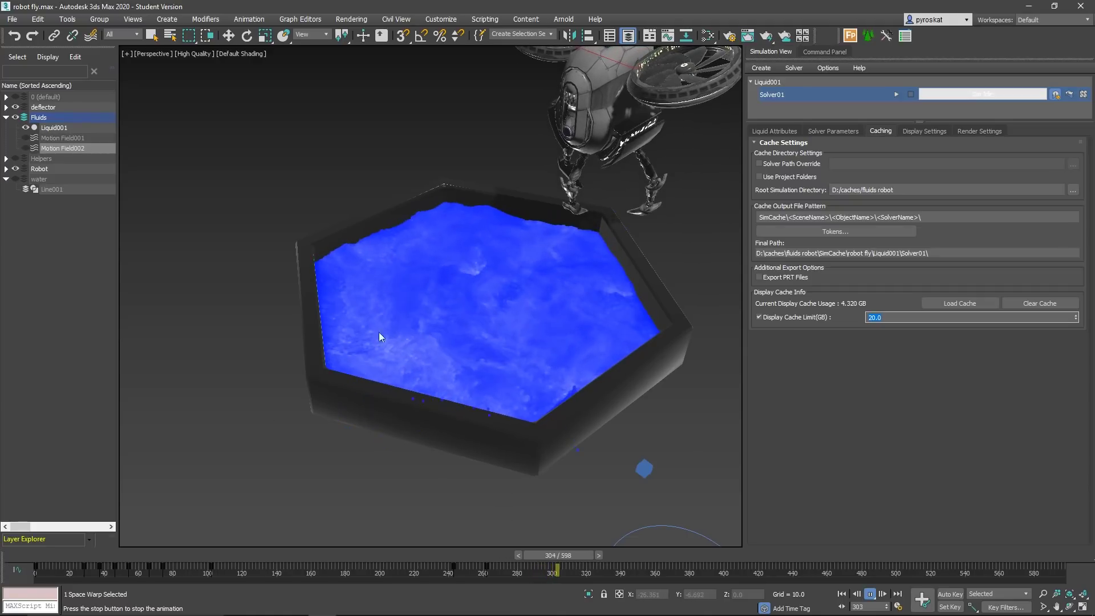
middle_click_drag(493, 316, 464, 291)
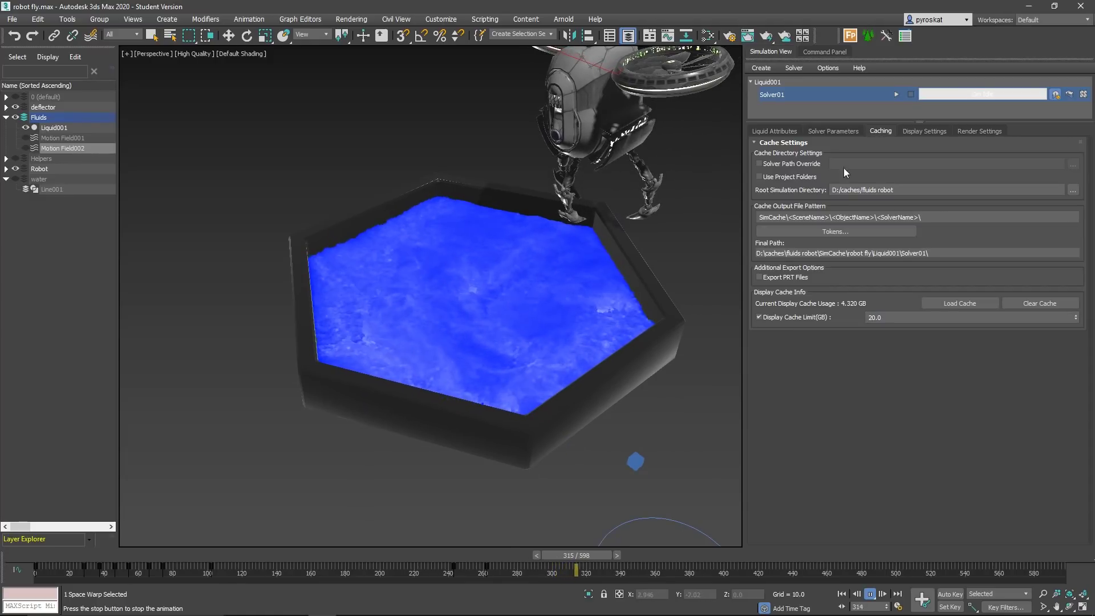
left_click(908, 130)
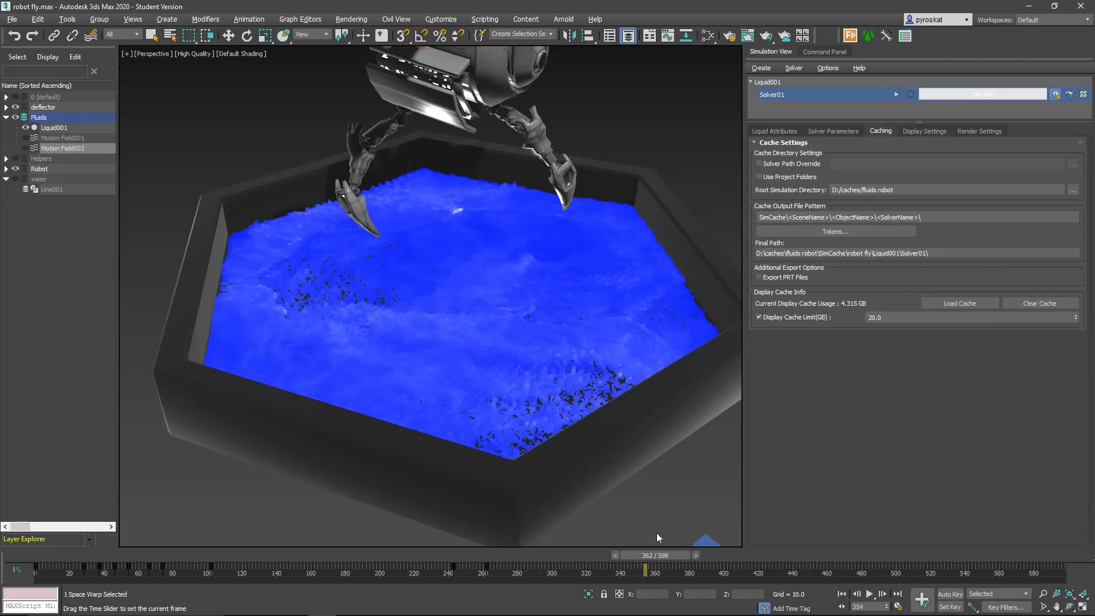
key("w")
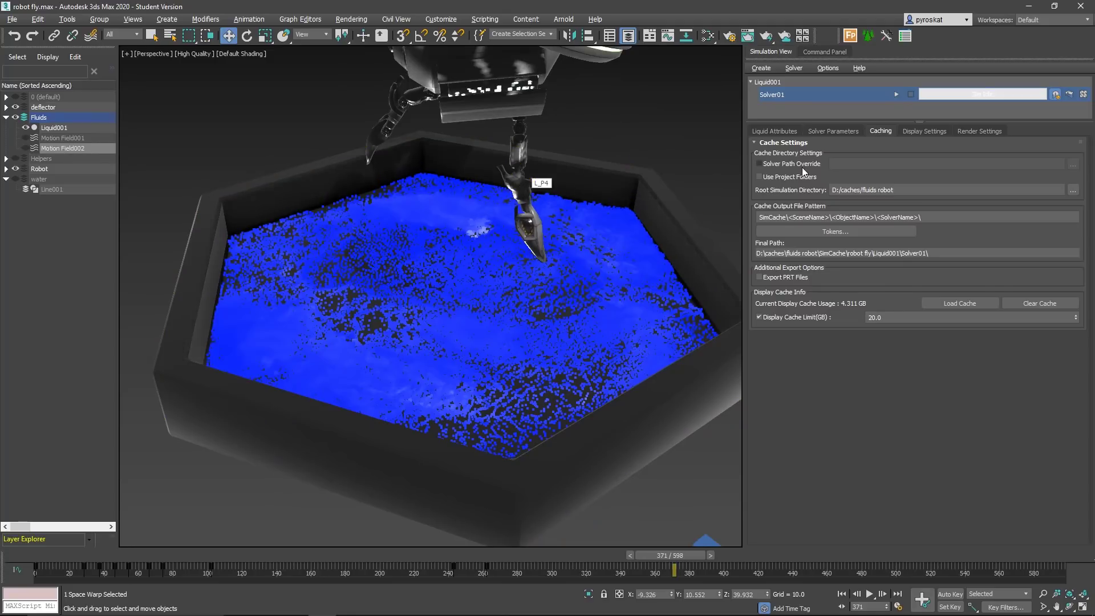
Step: Set the solver's Max Time Steps to 6 in the simulation parameters
left_click(829, 131)
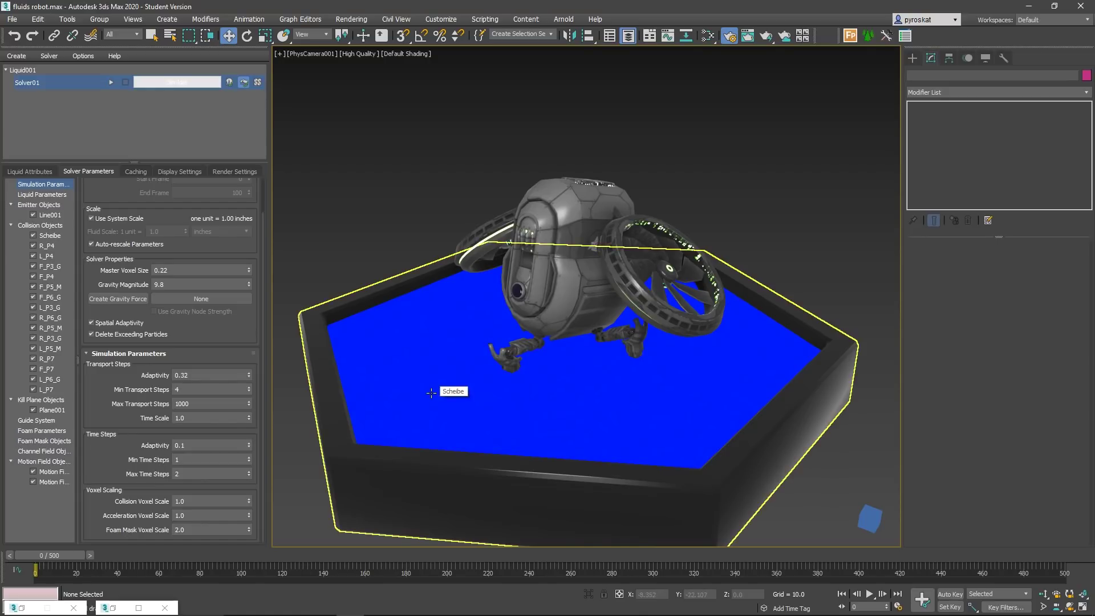
left_click(189, 475)
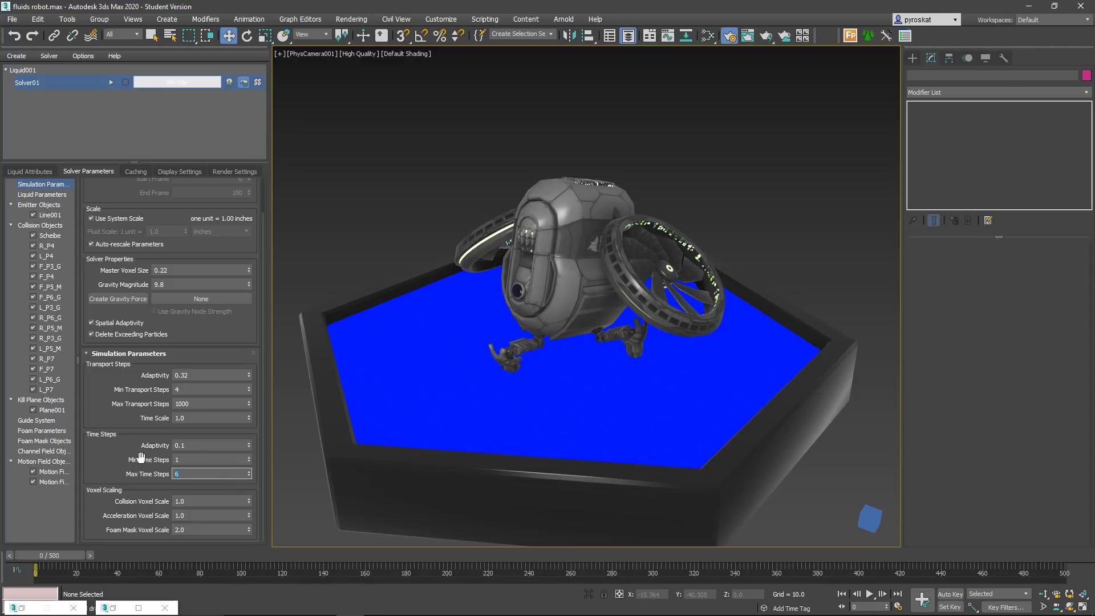
double_click(180, 462)
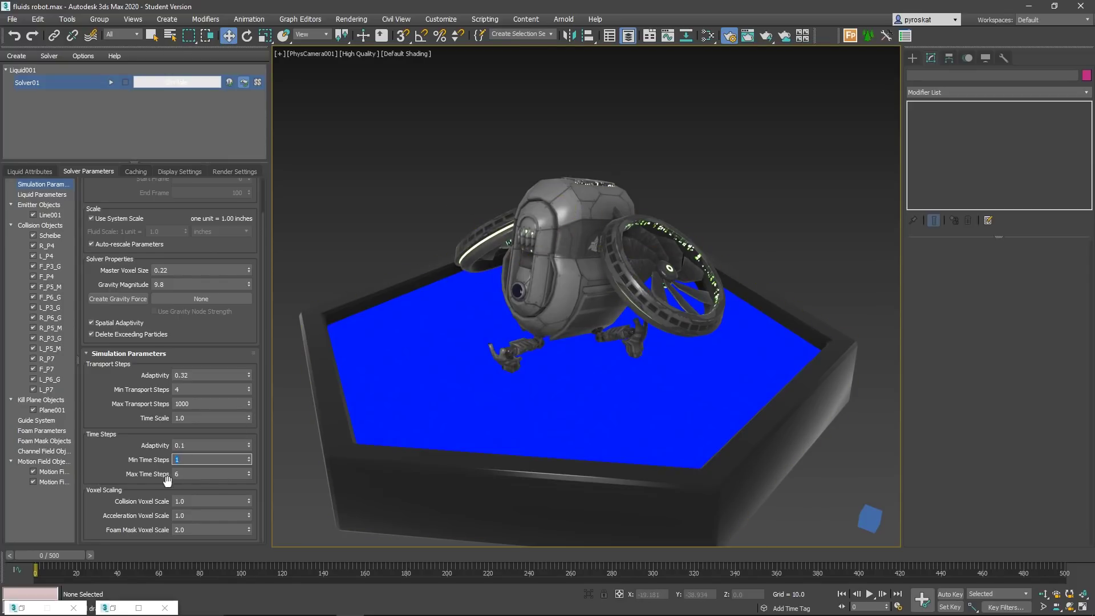
left_click_drag(184, 446, 179, 447)
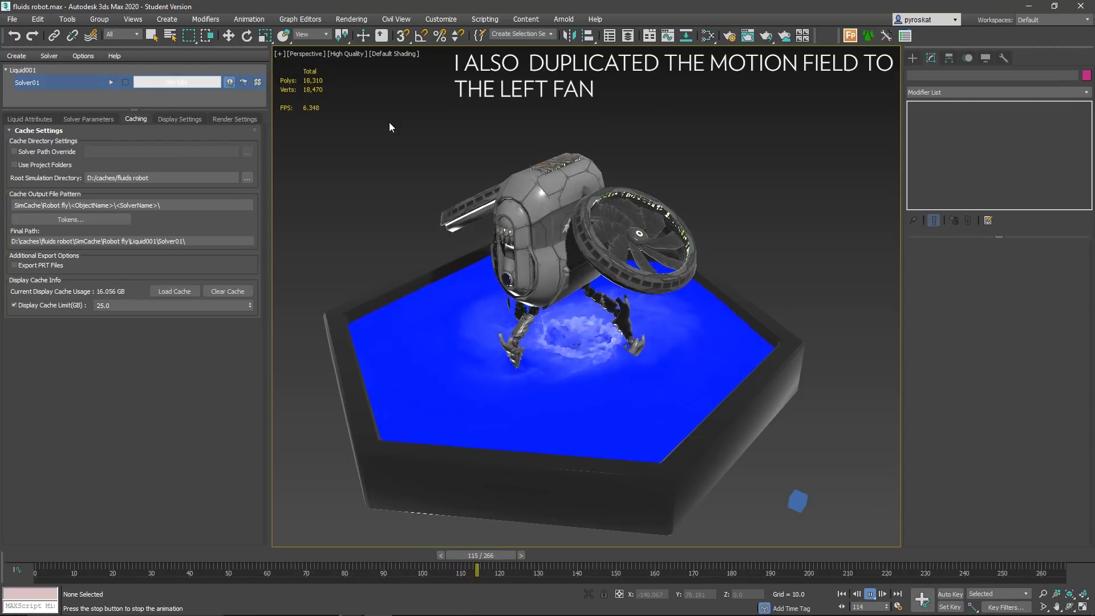
Step: Inspect the cached liquid simulation during playback, both close to the robot's legs and with the whole basin in view
middle_click_drag(501, 282, 592, 296, "alt")
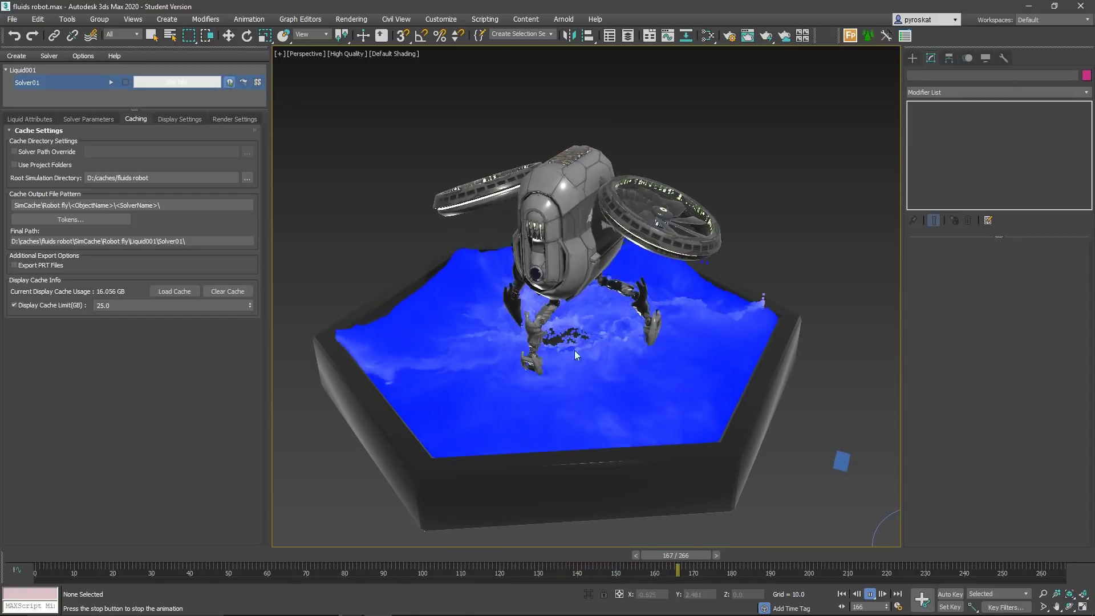
scroll(577, 348, "up", 3)
middle_click_drag(579, 362, 602, 353)
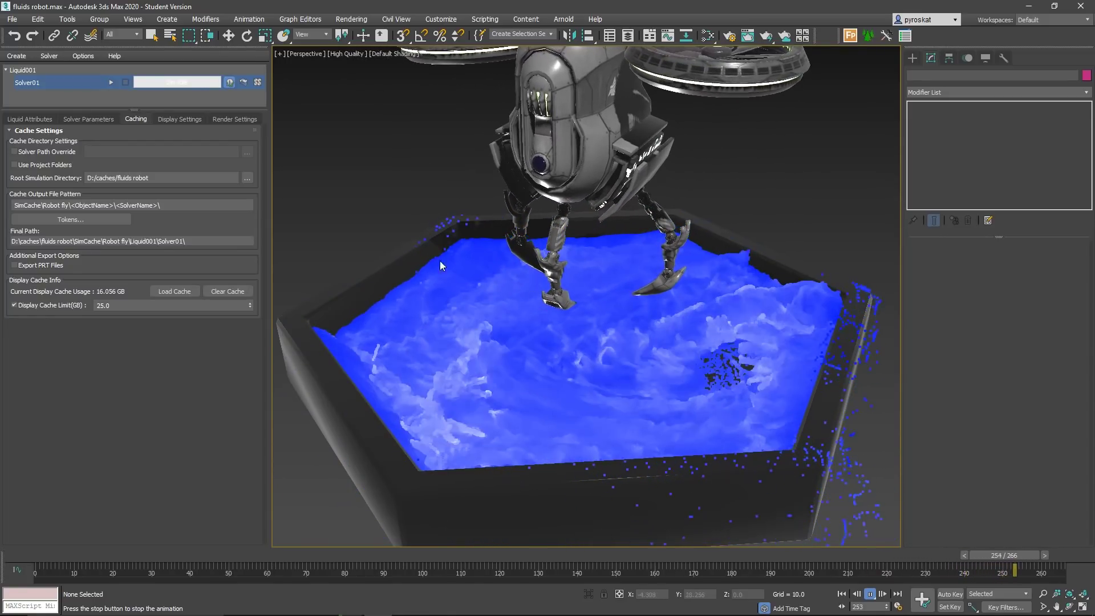
scroll(599, 351, "down", 10)
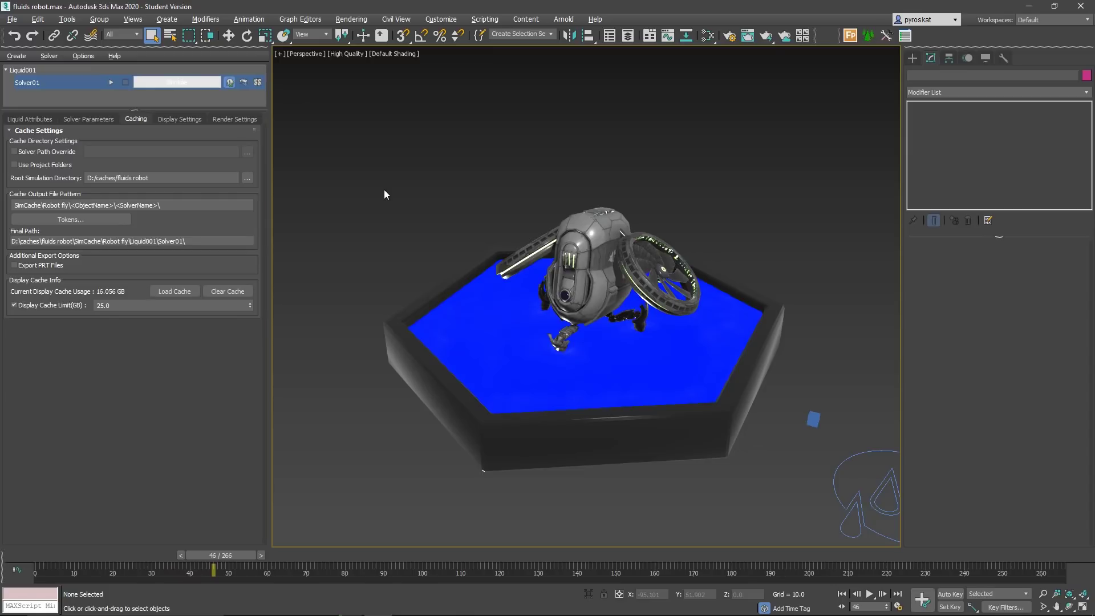
Step: Go to frame 205 and set the liquid's display type to Bifrost Dynamic Mesh
left_click(822, 552)
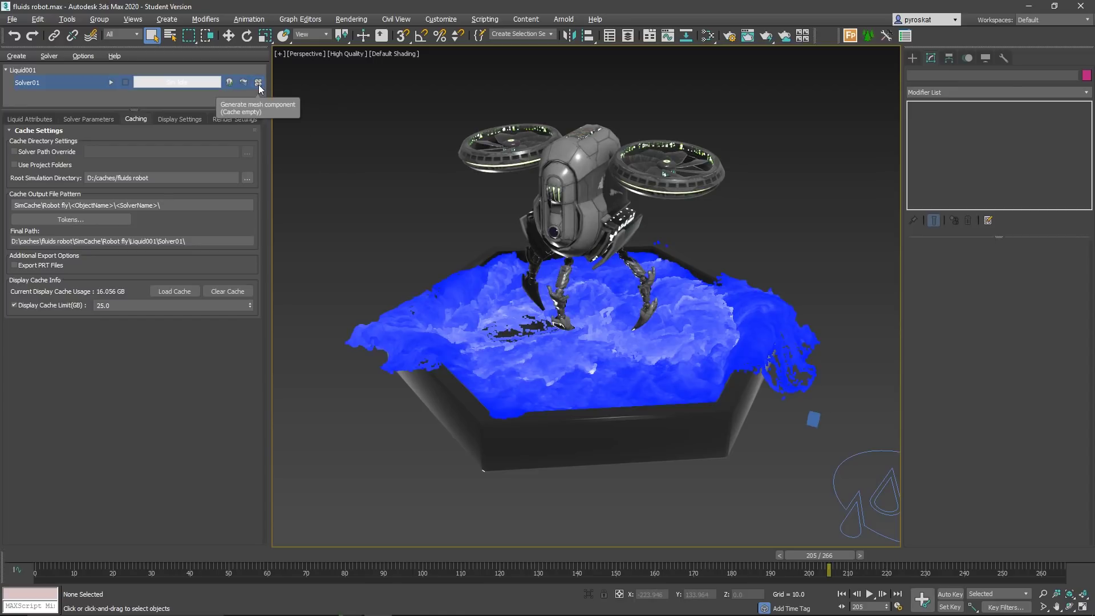
left_click(179, 121)
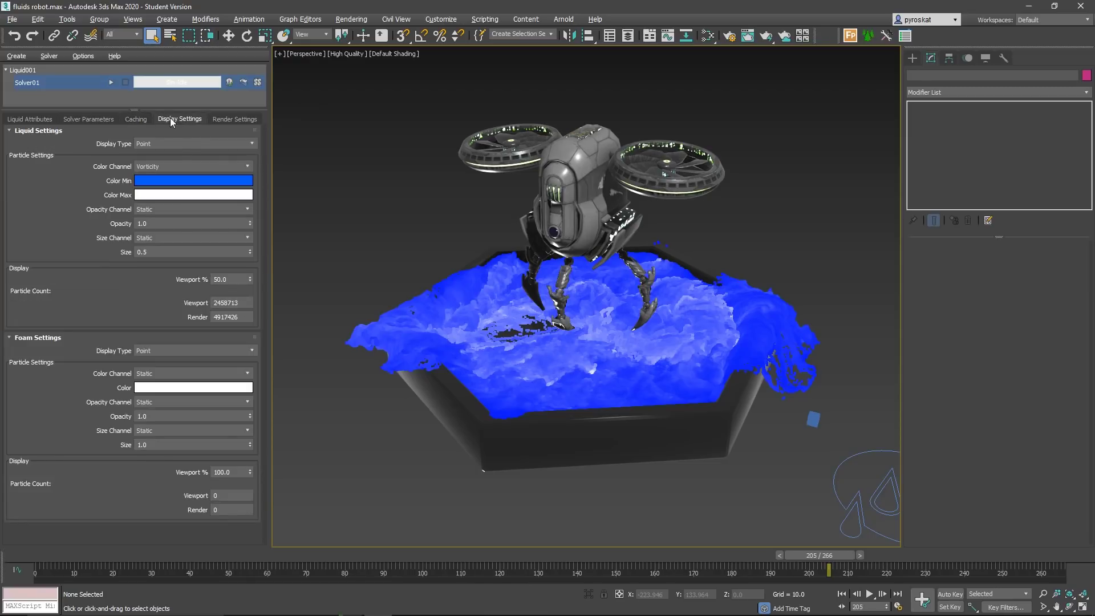
left_click(171, 144)
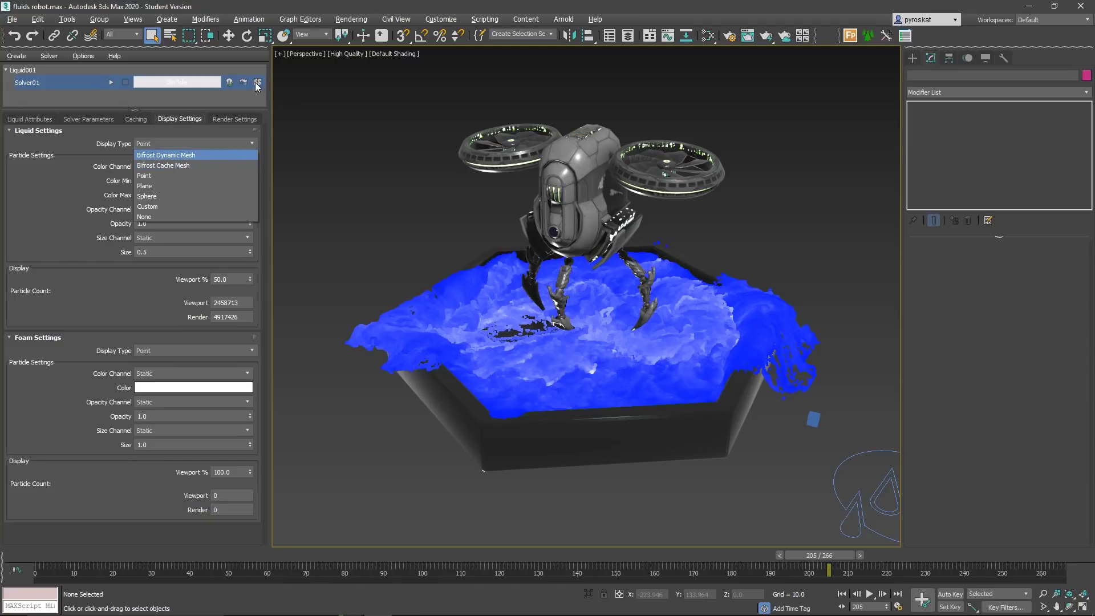
left_click(183, 156)
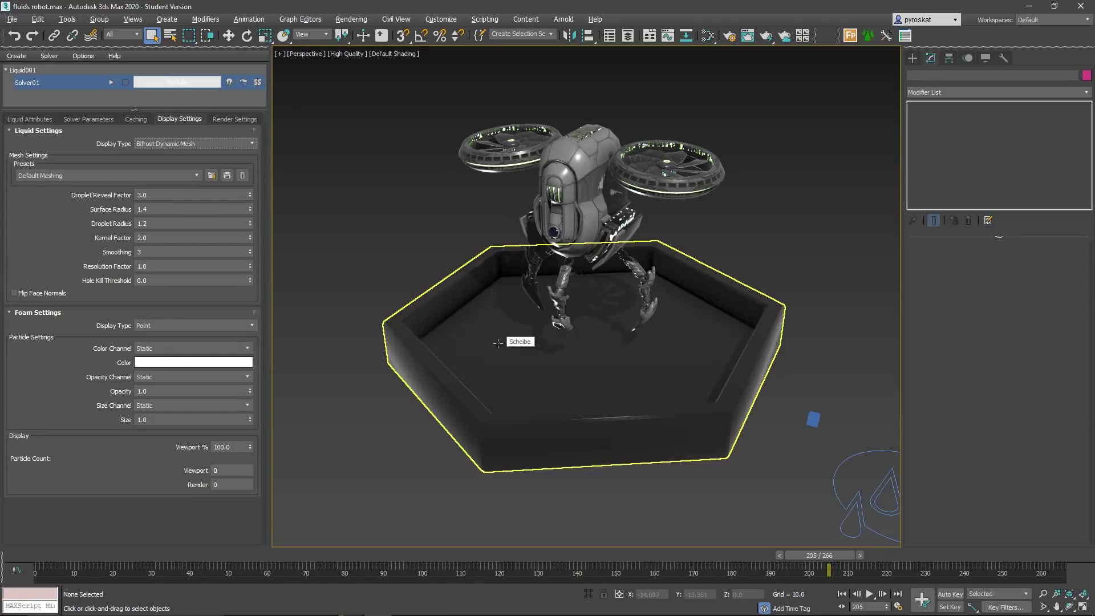
Step: Examine the meshed liquid surface and its splashes from several angles, with and without edged faces
mouse_move(399, 237)
middle_mouse_down()
mouse_move(365, 228)
mouse_move(411, 253)
mouse_move(404, 241)
mouse_move(396, 261)
mouse_move(395, 235)
middle_mouse_up()
scroll(383, 225, "up", 5)
scroll(381, 225, "down", 5)
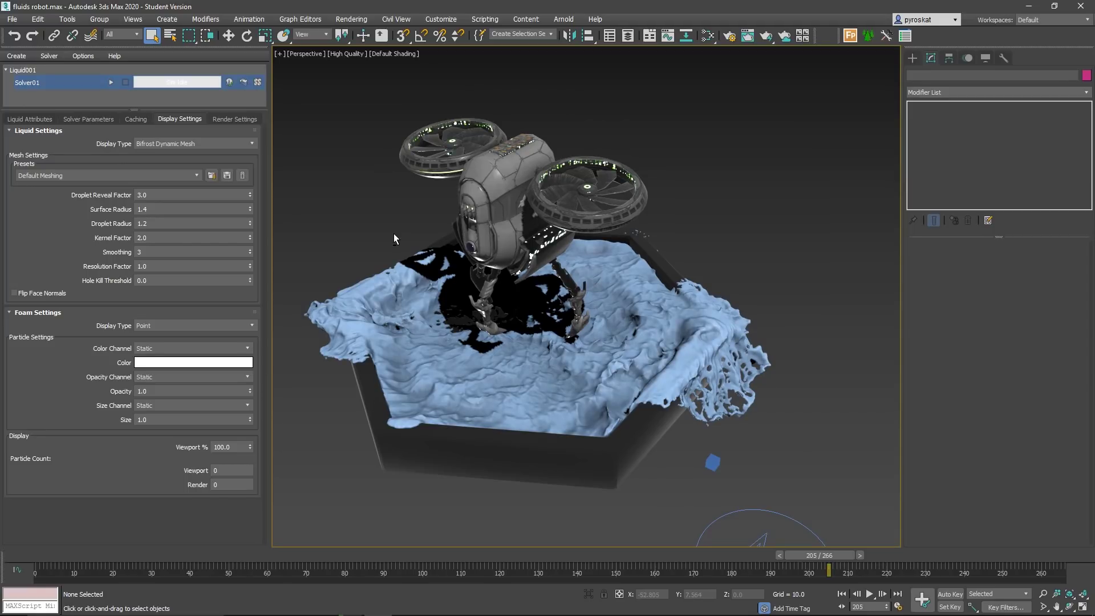
mouse_move(342, 245)
middle_mouse_down("alt")
mouse_move(382, 243)
mouse_move(353, 234)
middle_mouse_up("alt")
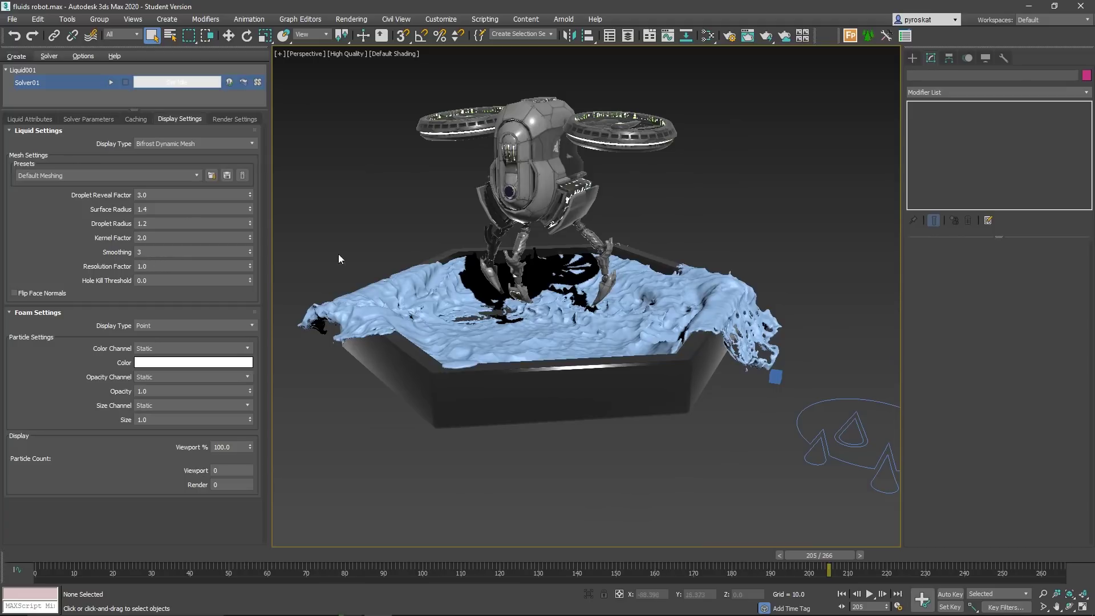
middle_click_drag(406, 247, 376, 237, "alt")
key("F4")
scroll(697, 309, "up", 8)
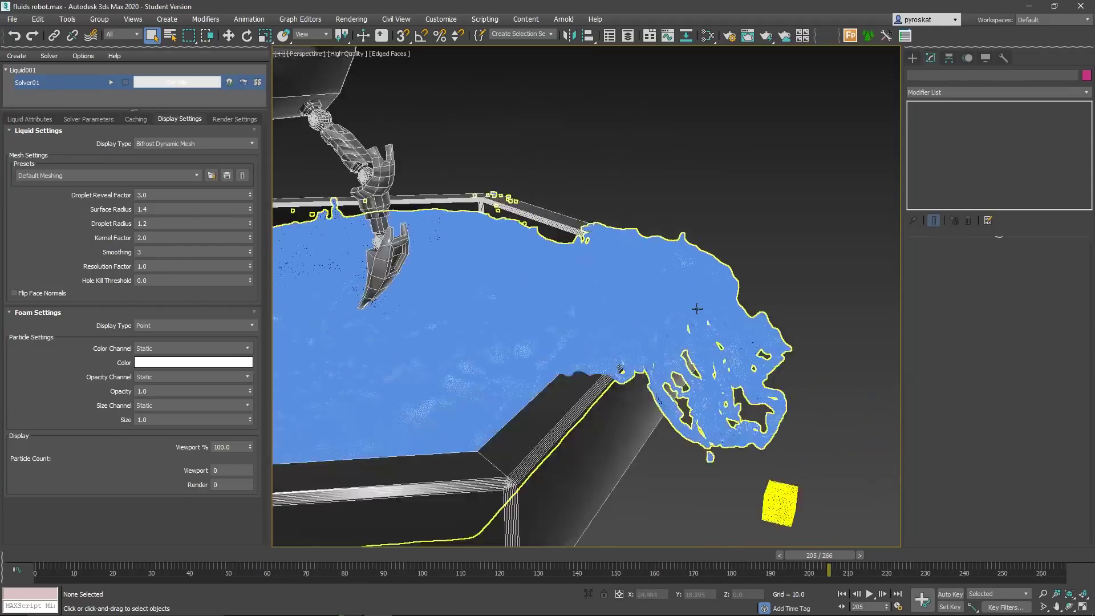
mouse_move(551, 295)
middle_mouse_down("alt")
mouse_move(523, 317)
mouse_move(541, 353)
mouse_move(570, 322)
mouse_move(698, 302)
mouse_move(549, 295)
mouse_move(628, 329)
mouse_move(673, 319)
mouse_move(656, 342)
mouse_move(633, 339)
middle_mouse_up("alt")
scroll(540, 353, "down", 5)
key("F4")
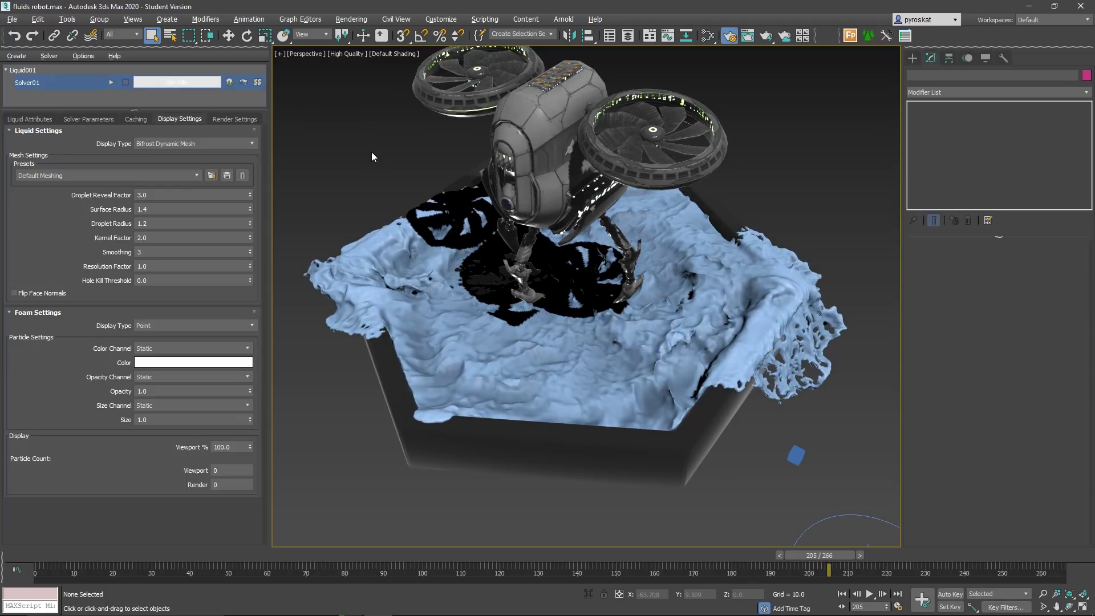
Step: Create a new view named View2 in the Slate Material Editor
key("F10")
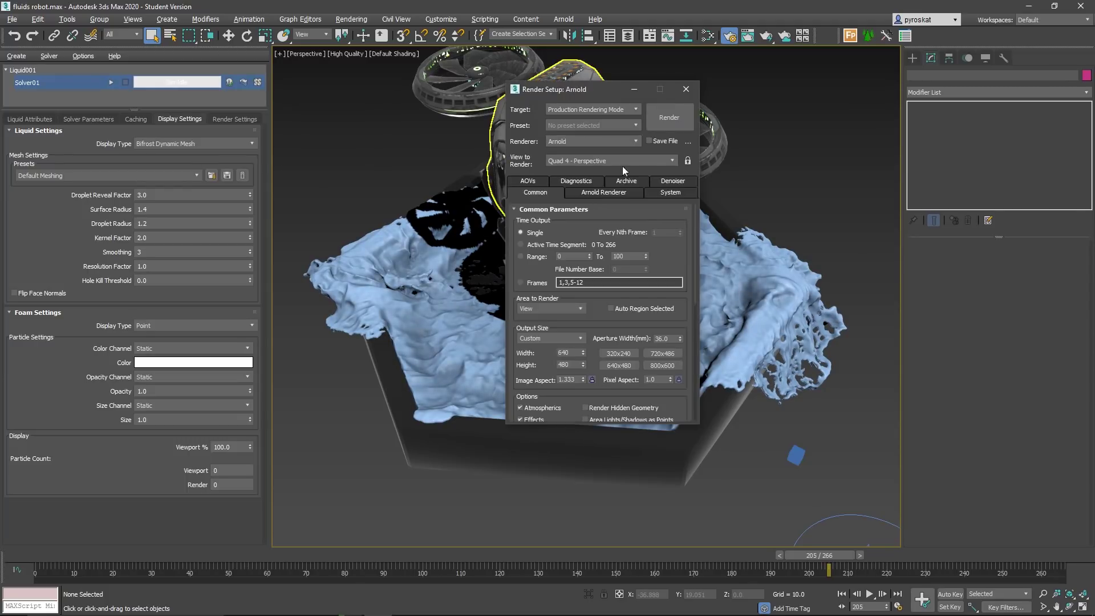
left_click(686, 89)
key("m")
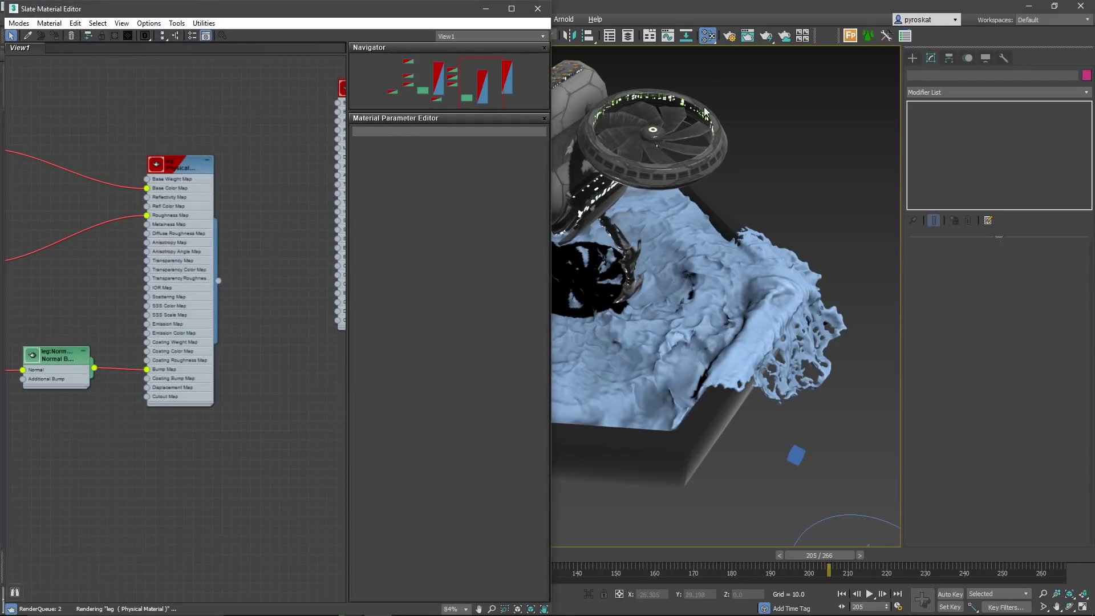
right_click(83, 47)
left_click(92, 54)
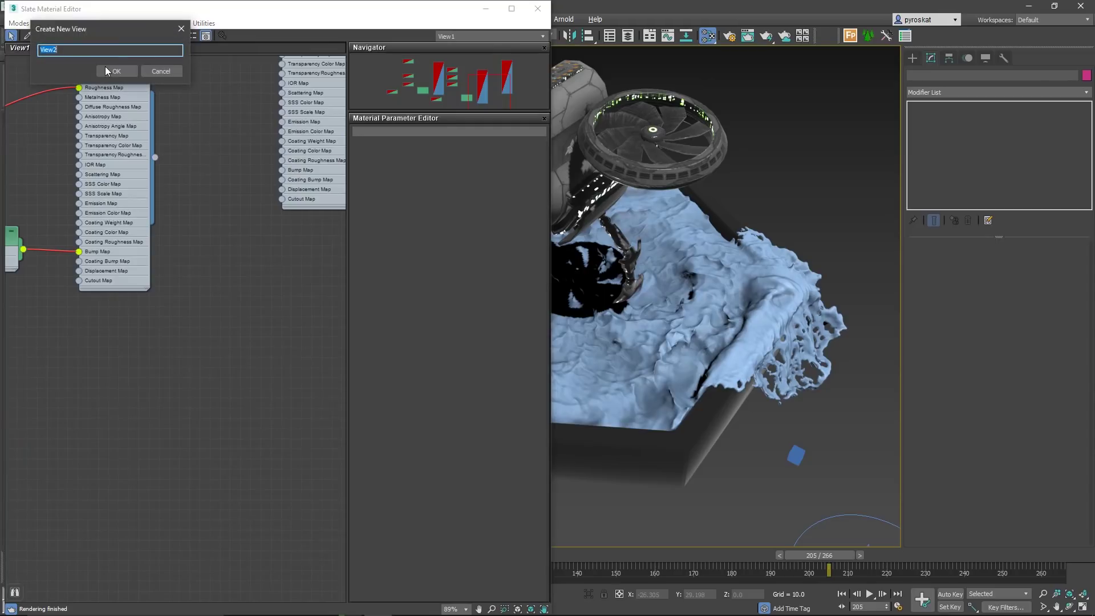
left_click(116, 70)
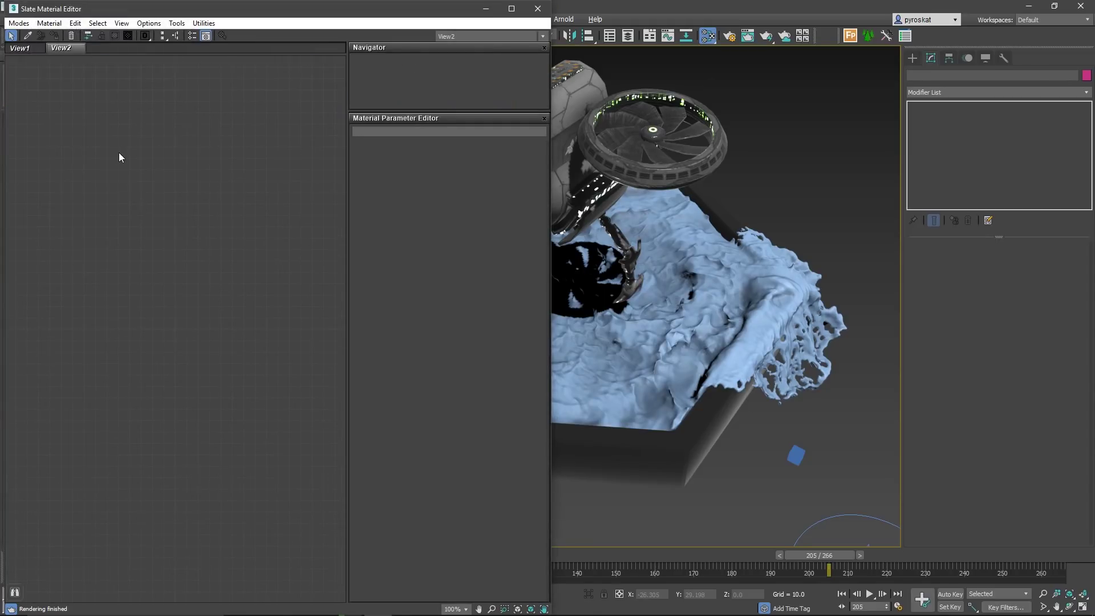
Step: Add two Physical Materials to View2, collapse their nodes, and arrange the editor so the scene stays visible
right_click(134, 196)
mouse_move(188, 203)
mouse_move(274, 203)
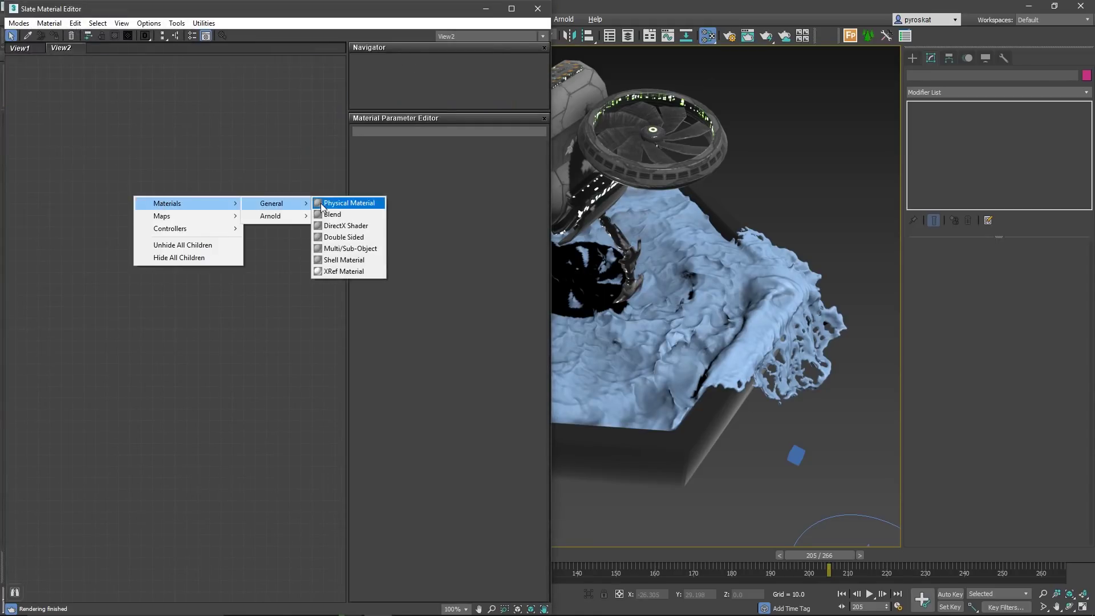
left_click(322, 203)
left_click_drag(122, 190, 220, 146)
left_click_drag(325, 4, 373, 237)
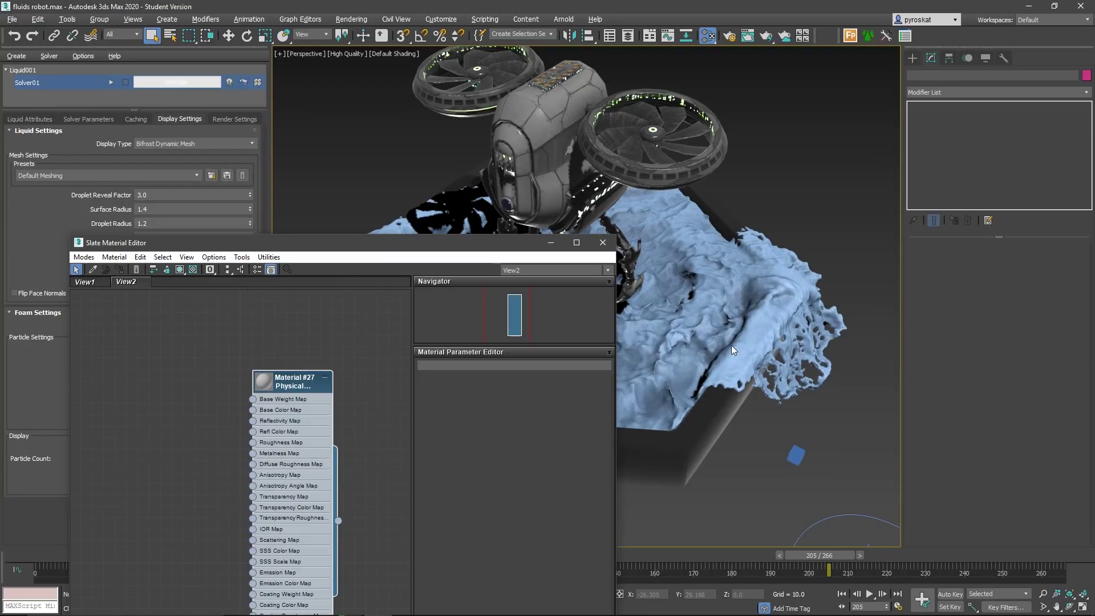
left_click_drag(304, 382, 199, 384)
left_click(258, 308)
Step: Add a Multi/Sub-Object material and connect the two Physical Materials to its slots 1 and 2
right_click(332, 335)
mouse_move(388, 341)
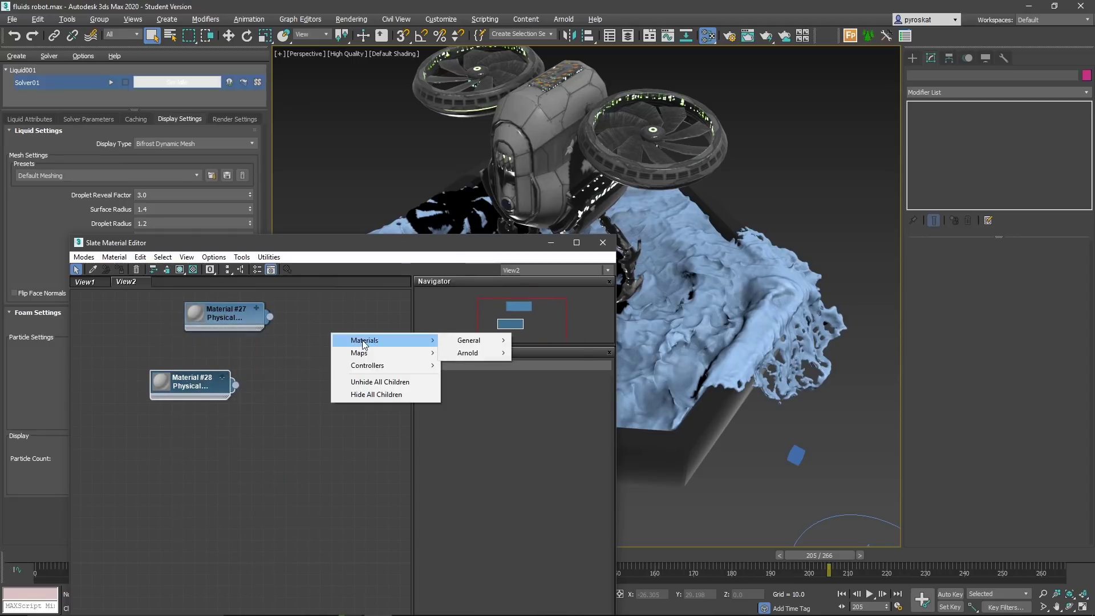
mouse_move(454, 342)
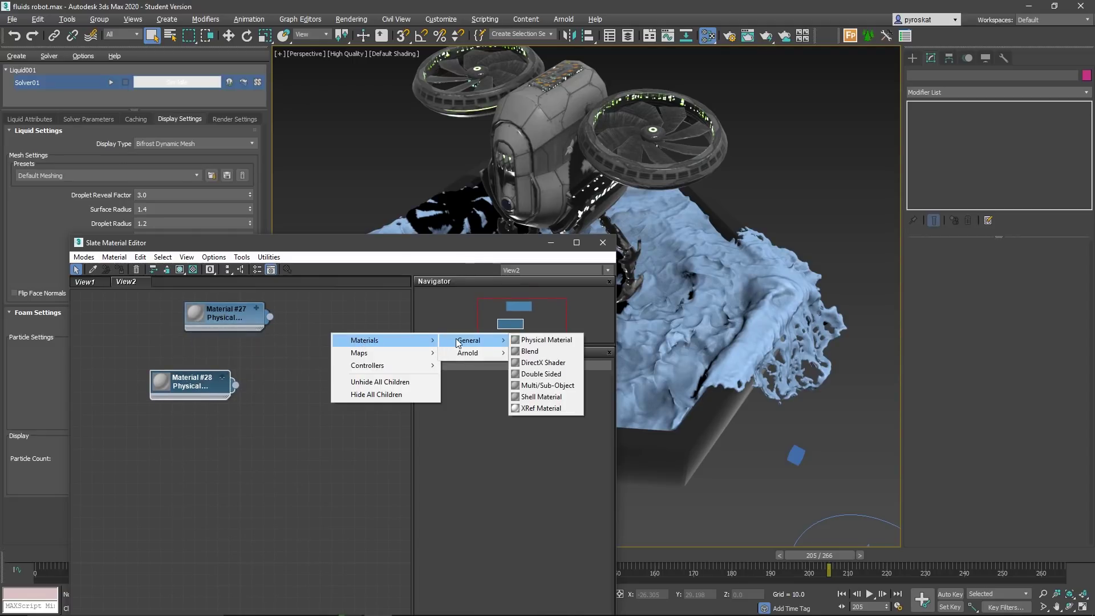
left_click(546, 385)
left_click_drag(333, 340, 344, 328)
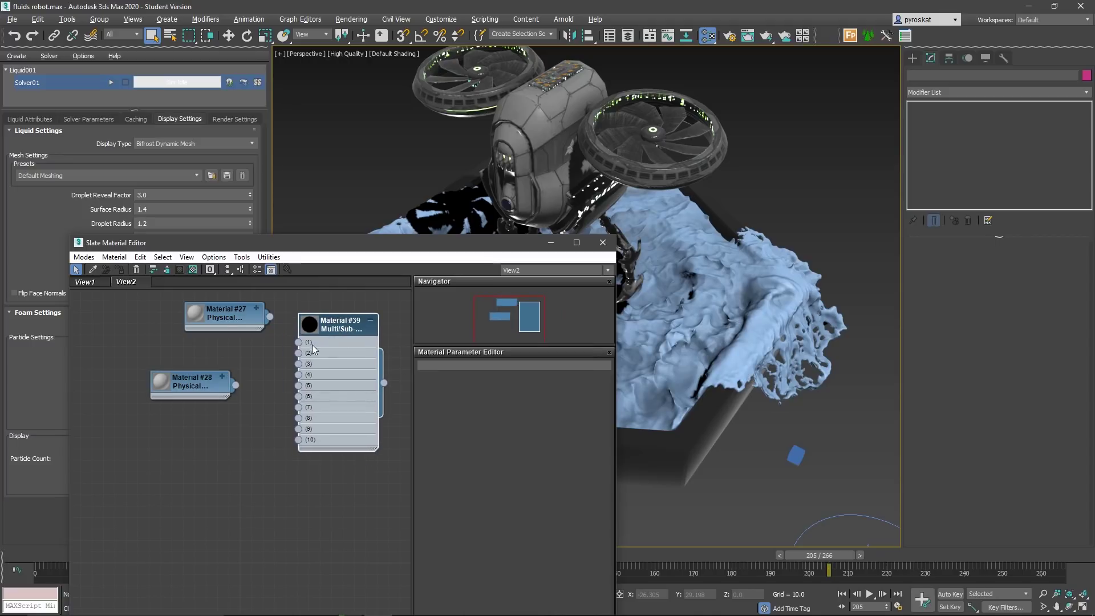
left_click_drag(270, 316, 235, 384)
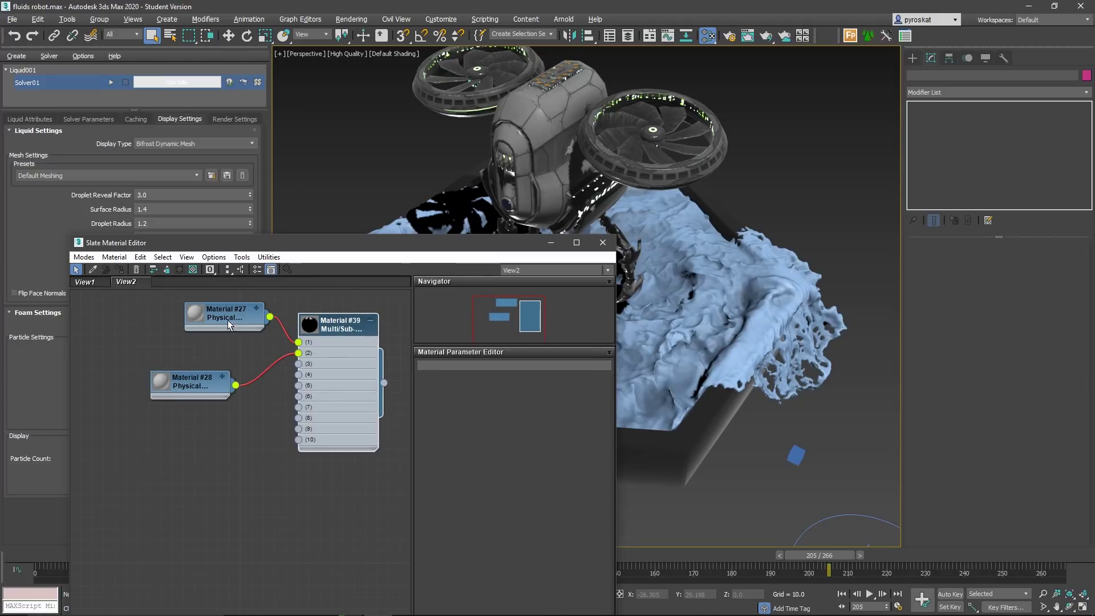
left_click_drag(227, 320, 216, 308)
left_click_drag(212, 390, 234, 378)
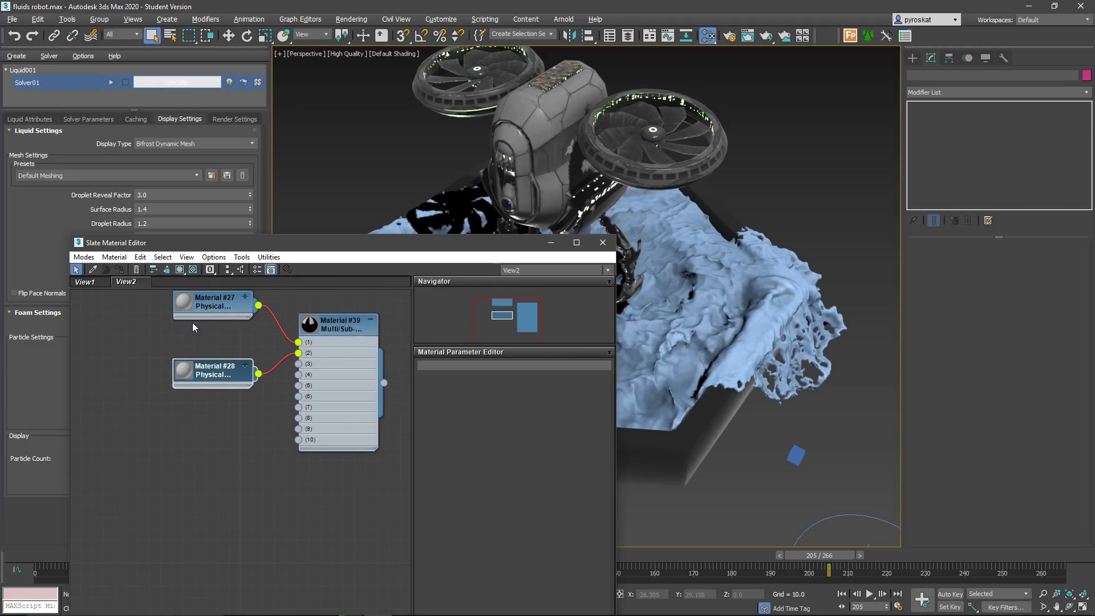
Step: Set the base color of the Physical Material in slot 1 to a very dark blue
left_click(200, 303)
double_click(214, 308)
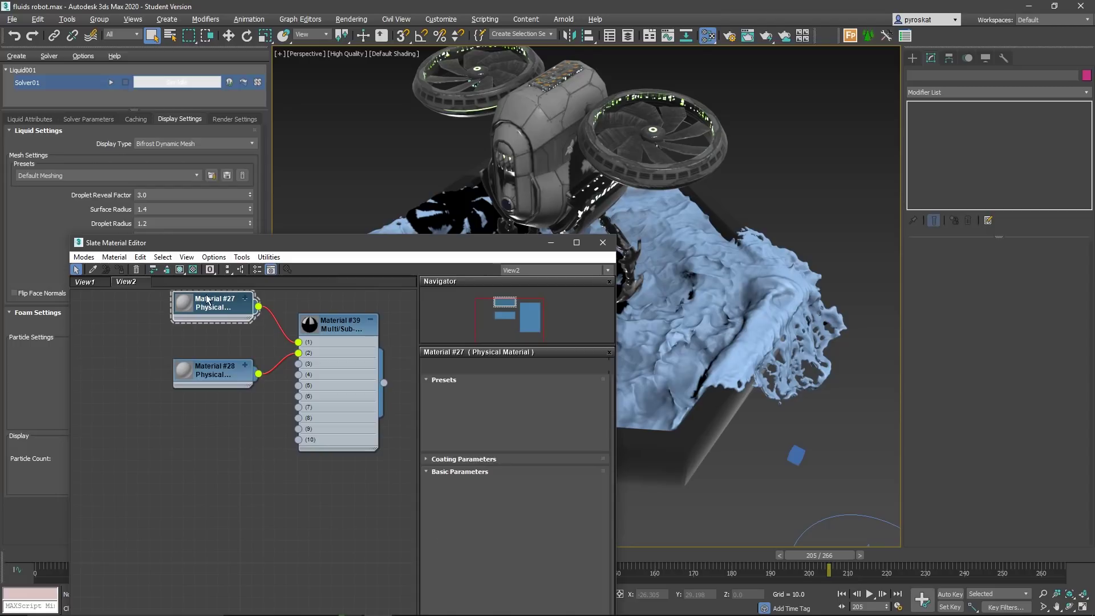
left_click(455, 401)
left_click_drag(329, 110, 353, 94)
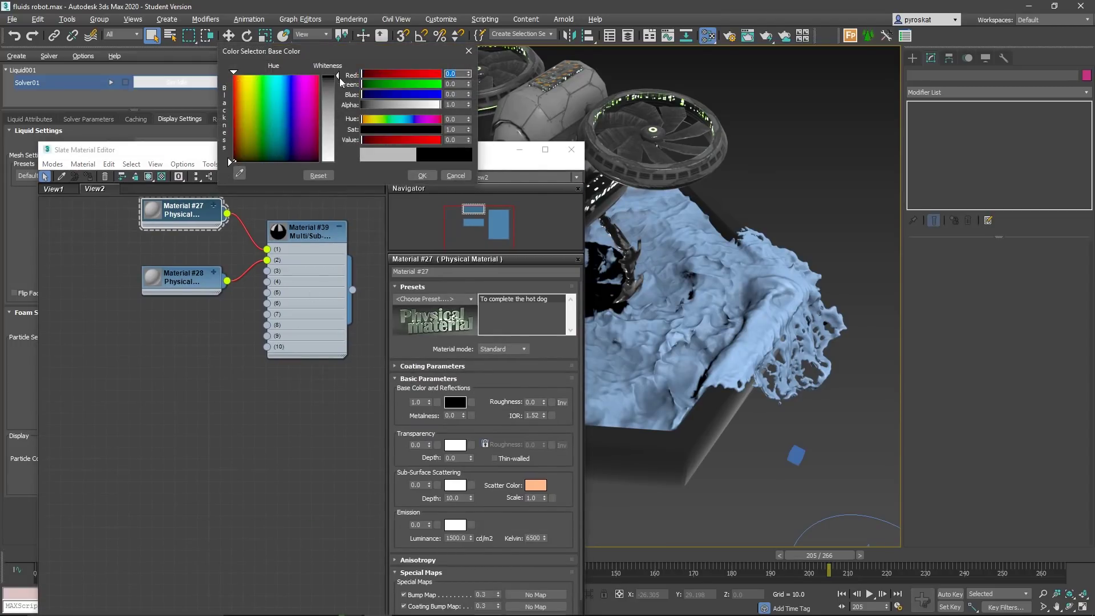
left_click(228, 155)
left_click_drag(362, 95, 367, 95)
left_click(422, 175)
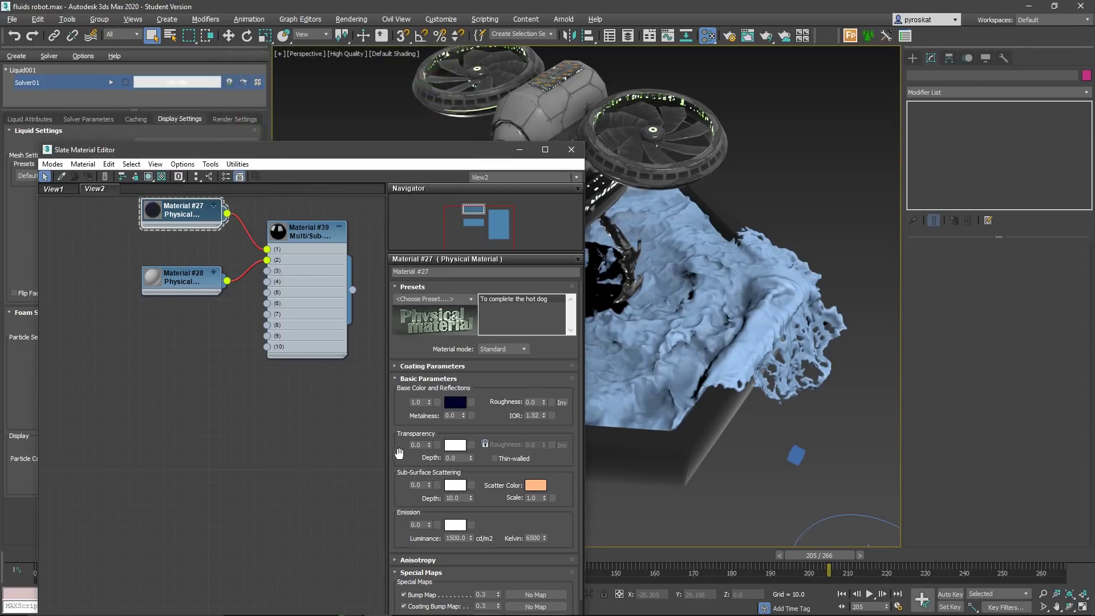
Step: Set the slot 1 material's transparency to 0.95 and assign the Multi/Sub-Object material to the liquid
left_click_drag(429, 444, 419, 357)
key("z")
scroll(419, 357, "down", 2)
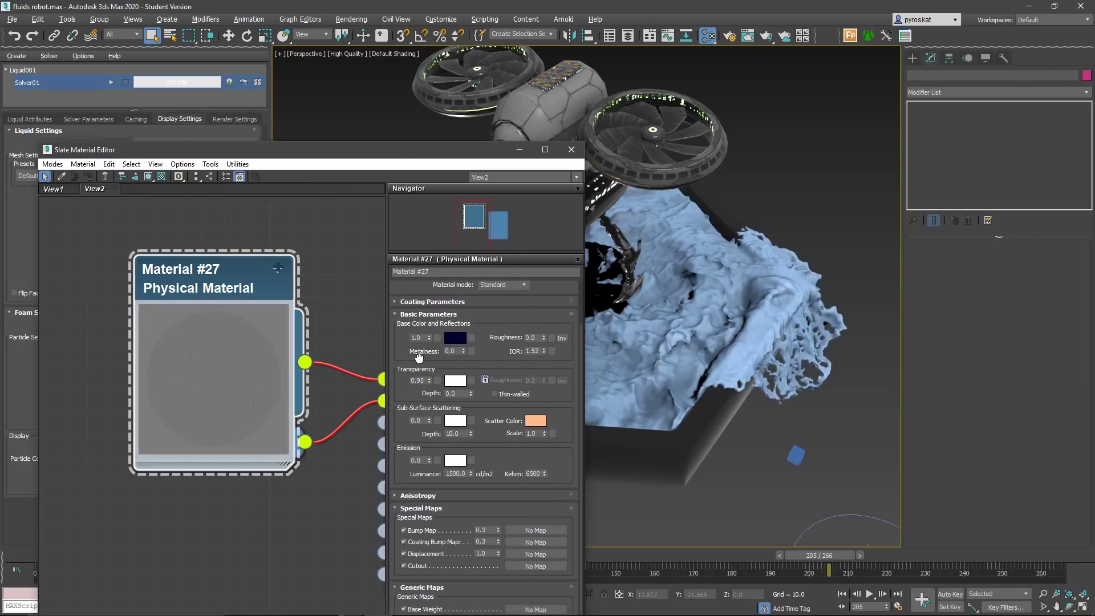
scroll(419, 365, "up", 2)
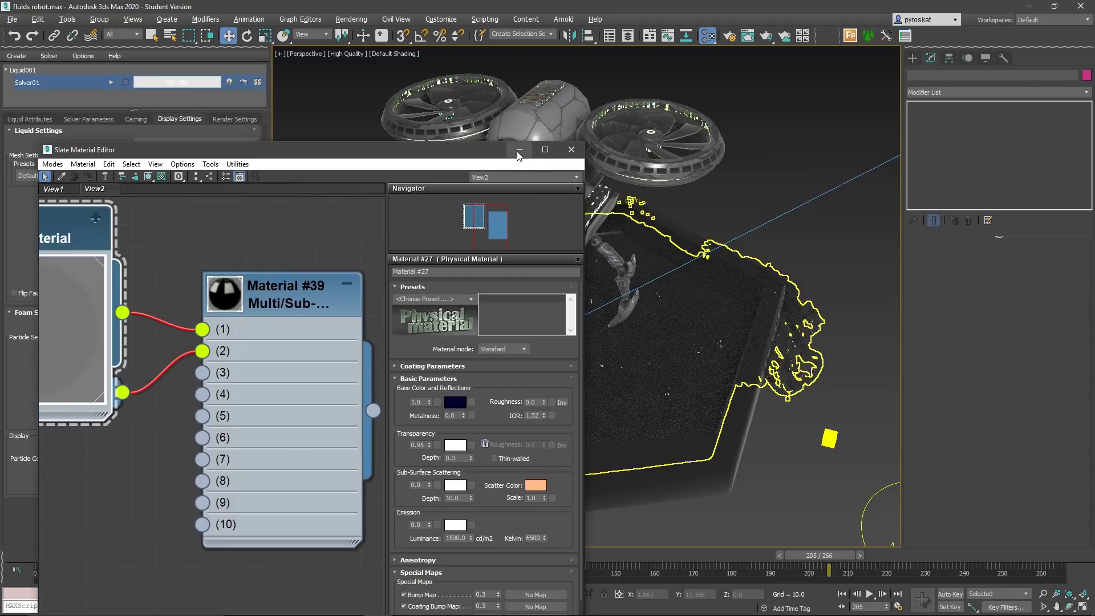
left_click(571, 150)
Step: Frame the robot and the whole basin in the perspective view and render frame 205
middle_click_drag(410, 333, 373, 294)
scroll(434, 333, "down", 3)
scroll(406, 289, "up", 4)
key("shift+q")
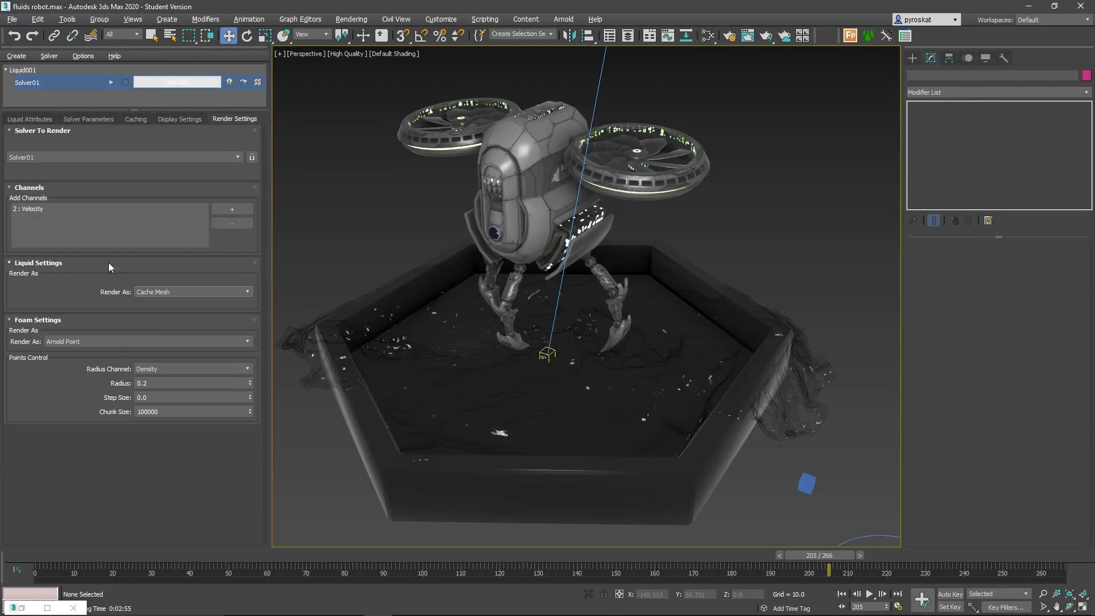
Step: Look through the channels that can be added to the solver's render settings, without adding one
left_click(26, 208)
left_click(226, 222)
left_click(230, 211)
left_click(500, 299)
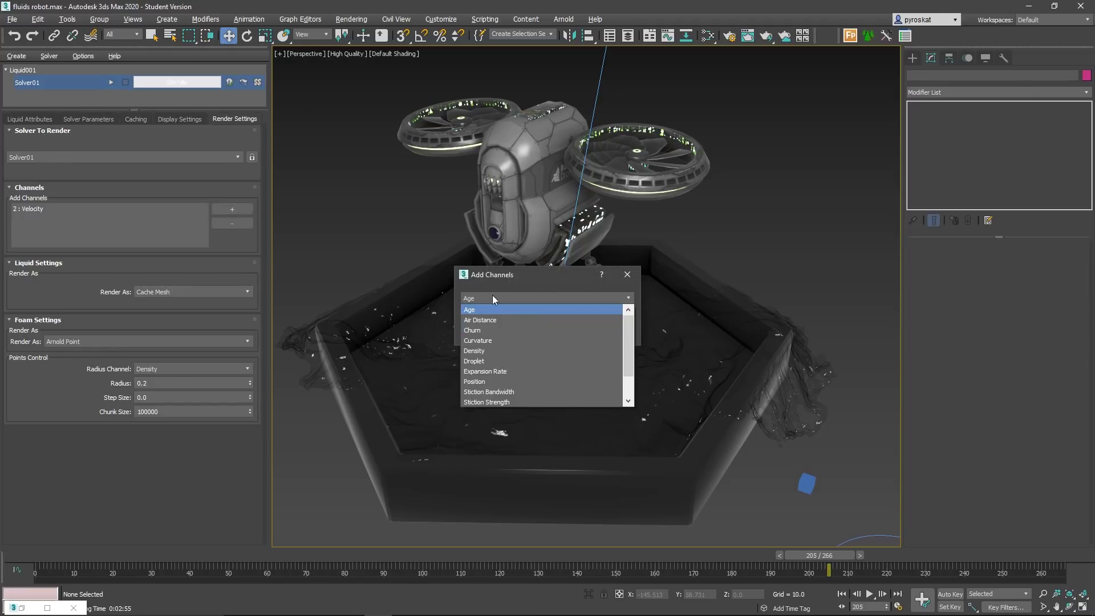
scroll(552, 347, "down", 1)
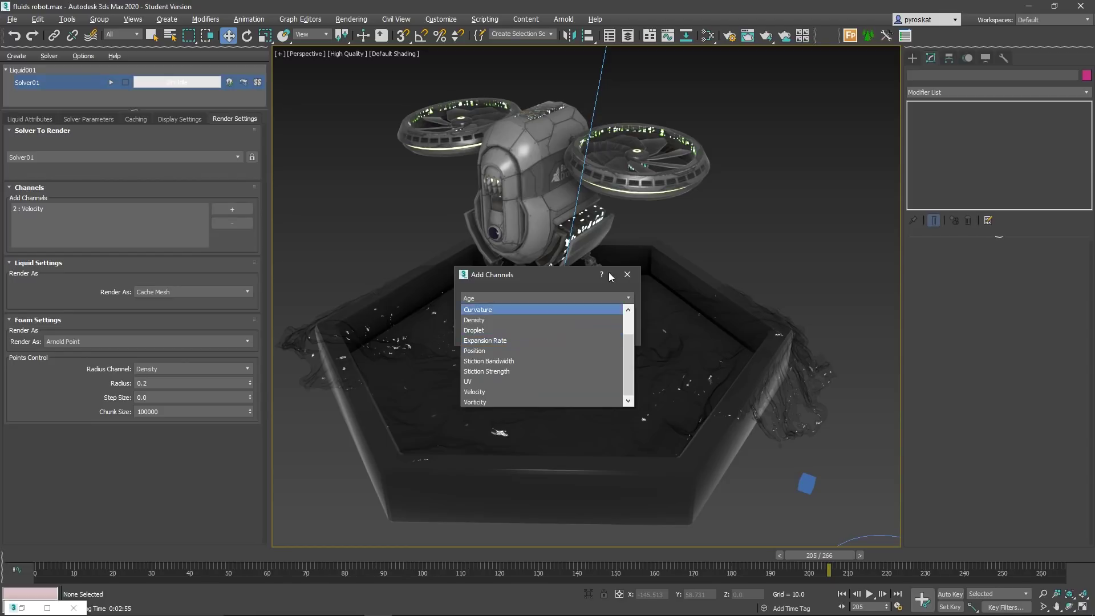
left_click(478, 310)
left_click(628, 274)
Step: Set the liquid's display type to Point
left_click(206, 120)
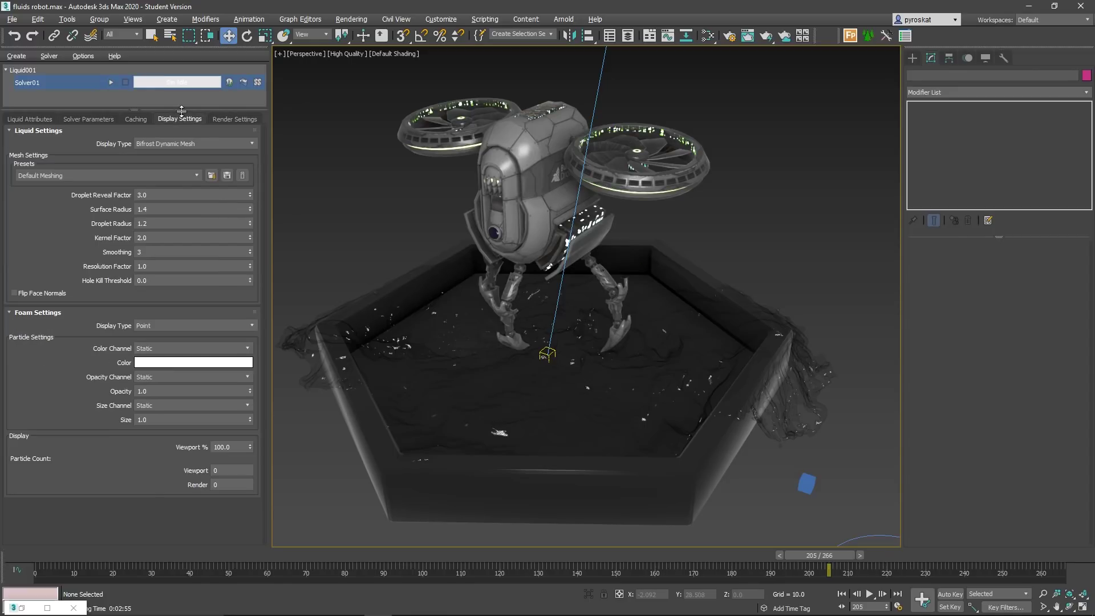
left_click(178, 144)
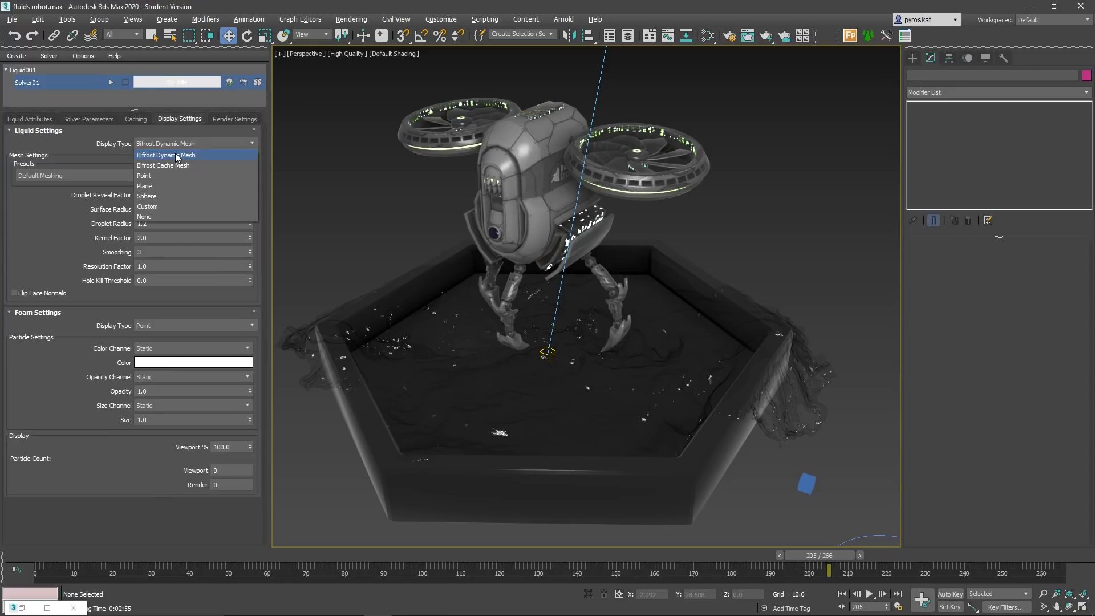
left_click(163, 175)
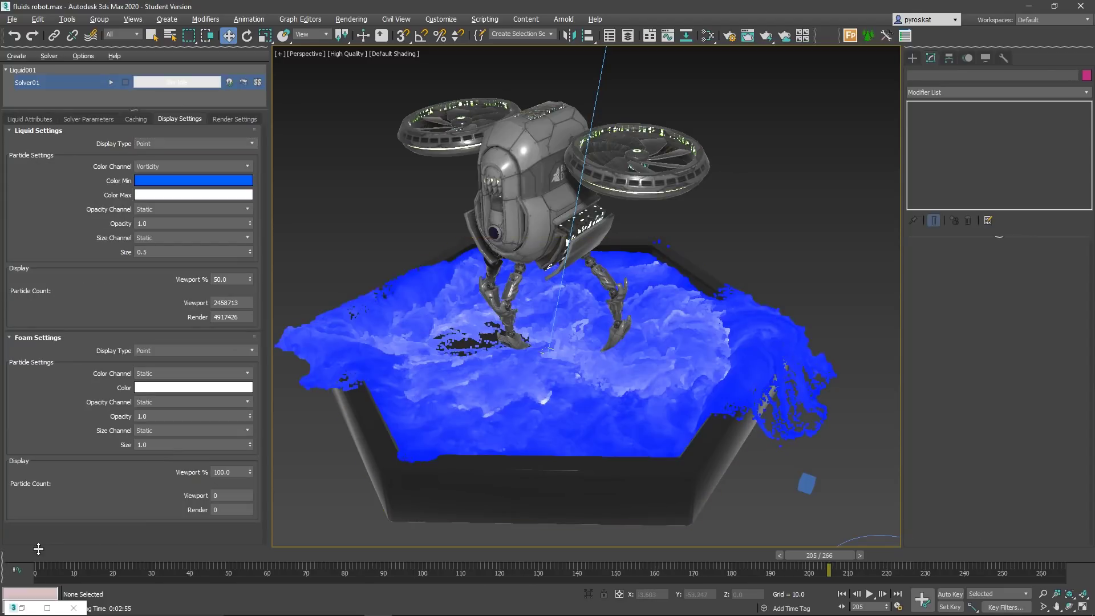
Step: Enable foam solving for Solver01 and set the Foam Properties mode to Advanced
left_click(242, 84)
left_click(42, 378)
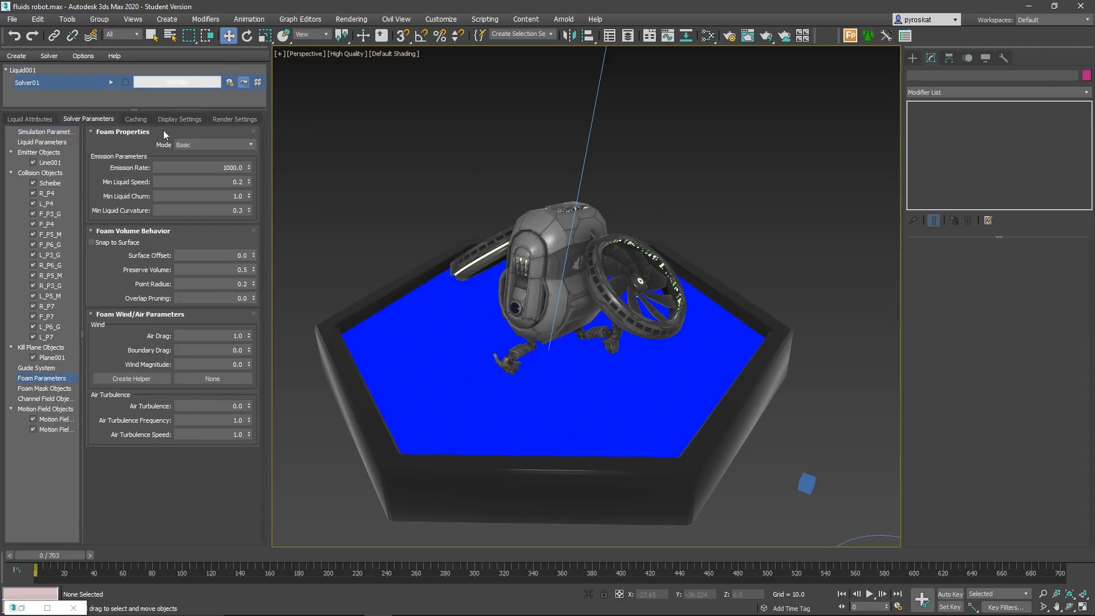
left_click(210, 145)
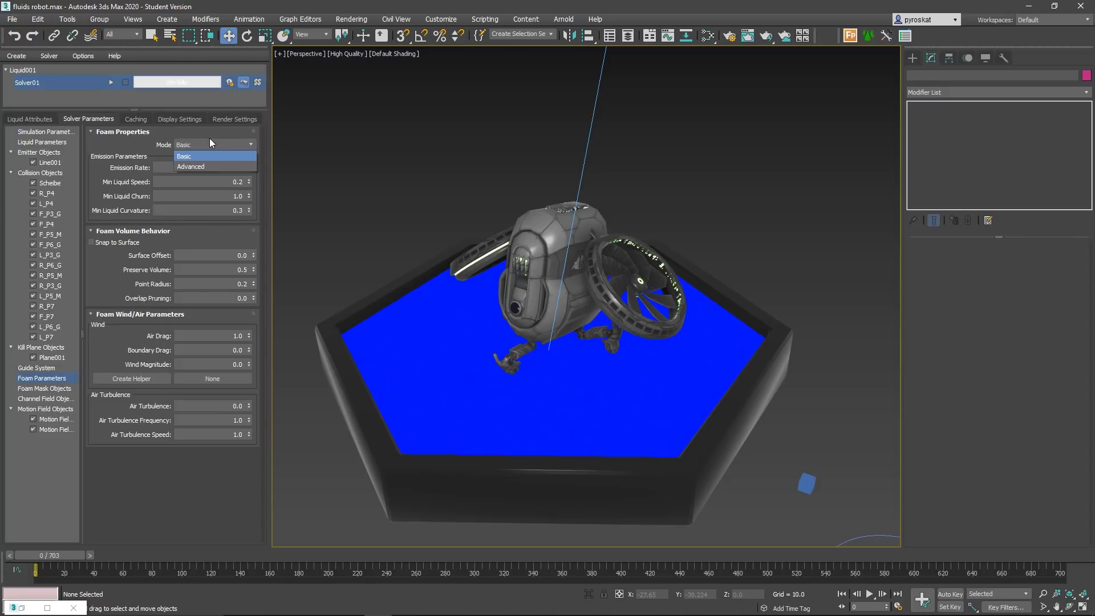
left_click(191, 156)
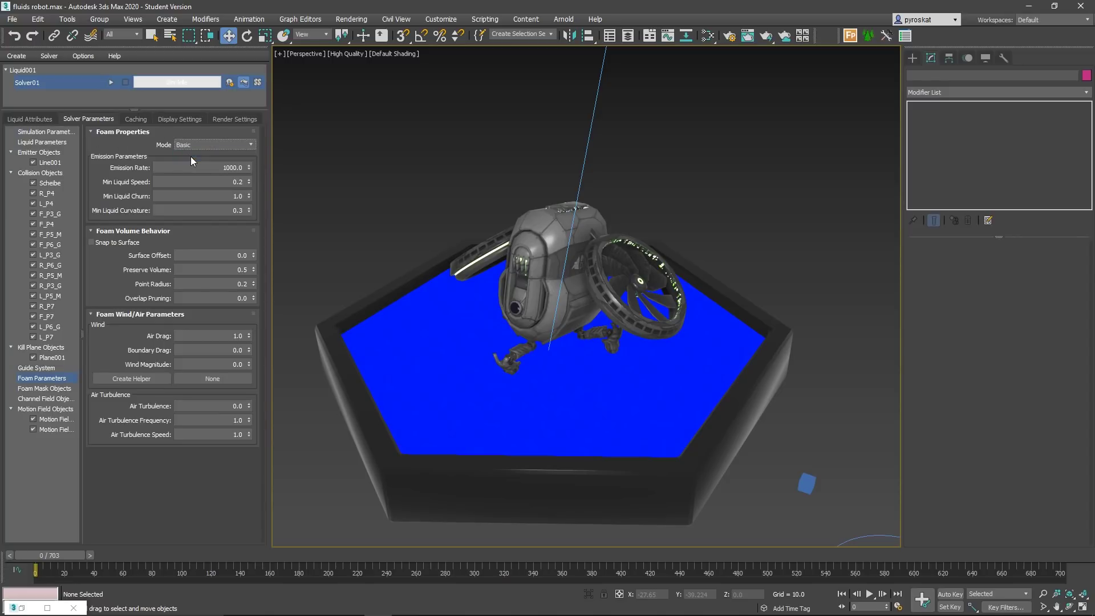
left_click(201, 146)
left_click(201, 163)
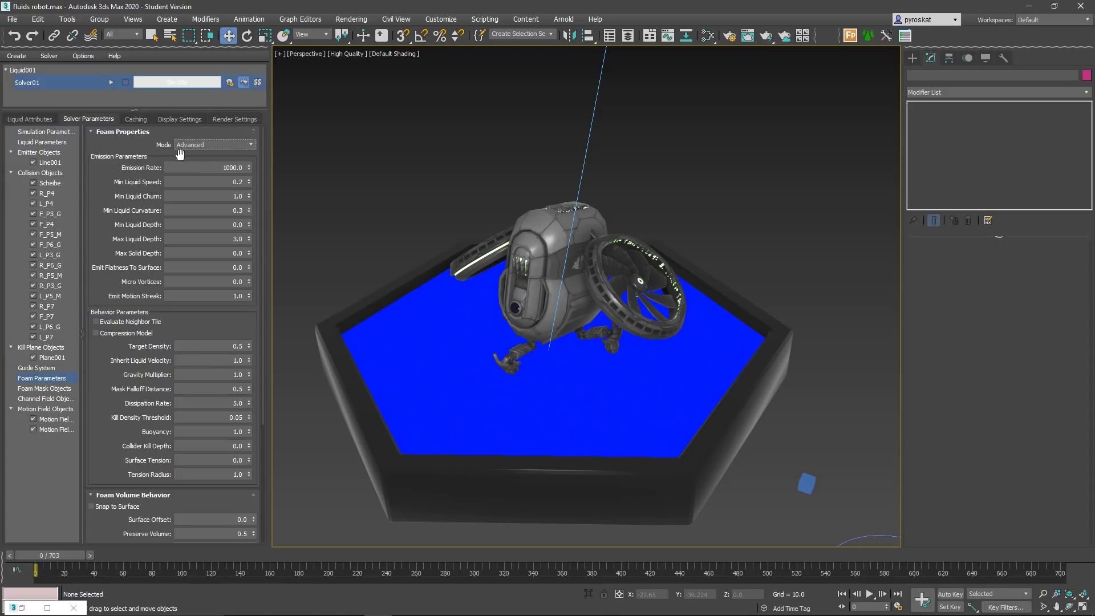
Step: Set the foam's Min Liquid Churn to 0.7 and Min Liquid Curvature to 0.2
mouse_move(239, 278)
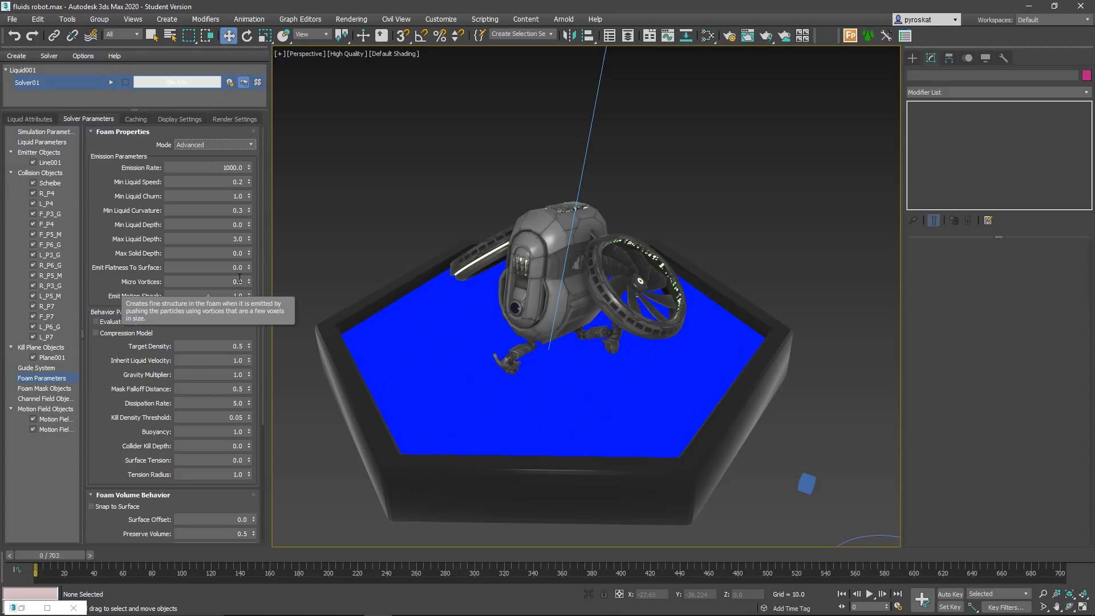
double_click(210, 168)
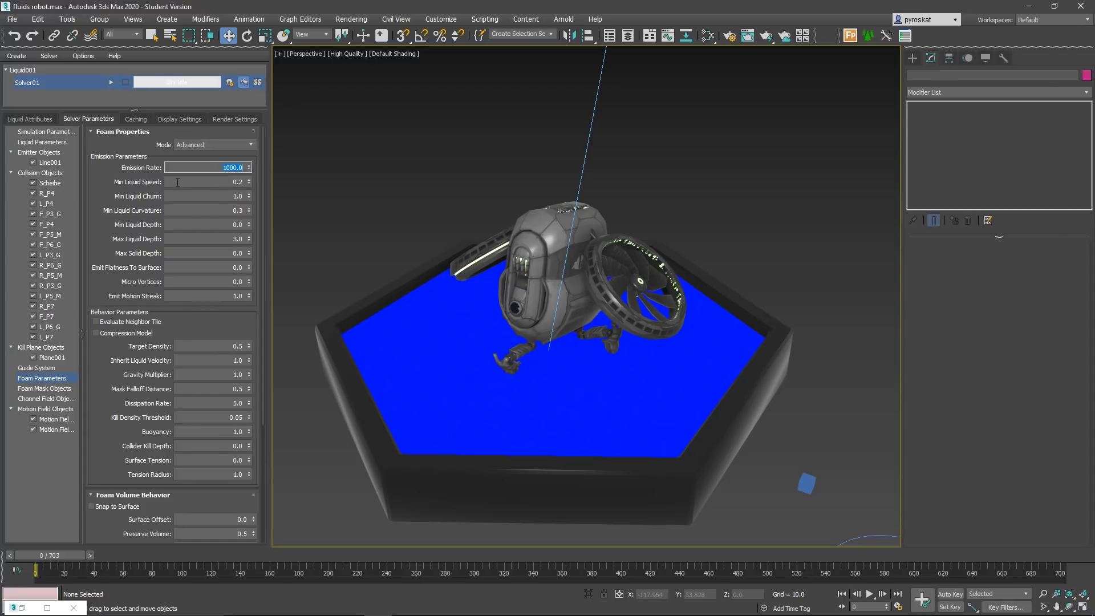
left_click(225, 183)
key("Tab")
type("0.7")
key("Return")
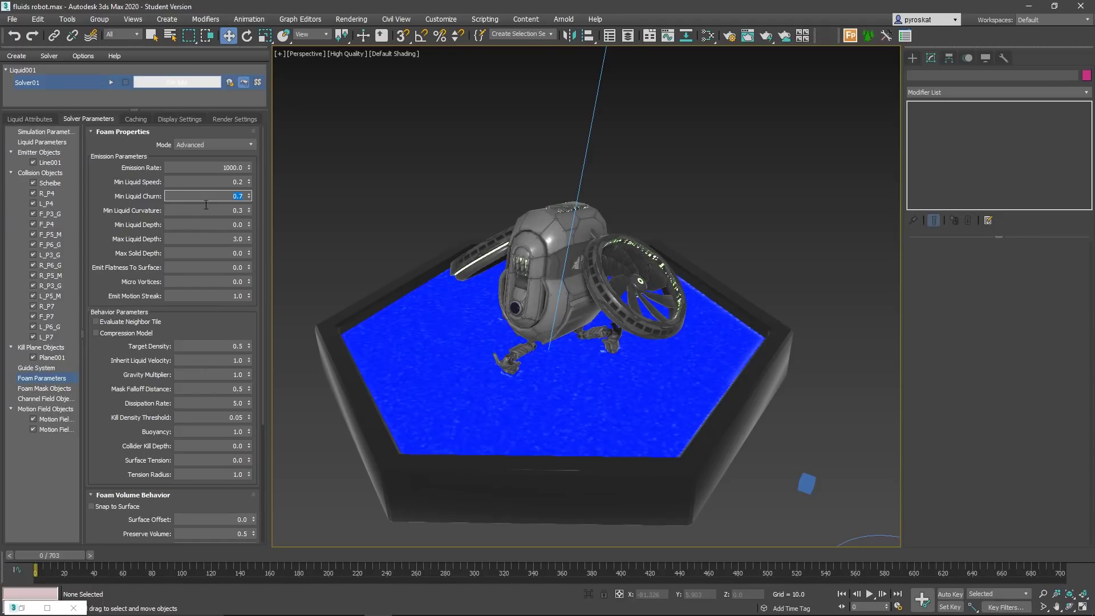
key("Tab")
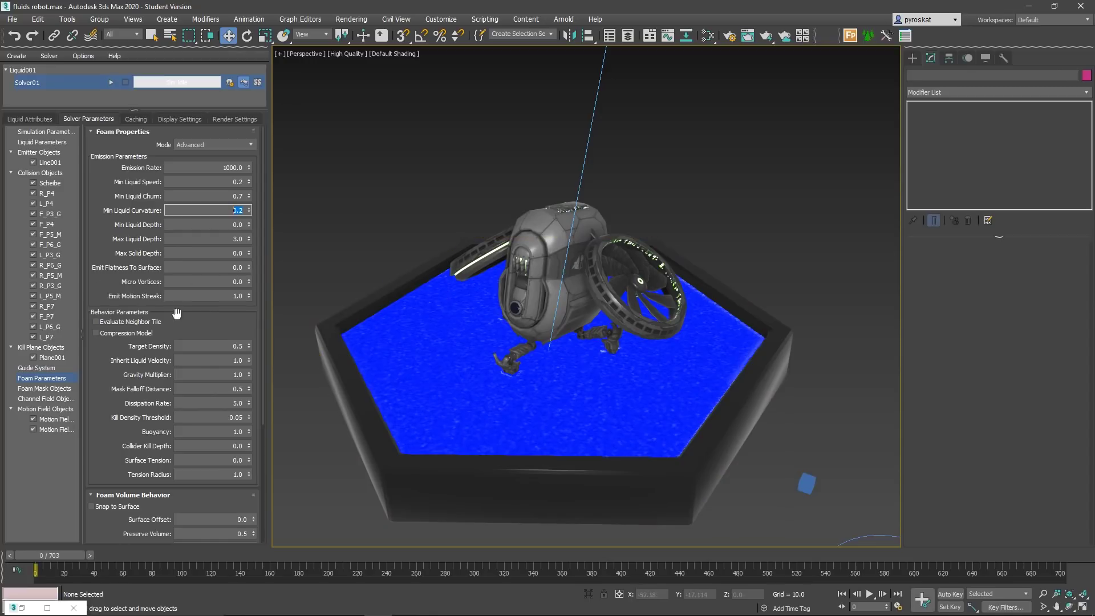
Step: Try the Compression Model option in the foam's behavior parameters and switch it back off
left_click_drag(101, 385, 99, 335)
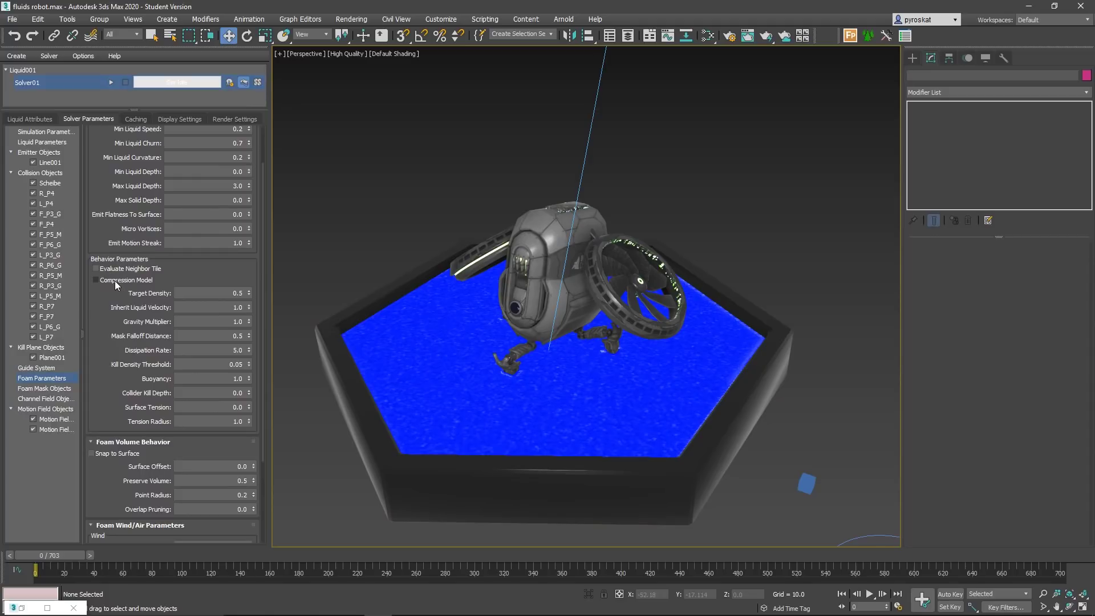
mouse_move(97, 278)
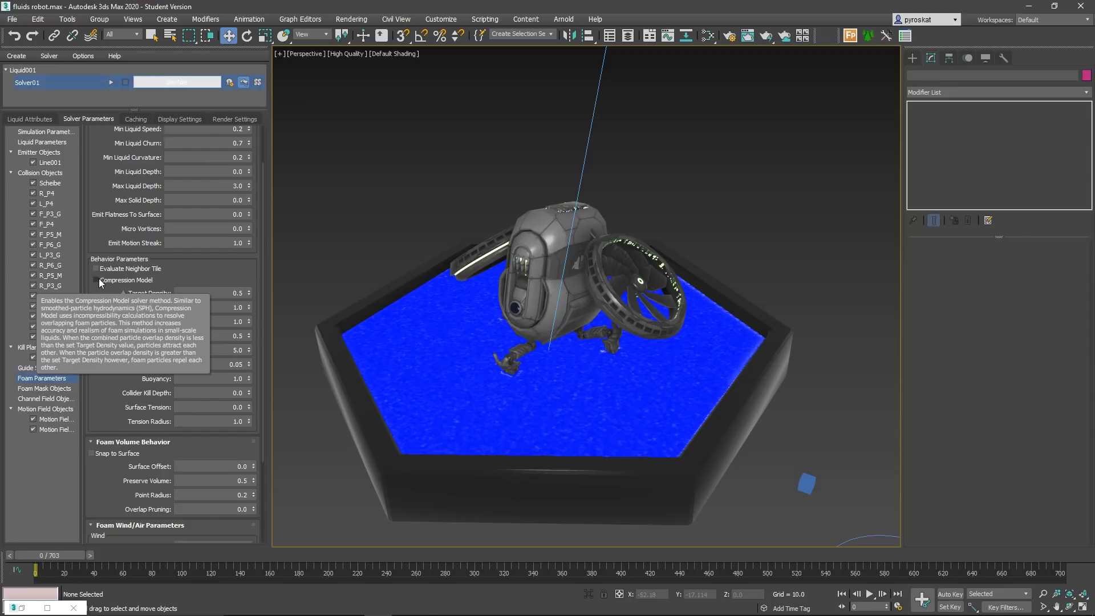
left_click(97, 279)
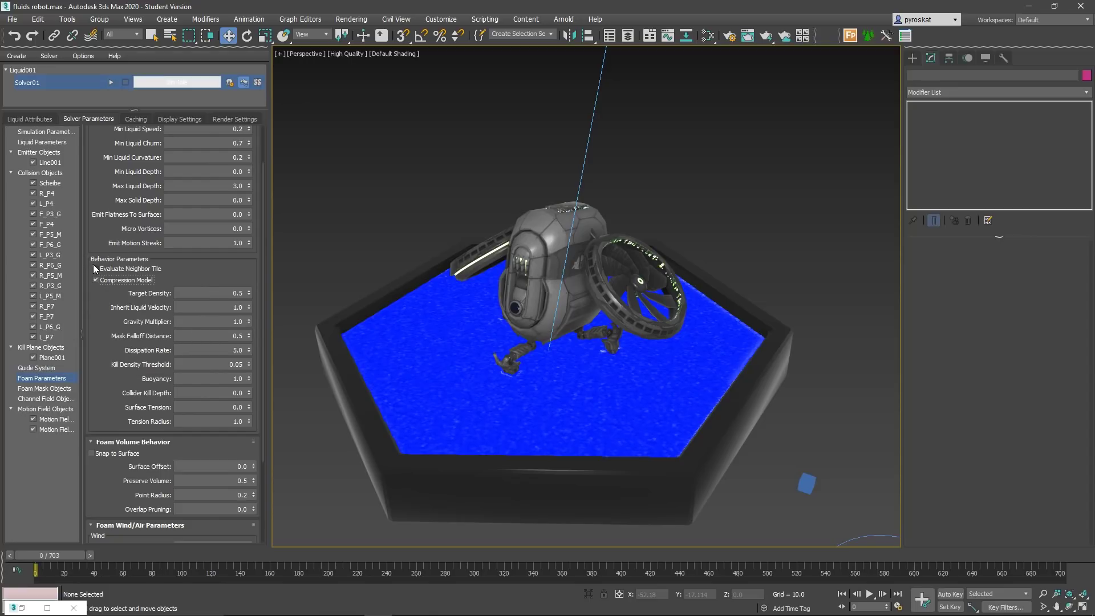
mouse_move(96, 266)
left_click(96, 279)
Step: Set the foam's Air Turbulence to 0.02 and try to start solving Solver01
left_click_drag(122, 362, 148, 231)
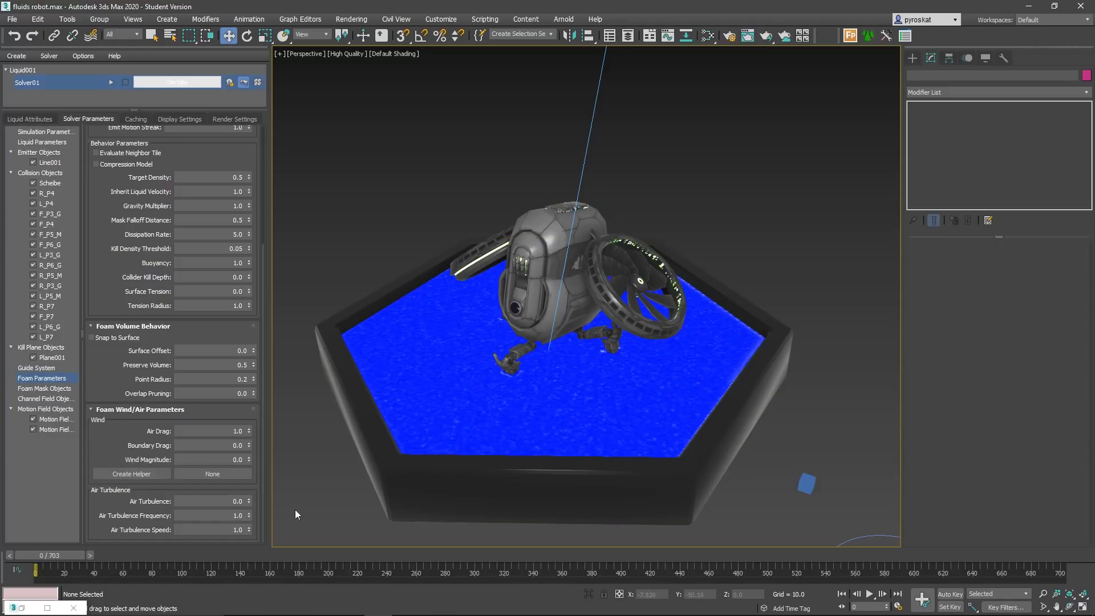
left_click(249, 499)
left_click(110, 83)
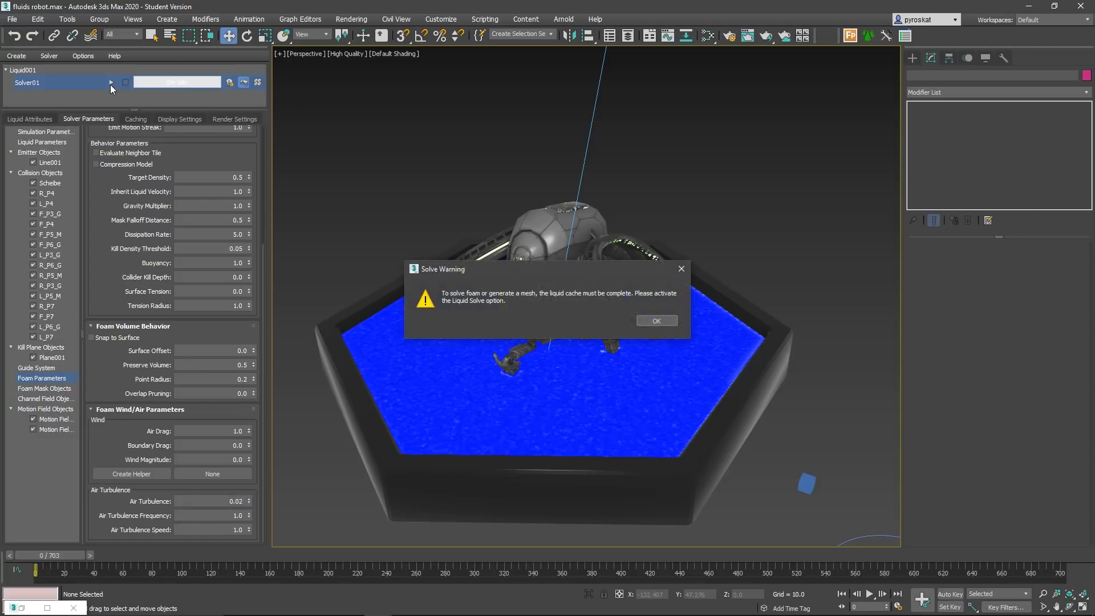
Step: Dismiss the solve warning and set the animation's end time to frame 500
left_click(654, 320)
left_click(1045, 557)
left_click_drag(1046, 556, 738, 551)
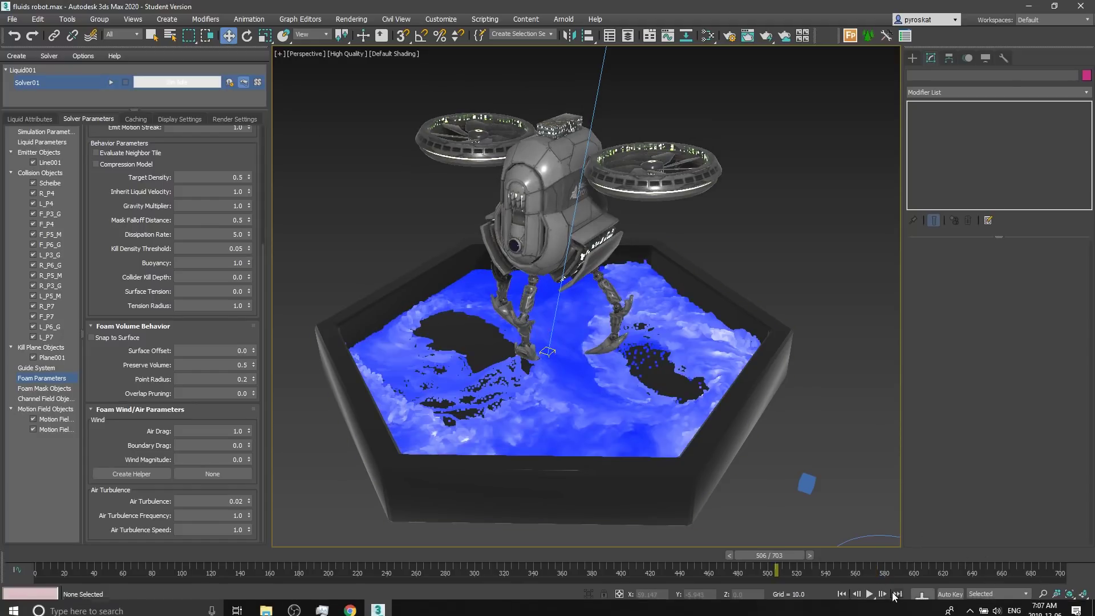
left_click(899, 606)
double_click(525, 347)
type("55")
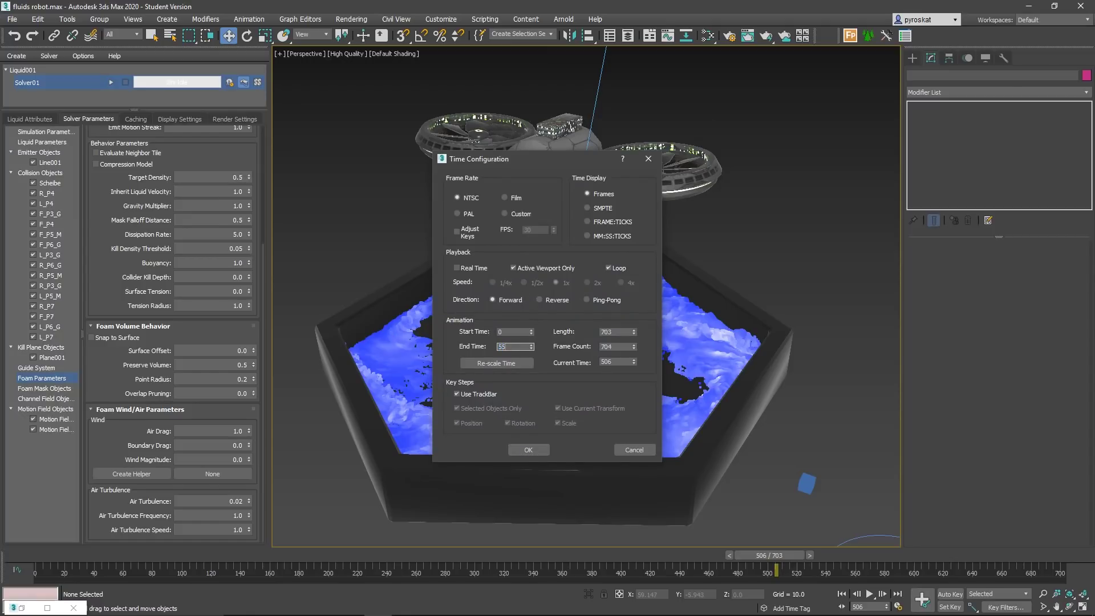
type("00")
key("Return")
left_click(518, 448)
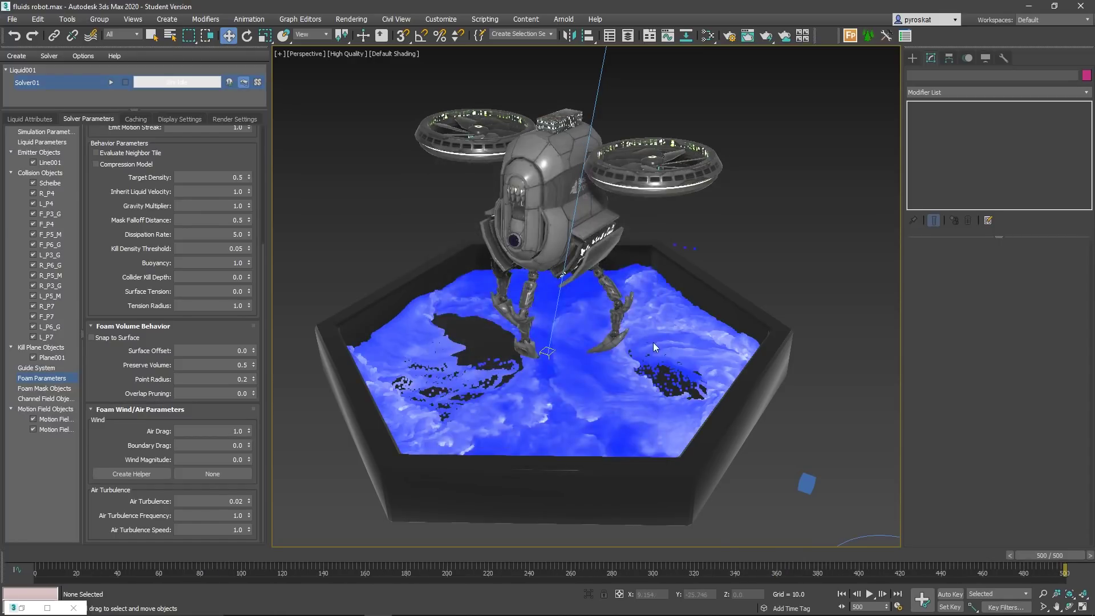
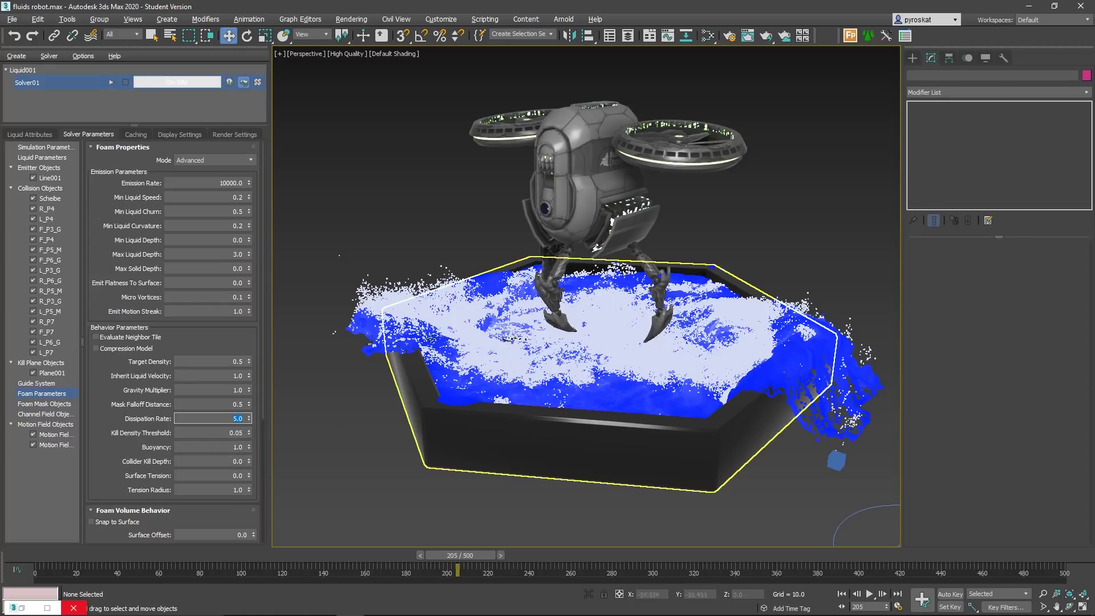
Step: Keep the foam's display as Point with a Static color channel and set its Opacity Channel to Density
left_click(180, 134)
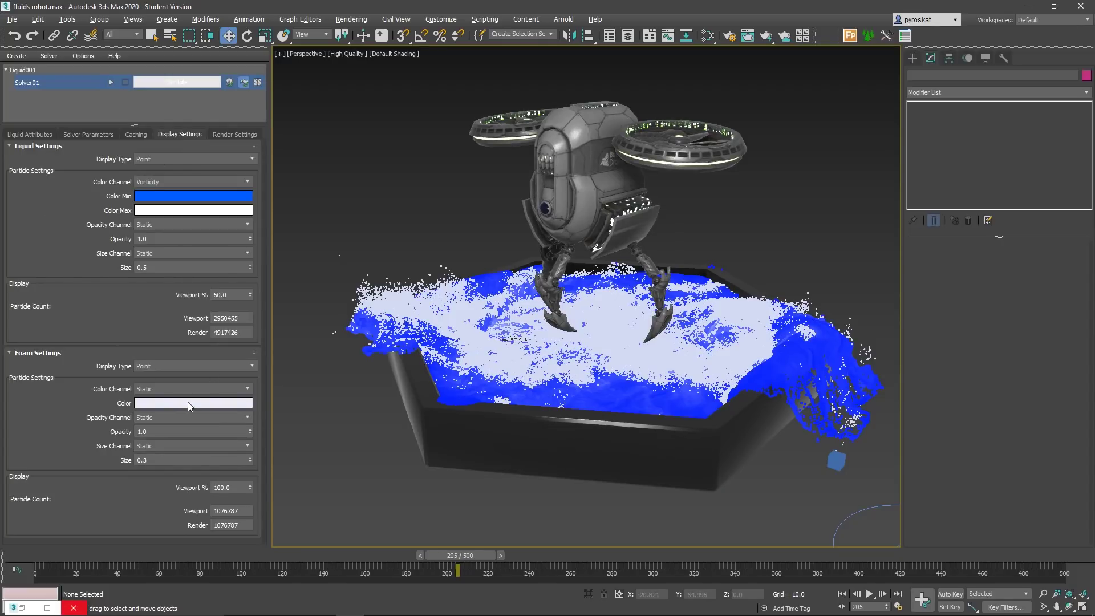
left_click(186, 366)
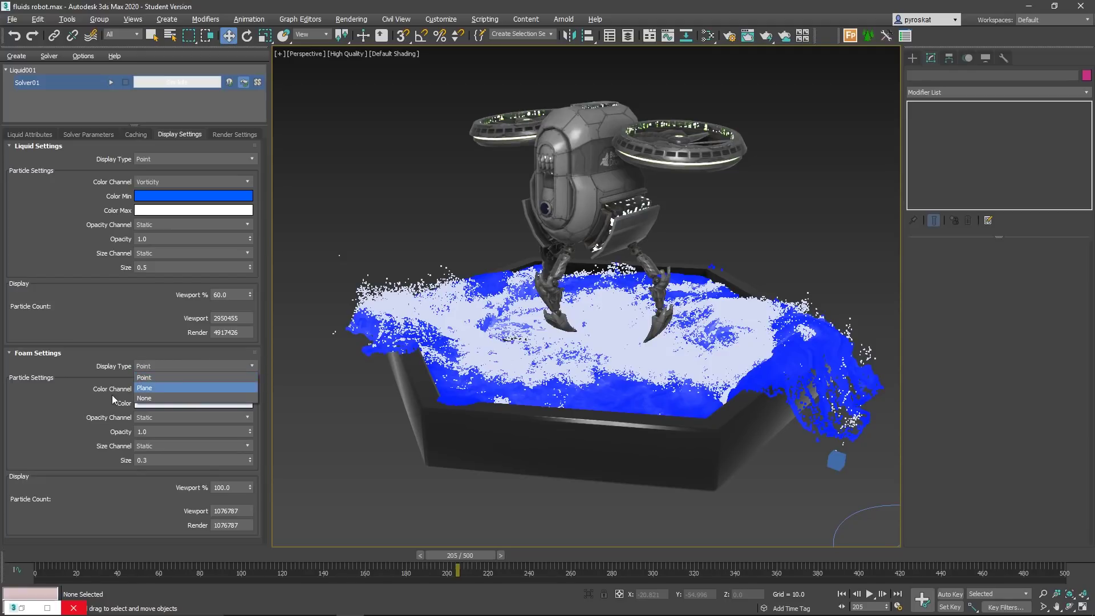
left_click(66, 431)
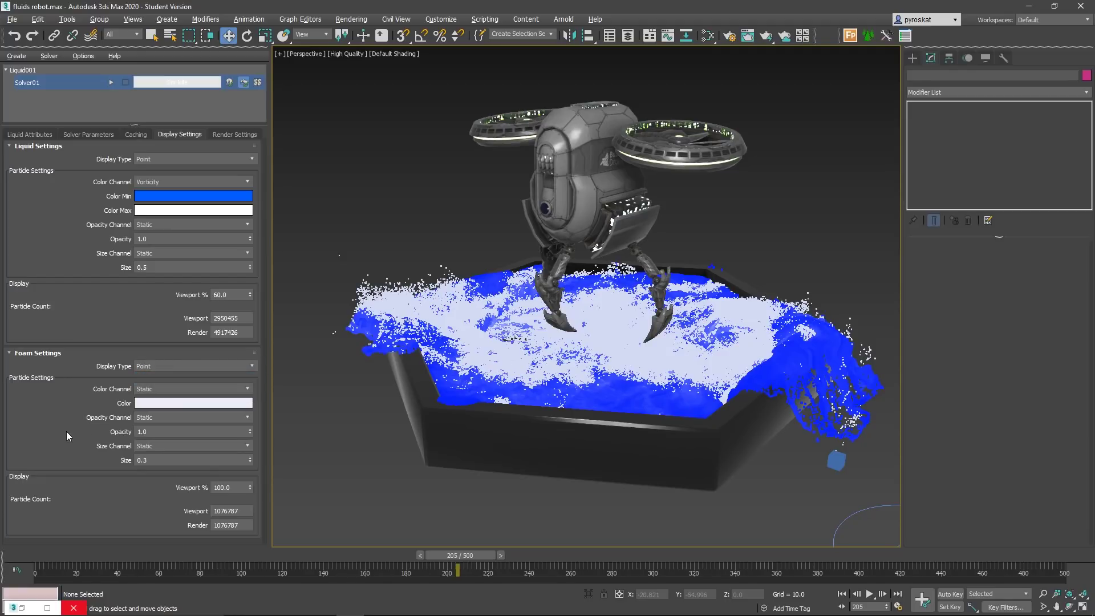
left_click(149, 388)
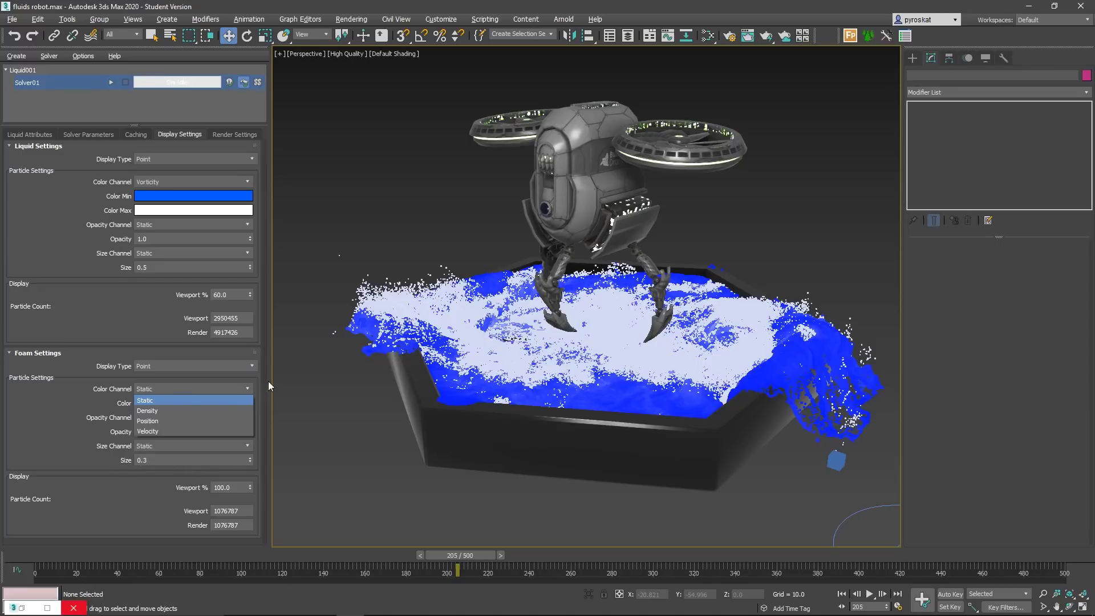
left_click(145, 399)
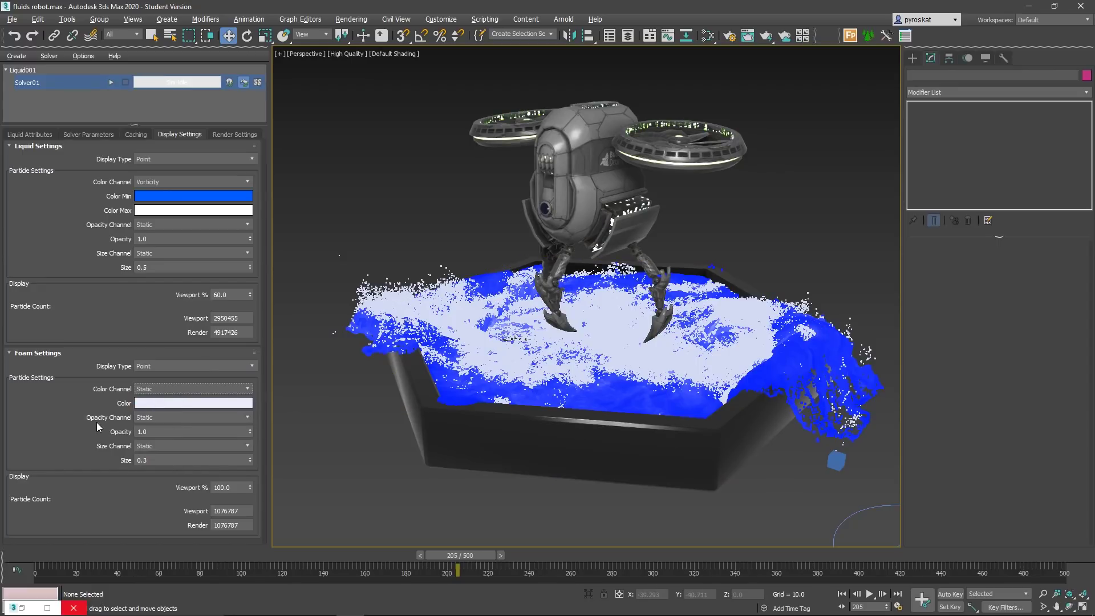
left_click(155, 417)
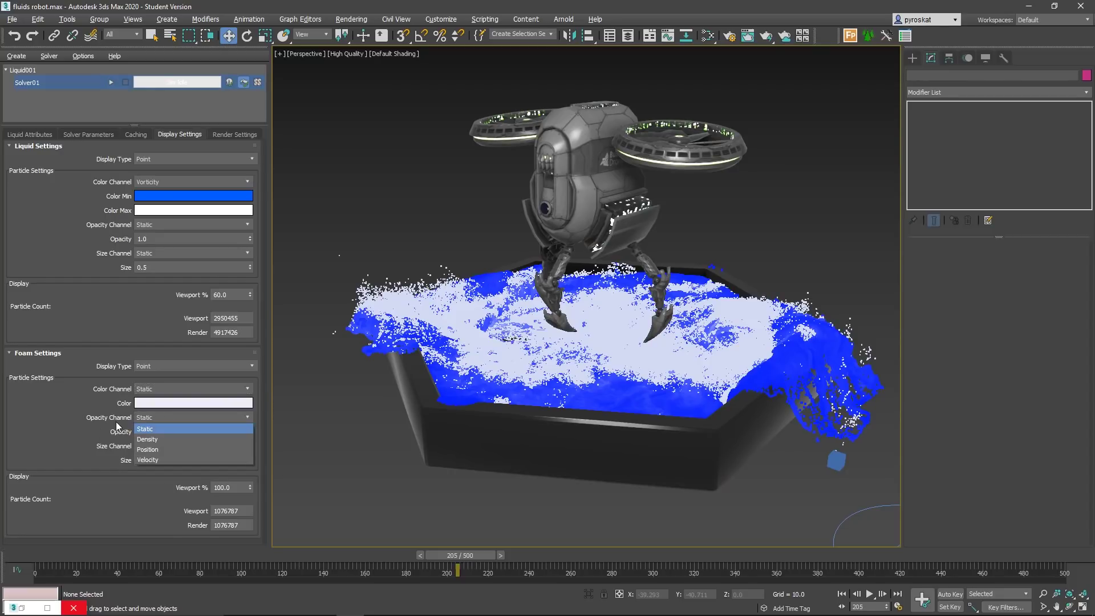
left_click(149, 439)
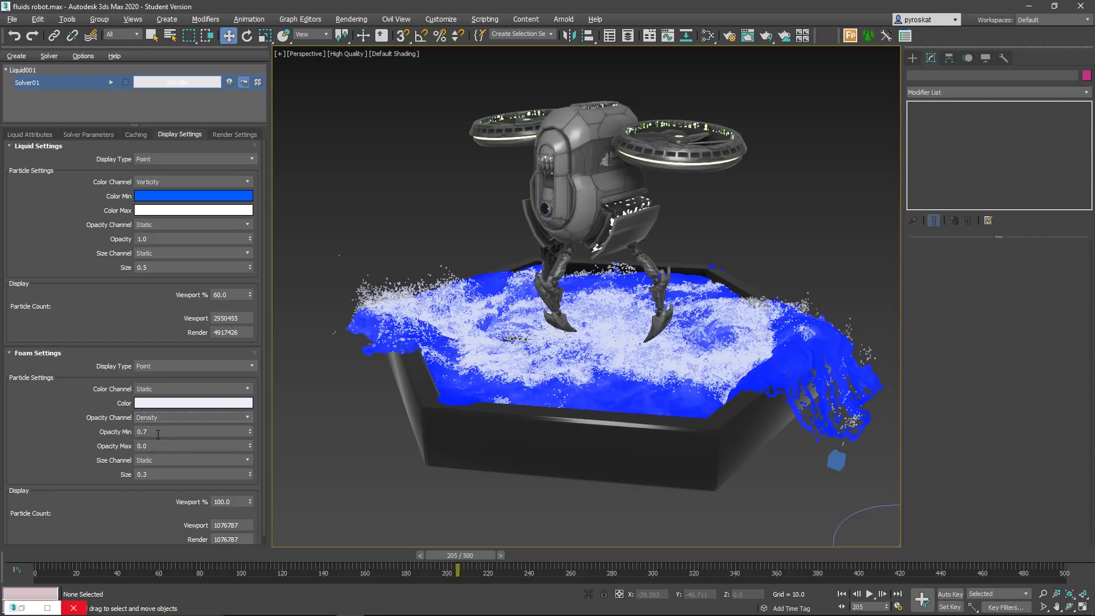
Step: Try a foam display Opacity Min of 2.0 and return it to 0.7
key("Tab")
left_click(148, 432)
key("Return")
key("Return")
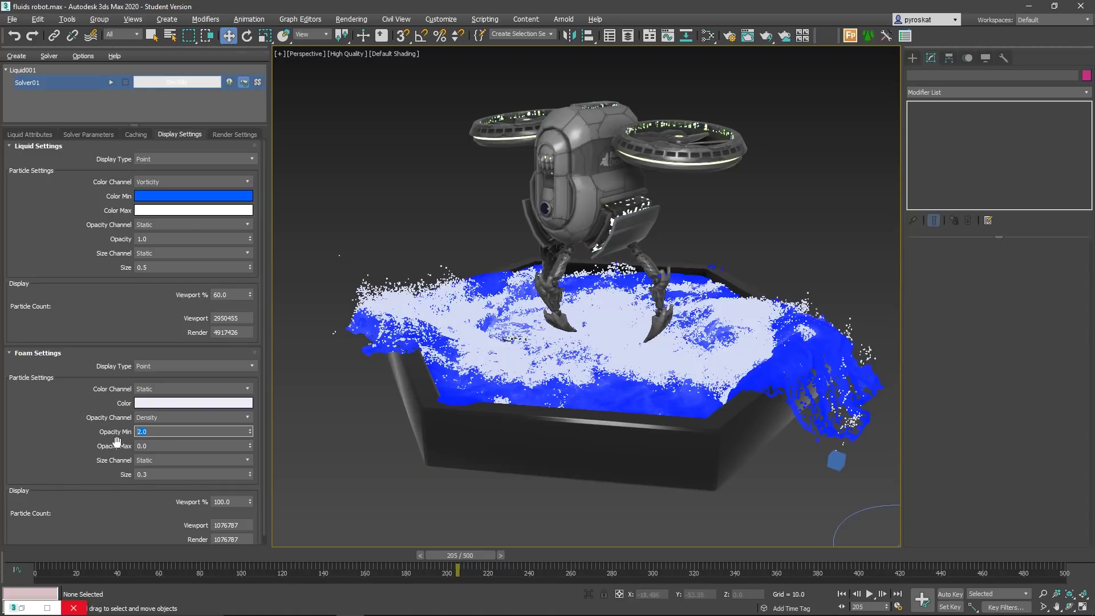
key("Return")
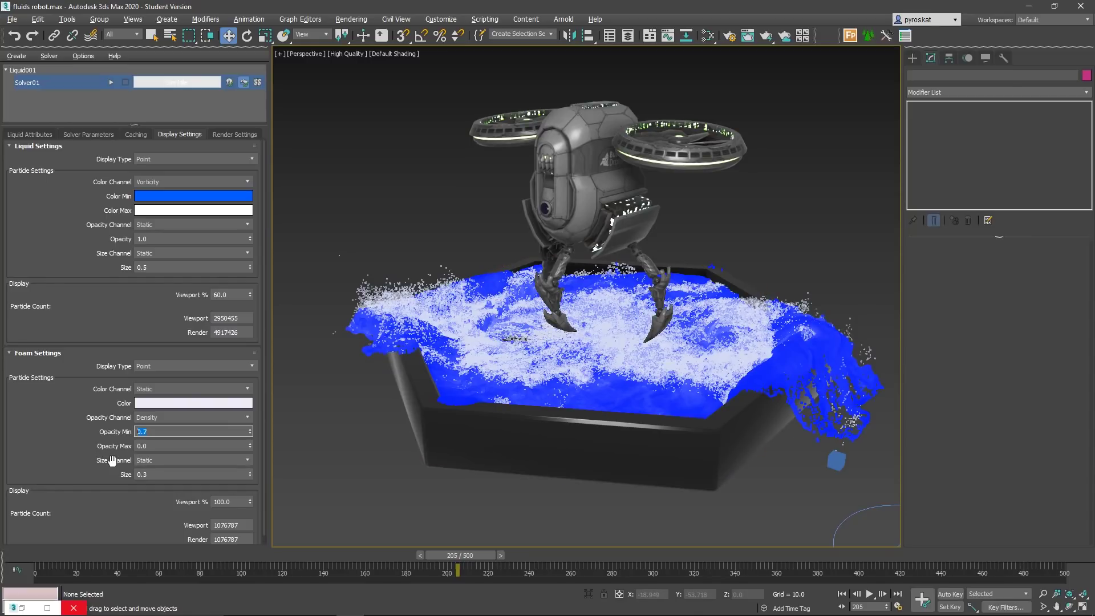
Step: Set the foam display's Size Channel to Density, keeping Size Min at 0.3 and Size Max at 0.0
left_click(172, 461)
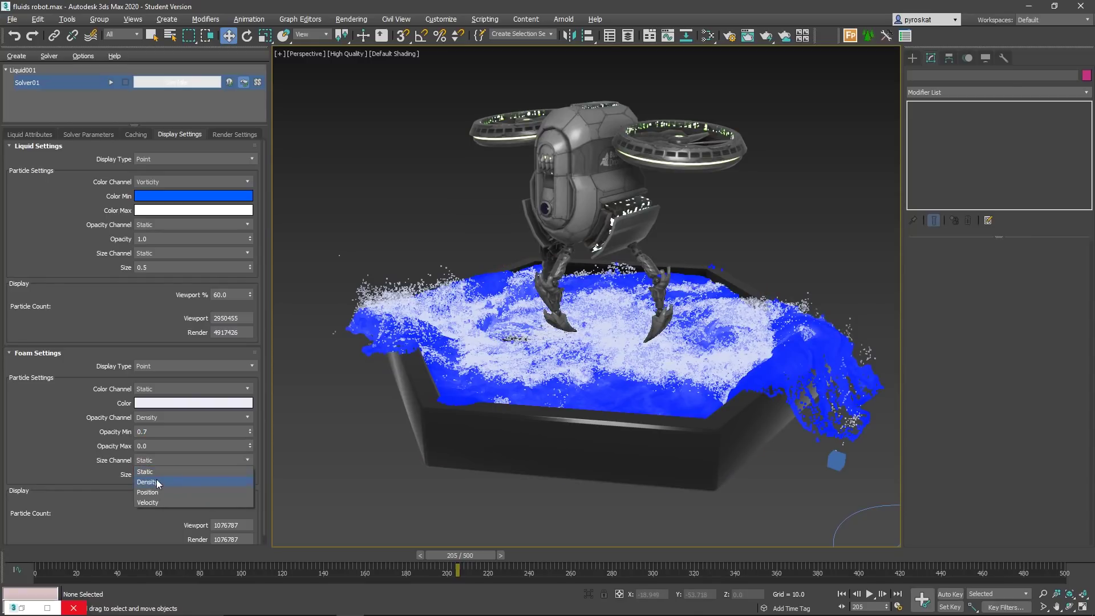
left_click(155, 481)
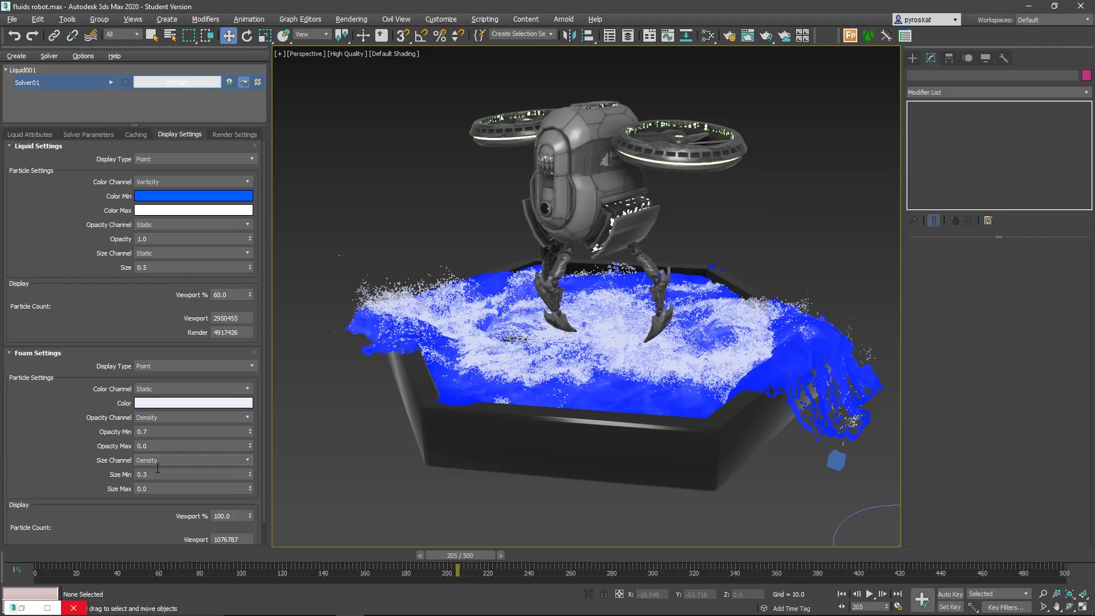
left_click(156, 475)
left_click_drag(154, 474, 25, 474)
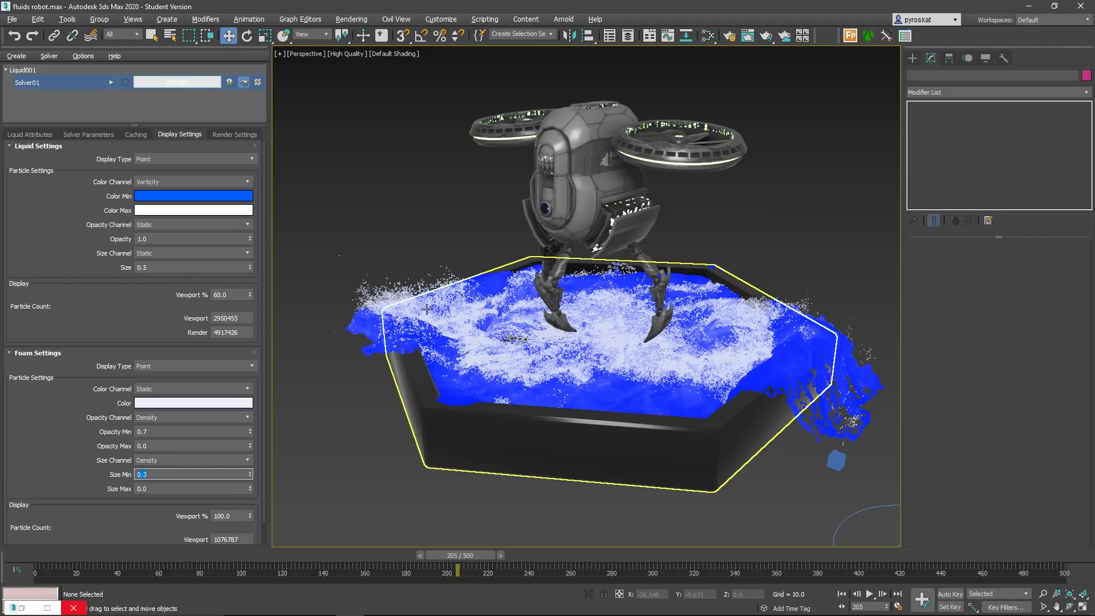
key("Tab")
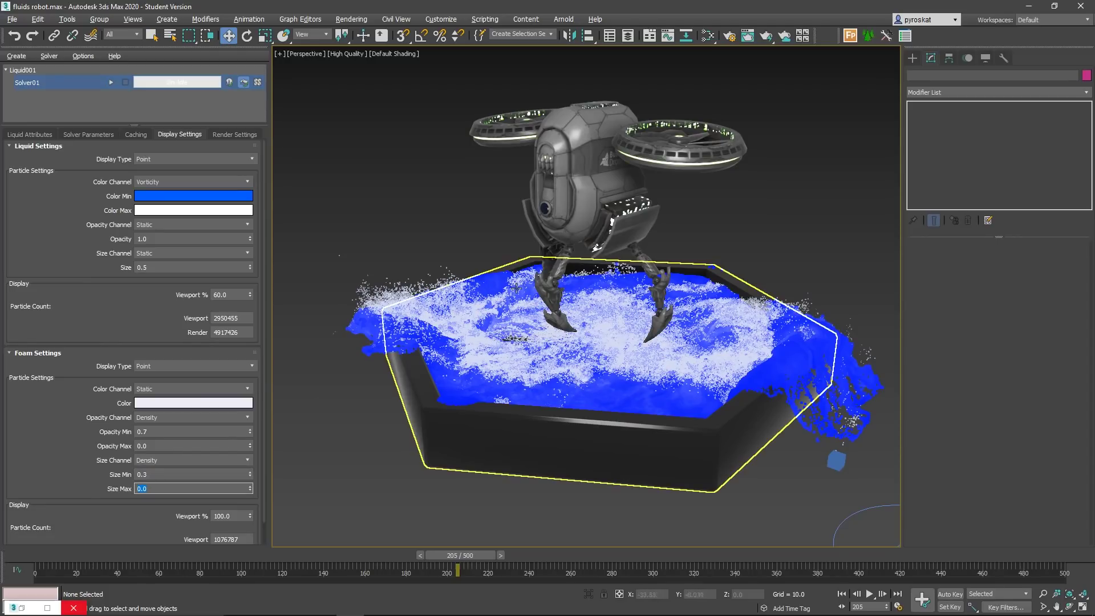
middle_click_drag(593, 306, 512, 318, "alt")
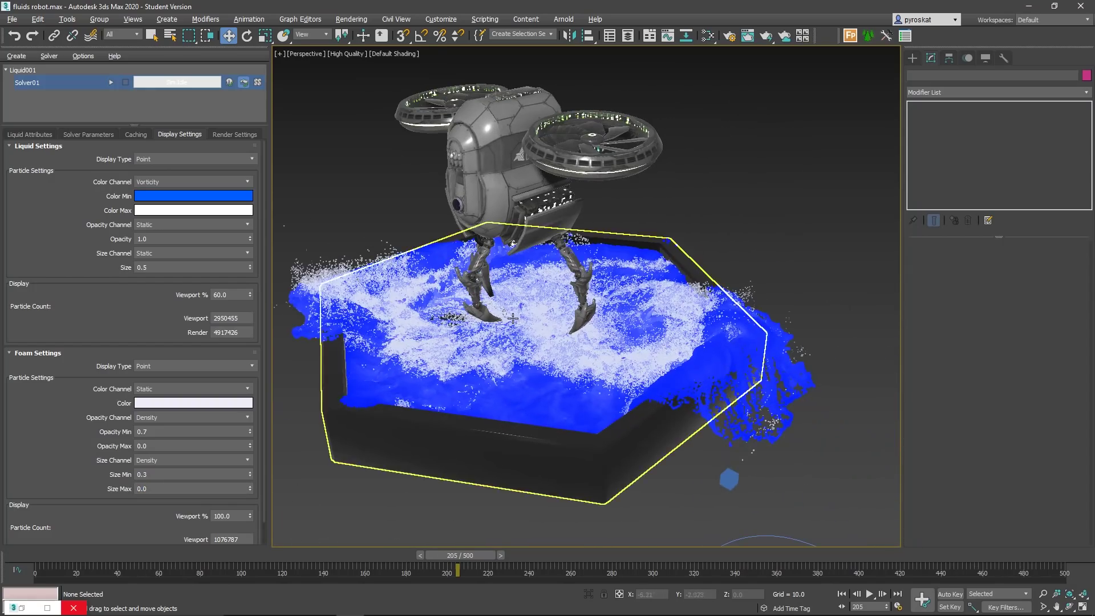
Step: Keep the foam rendering as Arnold Point and set its point radius to 0.3
left_click(239, 135)
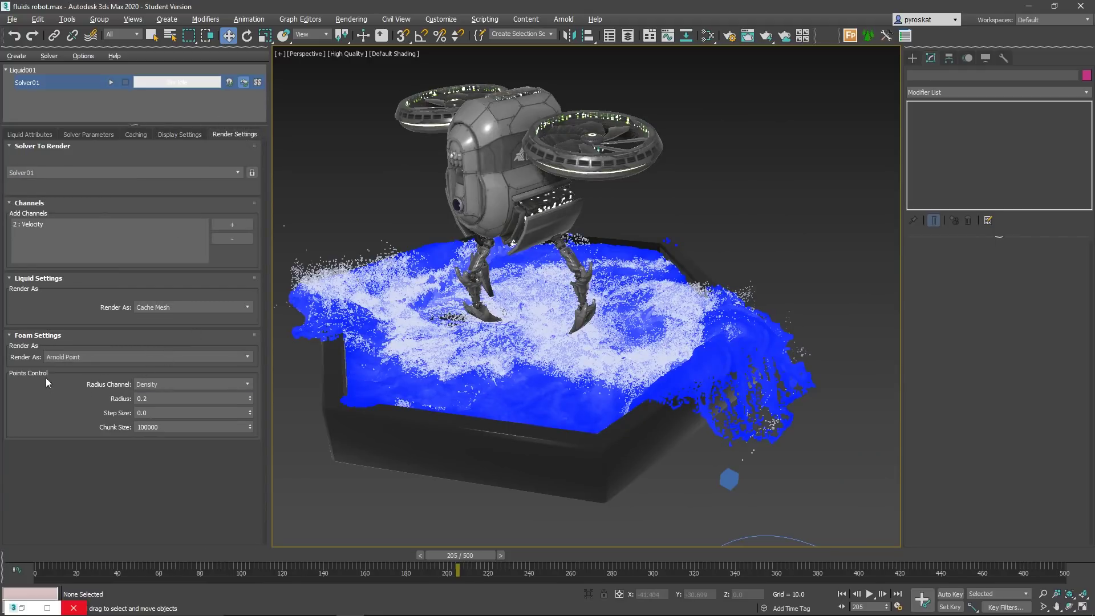
left_click(90, 357)
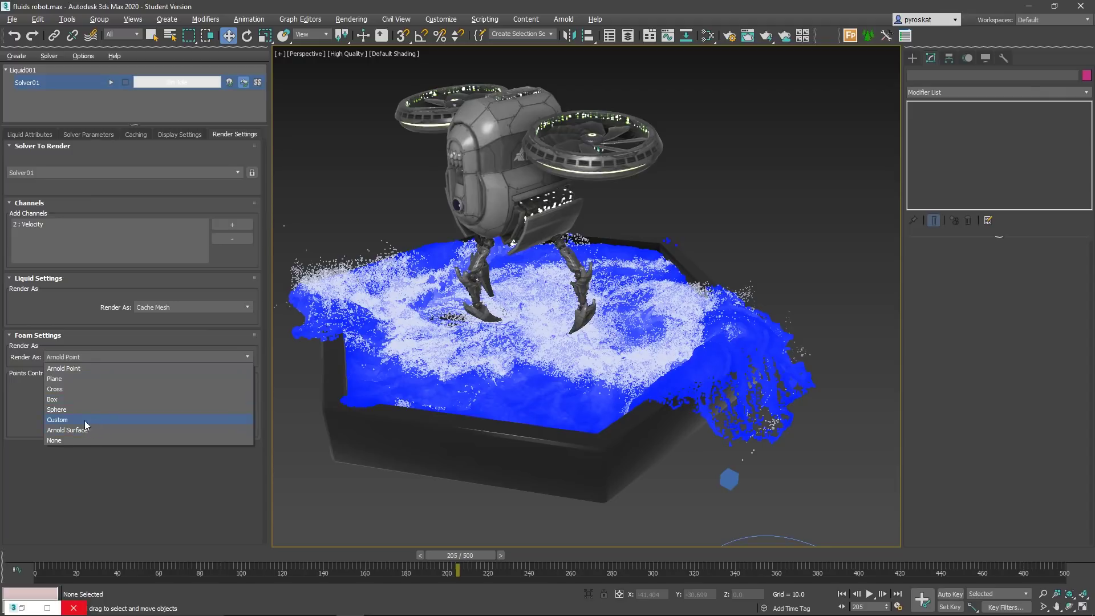
left_click(97, 366)
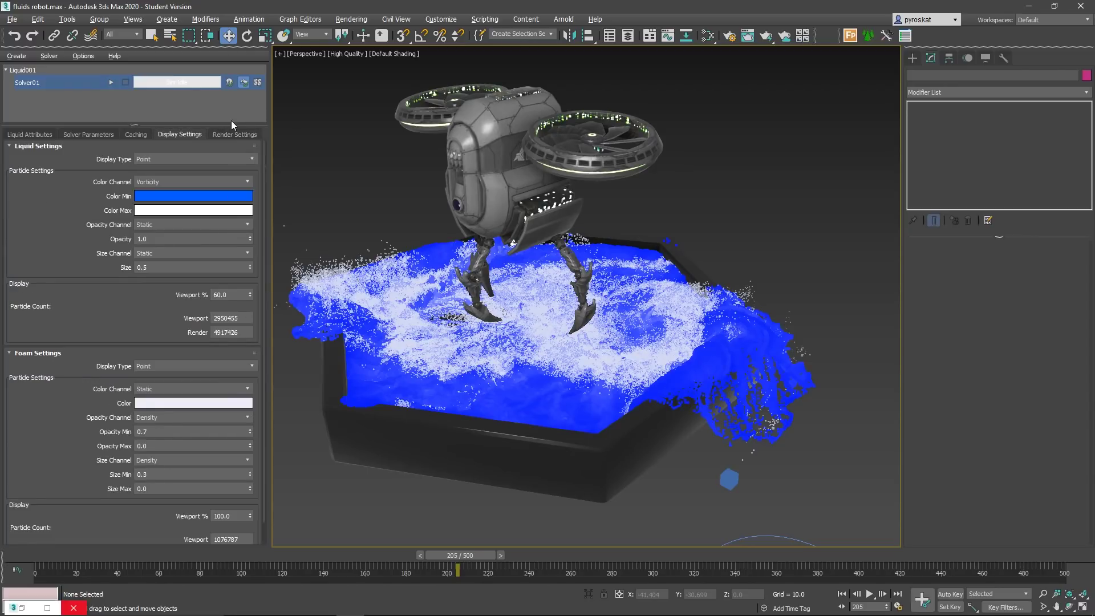
left_click(232, 135)
left_click(155, 399)
type(".3")
key("Return")
Step: Create a physical camera from a closer view of the robot and pool, and enable its motion blur
middle_click_drag(465, 197, 512, 271, "alt")
scroll(511, 271, "up", 5)
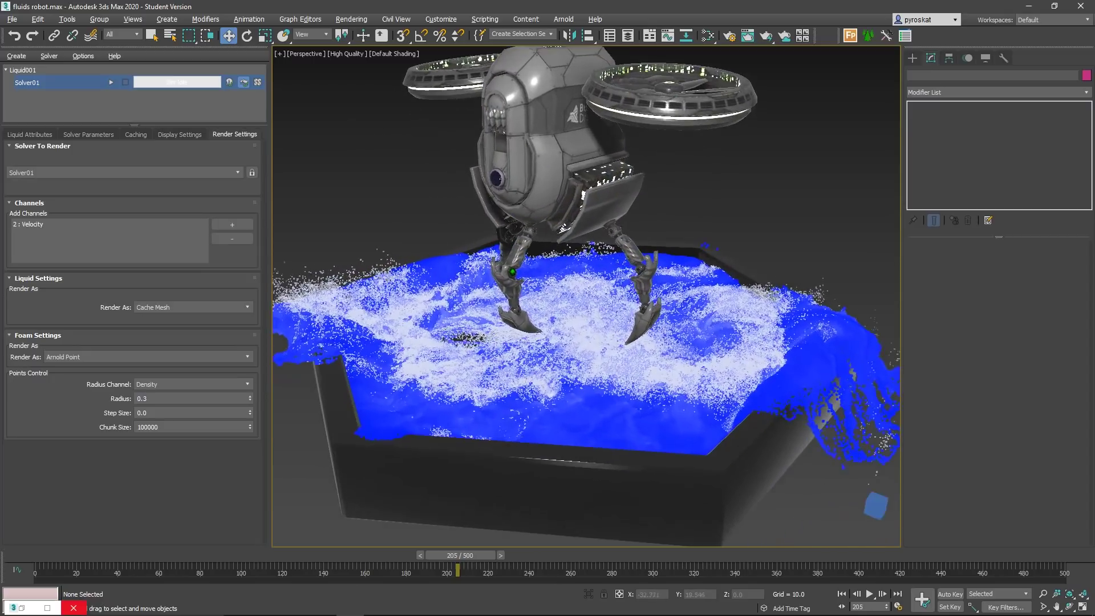
key("ctrl+c")
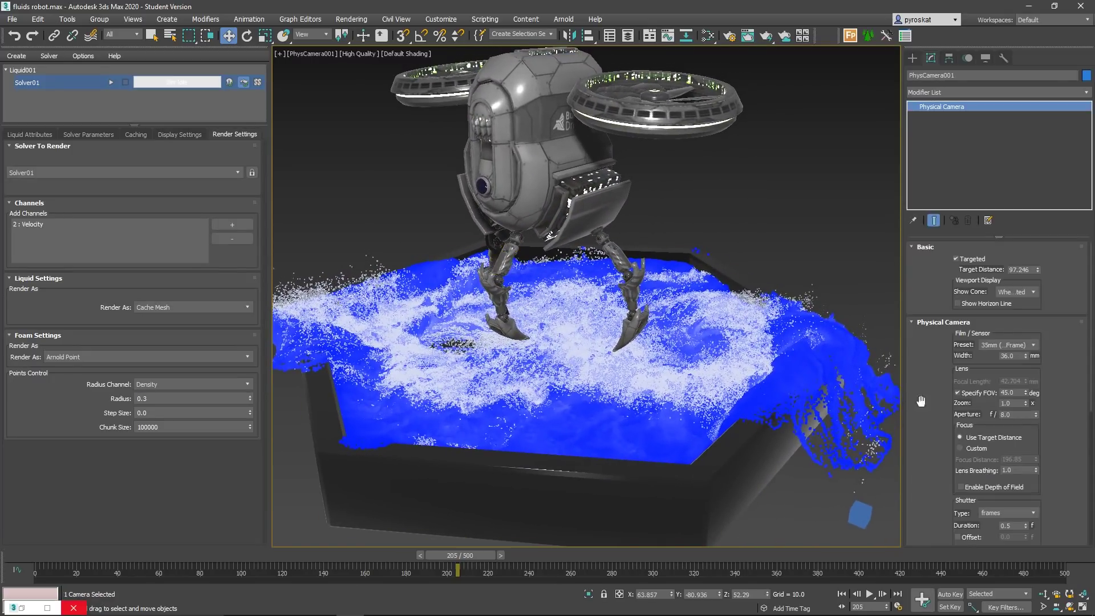
scroll(951, 428, "down", 5)
left_click(958, 410)
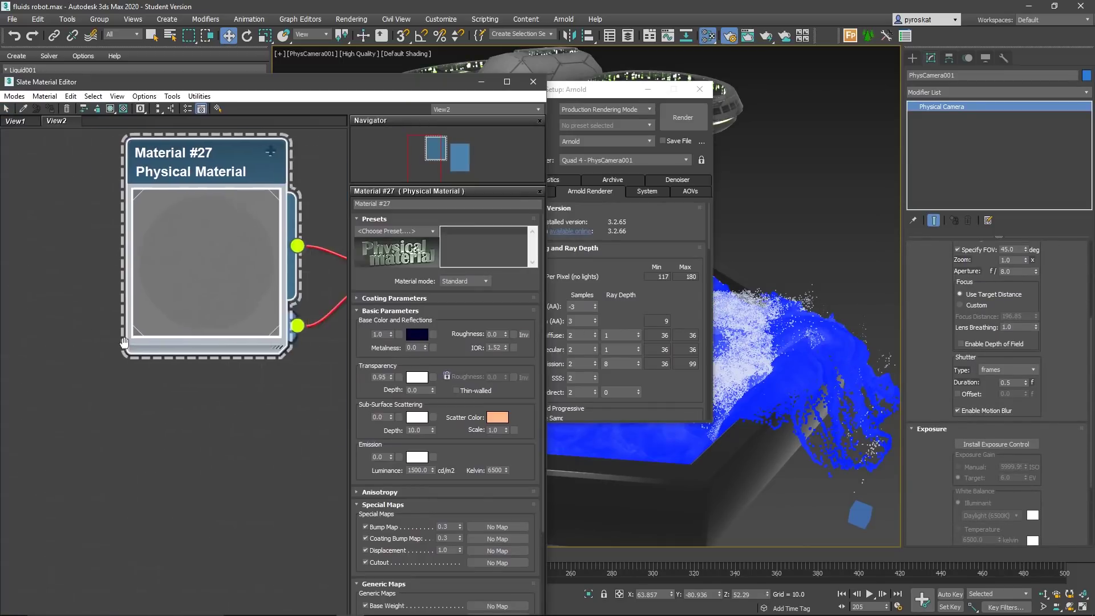
Step: Set the base color of Material #28, the second sub-material, to a light grey with a value of 0.842
middle_click_drag(267, 414, 200, 416)
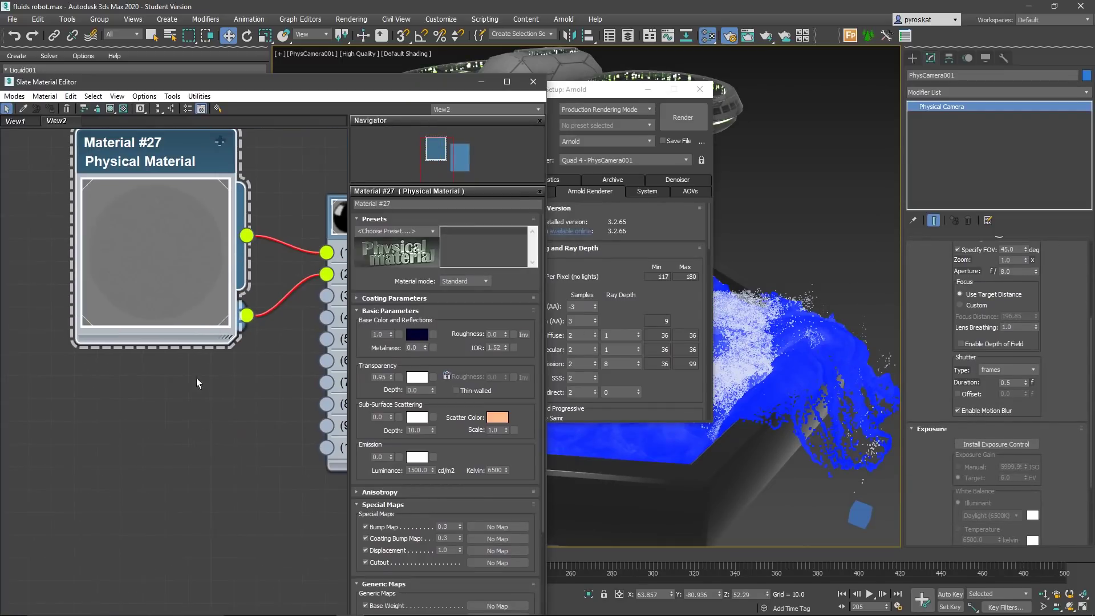
left_click_drag(190, 340, 191, 249)
left_click_drag(175, 304, 175, 345)
middle_click_drag(345, 280, 249, 286)
double_click(73, 365)
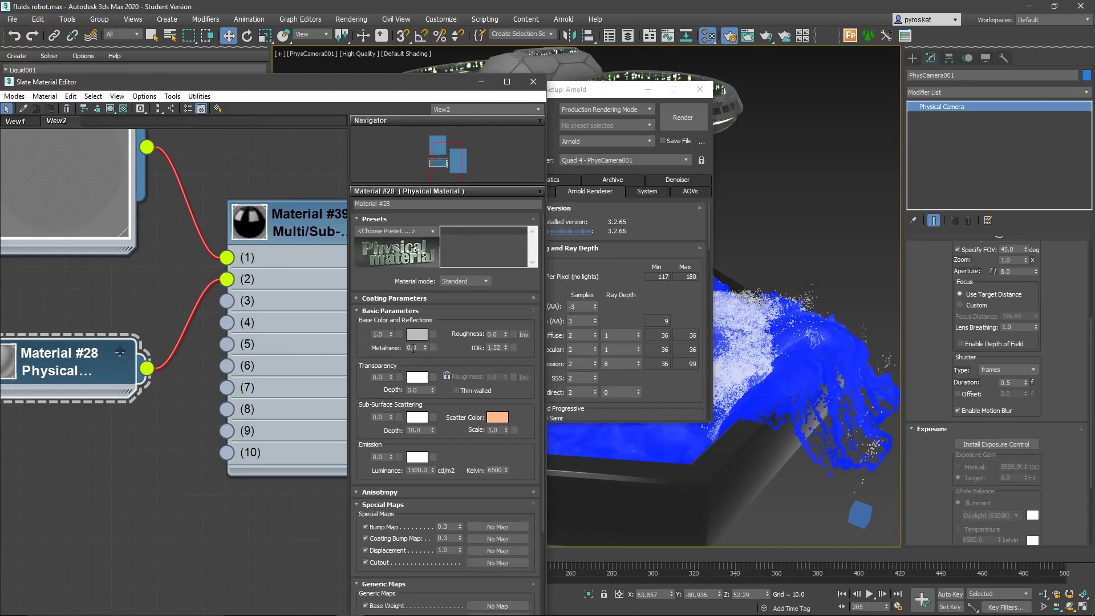
left_click(414, 335)
left_click_drag(336, 137, 338, 162)
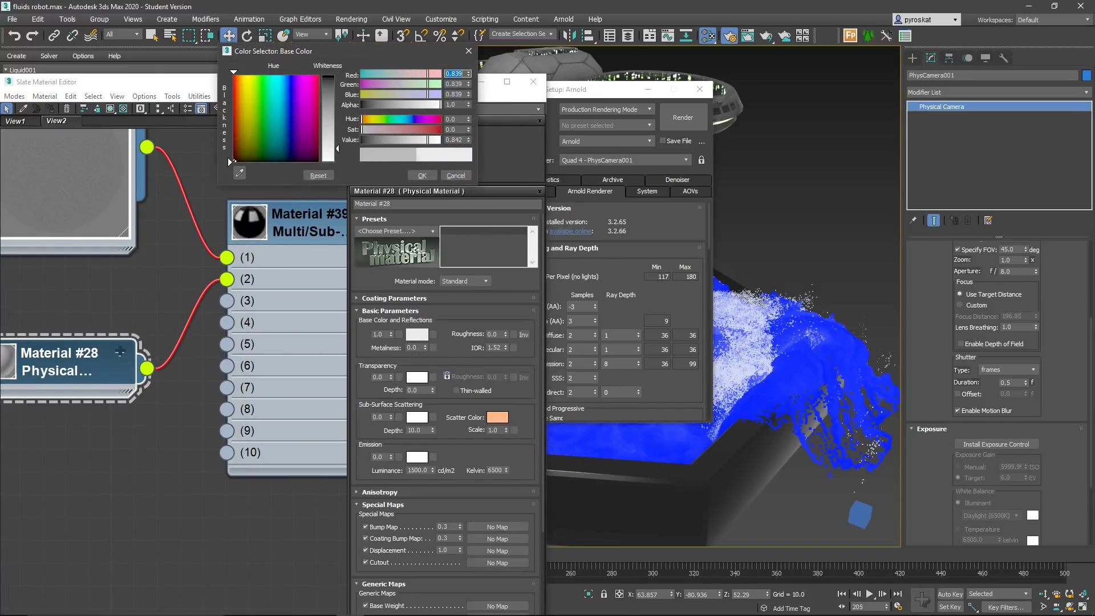
left_click(422, 175)
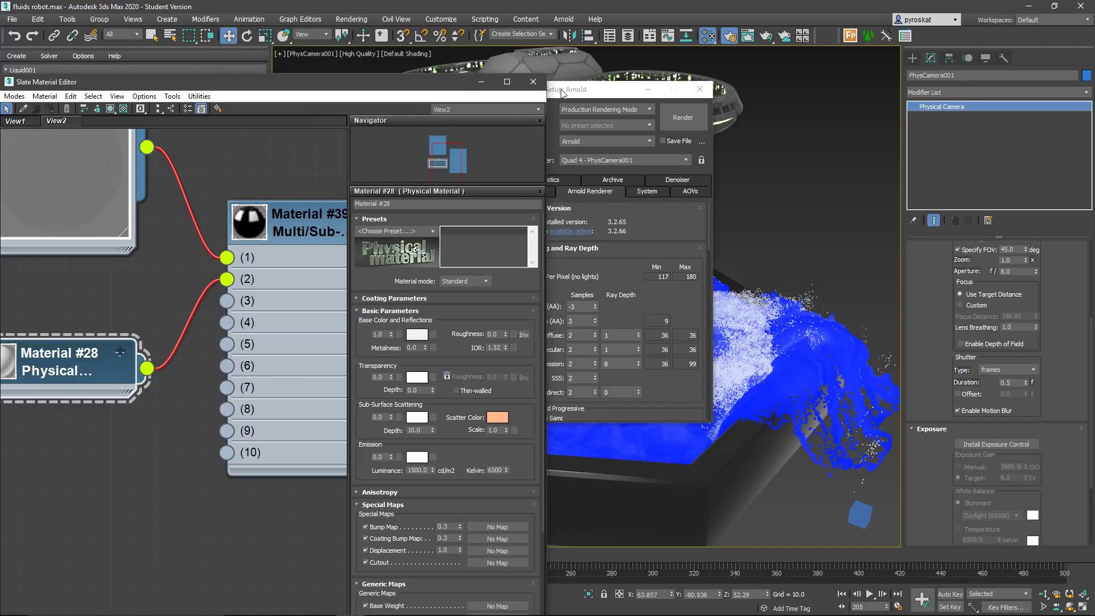
left_click(533, 82)
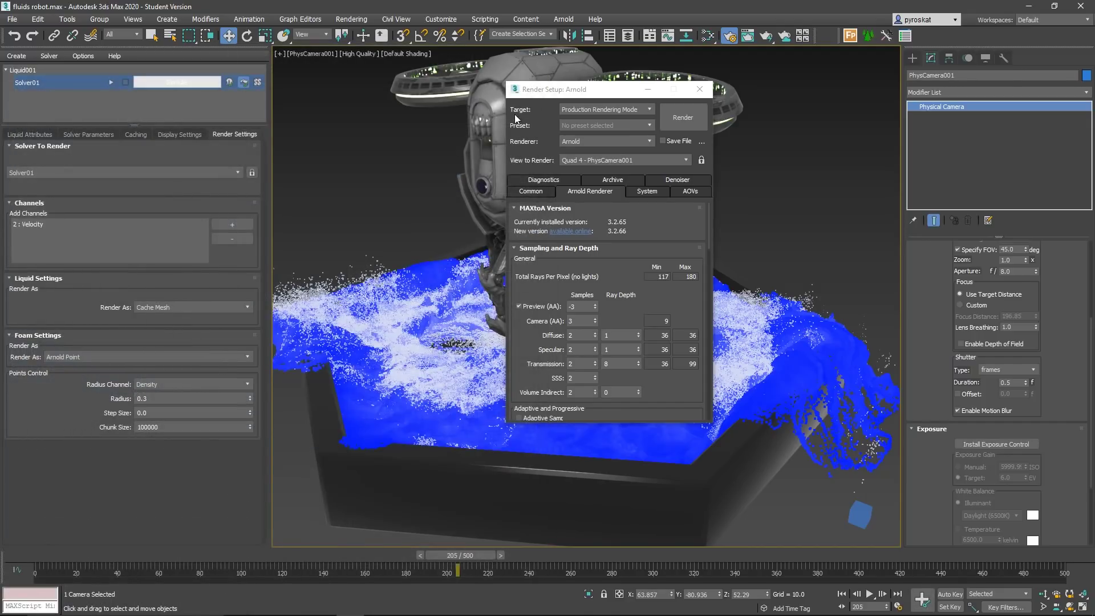
Step: Check the common render settings, view the Arnold render of frame 205 through PhysCamera001, and close the image
left_click(528, 190)
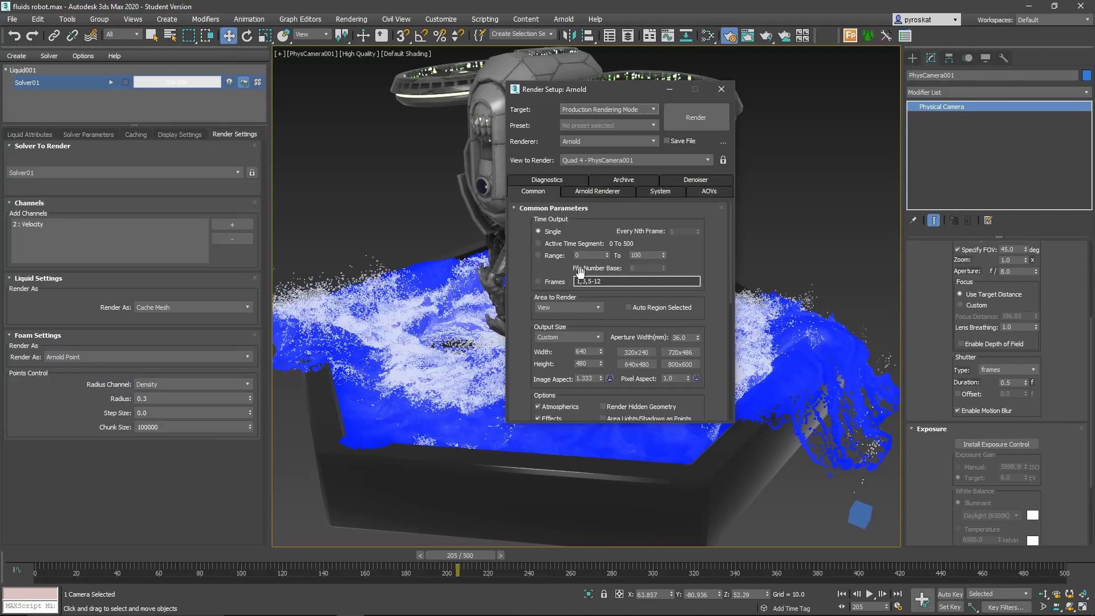
left_click(669, 89)
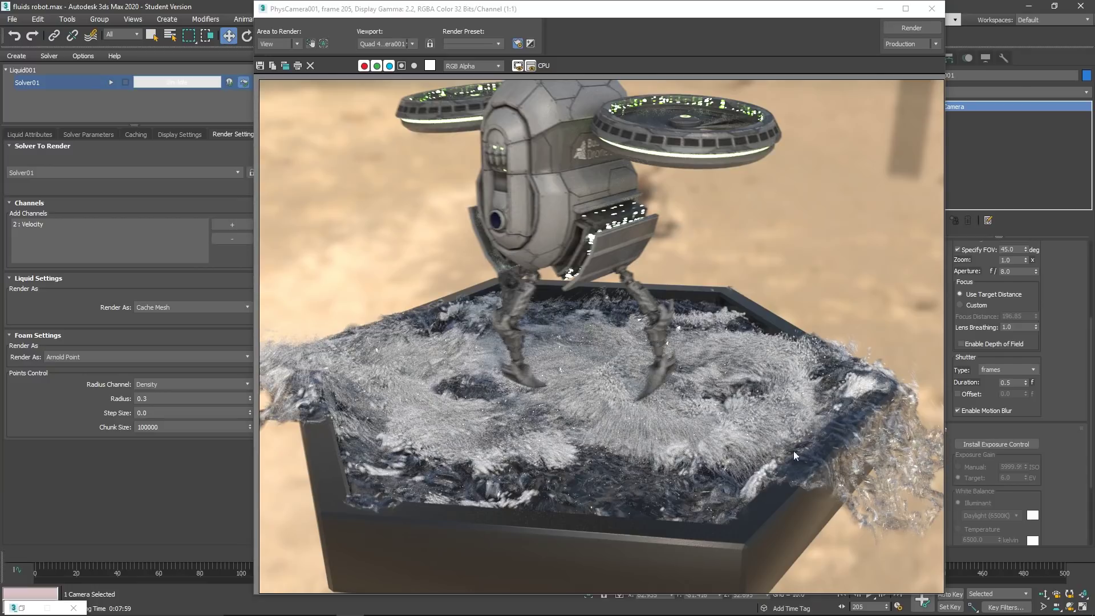
left_click(931, 9)
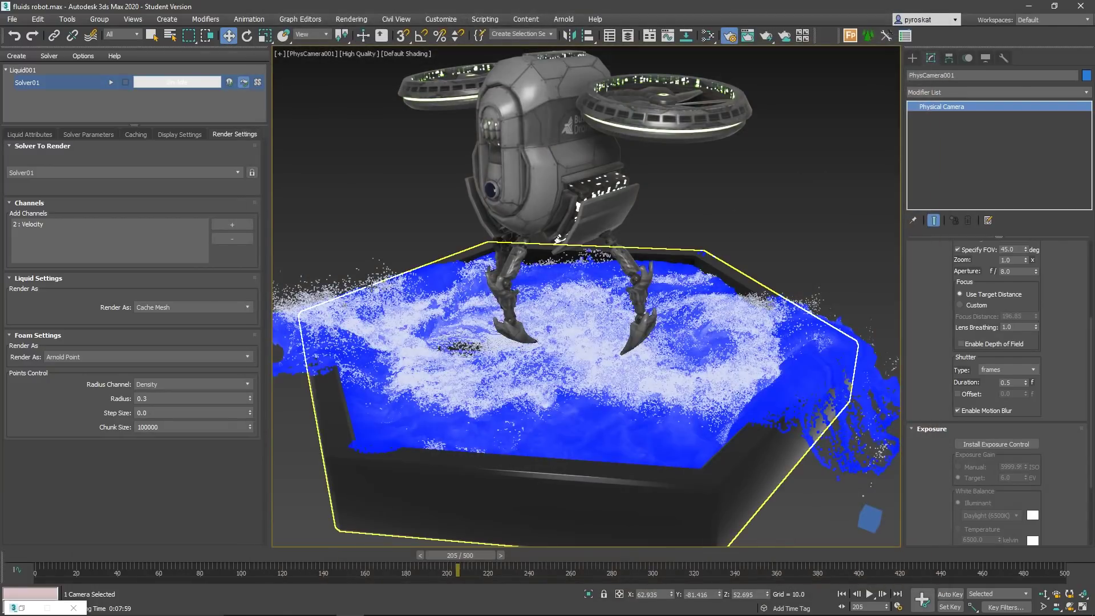
Step: Review the solver parameters, the liquid's channel field and guide system attributes, and the commands available for Solver01
left_click(81, 135)
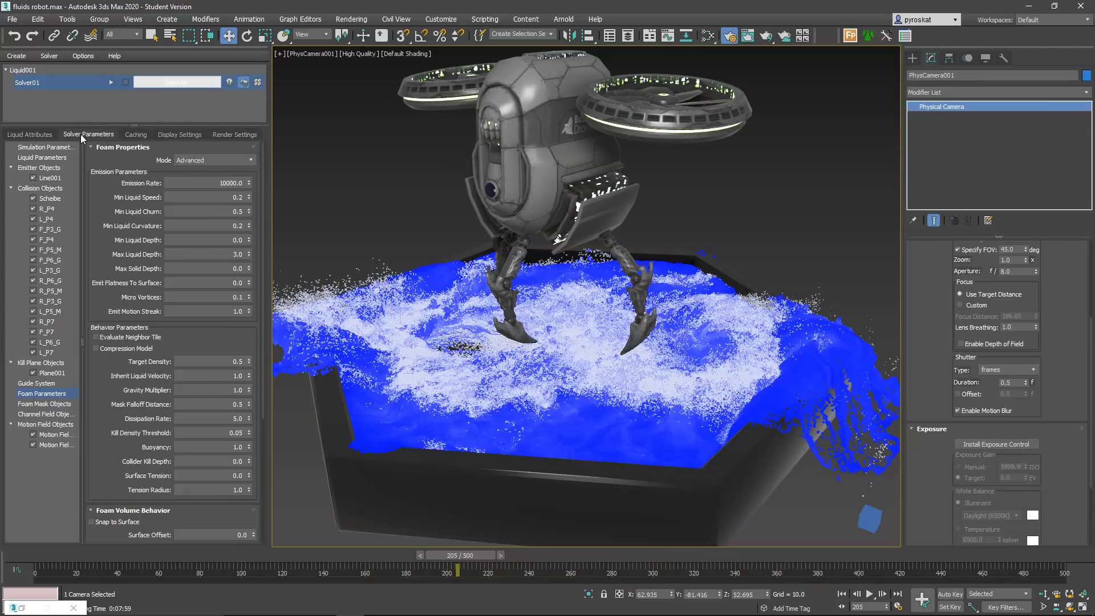
left_click(39, 134)
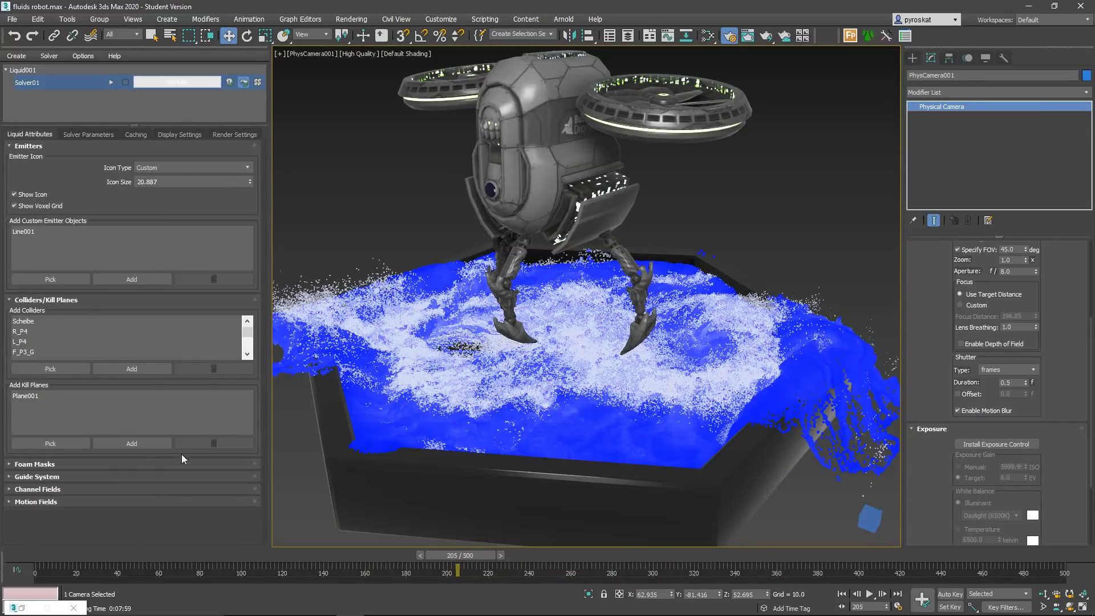
left_click(64, 484)
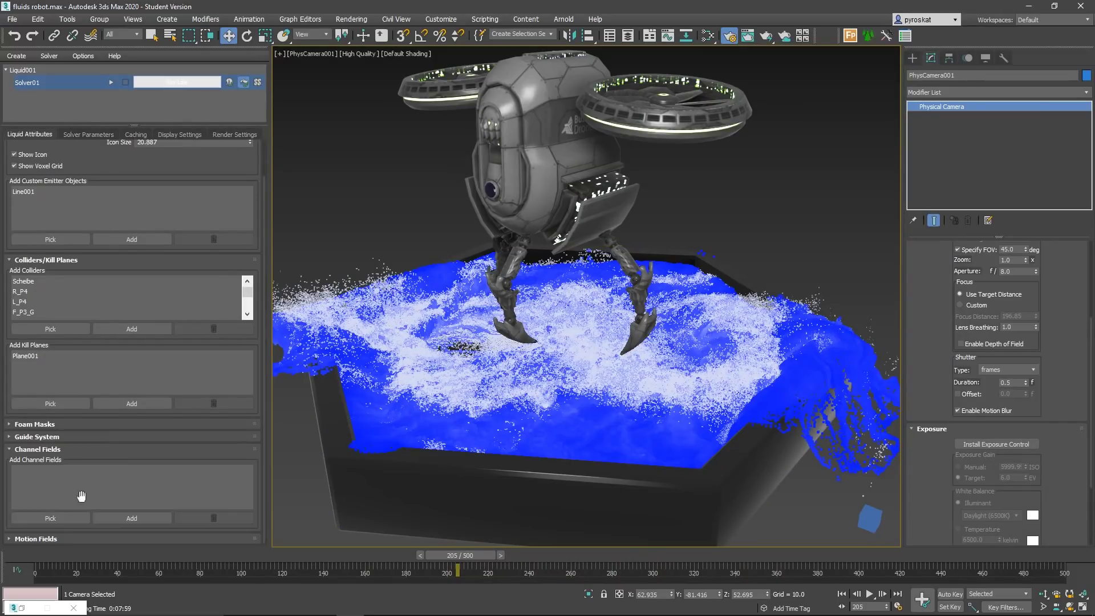
left_click(22, 452)
left_click(43, 476)
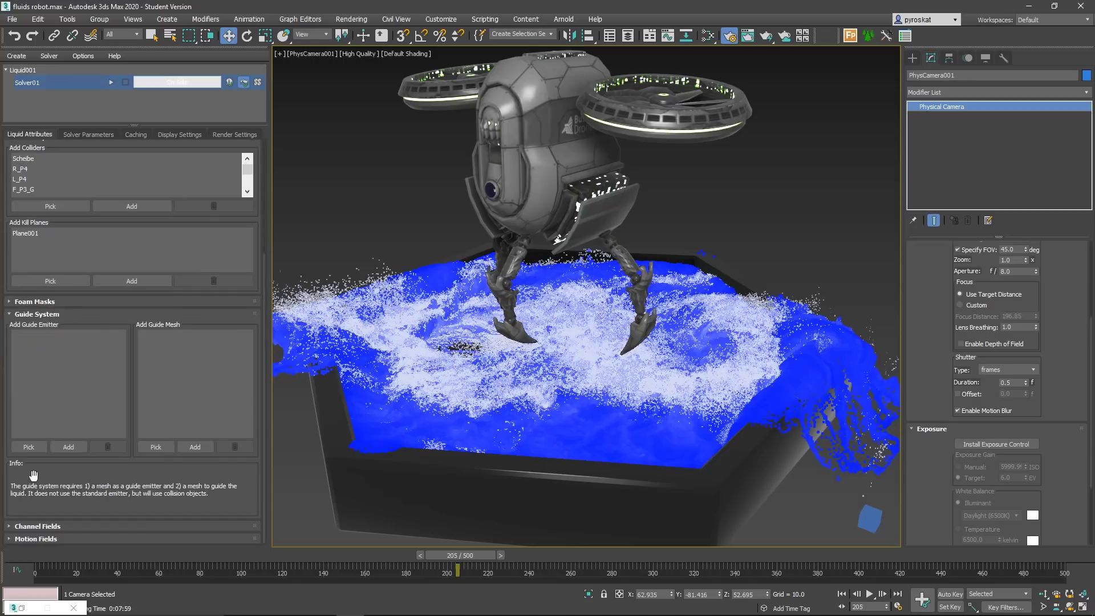
left_click(22, 314)
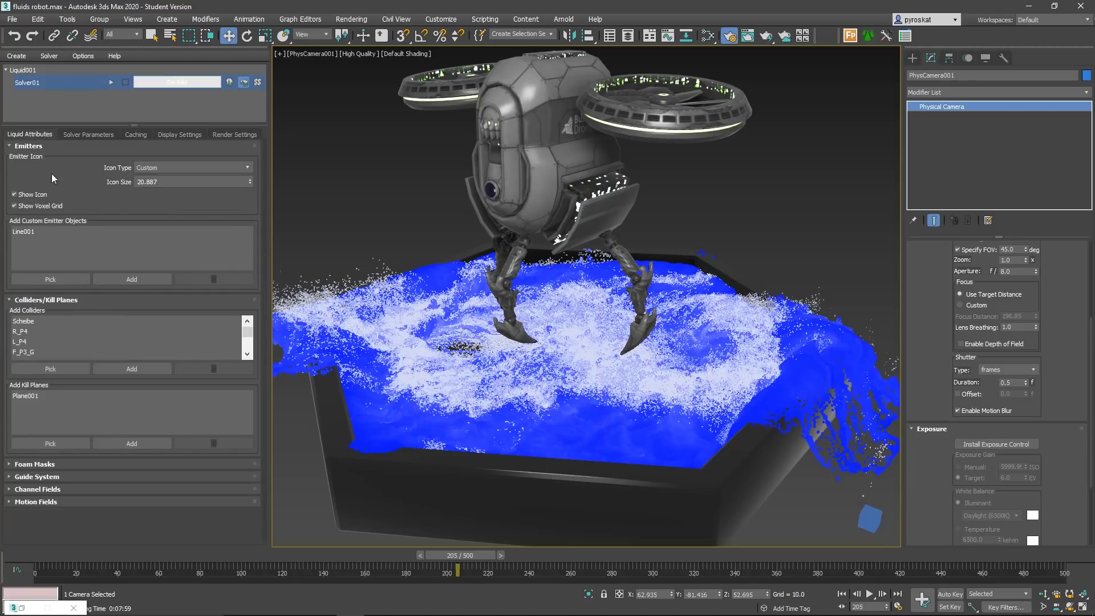
right_click(33, 81)
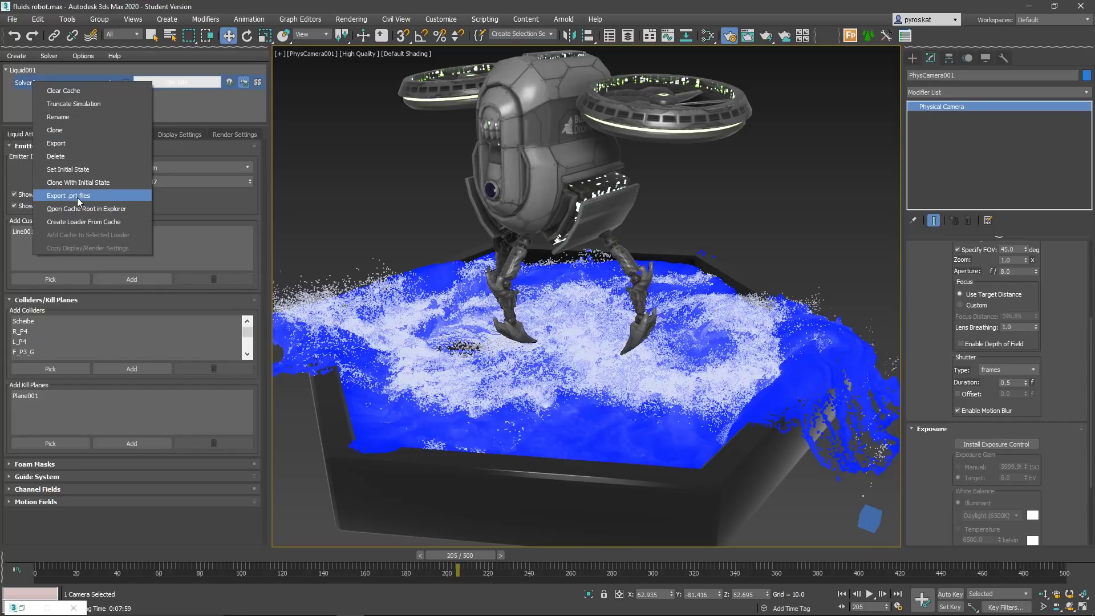
left_click(38, 84)
right_click(39, 83)
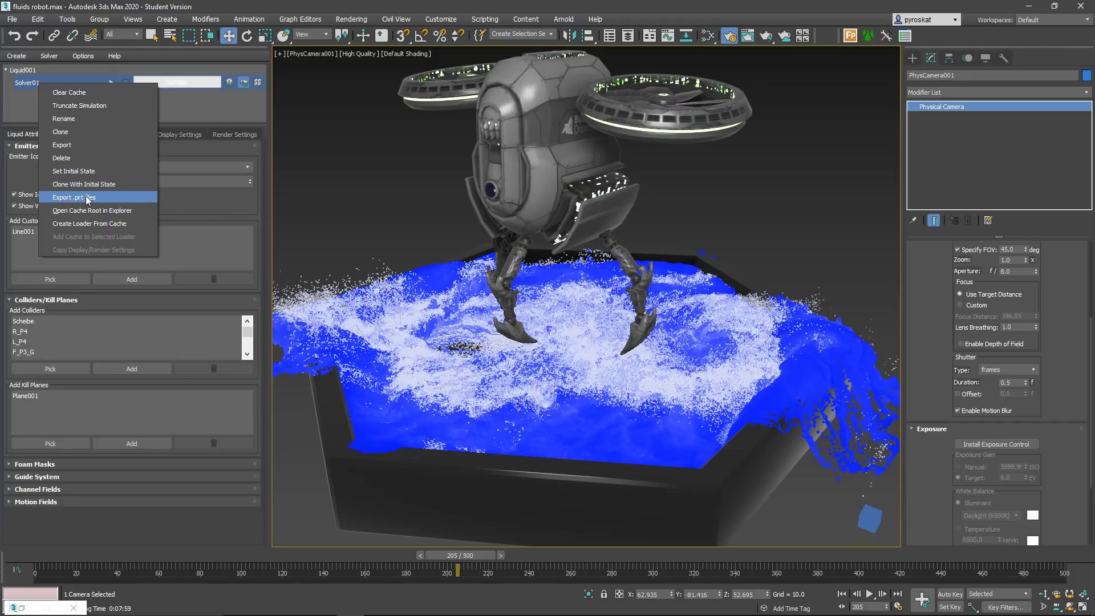
left_click(180, 110)
Step: Clone Solver01 and add another new solver to Liquid001
right_click(59, 83)
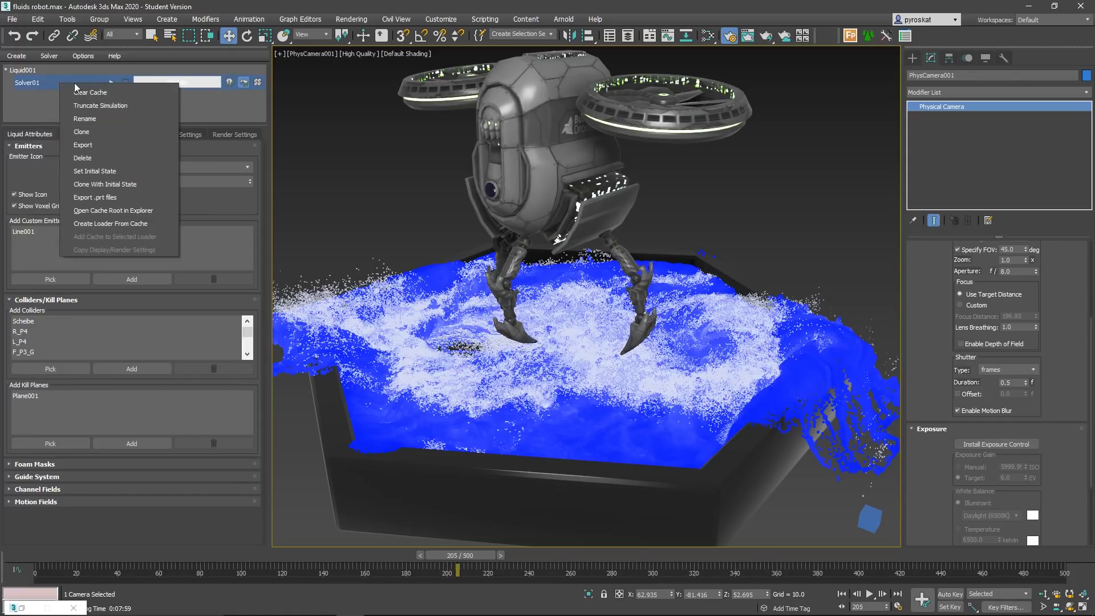
left_click(81, 131)
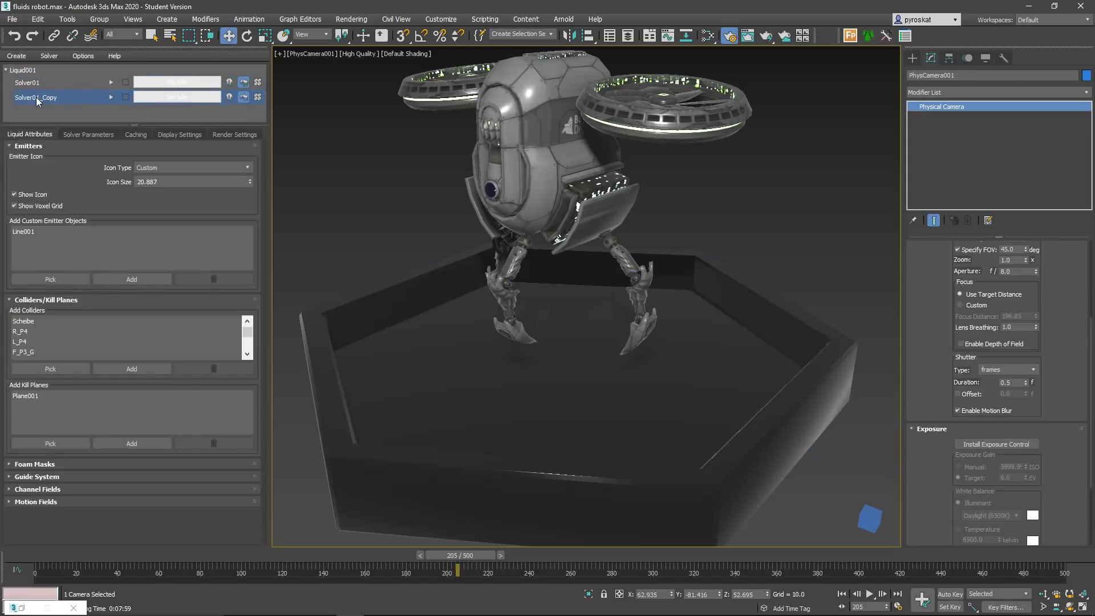
left_click(38, 86)
left_click(39, 96)
right_click(31, 81)
left_click(52, 87)
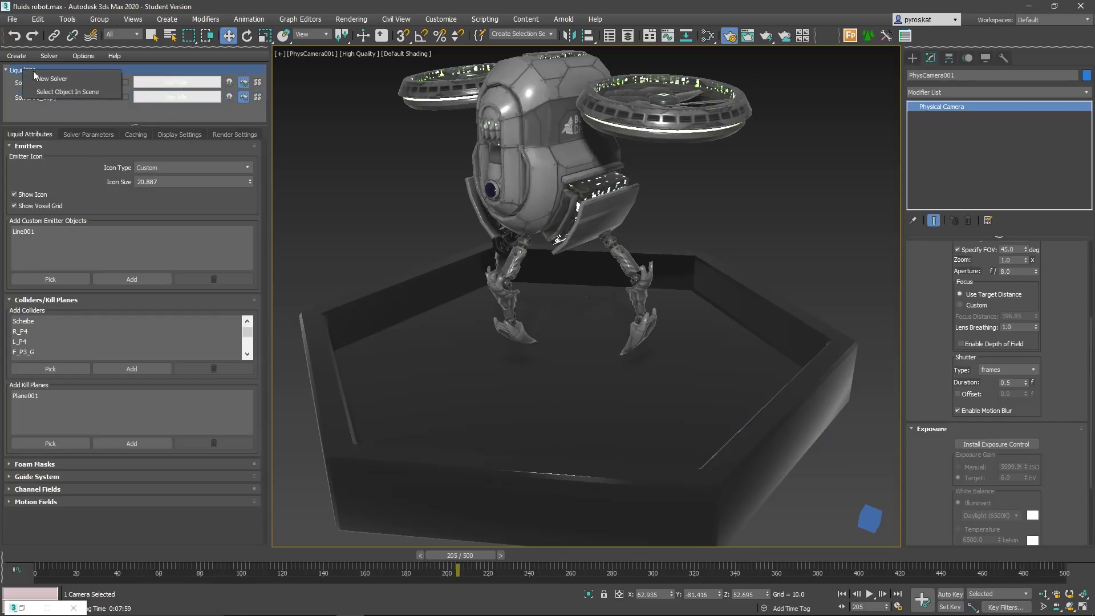
left_click(28, 116)
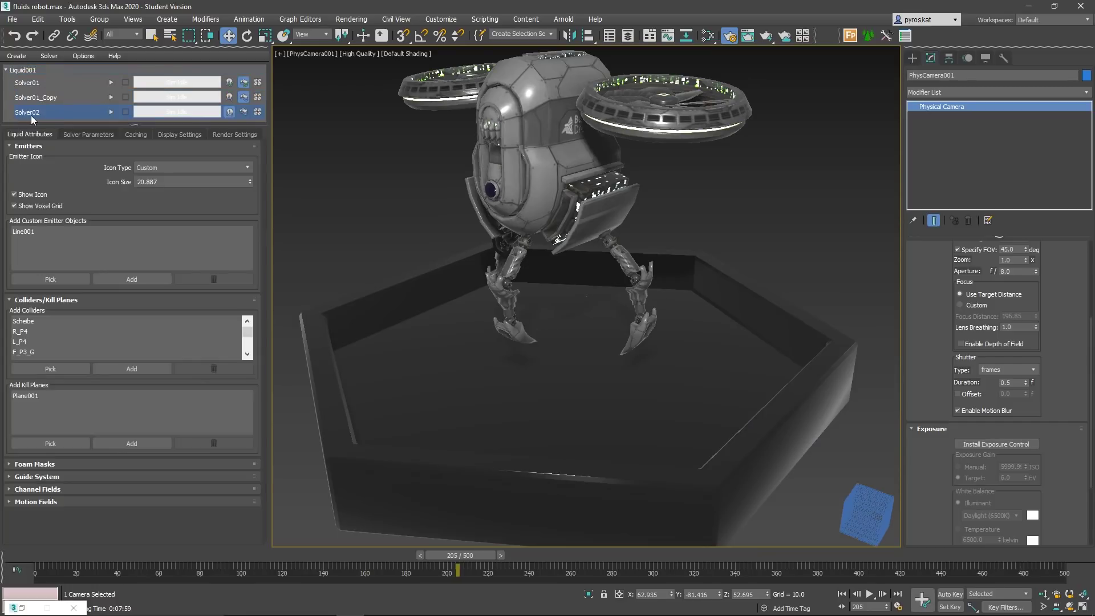
Step: Delete Solver02 and Solver01_Copy, and make Solver01 the active solver again
right_click(26, 114)
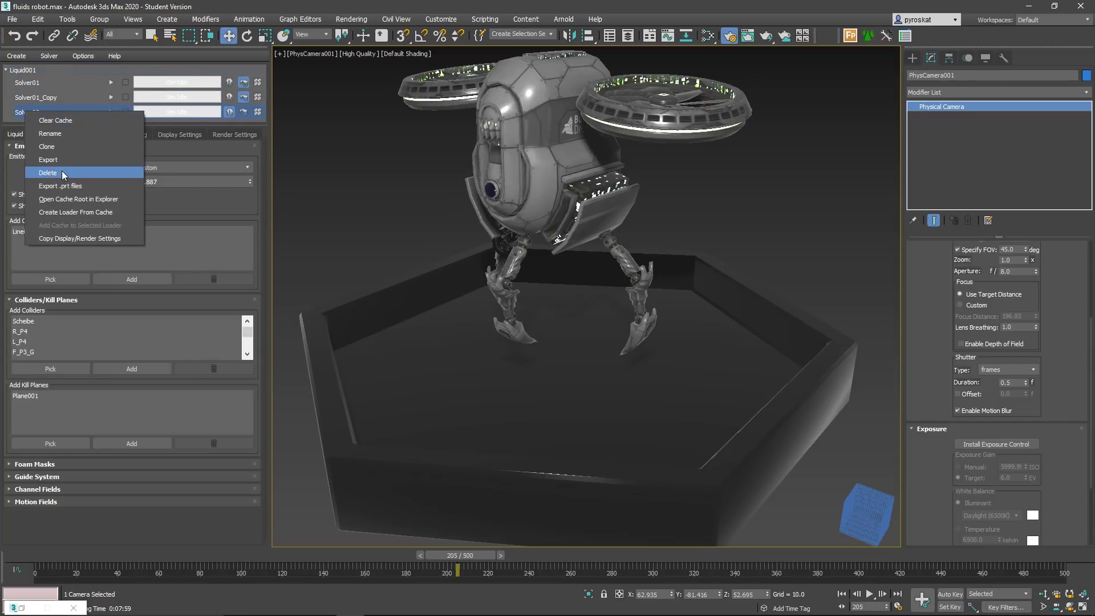
left_click(61, 171)
left_click(40, 102)
right_click(40, 101)
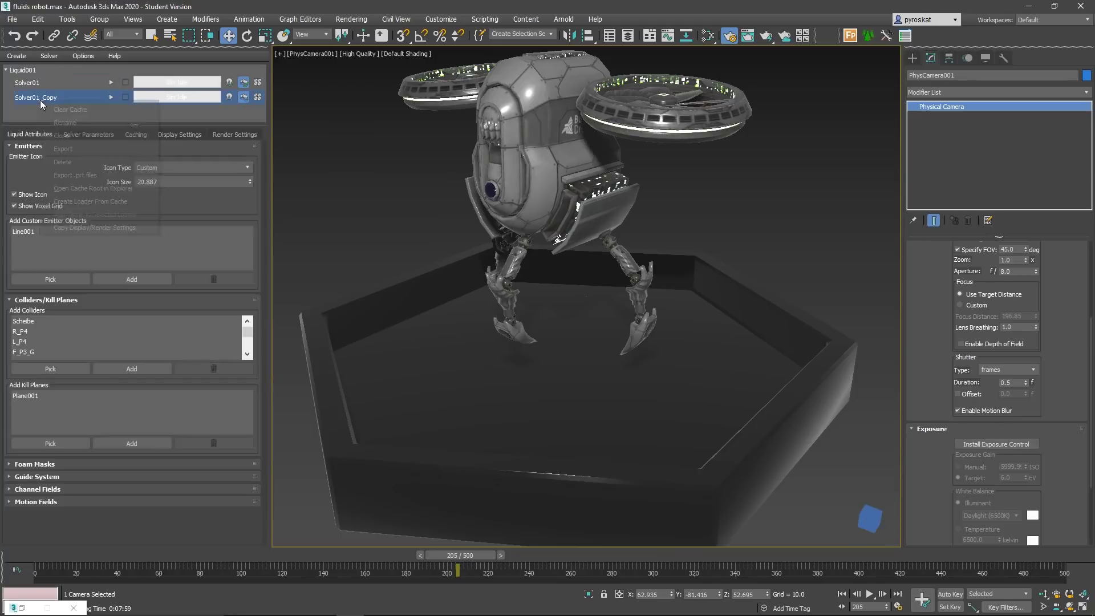
left_click(63, 163)
left_click(35, 82)
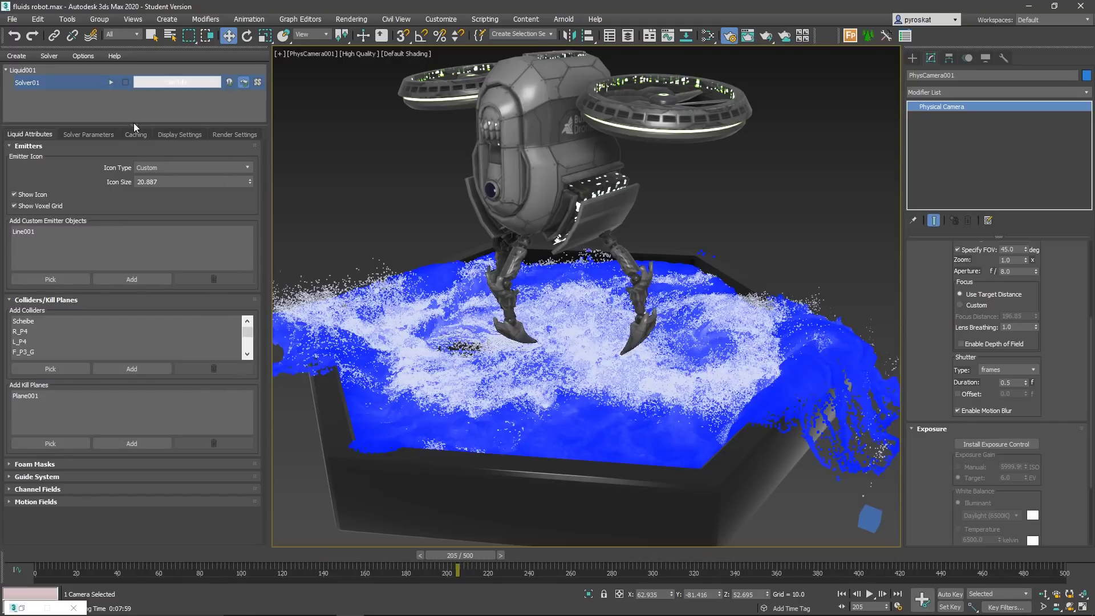
Step: Enlarge the solver list area and review Solver01's caching, simulation and liquid parameters
left_click_drag(136, 121, 135, 158)
left_click(135, 170)
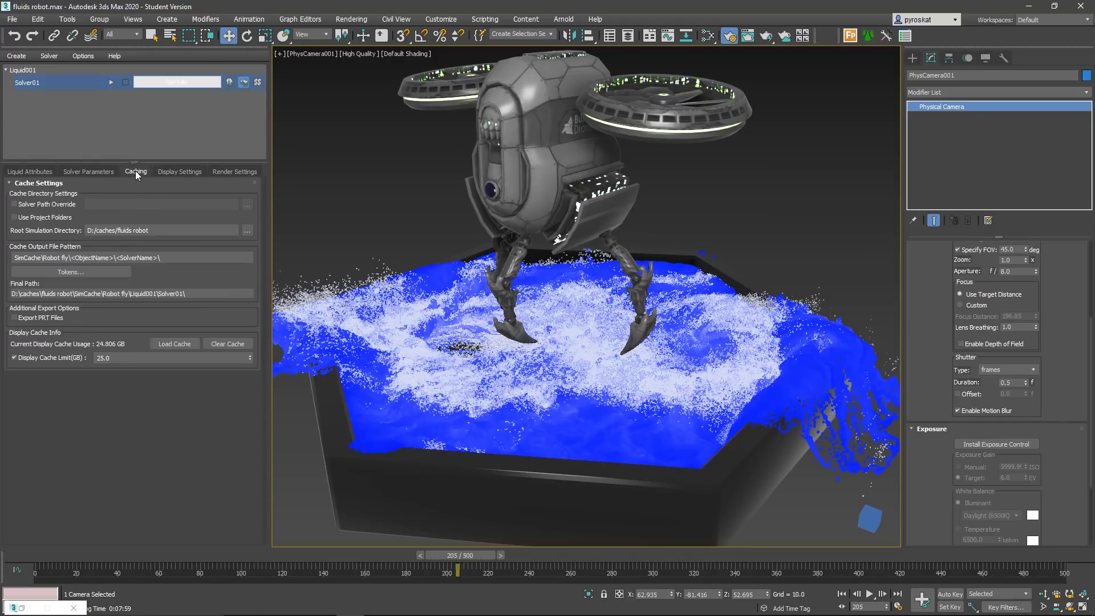
left_click(97, 169)
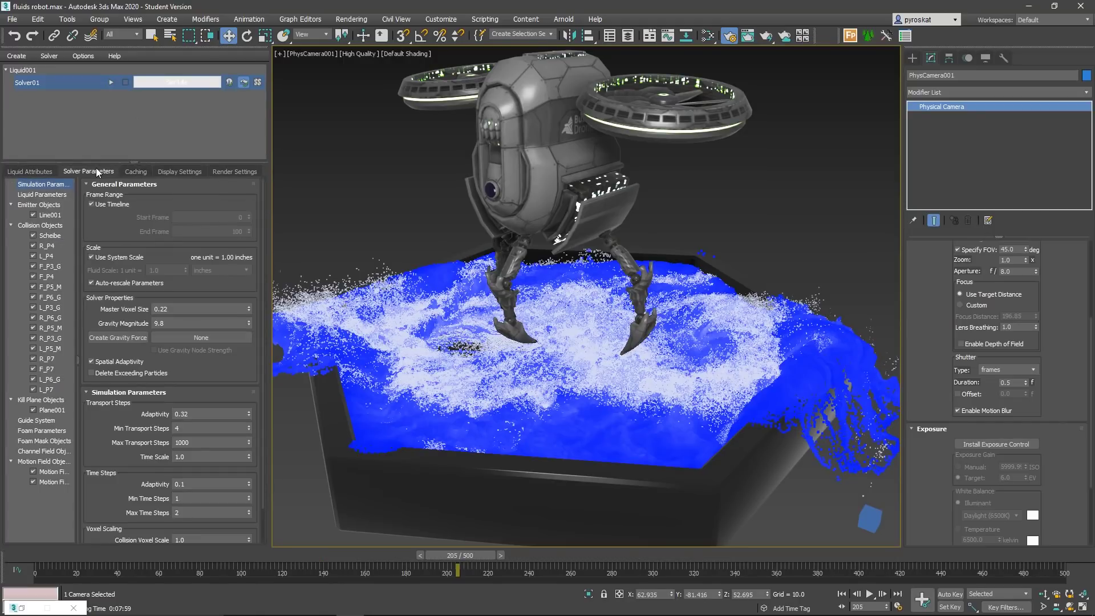
left_click(46, 195)
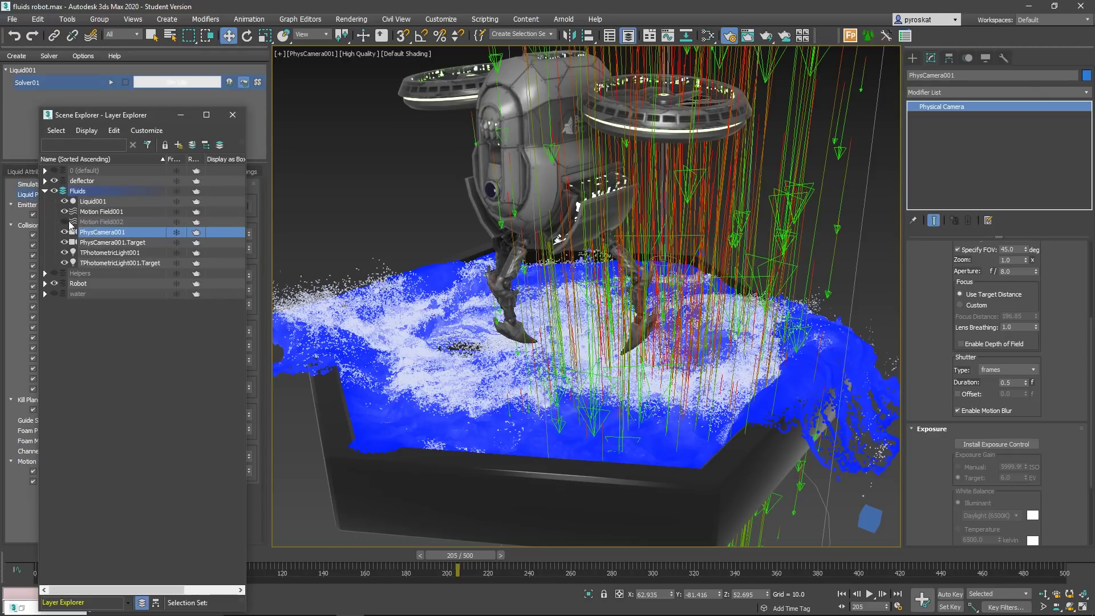
Step: Show both motion fields, select Motion Field002 to view its settings, hide both fields again and put the layer list away
left_click(64, 221)
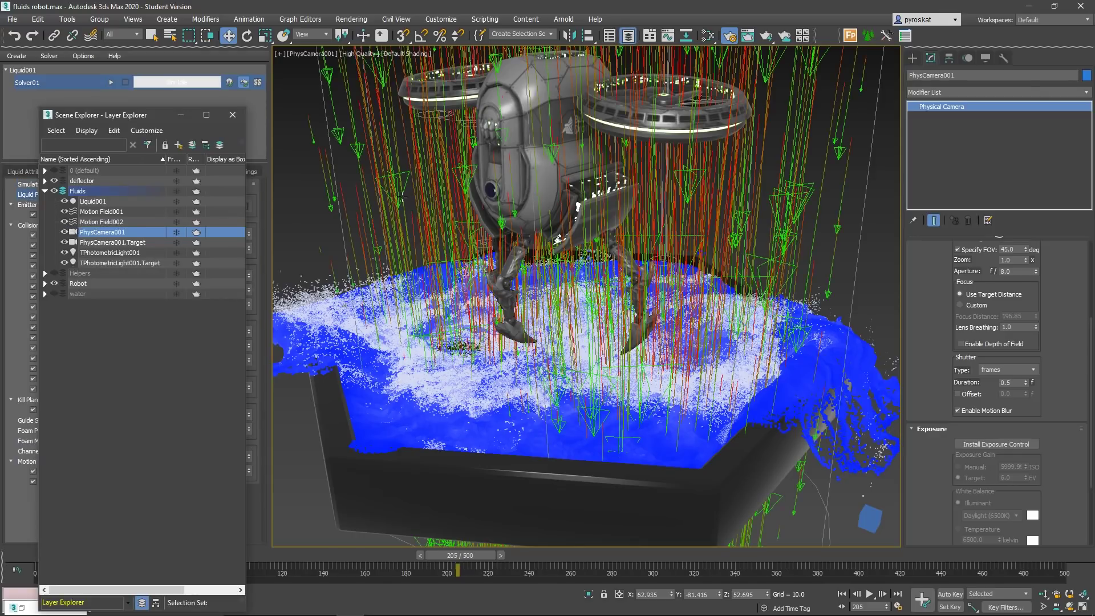
left_click(407, 203)
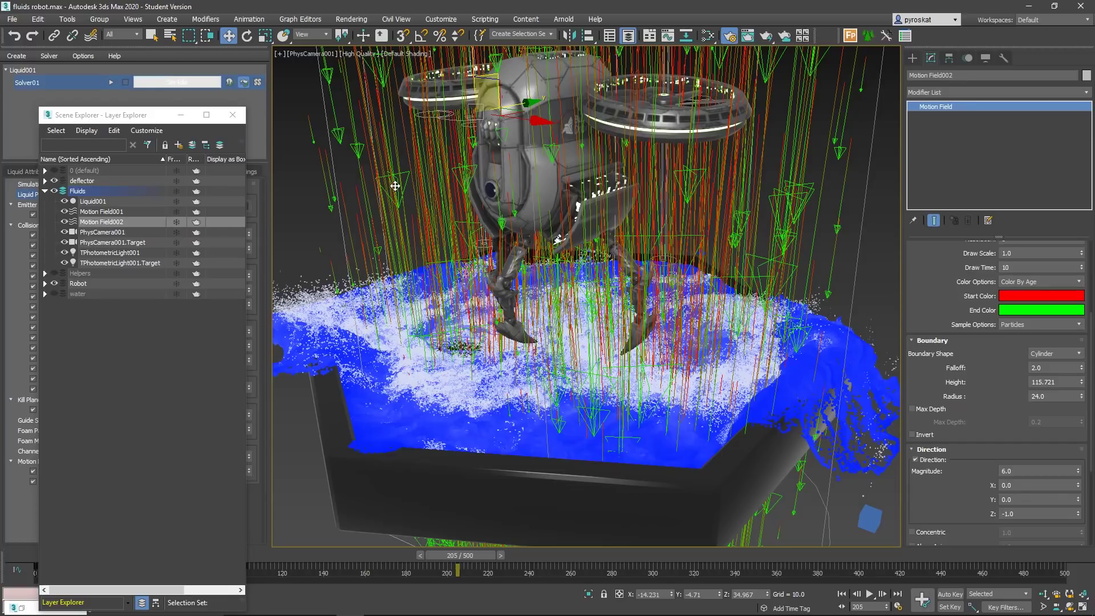
left_click(63, 218)
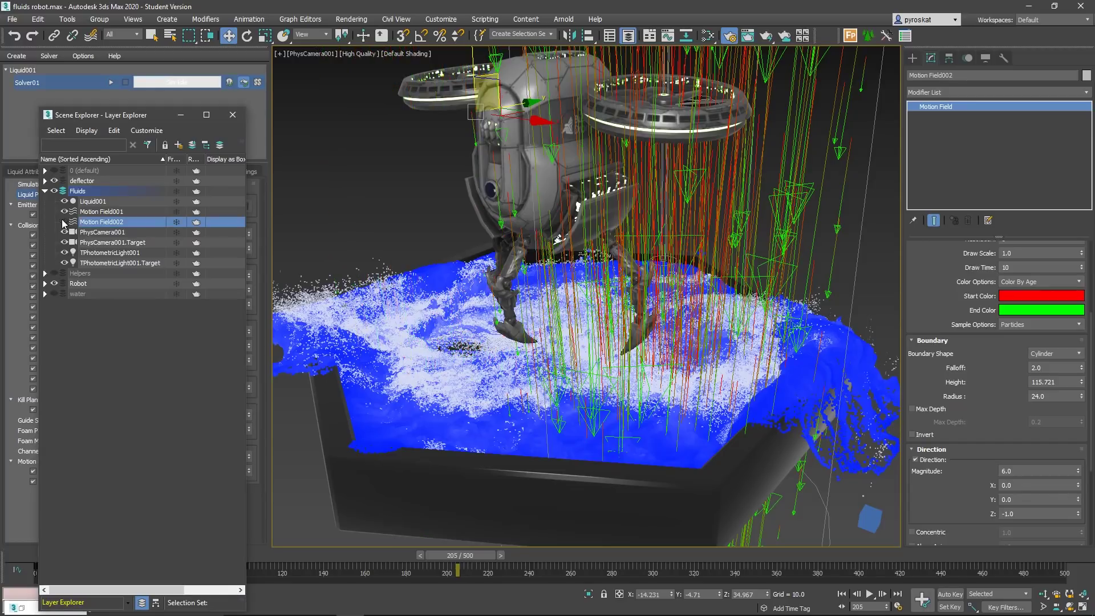
left_click(64, 212)
left_click(44, 191)
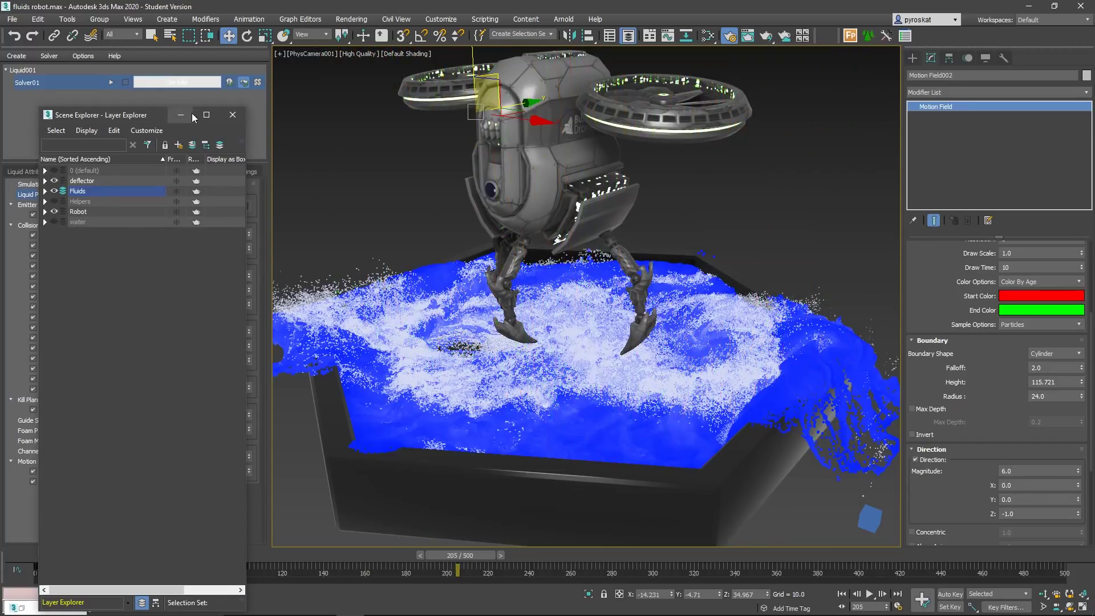
left_click(182, 115)
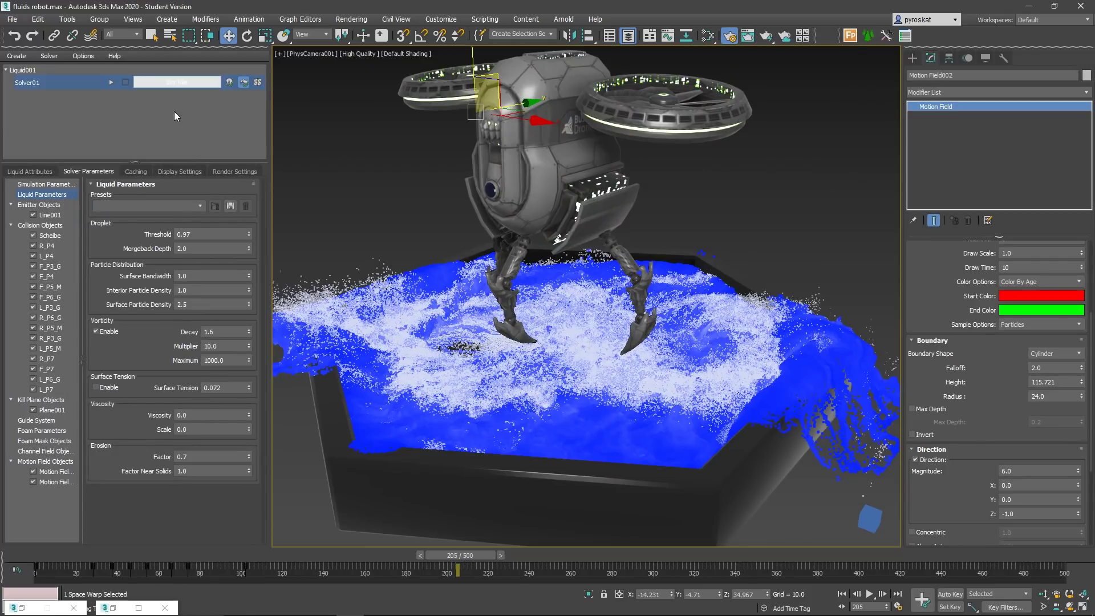